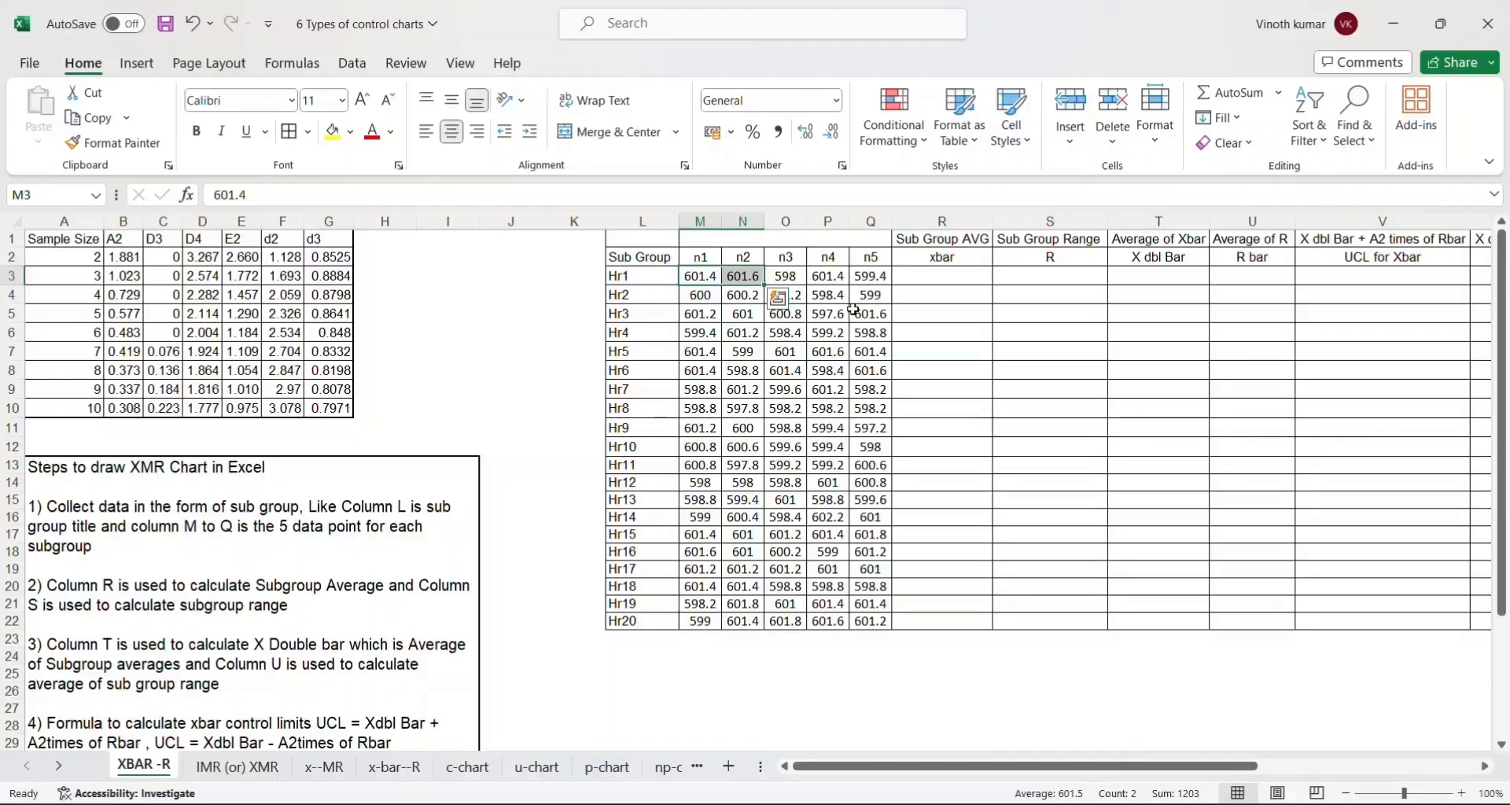
# Examine the Types of control charts flowchart in the Control Chart PowerPoint presentation and return to the Excel workbook.
pyautogui.moveTo(702, 253); pyautogui.dragTo(871, 251)
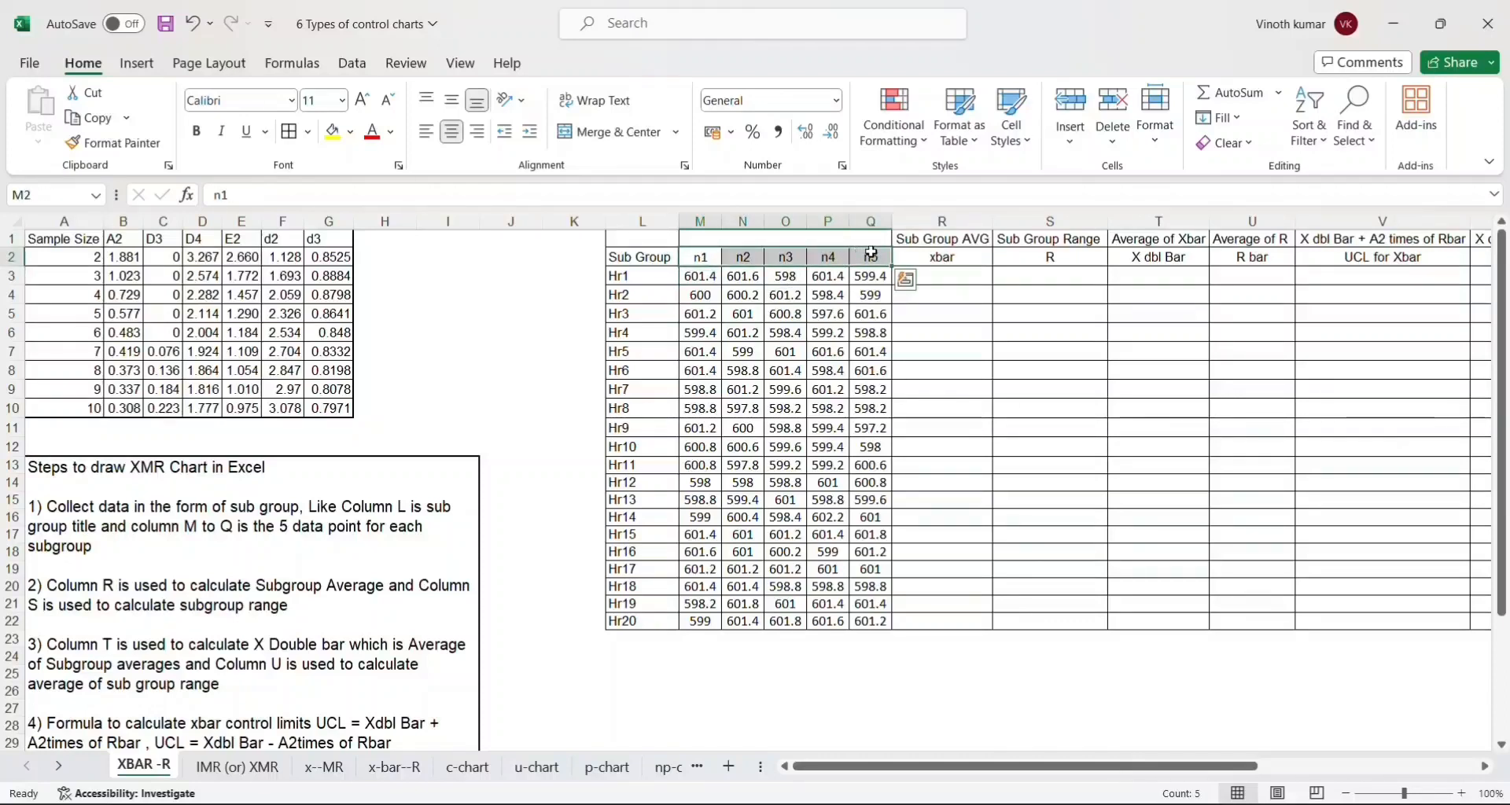
pyautogui.hotkey('alt', 'Tab')
pyautogui.hotkey('alt', 'Tab')
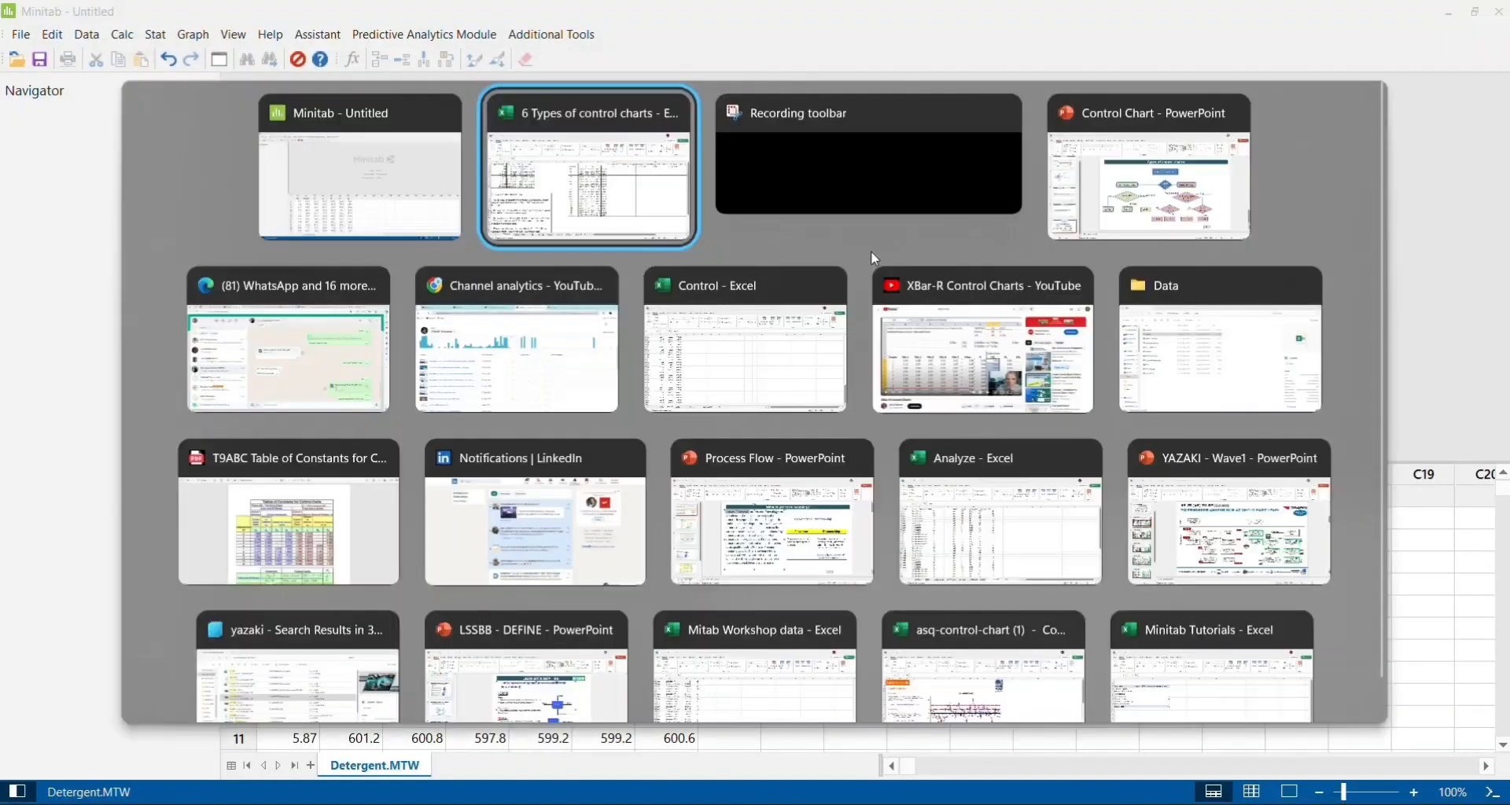
pyautogui.hotkey('alt', 'Tab')
pyautogui.hotkey('alt', 'Tab')
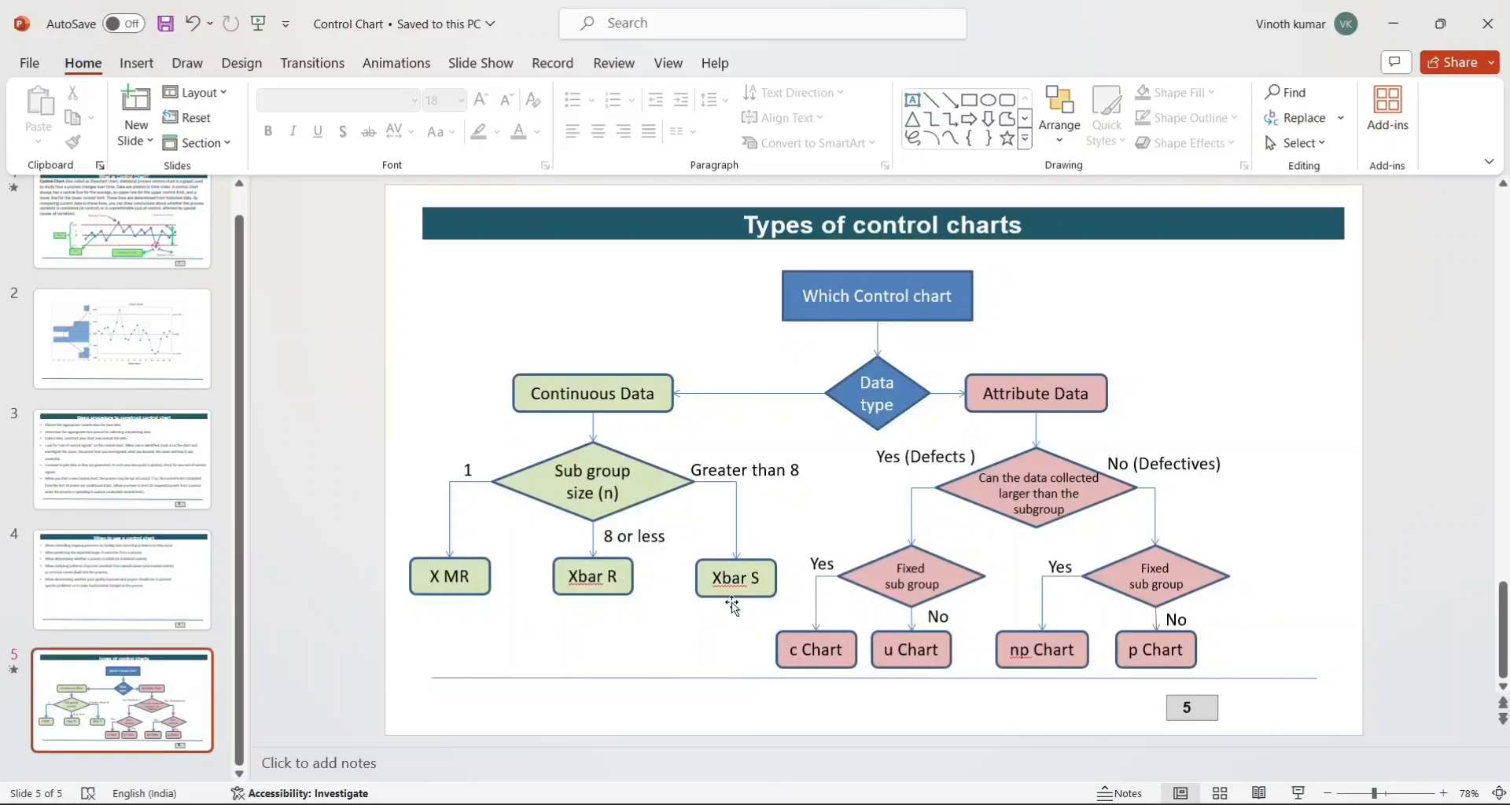
pyautogui.hotkey('alt', 'Tab')
pyautogui.hotkey('alt', 'Tab')
pyautogui.hotkey('alt', 'Tab')
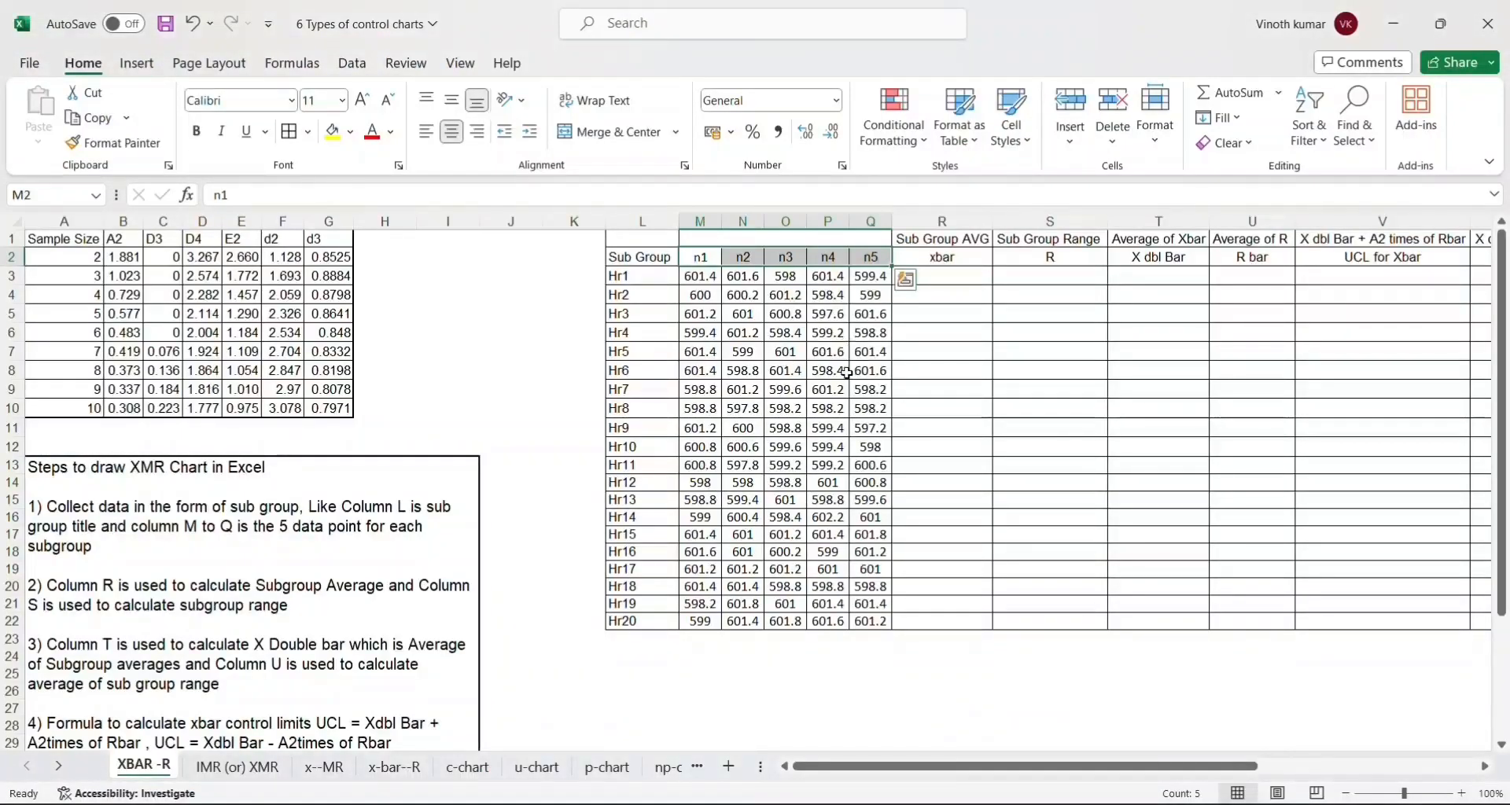
# Look over the n1 to n5 readings and the Sub Group labels from Hr1 to Hr20.
pyautogui.click(873, 353)
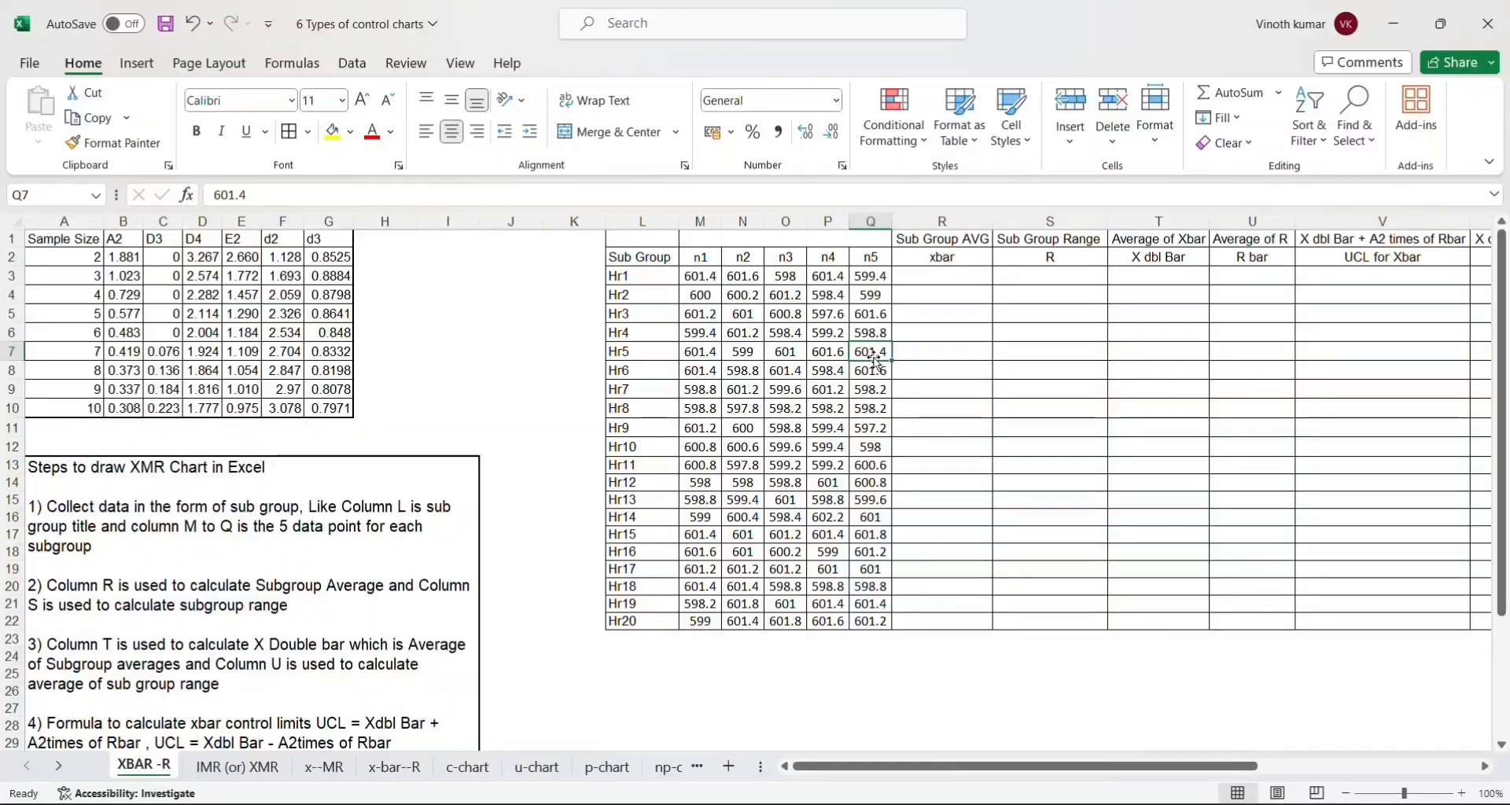
pyautogui.press('Left')
pyautogui.press('Left')
pyautogui.press('Up')
pyautogui.press('Up')
pyautogui.press('Up')
pyautogui.press('Left')
pyautogui.press('Left')
pyautogui.press('Up')
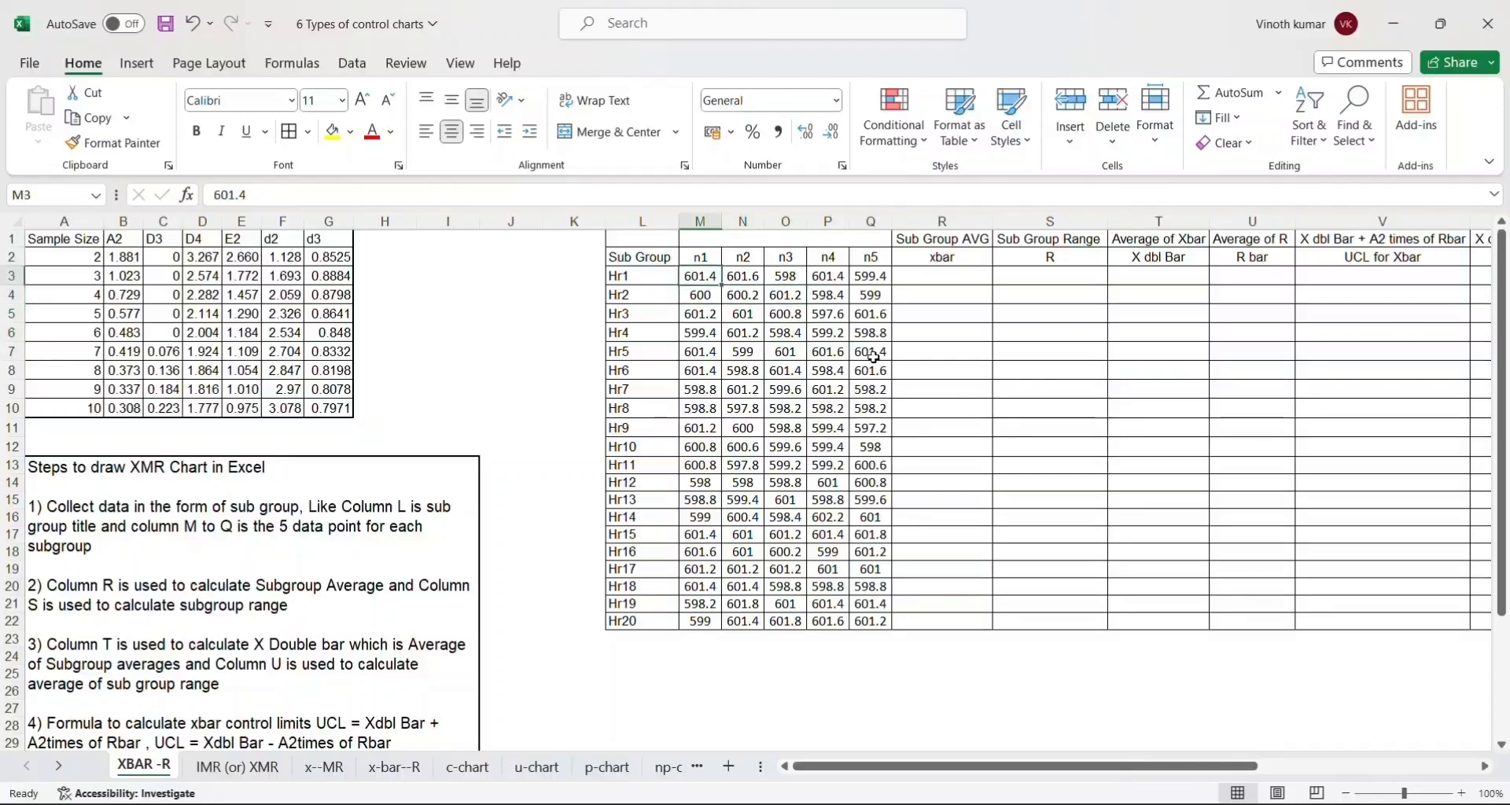
pyautogui.press('Up')
pyautogui.press('Left')
pyautogui.press('Down')
pyautogui.press('Down')
pyautogui.press('Down')
pyautogui.press('Down')
pyautogui.press('Down')
pyautogui.press('Down')
pyautogui.press('Down')
pyautogui.press('Down')
pyautogui.press('Down')
pyautogui.press('Down')
pyautogui.press('Down')
pyautogui.press('Down')
pyautogui.press('Down')
pyautogui.press('Down')
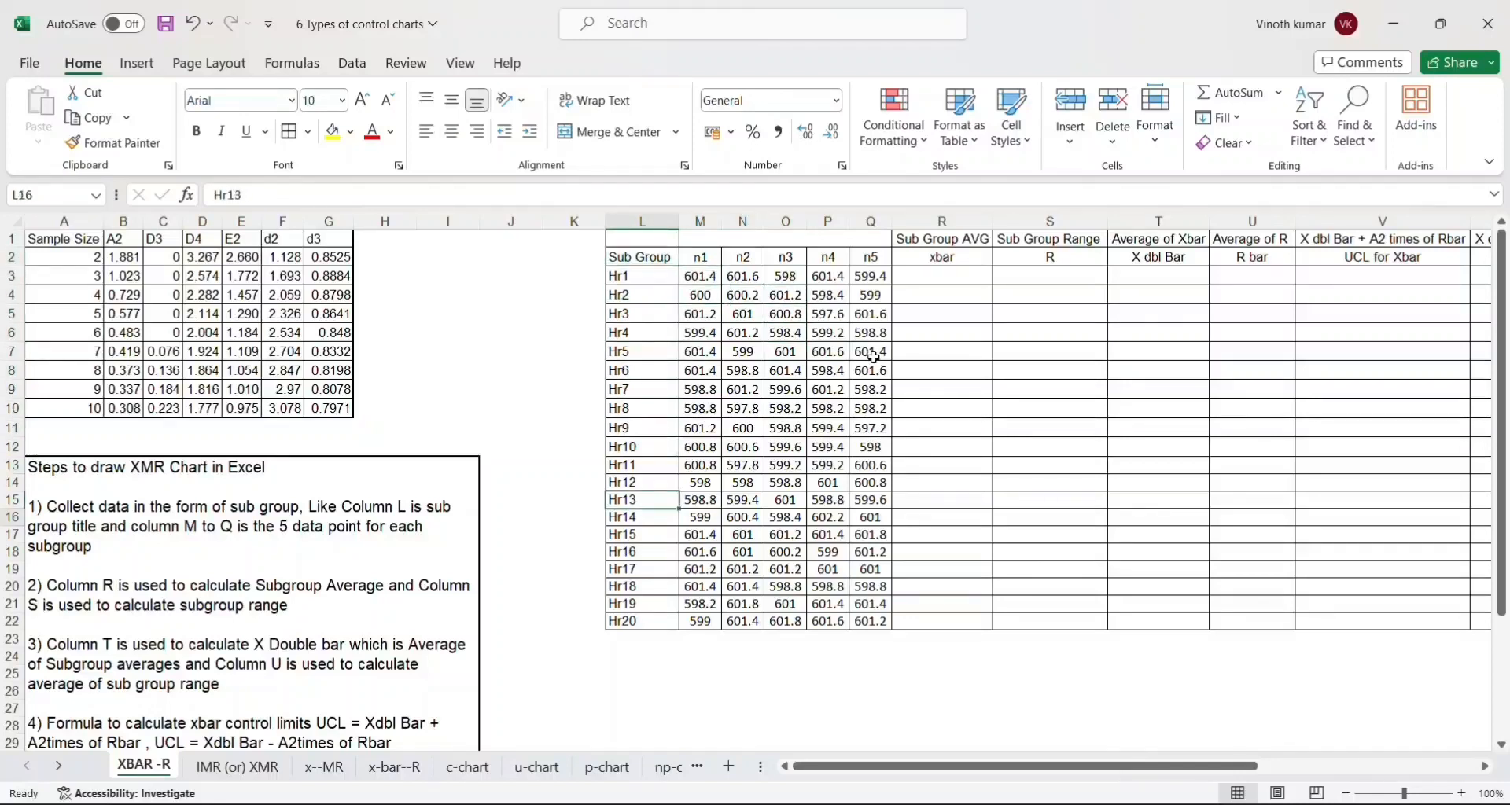
pyautogui.press('Down')
pyautogui.press('Down')
pyautogui.press('Down')
pyautogui.press('Down')
pyautogui.press('Down')
pyautogui.press('Down')
pyautogui.press('Down')
pyautogui.press('Down')
pyautogui.press('Down')
pyautogui.press('Down')
pyautogui.press('Down')
pyautogui.press('Up')
pyautogui.hotkey('ctrl', 'Up')
pyautogui.hotkey('ctrl', 'Up')
pyautogui.hotkey('ctrl', 'Up')
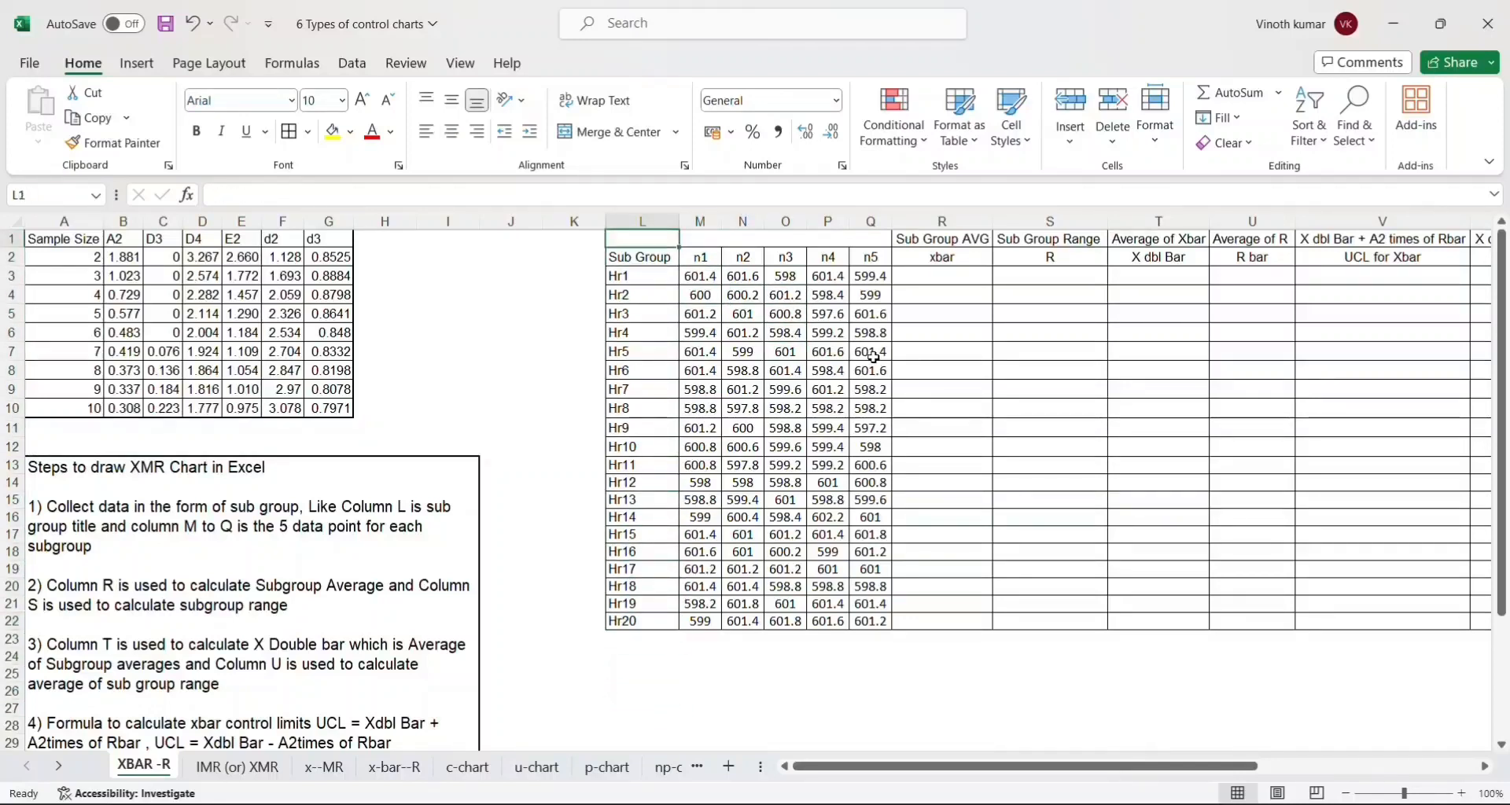
# Calculate the Hr1 subgroup average in R3 with the formula =AVERAGE(M3:Q3).
pyautogui.press('Down')
pyautogui.press('Down')
pyautogui.press('Right')
pyautogui.press('Right')
pyautogui.press('Right')
pyautogui.press('Right')
pyautogui.press('Right')
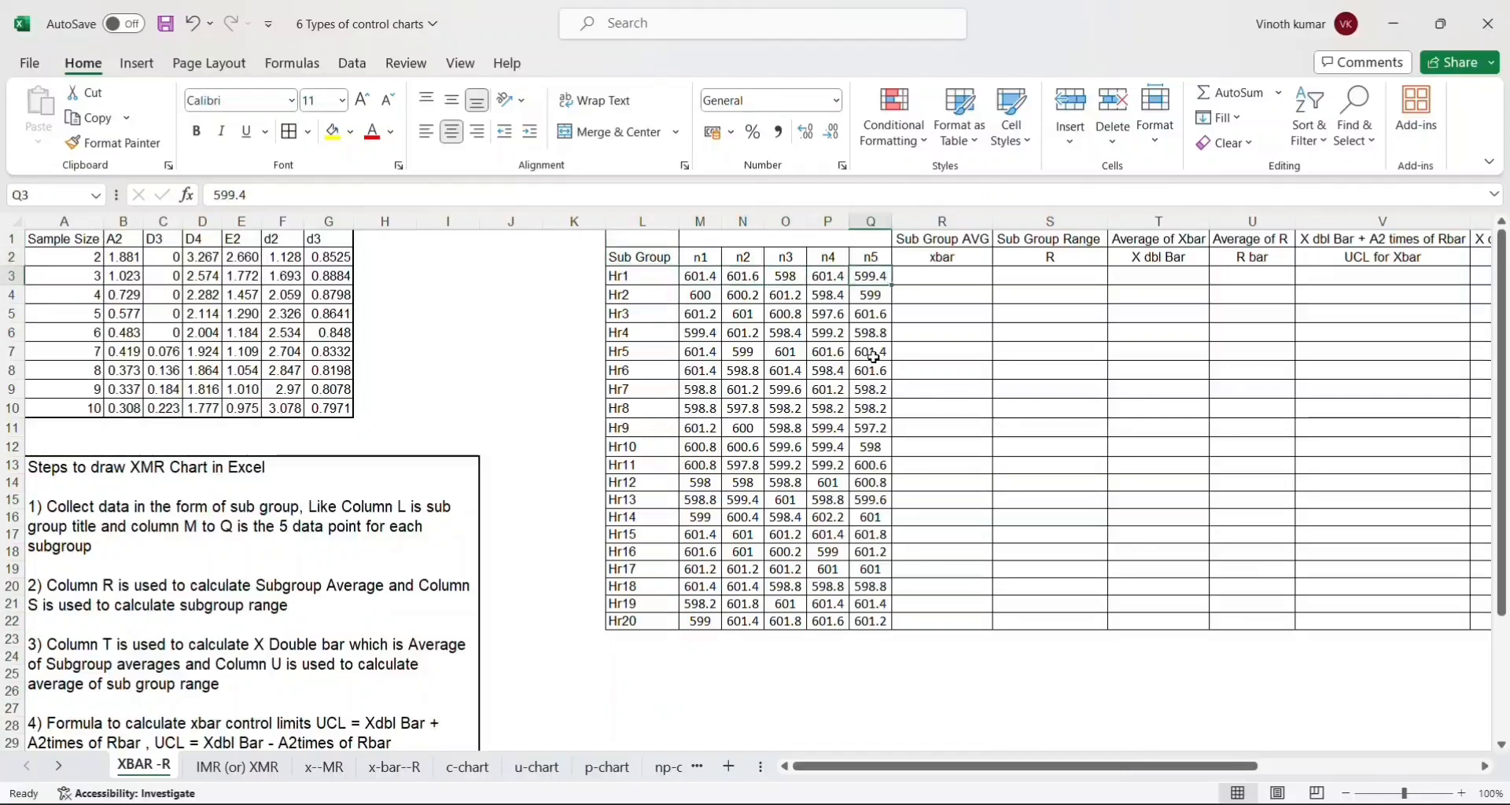
pyautogui.press('Right')
pyautogui.write('=')
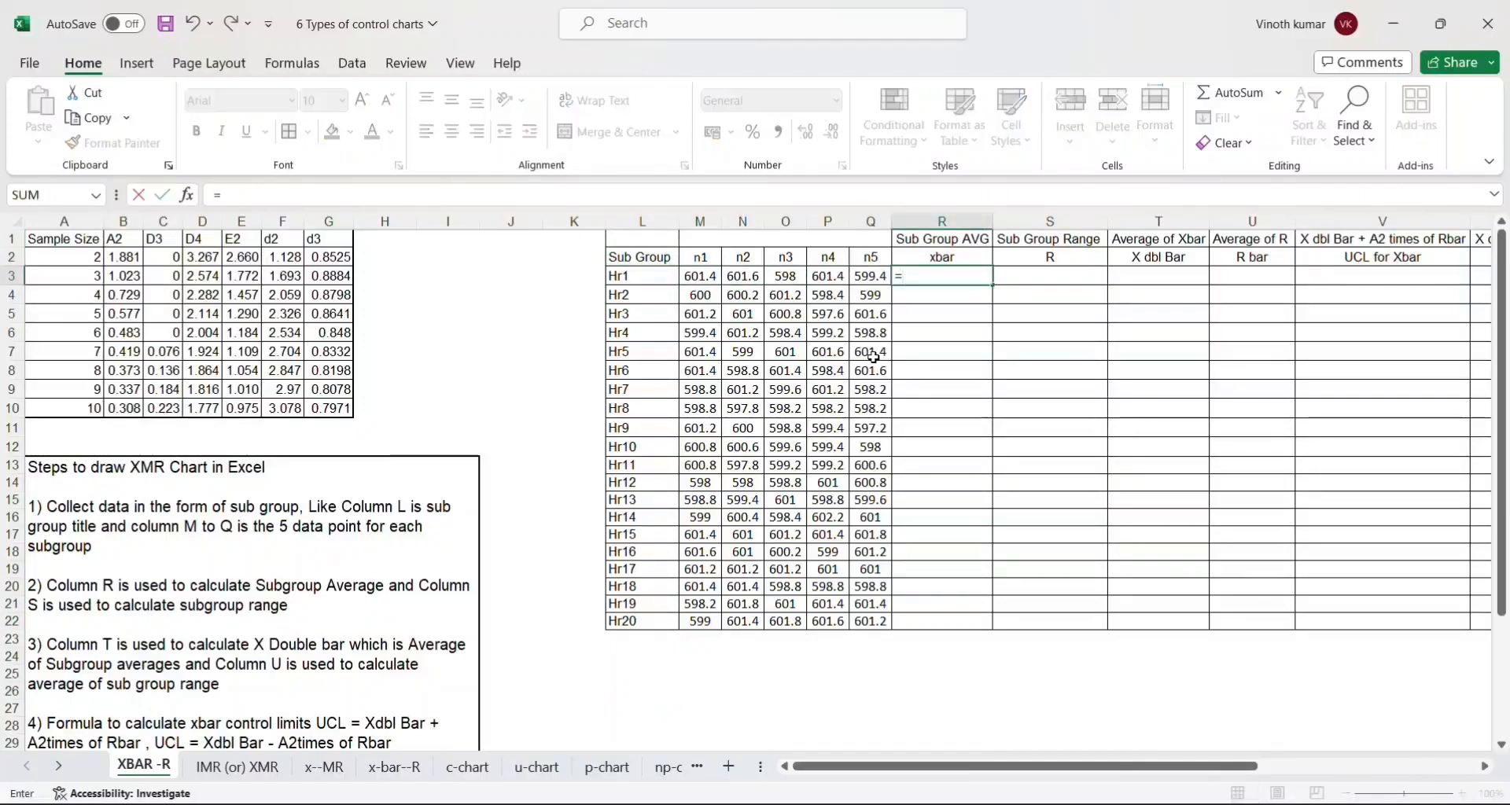
pyautogui.write('av')
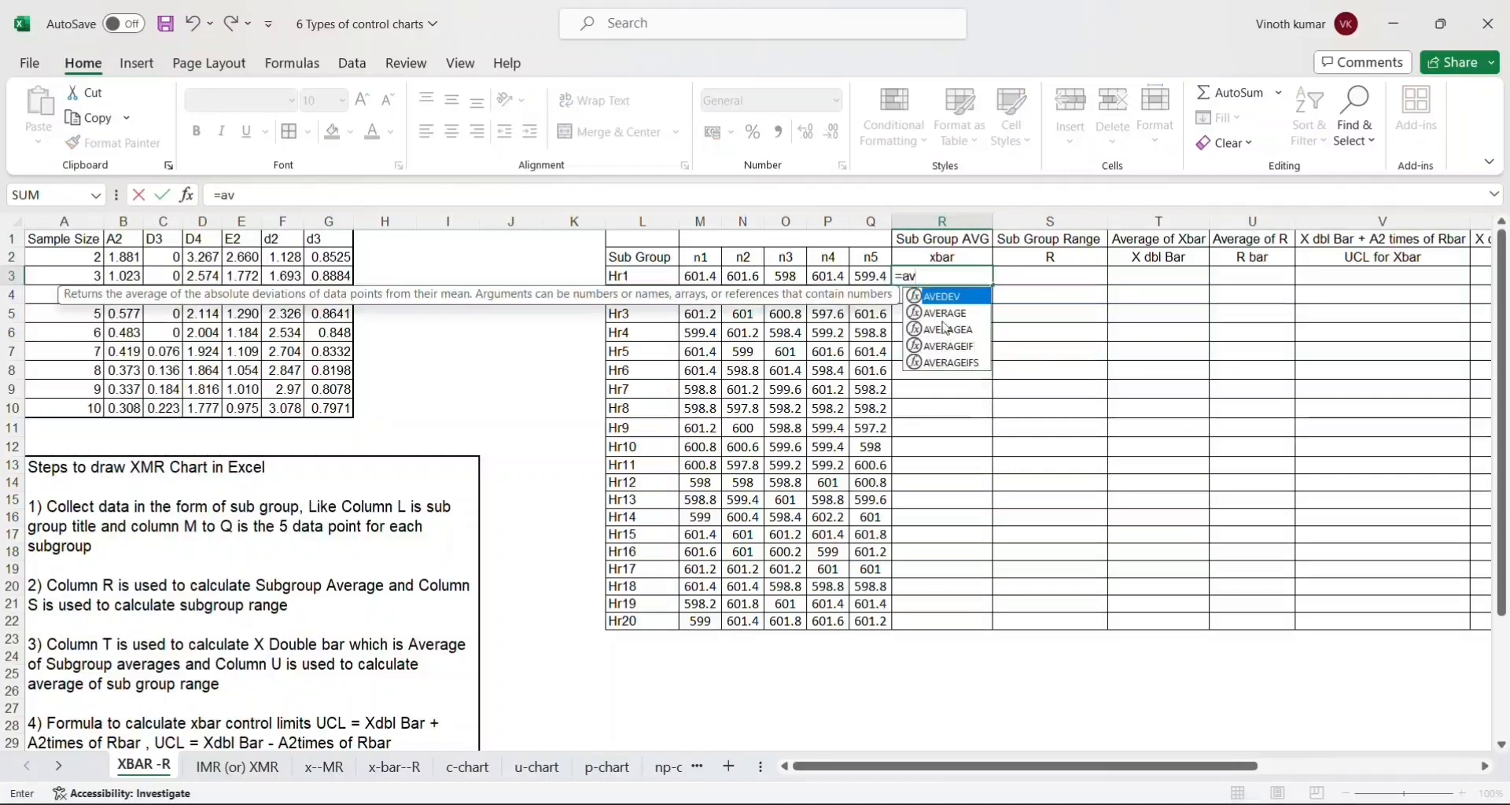
pyautogui.doubleClick(943, 313)
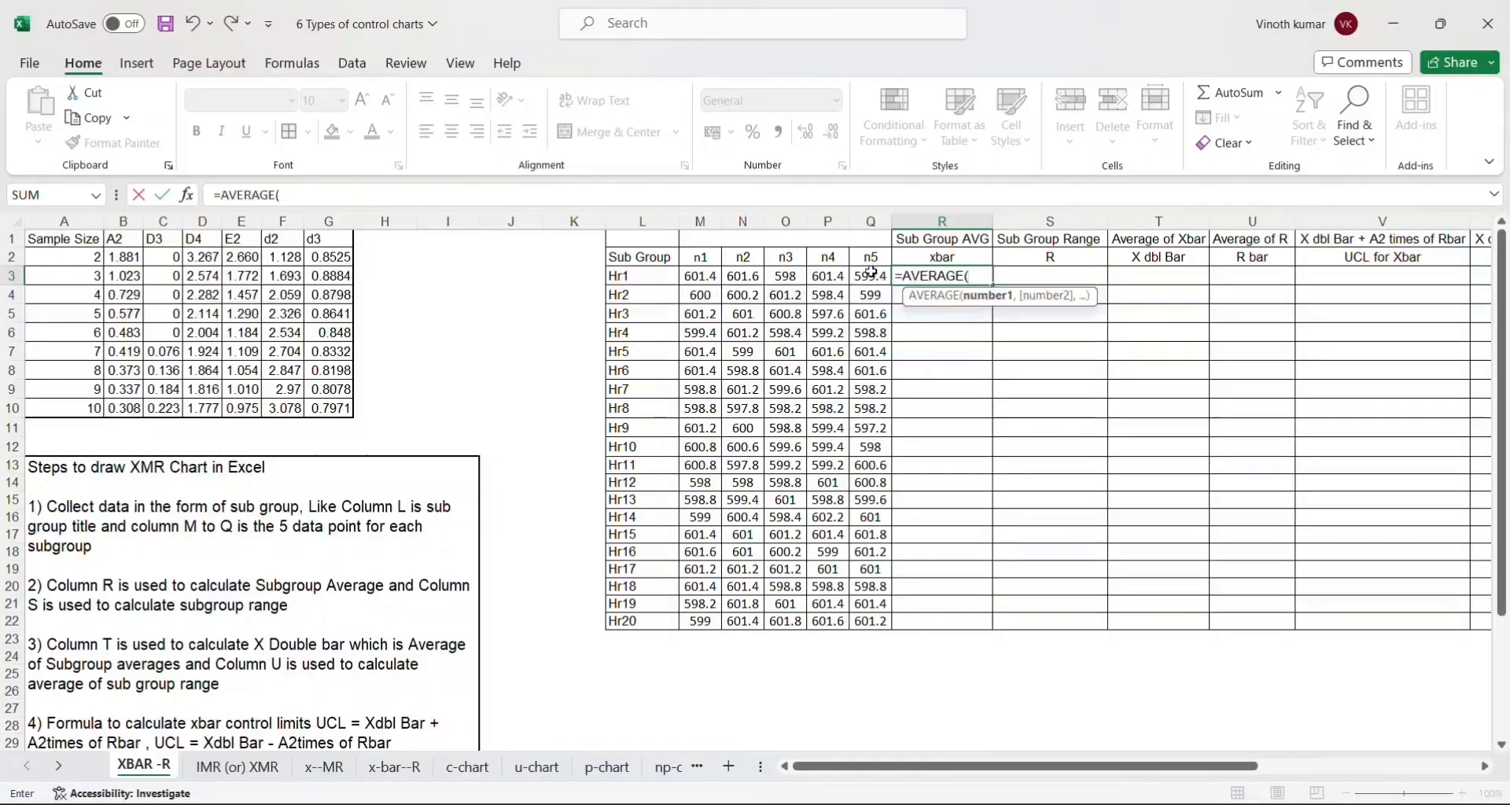
pyautogui.press('Left')
pyautogui.hotkey('shift', 'Left')
pyautogui.hotkey('shift', 'Left')
pyautogui.hotkey('shift', 'Left')
pyautogui.hotkey('shift', 'Left')
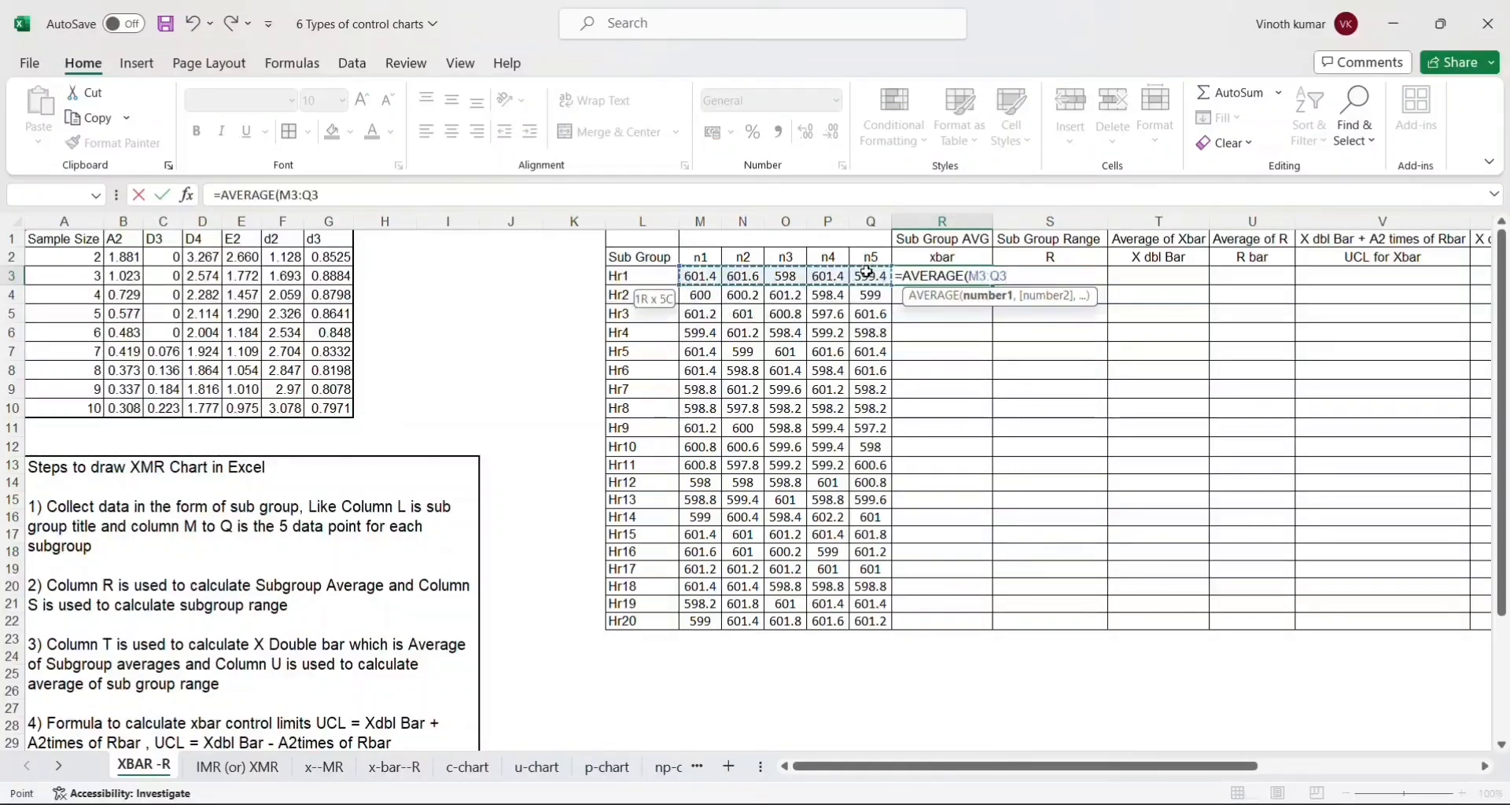
pyautogui.write(')')
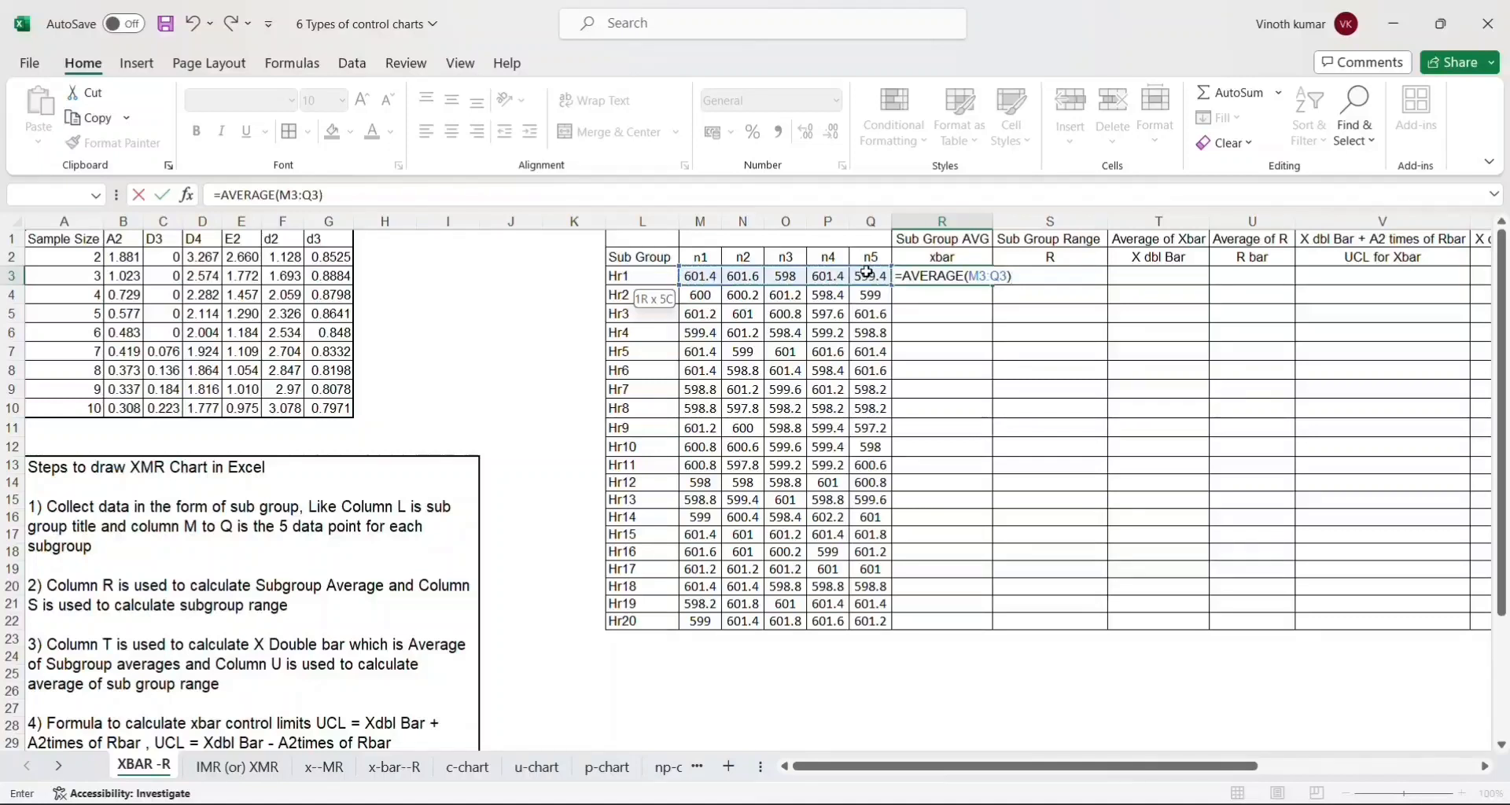
pyautogui.hotkey('ctrl', 'Return')
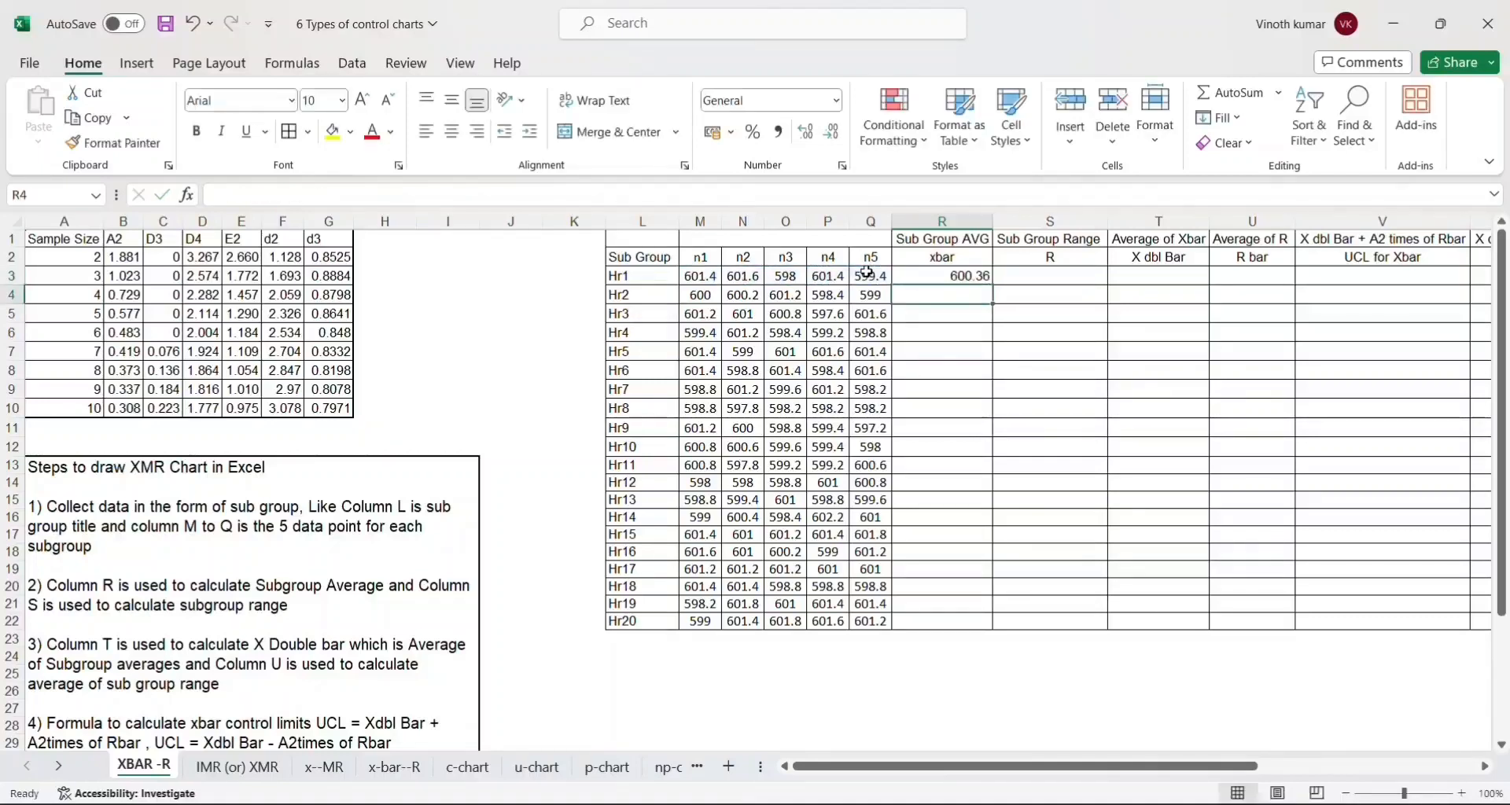
# Copy the average formula from R3 down the xbar column to R22 for all remaining subgroups.
pyautogui.hotkey('ctrl', 'c')
pyautogui.press('Left')
pyautogui.hotkey('ctrl', 'Down')
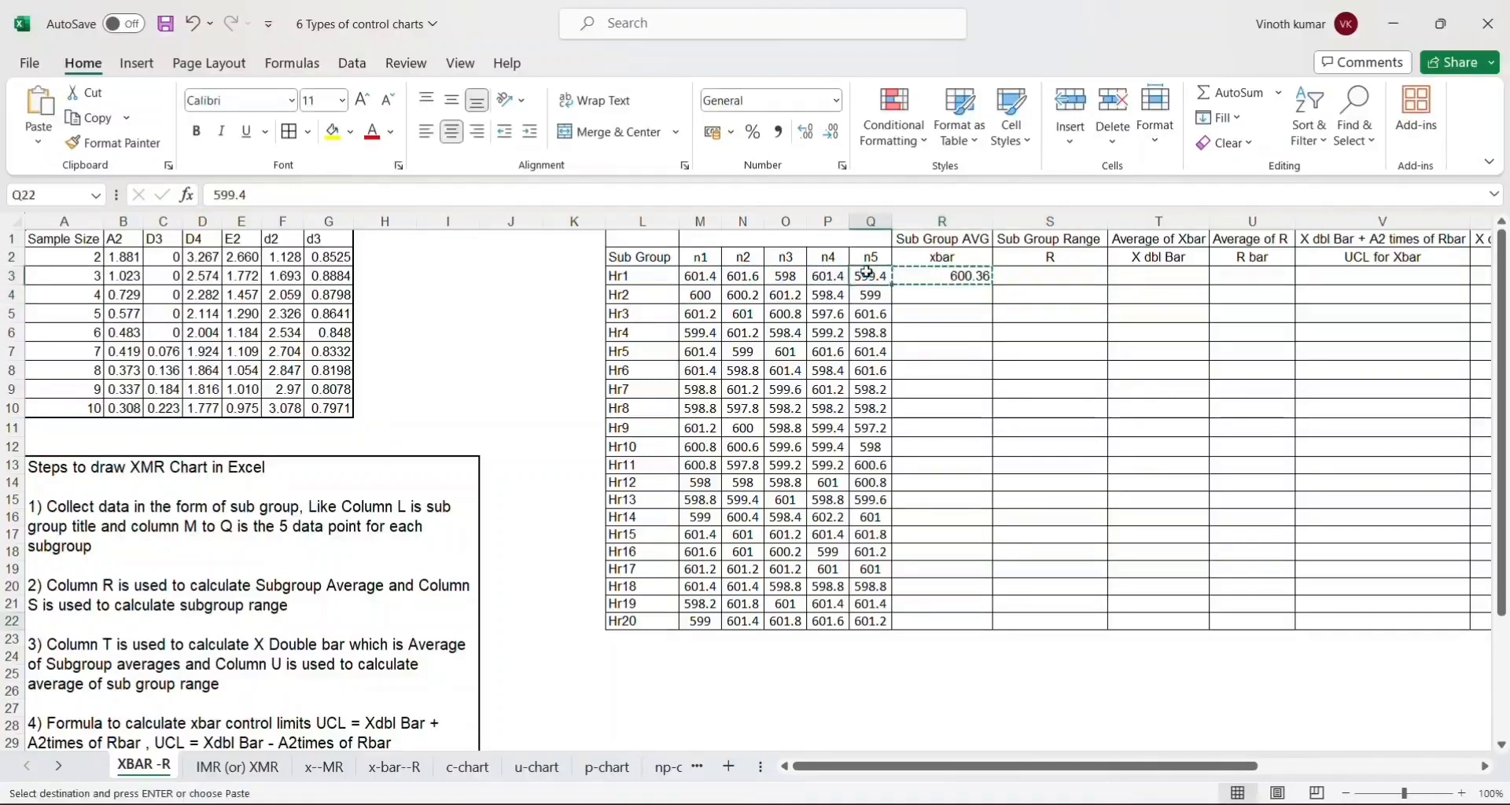
pyautogui.press('Right')
pyautogui.hotkey('ctrl', 'shift', 'Up')
pyautogui.hotkey('ctrl', 'v')
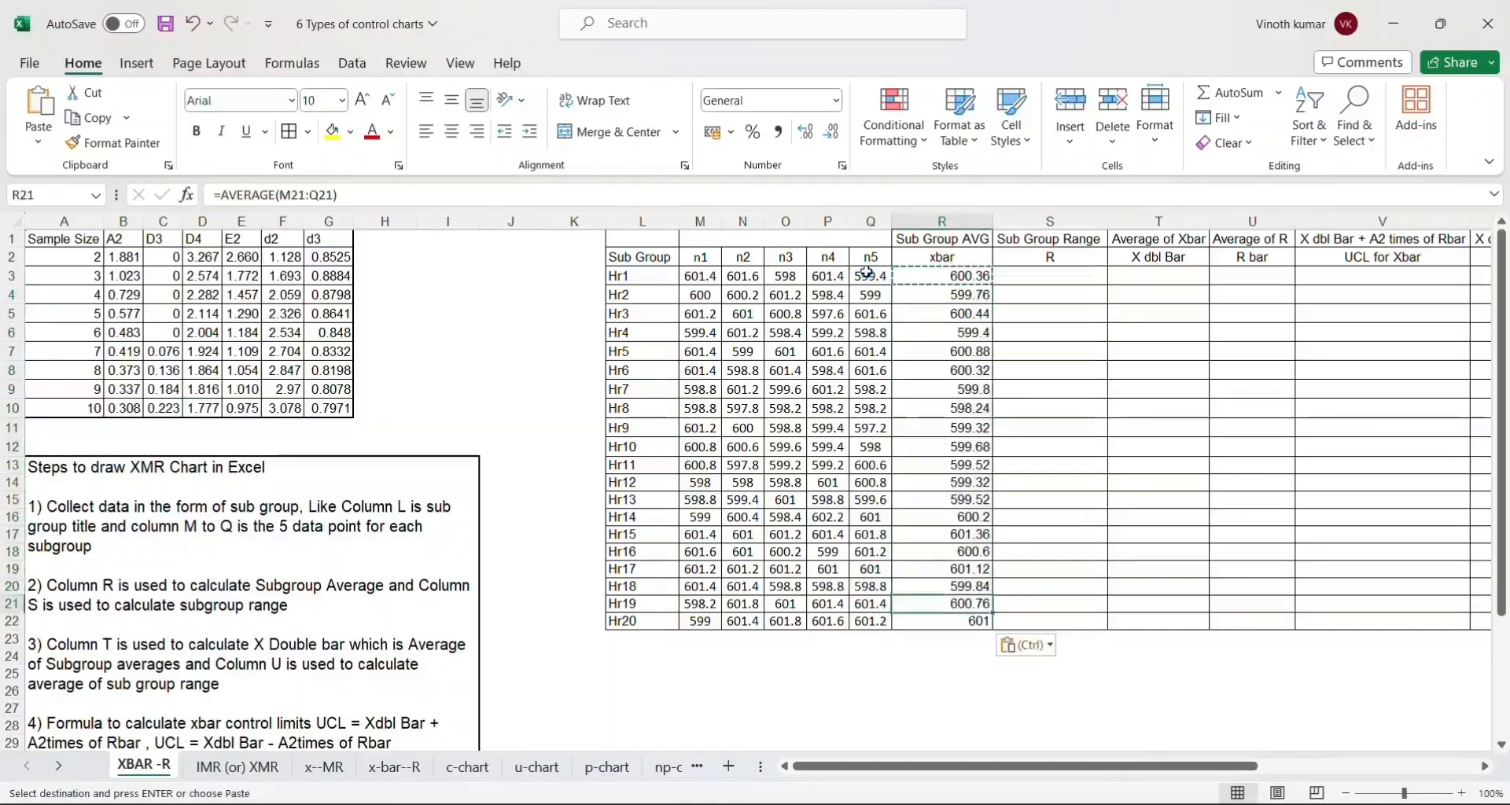
# Examine the Hr1 readings that feed the subgroup average.
pyautogui.press('Up')
pyautogui.press('Down')
pyautogui.press('Left')
pyautogui.press('Left')
pyautogui.press('Left')
pyautogui.press('Left')
pyautogui.press('Left')
pyautogui.press('Left')
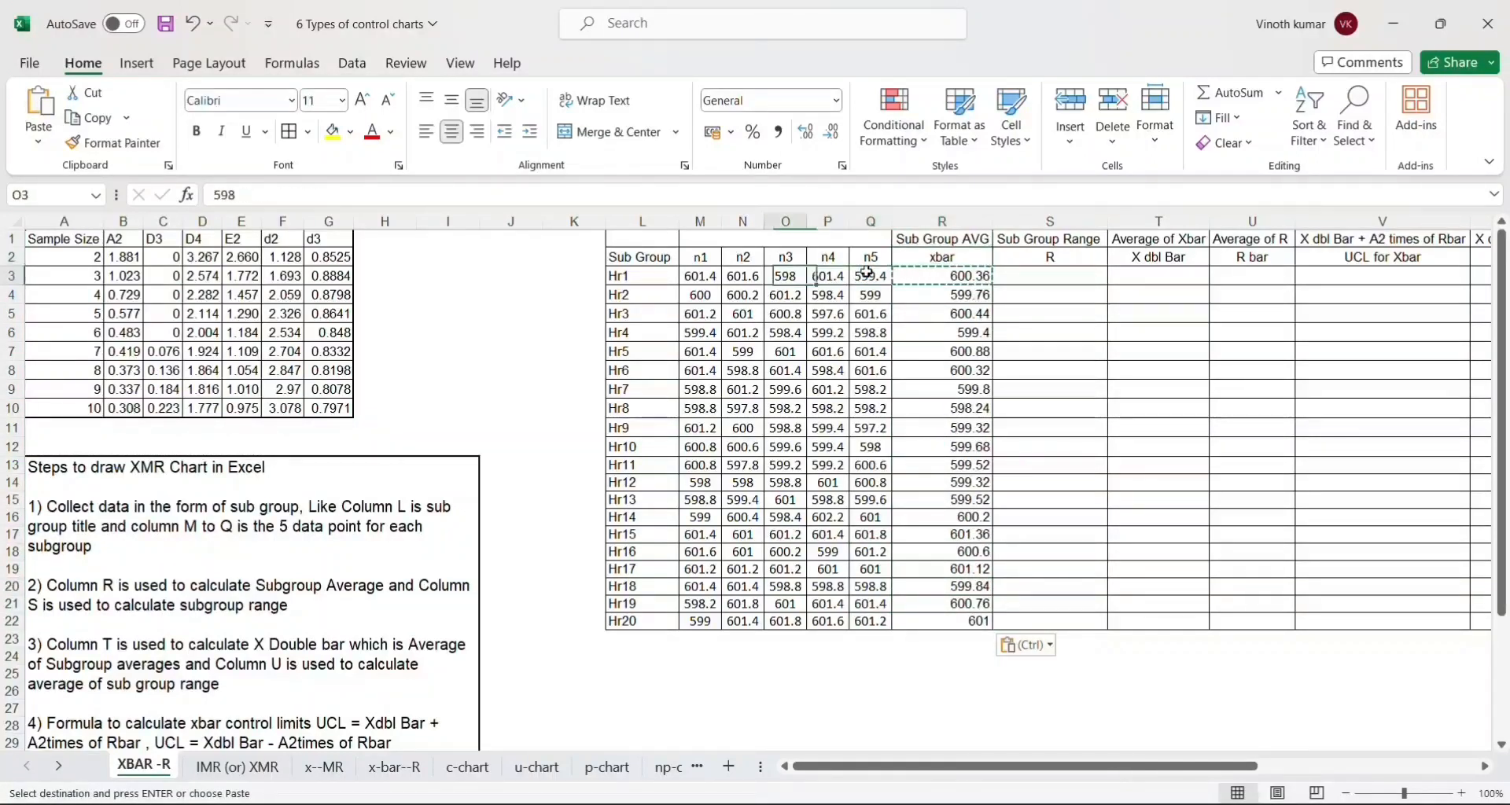
# Calculate the Hr1 subgroup range in S3 with the formula =MAX(M3:Q3)-MIN(M3:Q3).
pyautogui.press('Right')
pyautogui.press('Right')
pyautogui.press('Right')
pyautogui.press('Right')
pyautogui.press('Right')
pyautogui.press('Right')
pyautogui.press('Right')
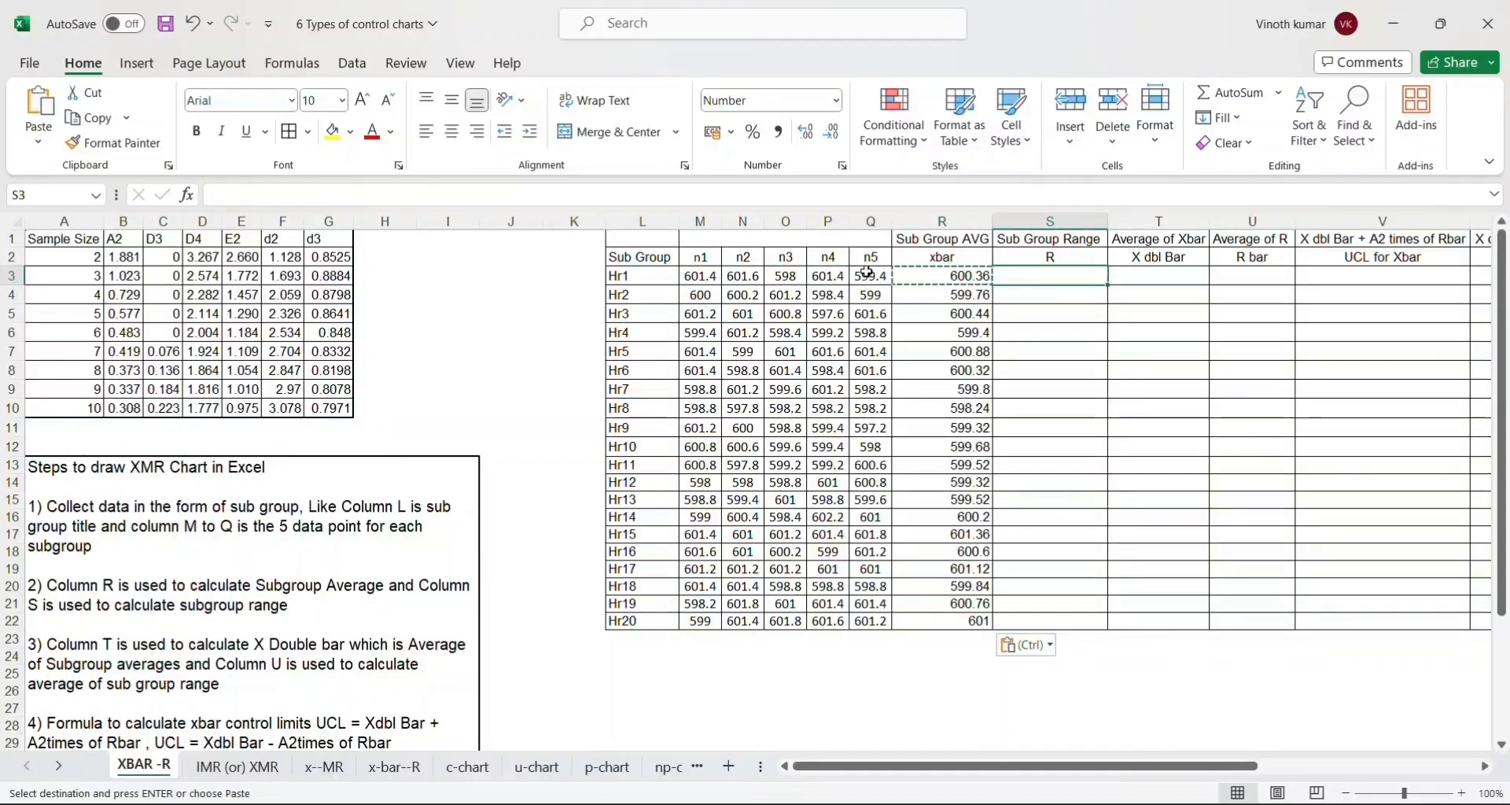
pyautogui.write('=')
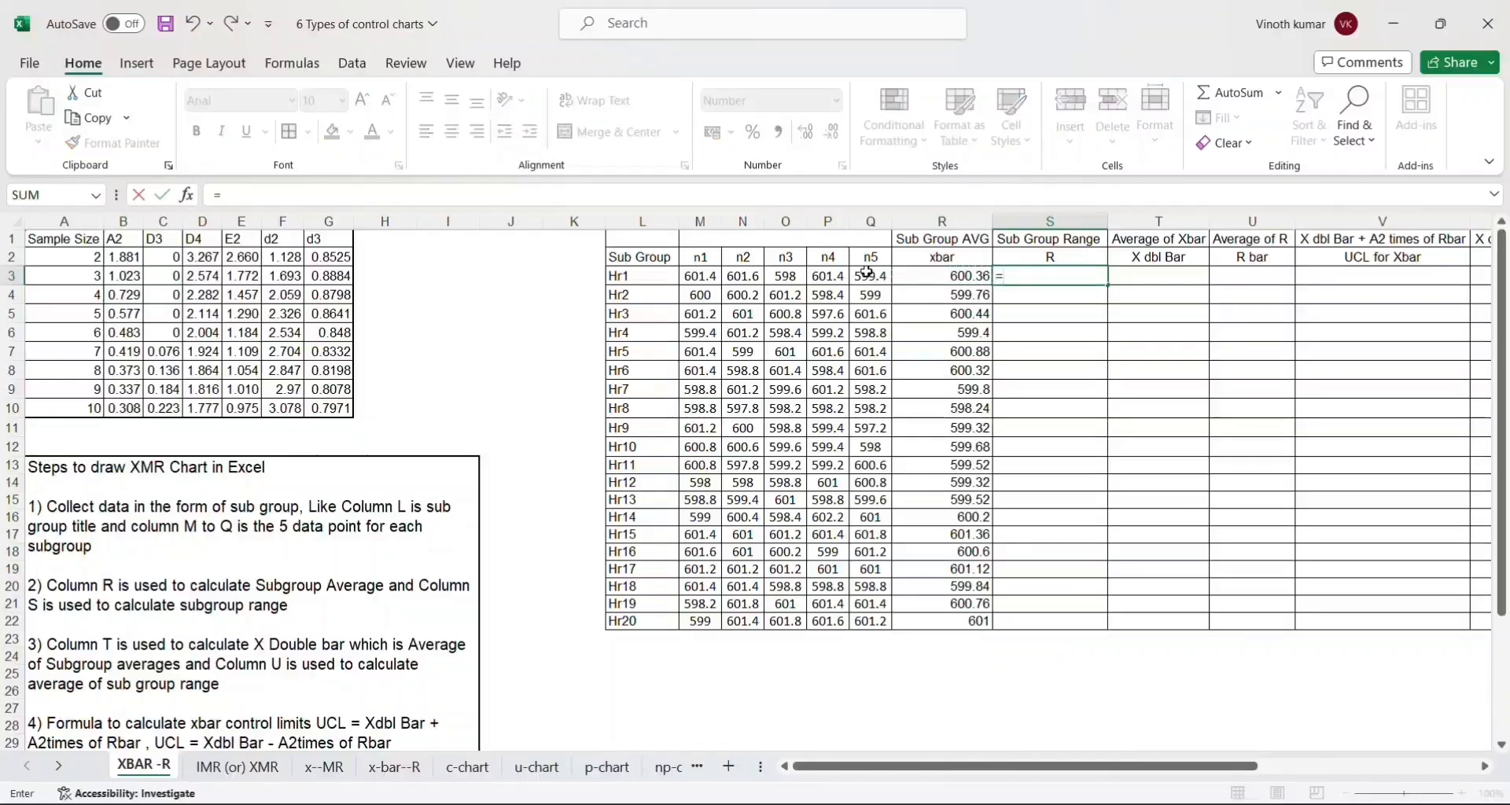
pyautogui.write('m')
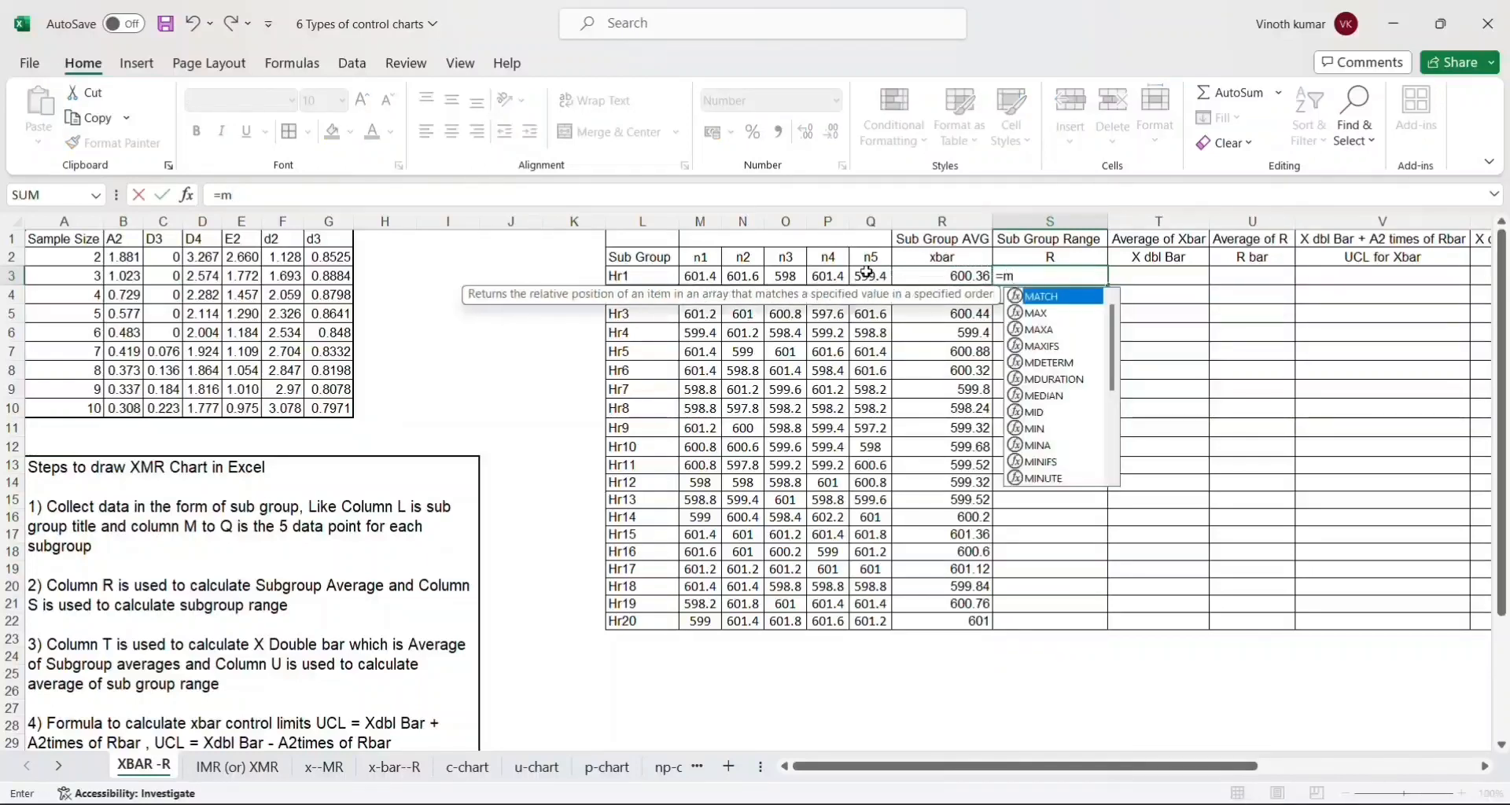
pyautogui.write('ax')
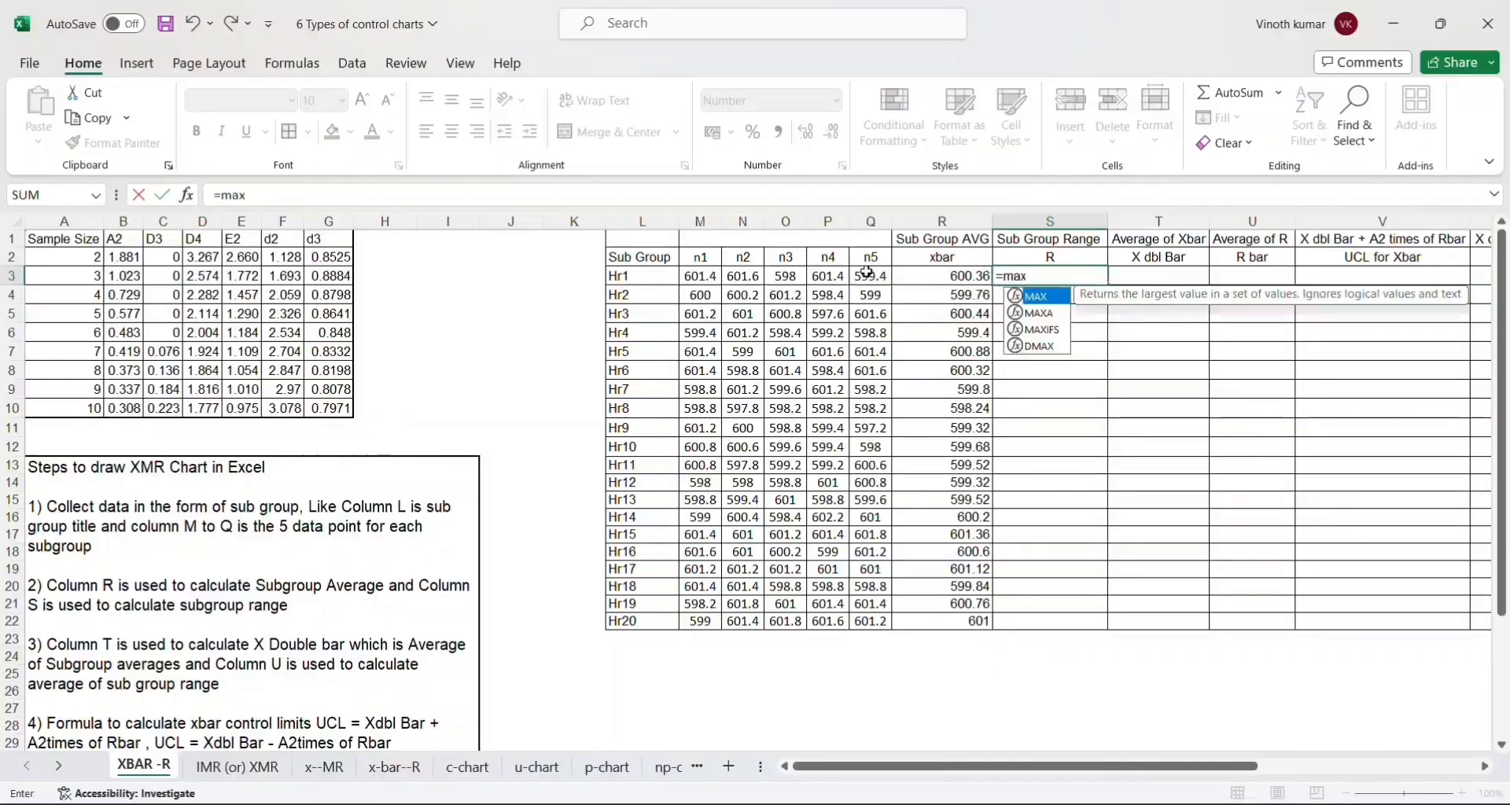
pyautogui.write('(')
pyautogui.press('Left')
pyautogui.press('Left')
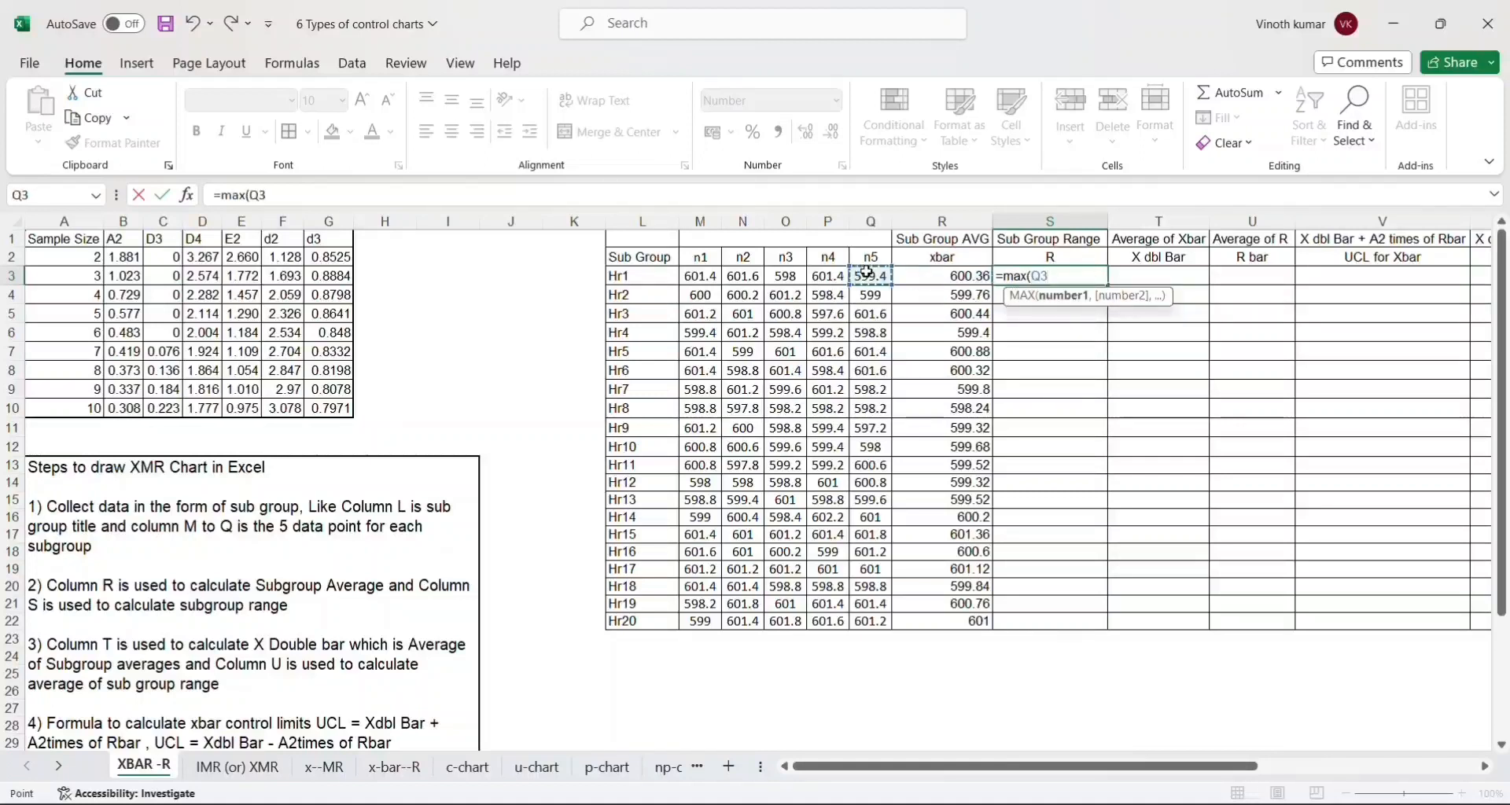
pyautogui.hotkey('shift', 'Left')
pyautogui.hotkey('shift', 'Left')
pyautogui.hotkey('shift', 'Left')
pyautogui.hotkey('shift', 'Left')
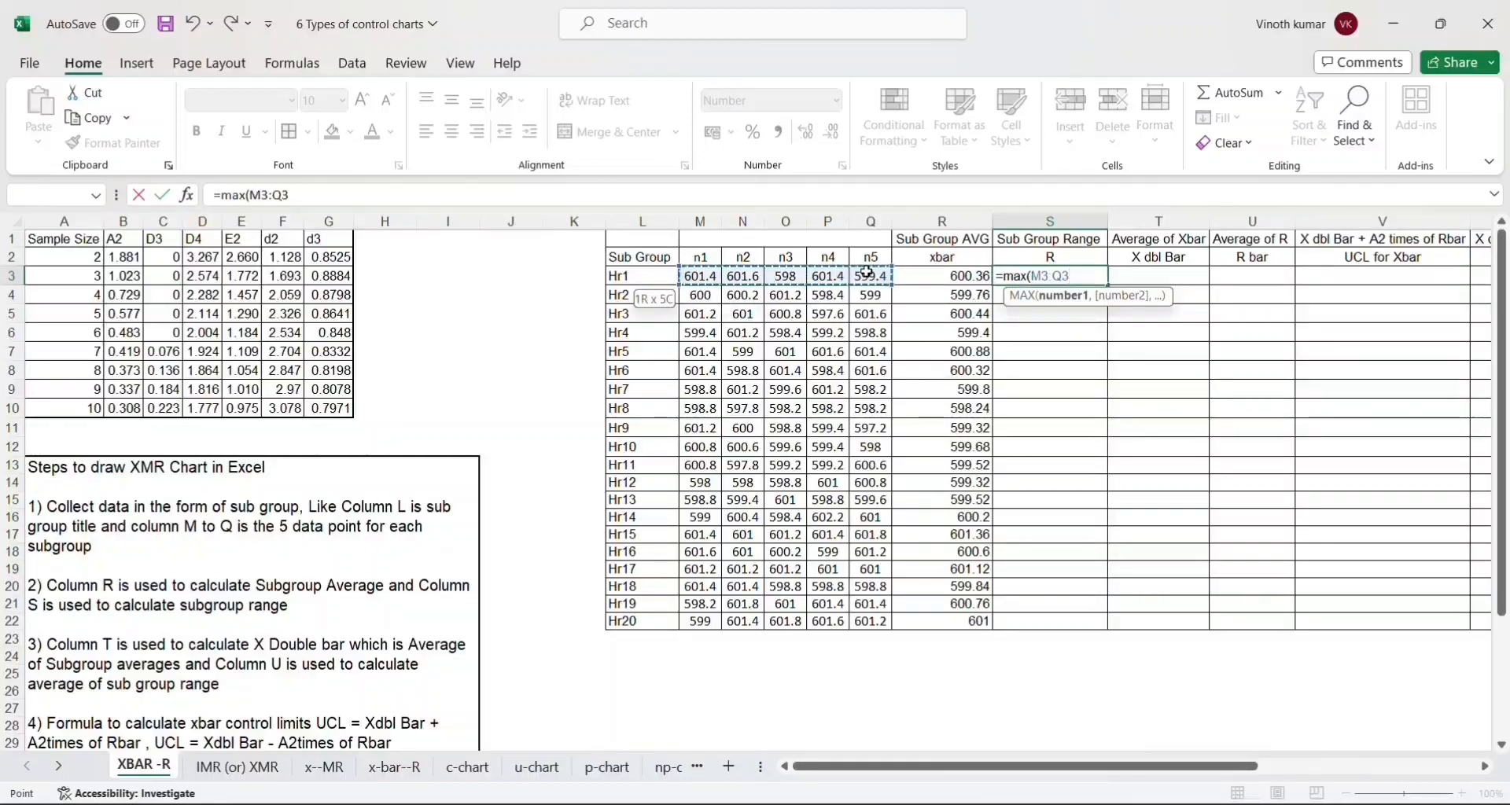
pyautogui.write(')')
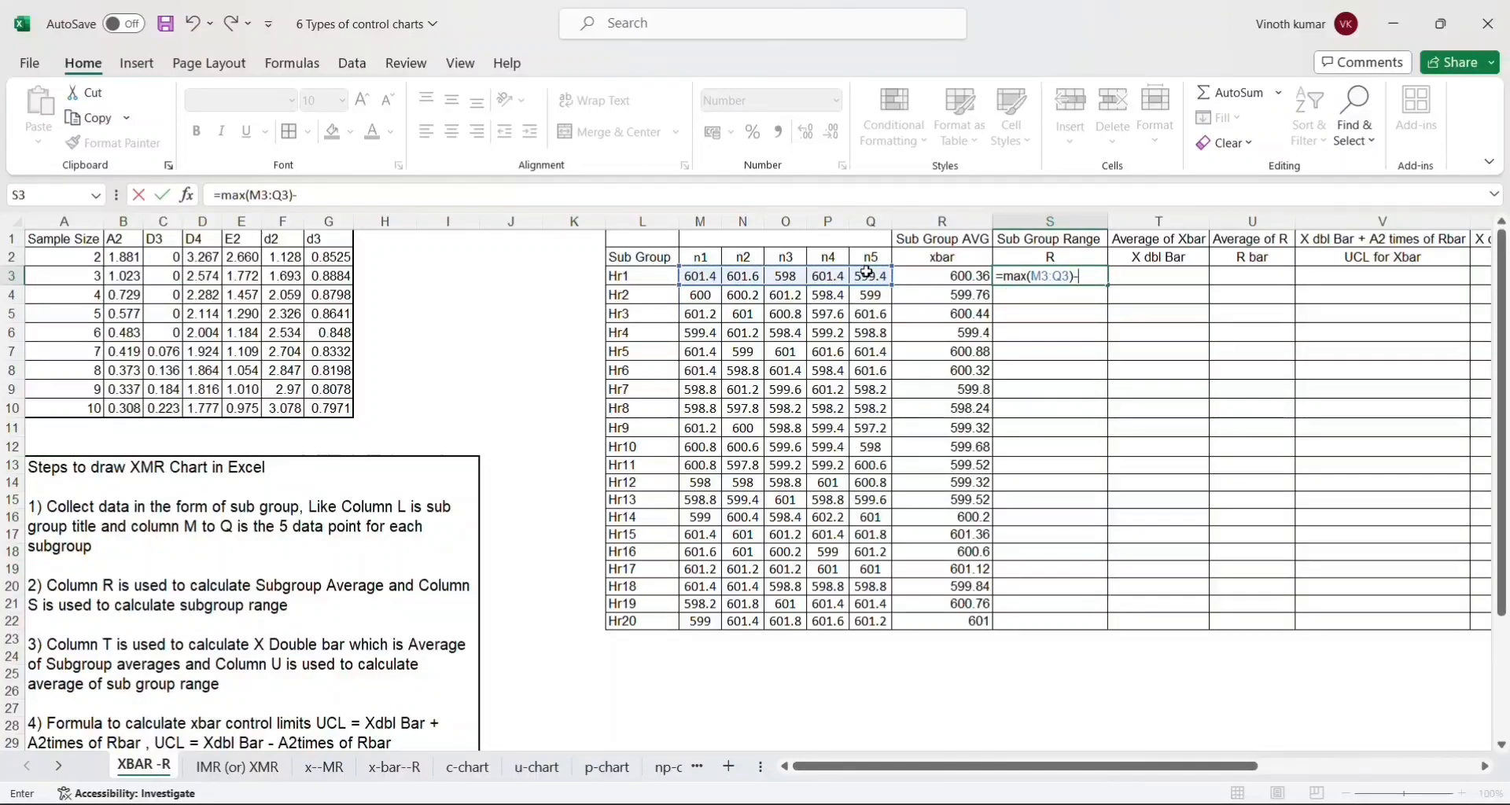
pyautogui.write('-min')
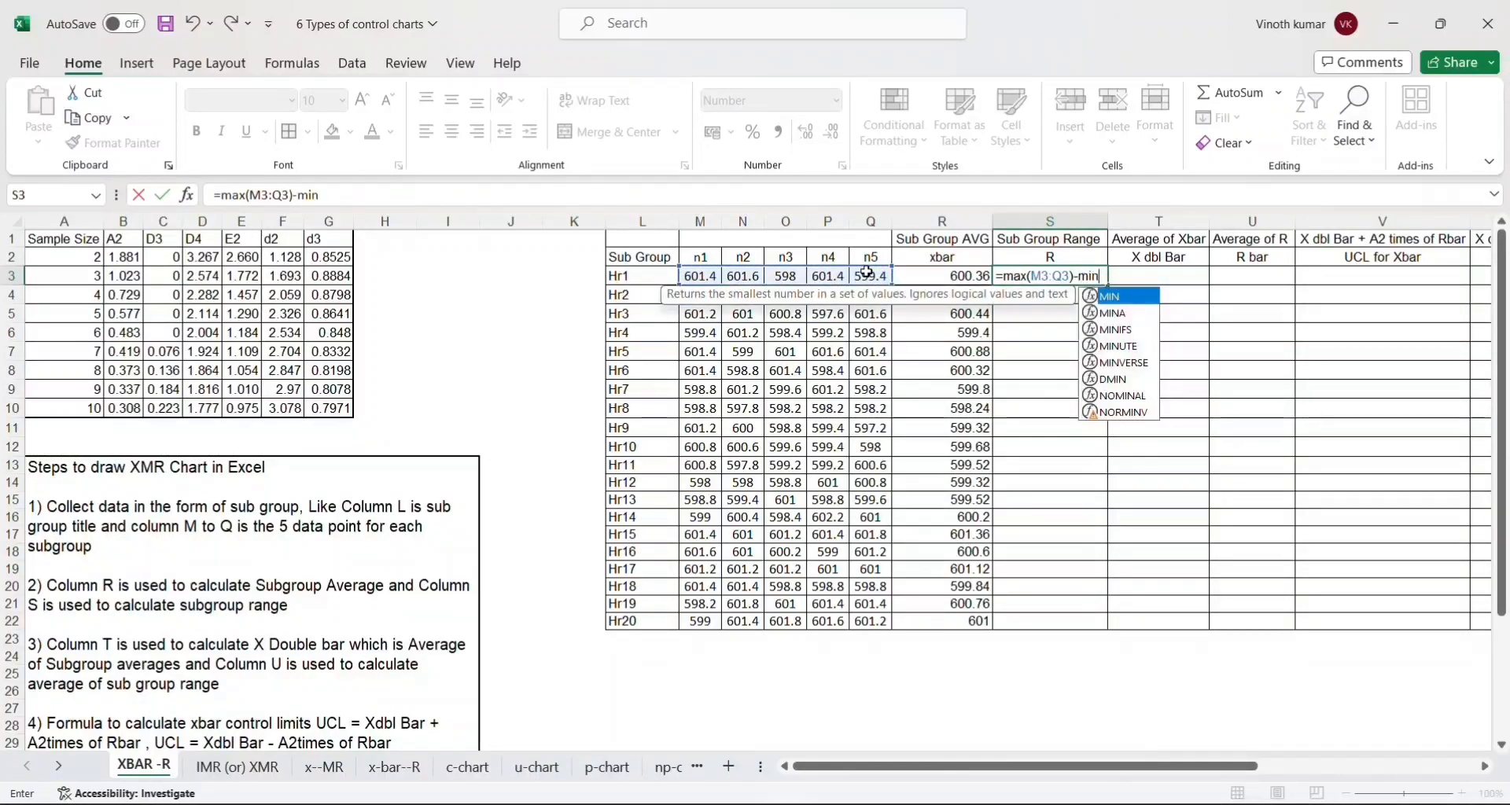
pyautogui.write('(')
pyautogui.press('Left')
pyautogui.press('Left')
pyautogui.hotkey('shift', 'Left')
pyautogui.hotkey('shift', 'Left')
pyautogui.hotkey('shift', 'Left')
pyautogui.hotkey('shift', 'Left')
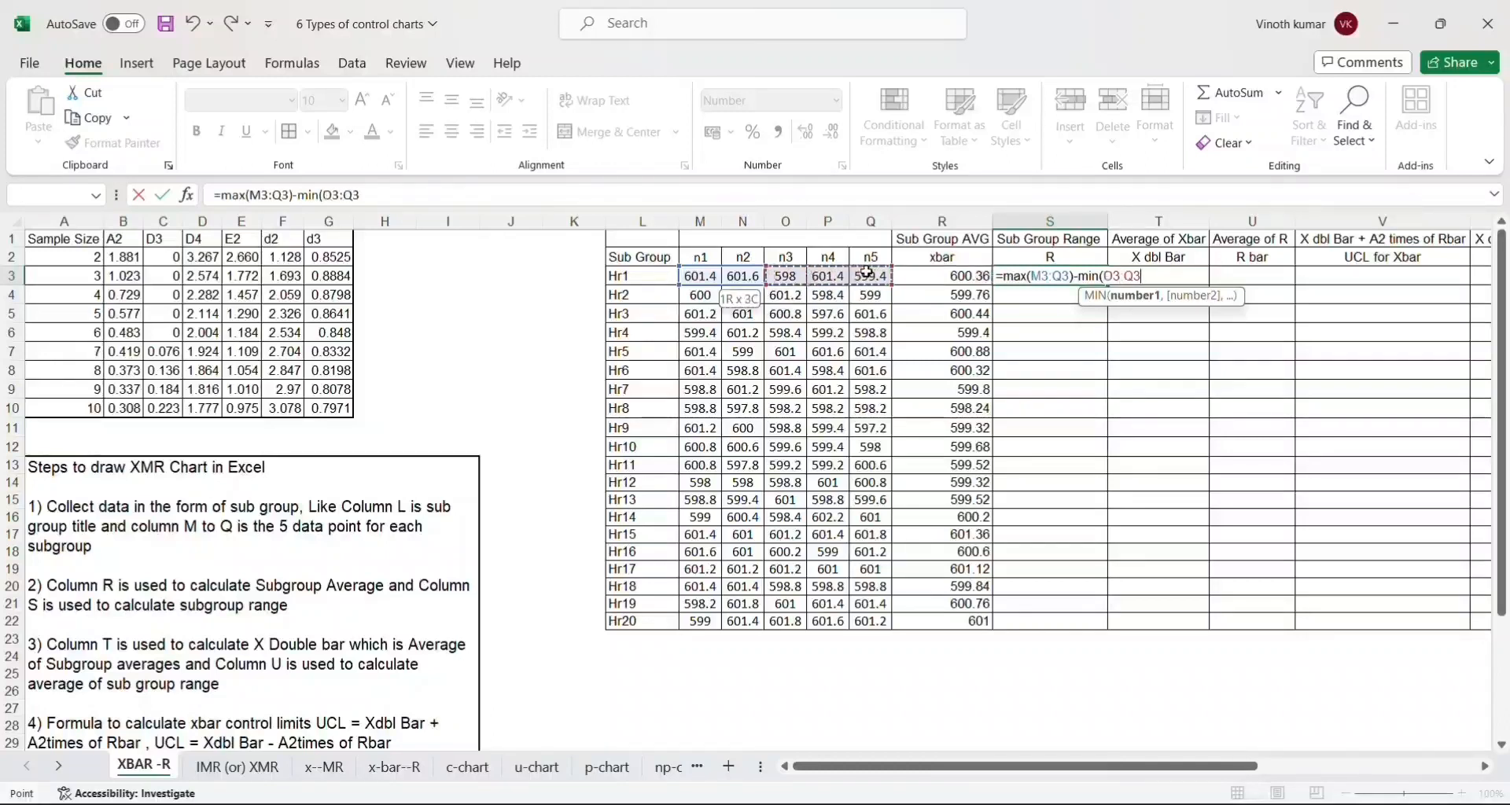
pyautogui.press('Return')
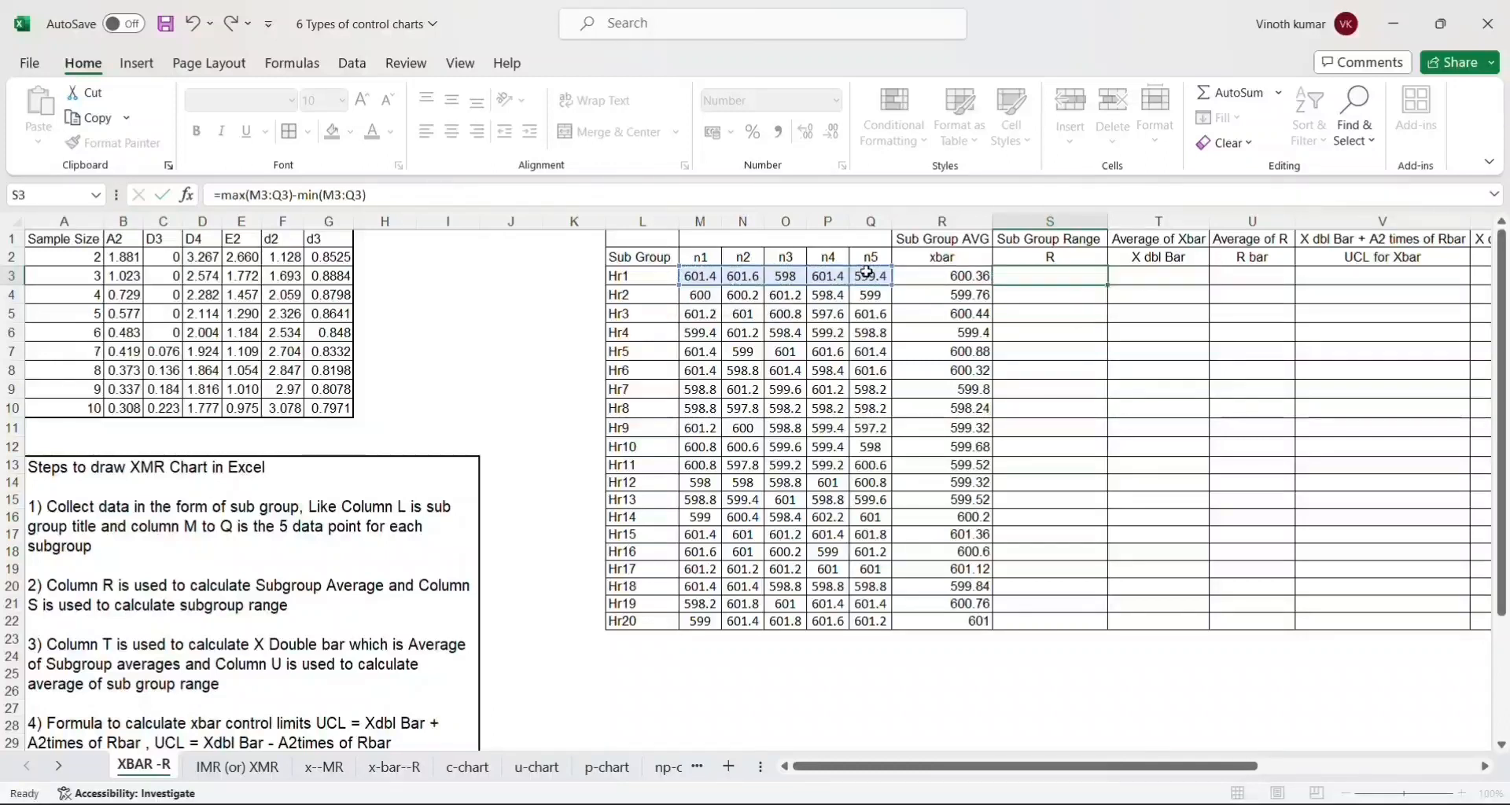
# Copy the range formula from S3 down the R column to S22 for all remaining subgroups.
pyautogui.press('Up')
pyautogui.press('Left')
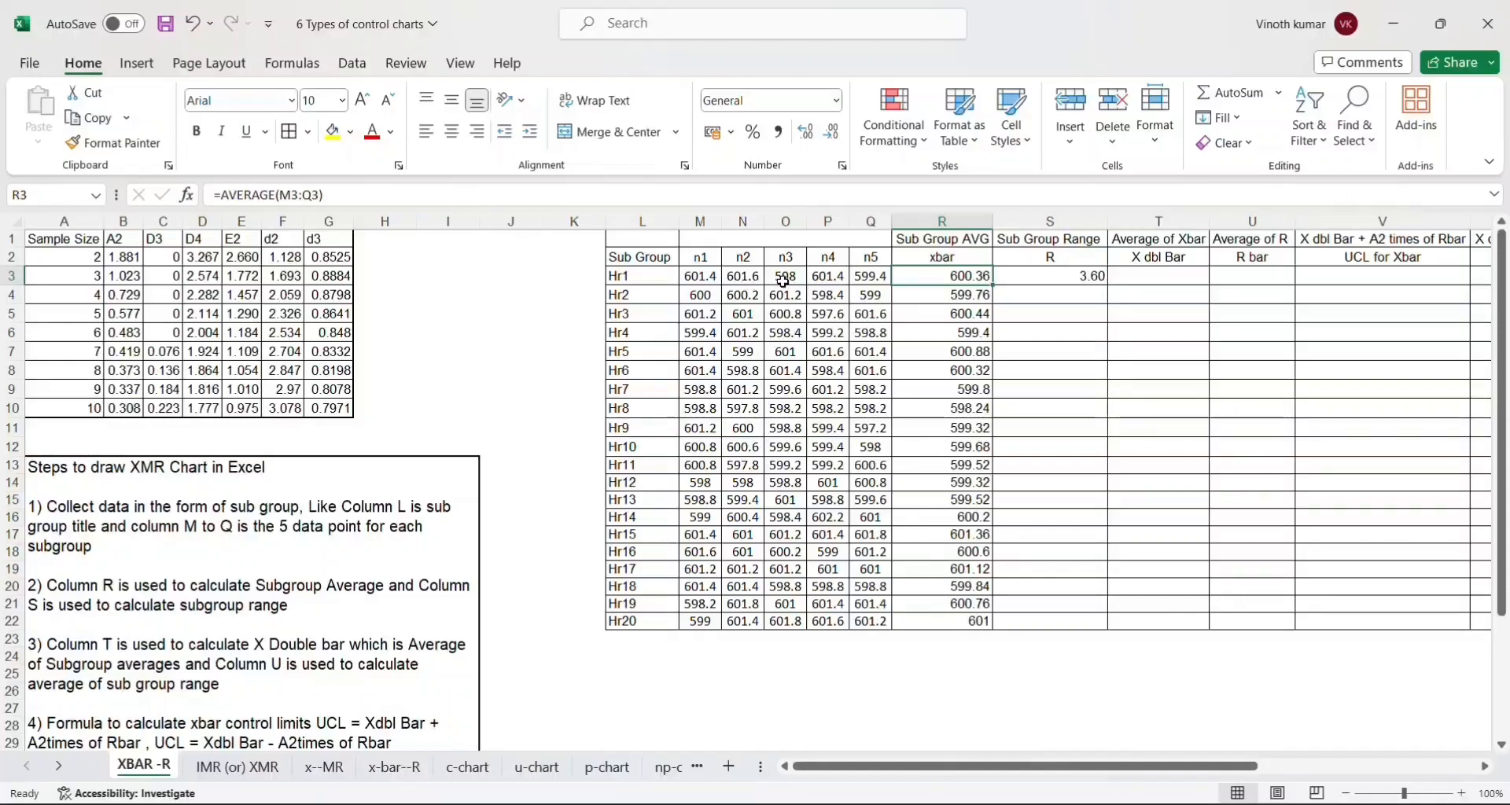
pyautogui.click(1082, 279)
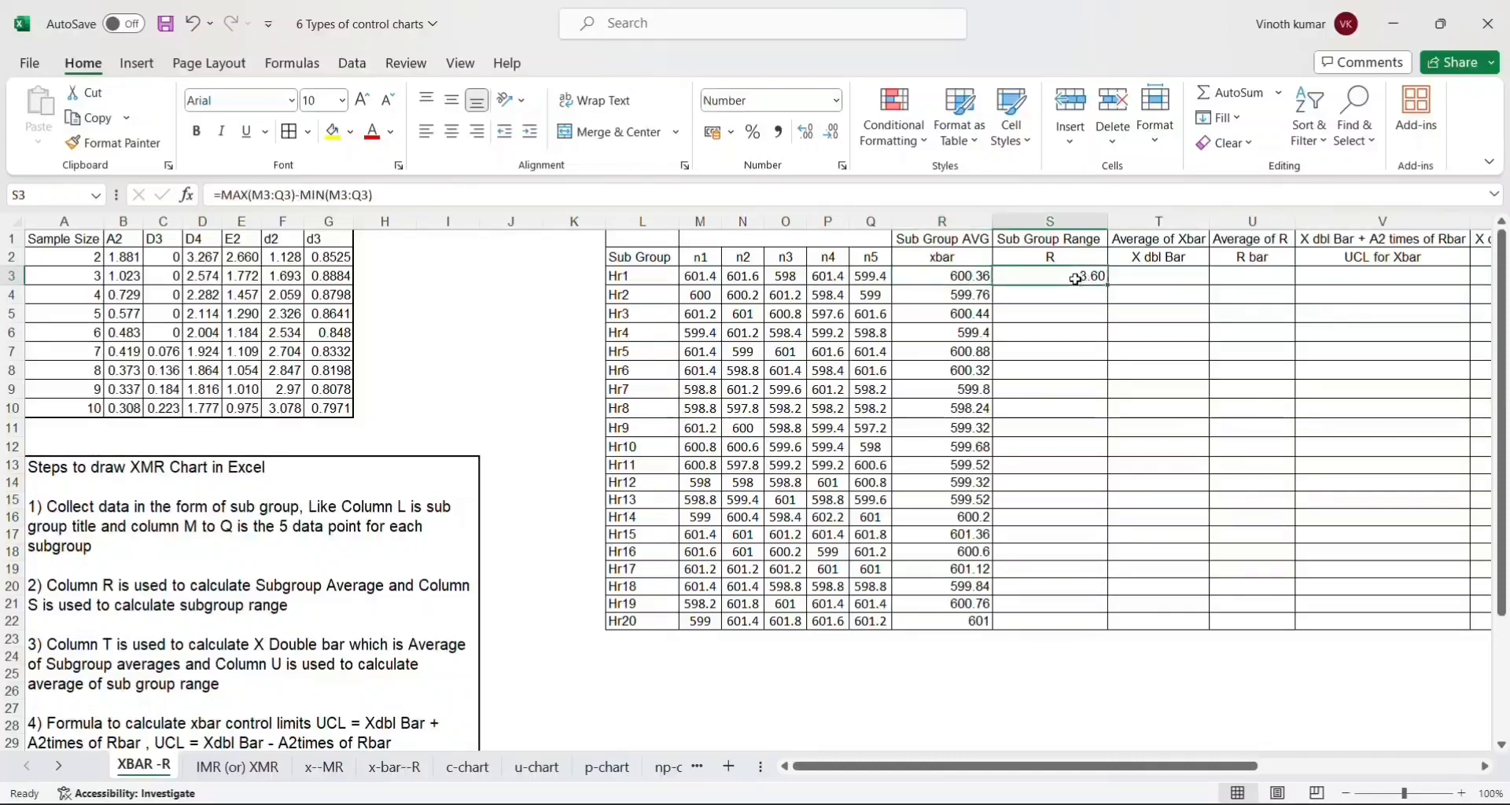
pyautogui.hotkey('ctrl', 'c')
pyautogui.press('Left')
pyautogui.hotkey('ctrl', 'Down')
pyautogui.press('Right')
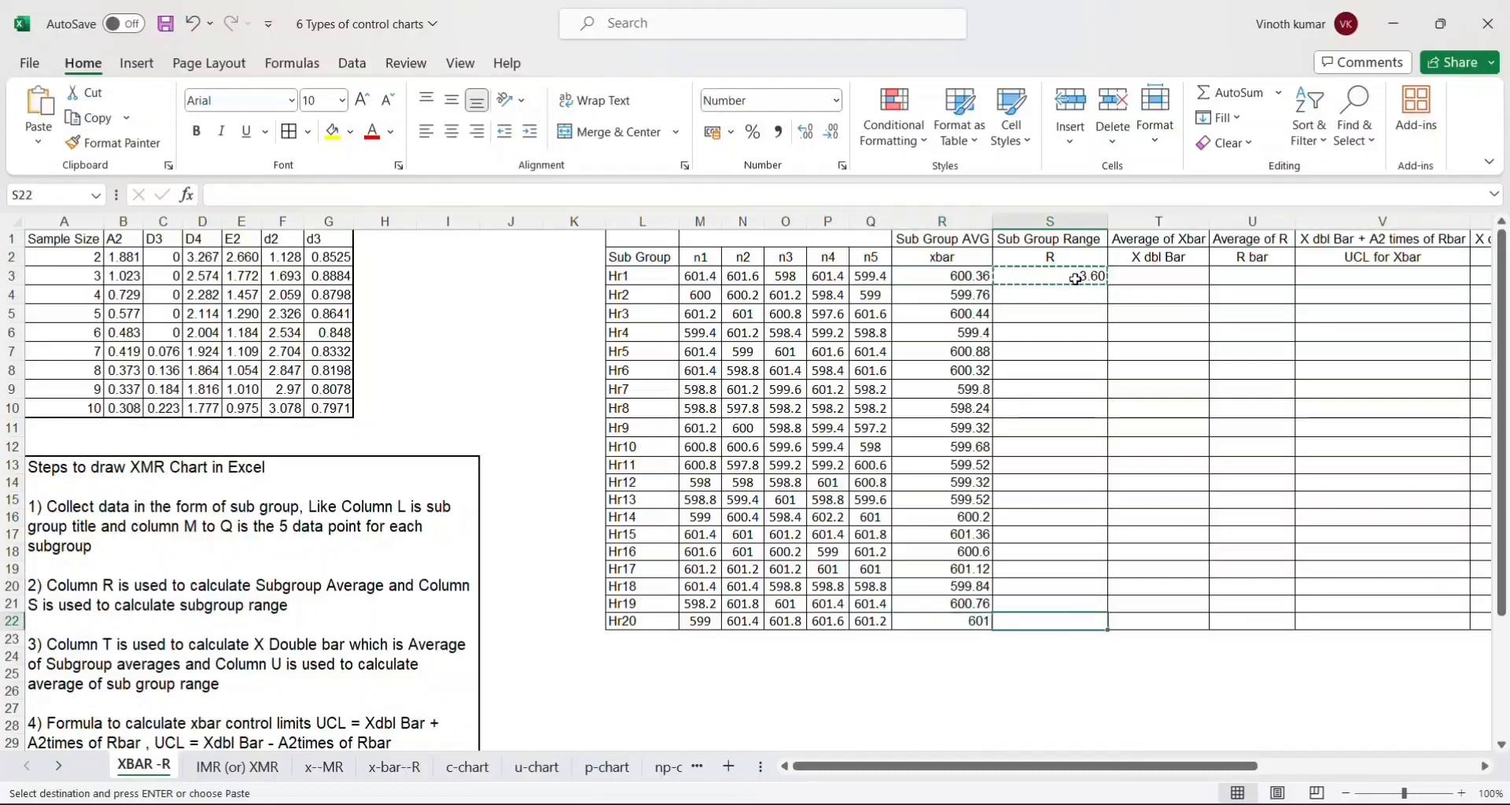
pyautogui.hotkey('ctrl', 'shift', 'Up')
pyautogui.hotkey('ctrl', 'v')
# Review the filled xbar column and compare the Hr1 average and range formulas in R3 and S3.
pyautogui.press('Left')
pyautogui.press('Up')
pyautogui.press('Up')
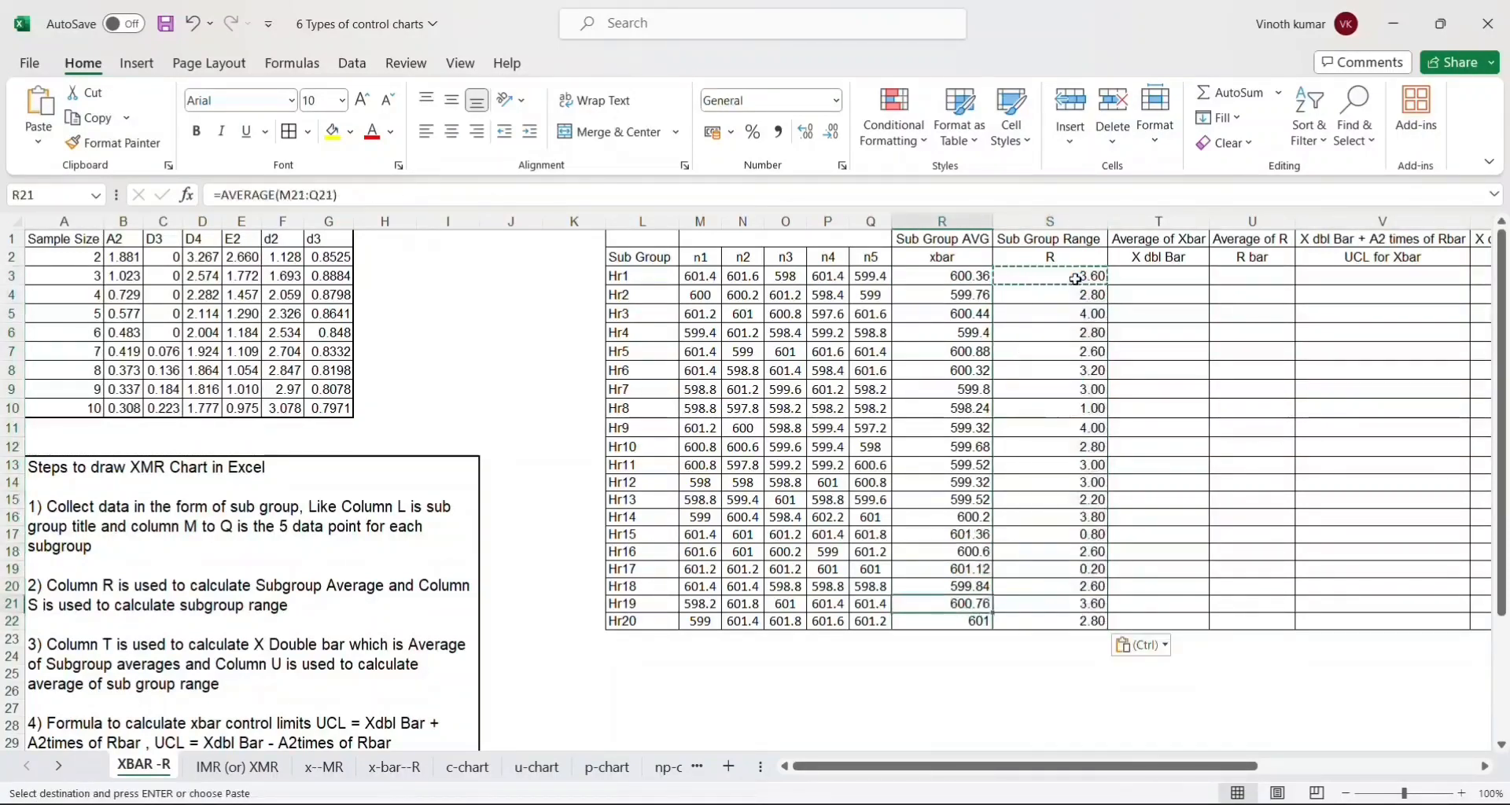
pyautogui.hotkey('ctrl', 'Up')
pyautogui.press('Down')
pyautogui.press('Down')
pyautogui.press('Down')
pyautogui.press('Up')
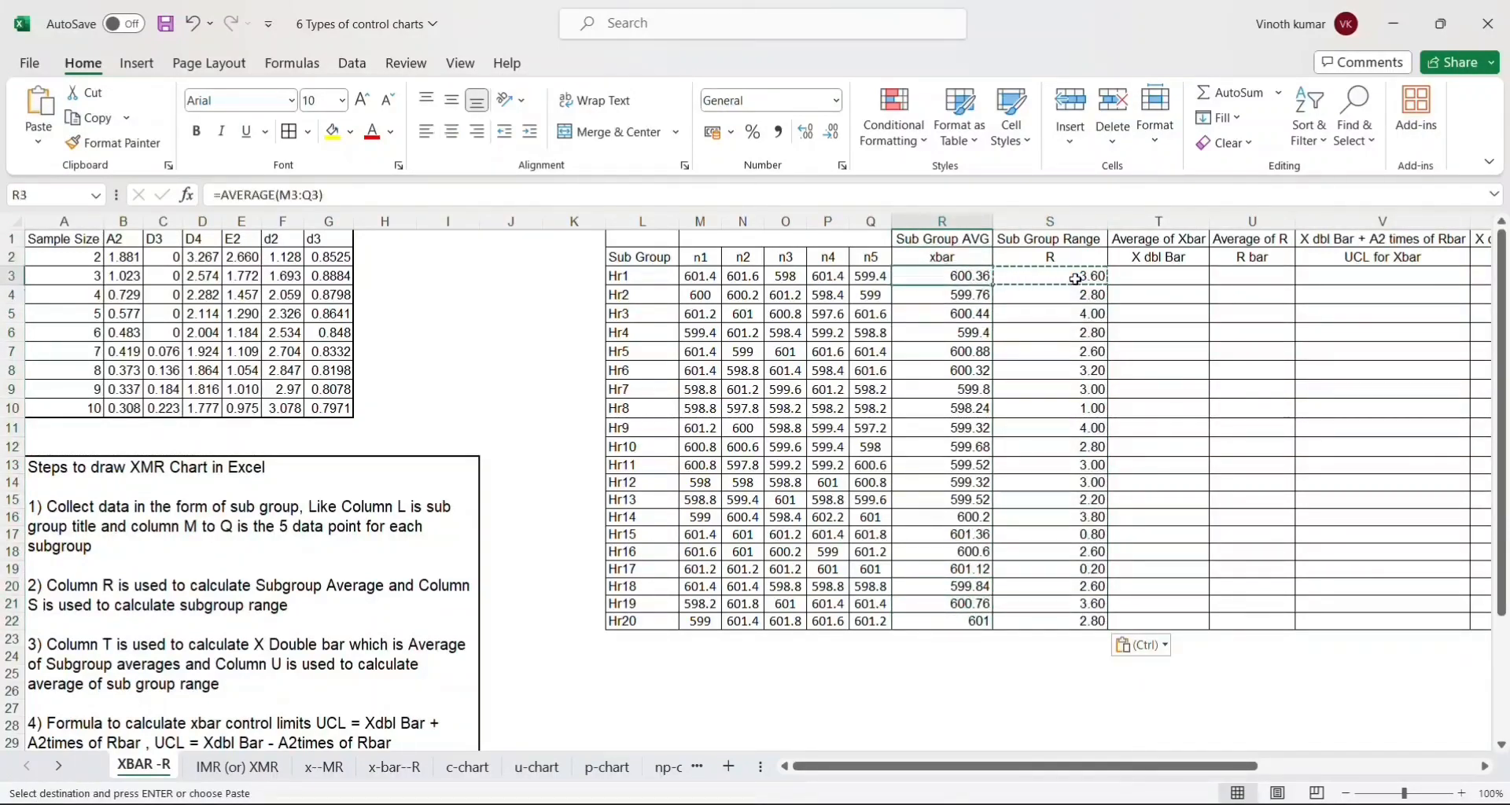
pyautogui.press('Right')
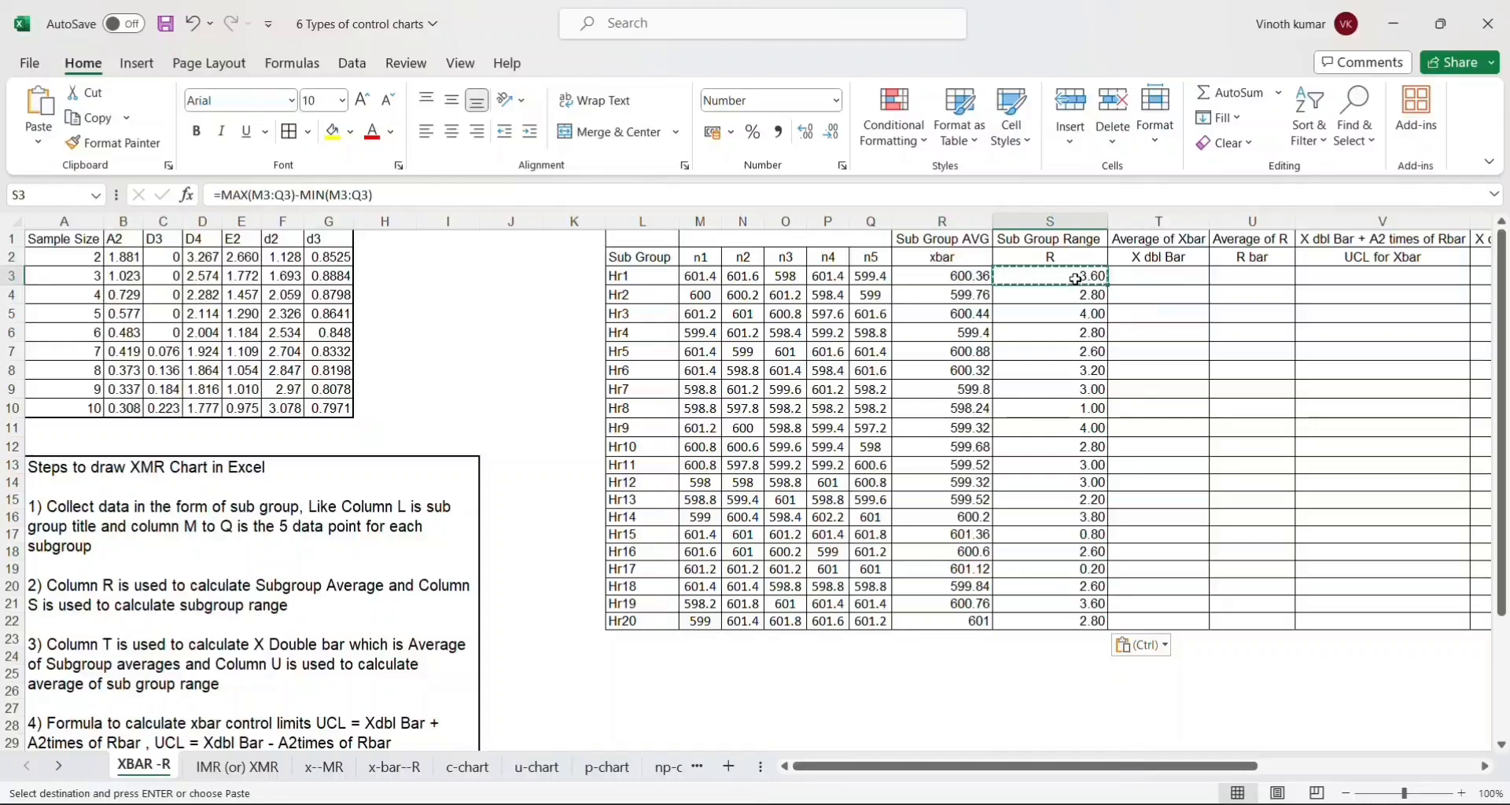
pyautogui.press('Left')
pyautogui.press('Right')
pyautogui.press('Left')
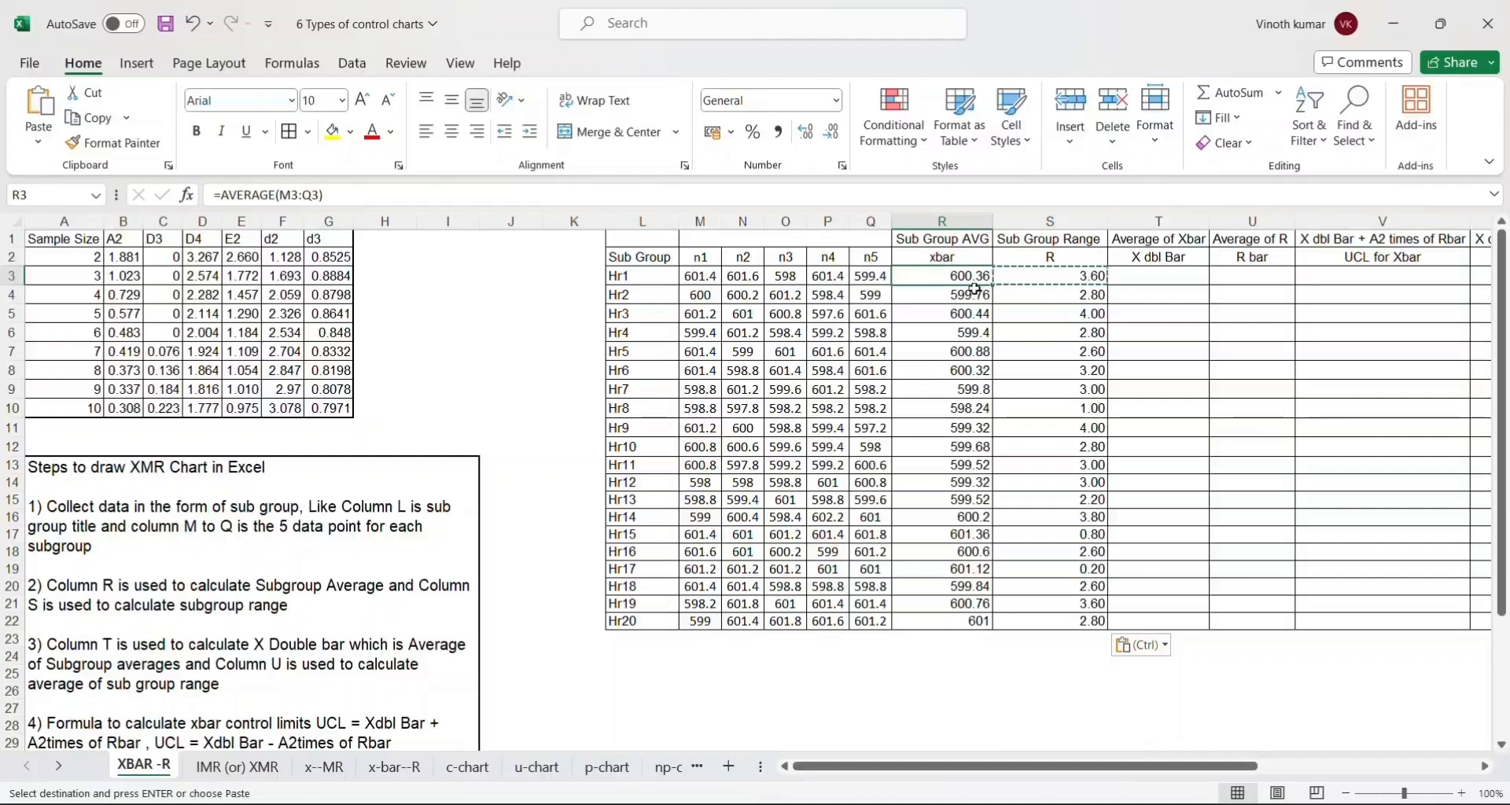
# Look across the Hr1 row at the unfilled columns from X dbl Bar to UCL for R.
pyautogui.press('Right')
pyautogui.press('Right')
pyautogui.press('Right')
pyautogui.press('Right')
pyautogui.press('Right')
pyautogui.press('Right')
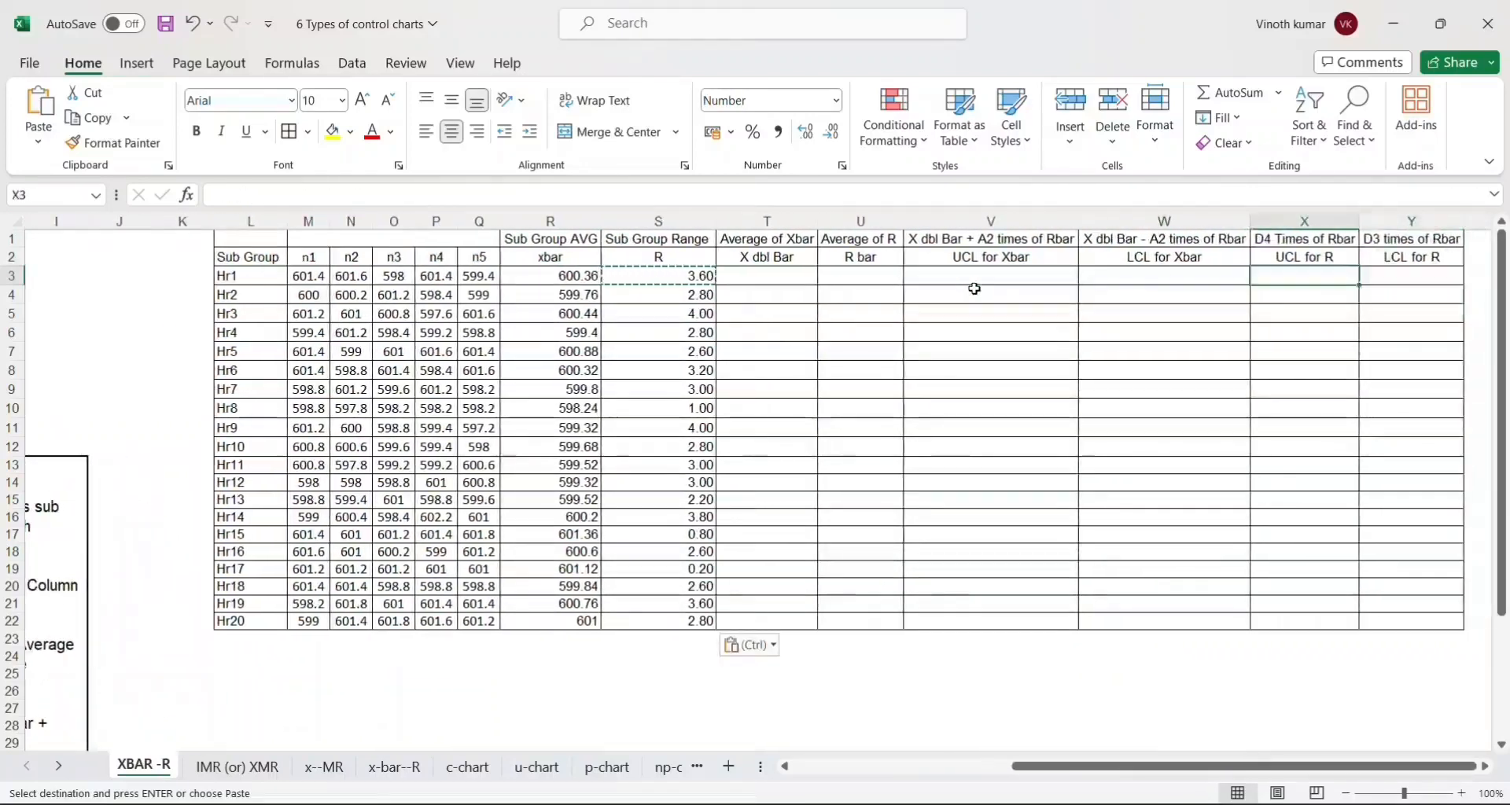
pyautogui.press('Left')
pyautogui.press('Left')
pyautogui.press('Left')
pyautogui.press('Left')
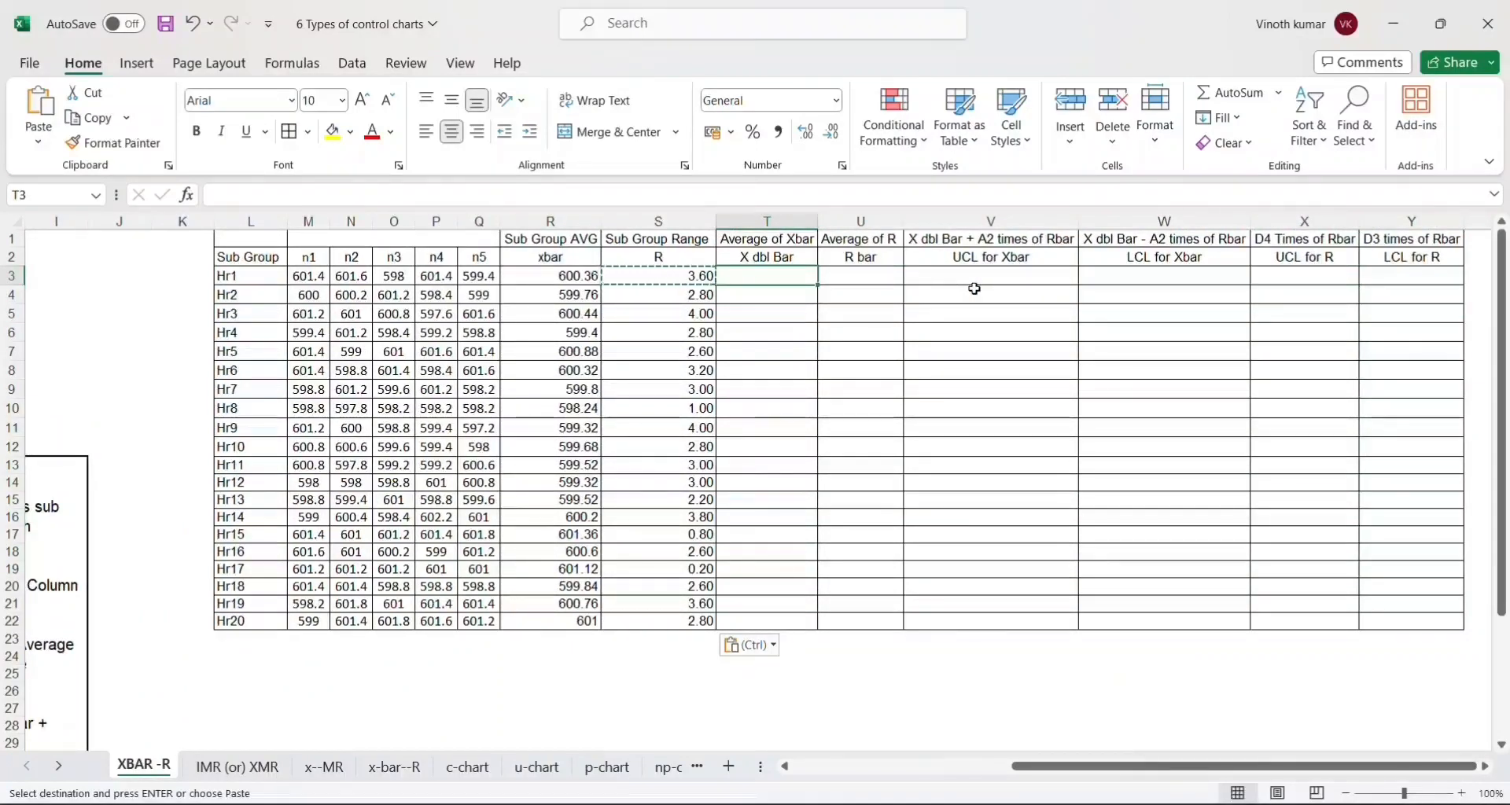
# Review the xbar values from Hr1 down to Hr10 as the source for the X double bar average.
pyautogui.press('Left')
pyautogui.press('Left')
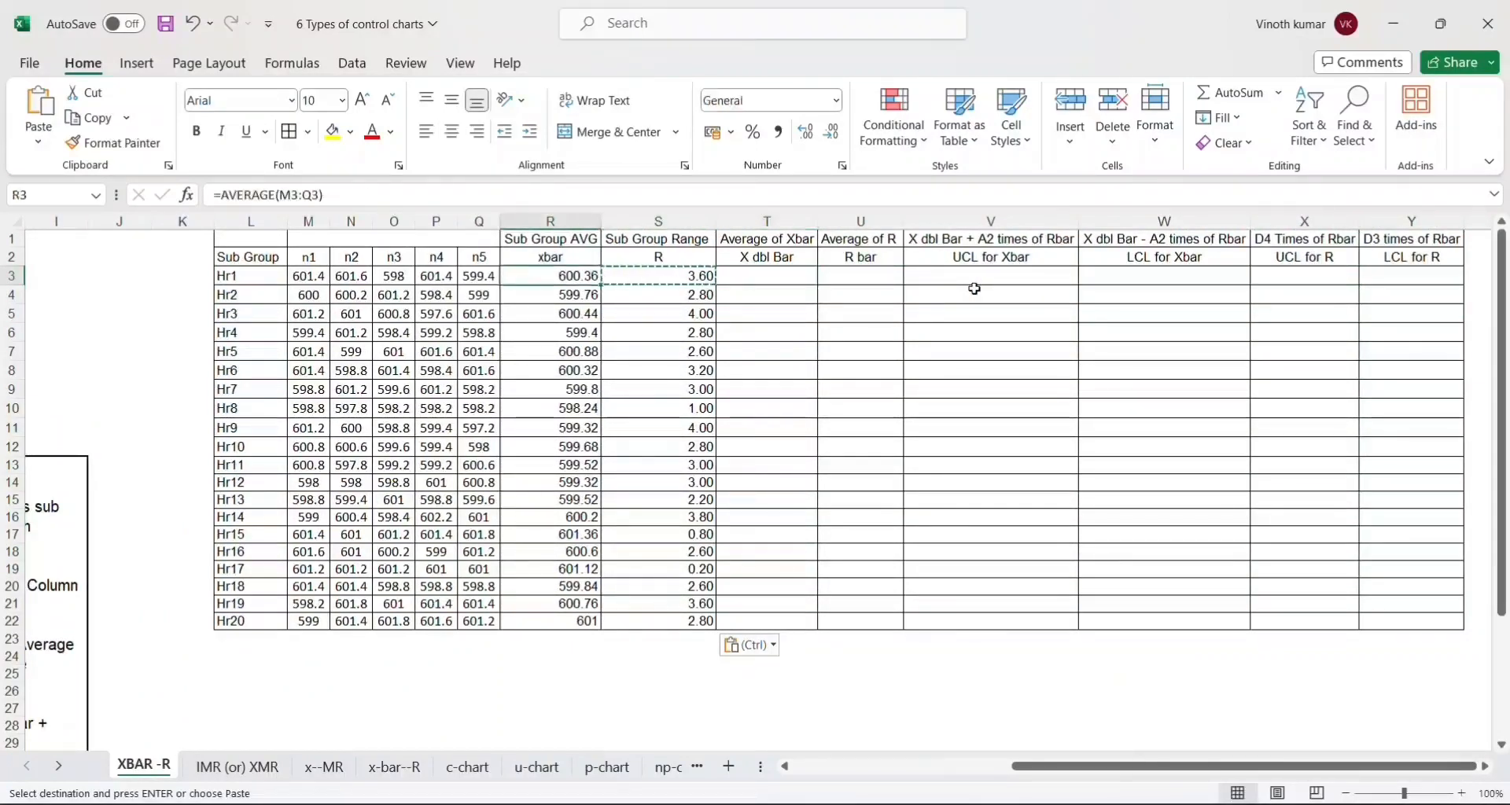
pyautogui.press('Down')
pyautogui.press('Down')
pyautogui.press('Down')
pyautogui.press('Down')
pyautogui.press('Down')
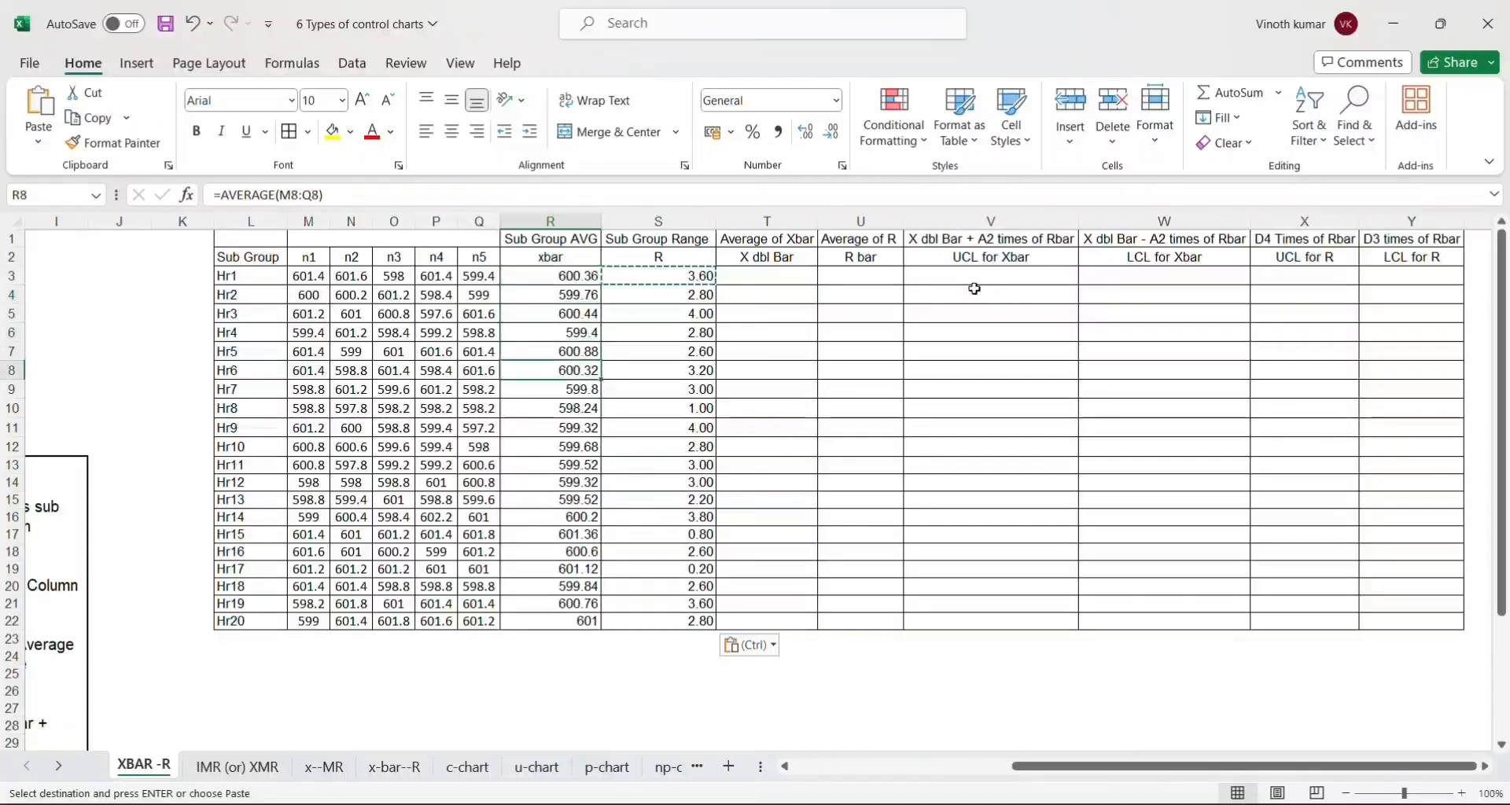
pyautogui.press('Down')
pyautogui.press('Down')
pyautogui.press('Down')
pyautogui.press('Down')
pyautogui.press('Right')
pyautogui.press('Right')
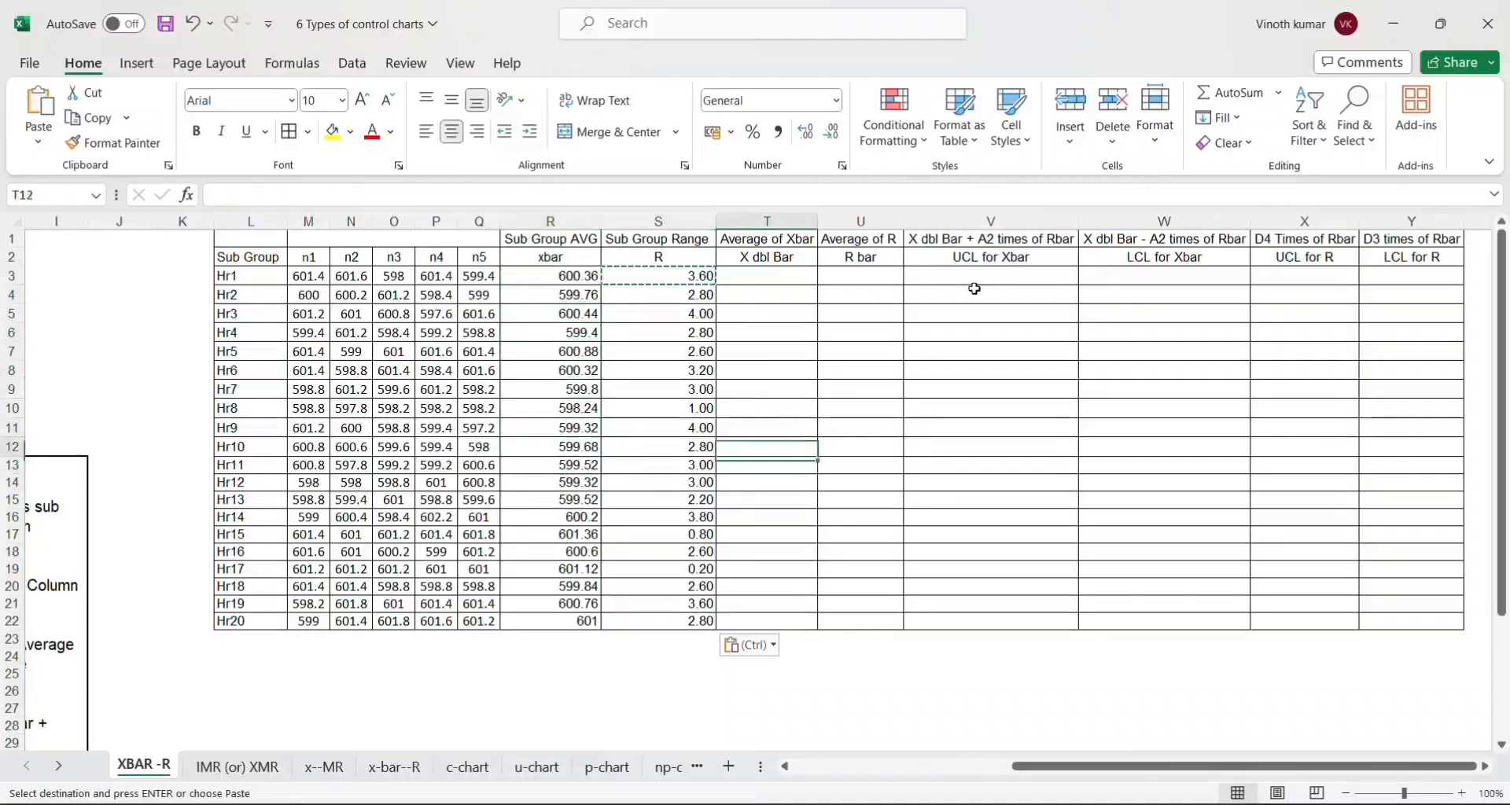
# Calculate X double bar in T3 with the formula =AVERAGE(R3:R22).
pyautogui.hotkey('ctrl', 'Up')
pyautogui.press('Down')
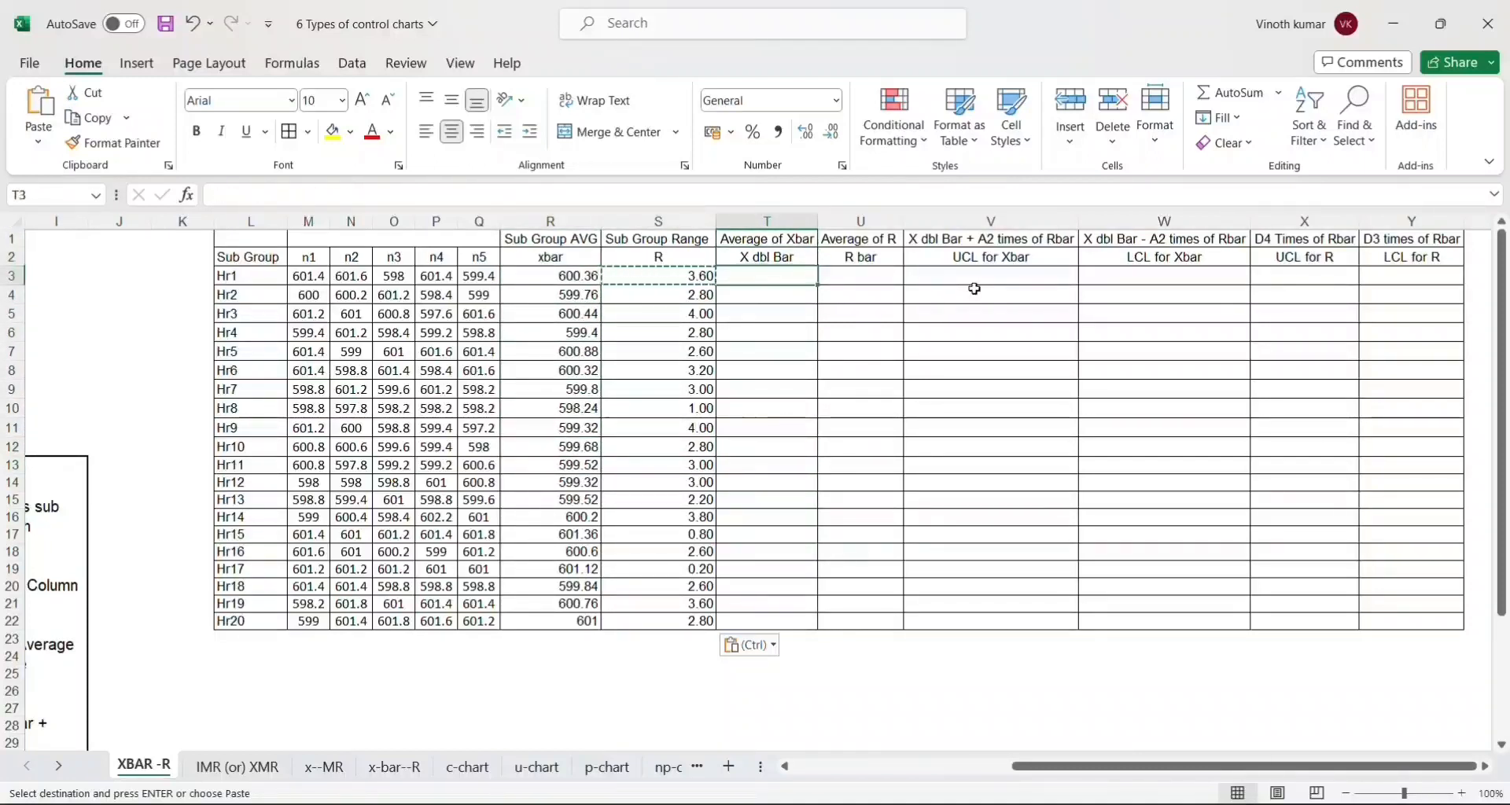
pyautogui.write('=av')
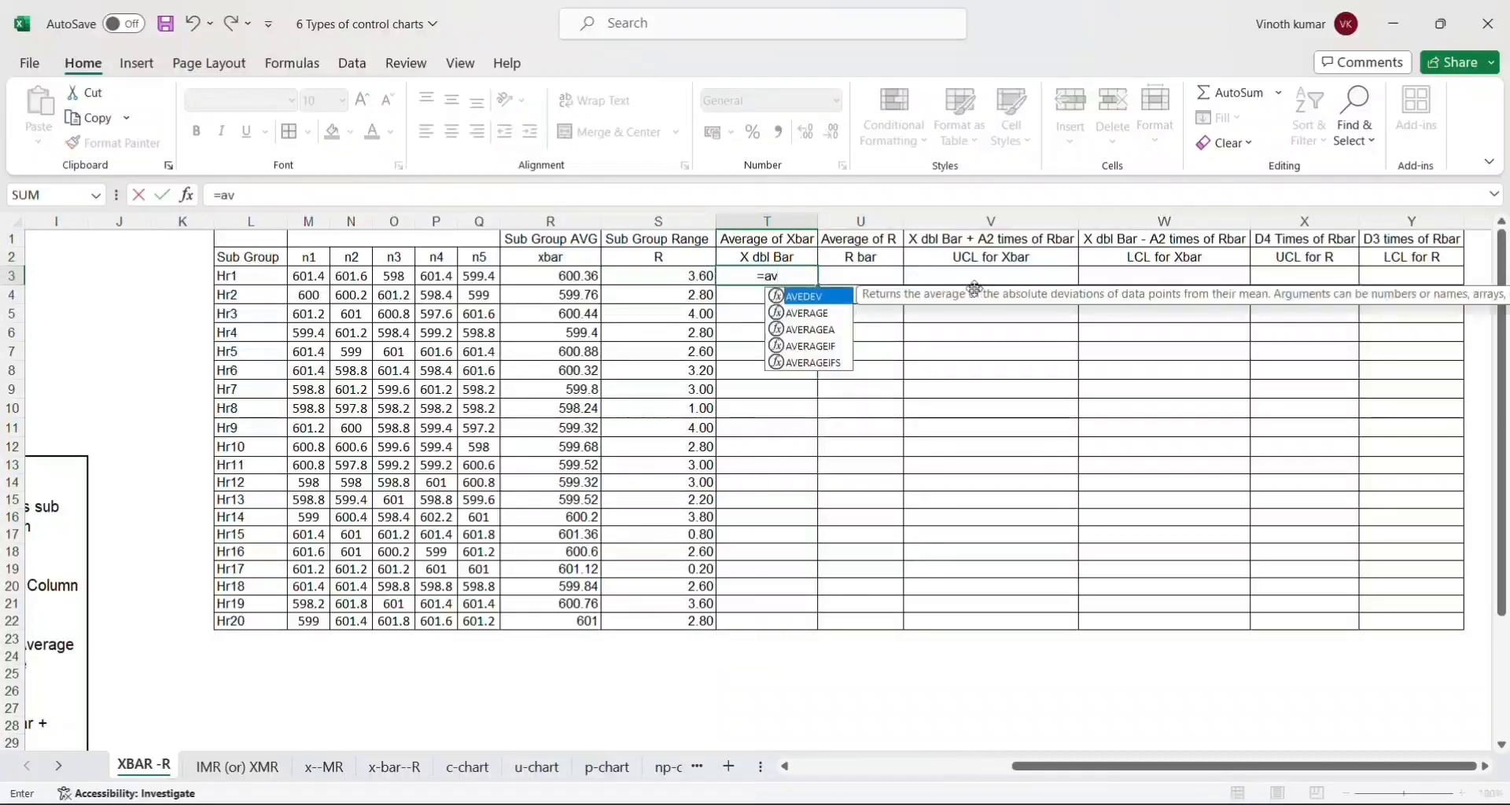
pyautogui.doubleClick(807, 313)
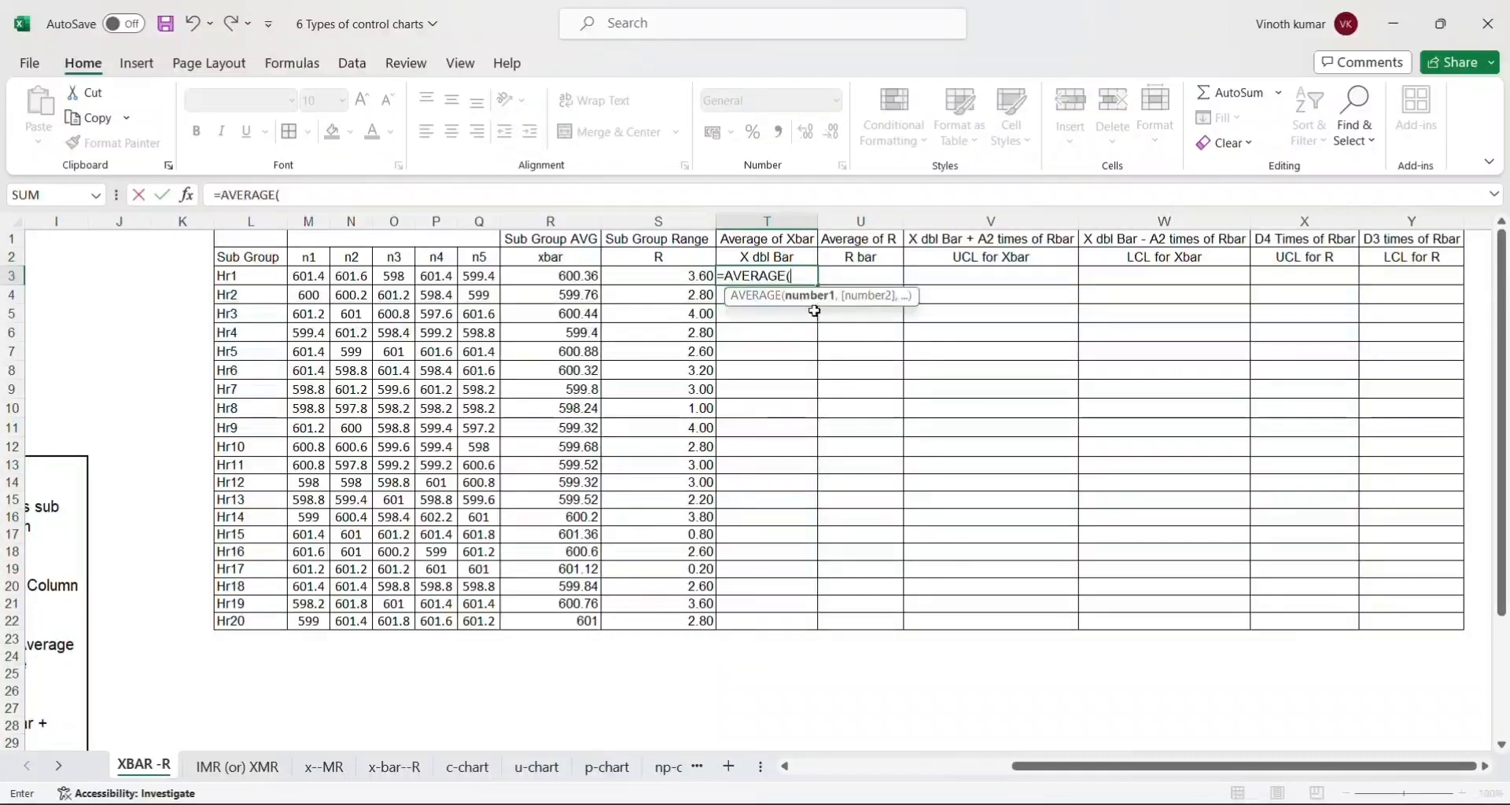
pyautogui.click(533, 282)
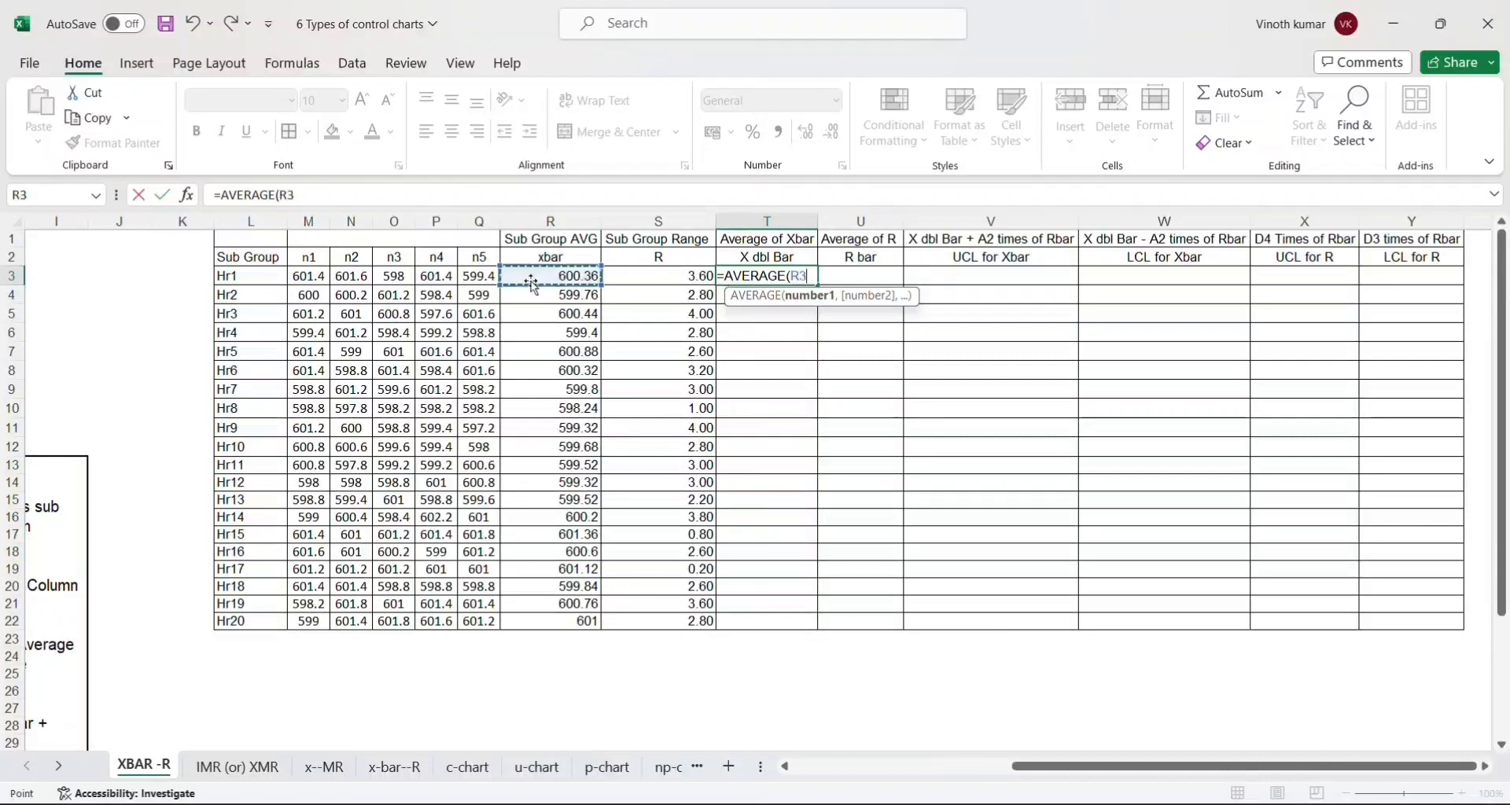
pyautogui.hotkey('ctrl', 'shift', 'Down')
pyautogui.write(')')
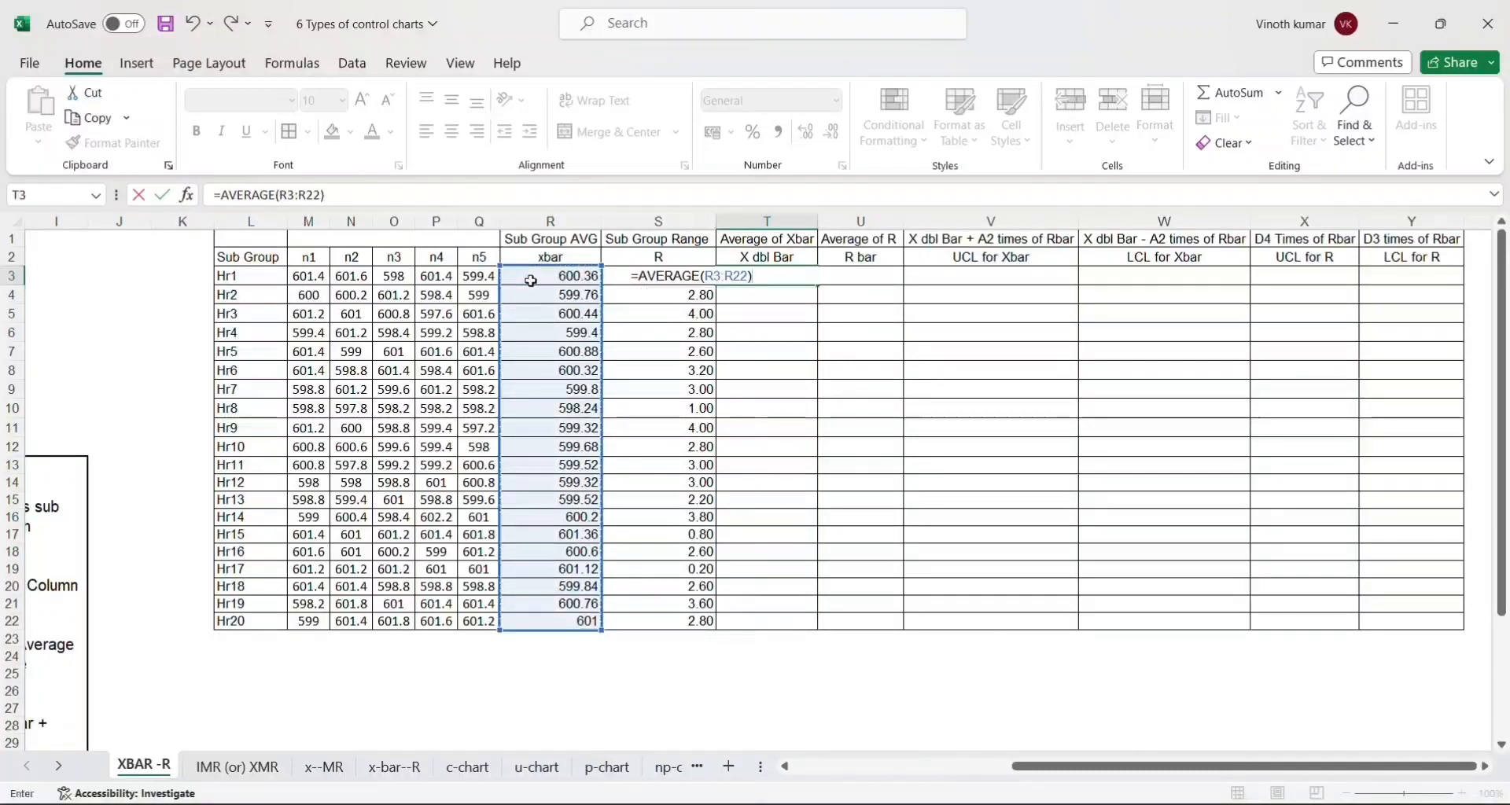
pyautogui.press('Return')
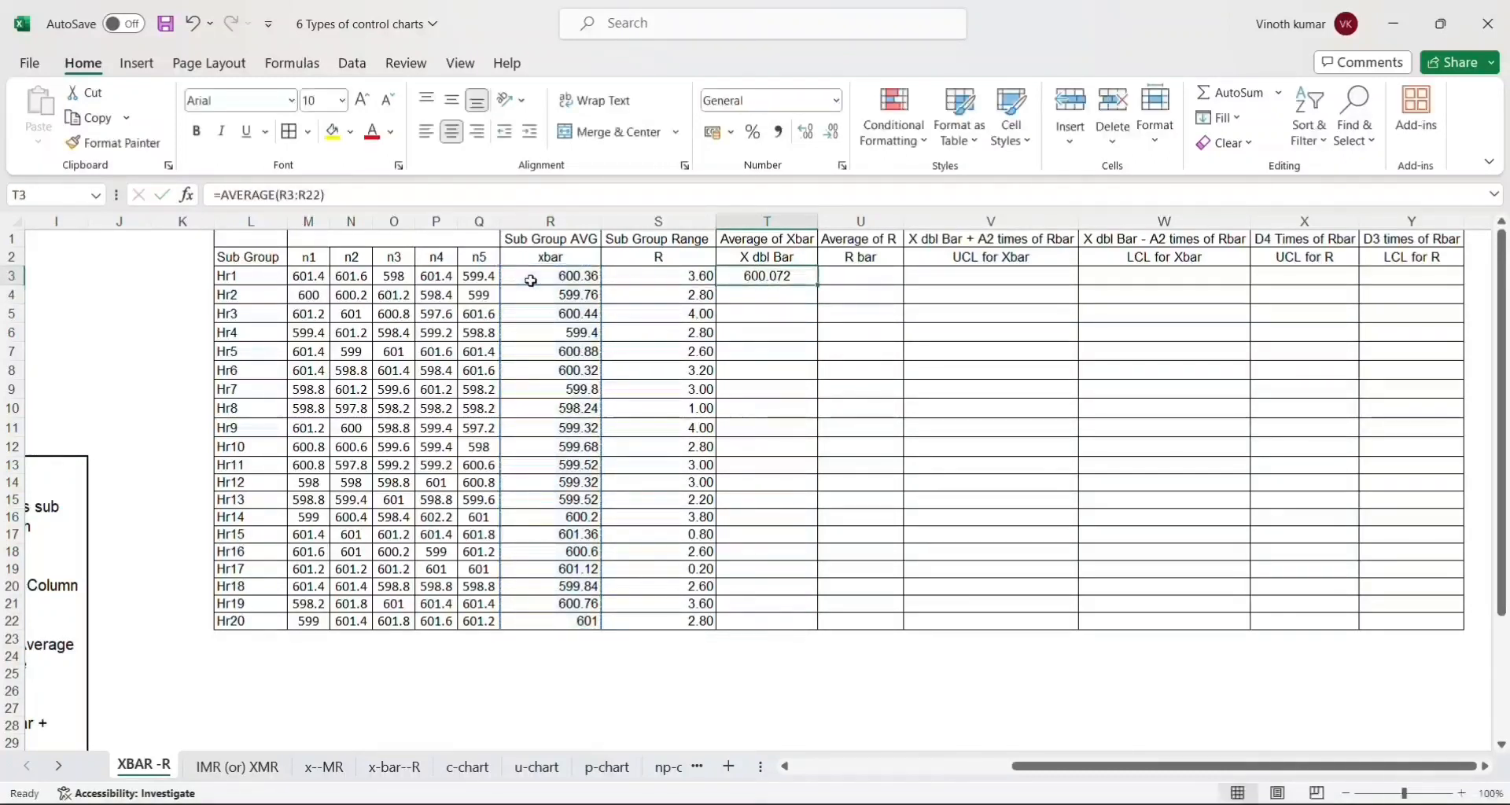
# Link T4 to the cell above with =T3 and copy that formula down the X dbl Bar column to T22.
pyautogui.write('=')
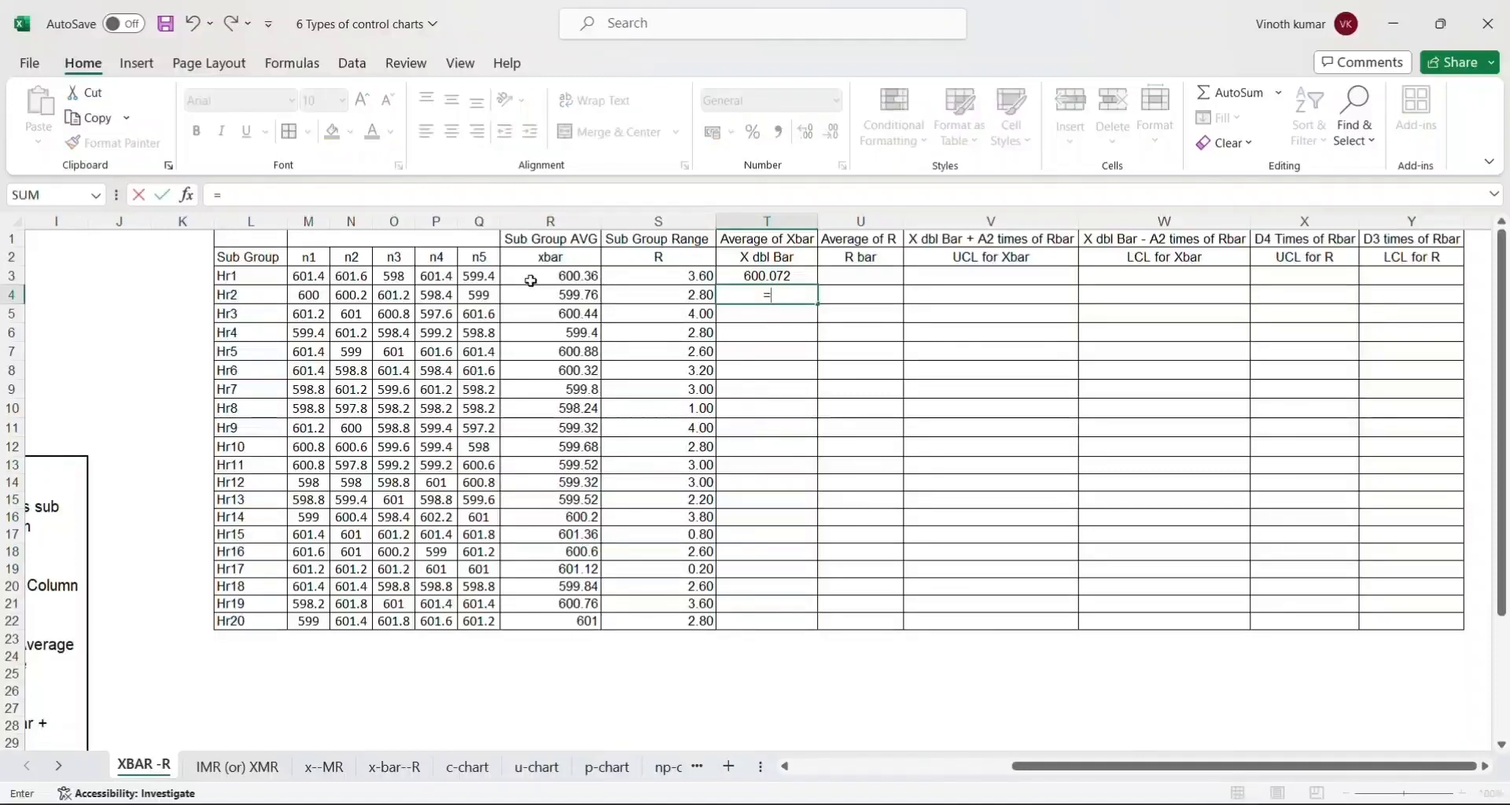
pyautogui.press('Up')
pyautogui.press('Return')
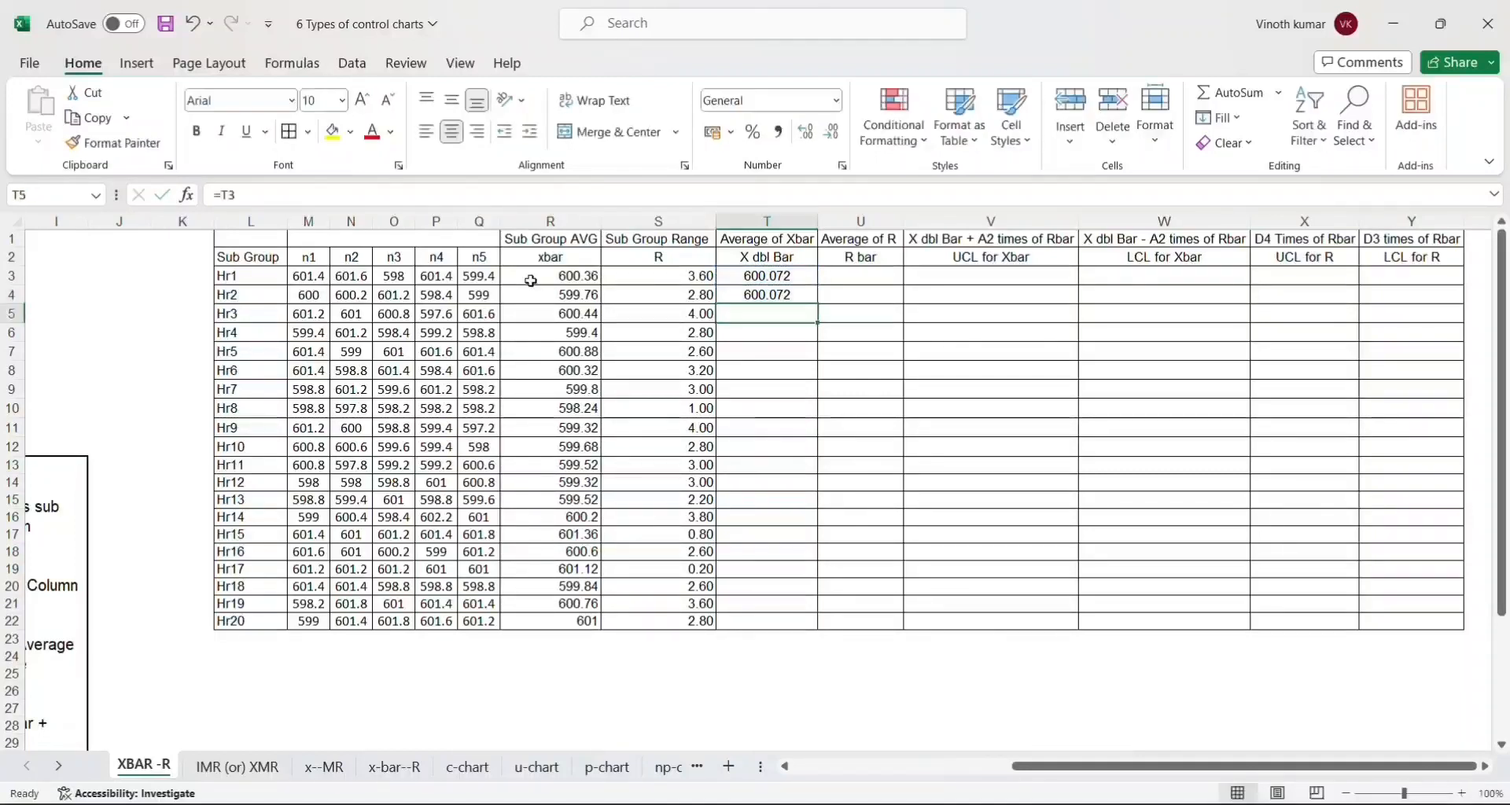
pyautogui.press('Up')
pyautogui.hotkey('ctrl', 'c')
pyautogui.press('Left')
pyautogui.hotkey('ctrl', 'Down')
pyautogui.press('Right')
pyautogui.hotkey('ctrl', 'shift', 'Up')
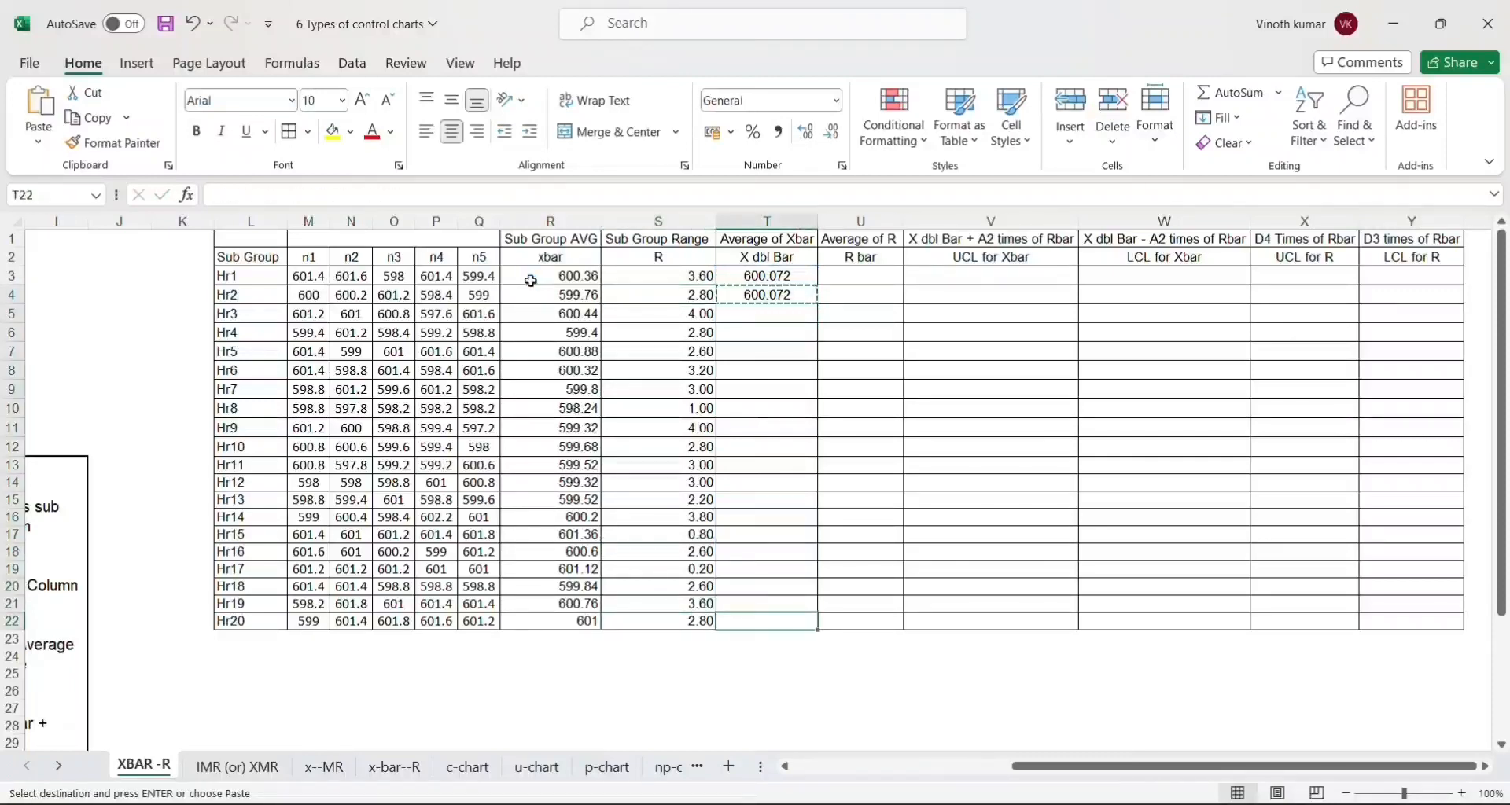
pyautogui.hotkey('ctrl', 'v')
# Calculate R bar in U3 with the formula =AVERAGE(S3:S22).
pyautogui.press('Right')
pyautogui.press('Up')
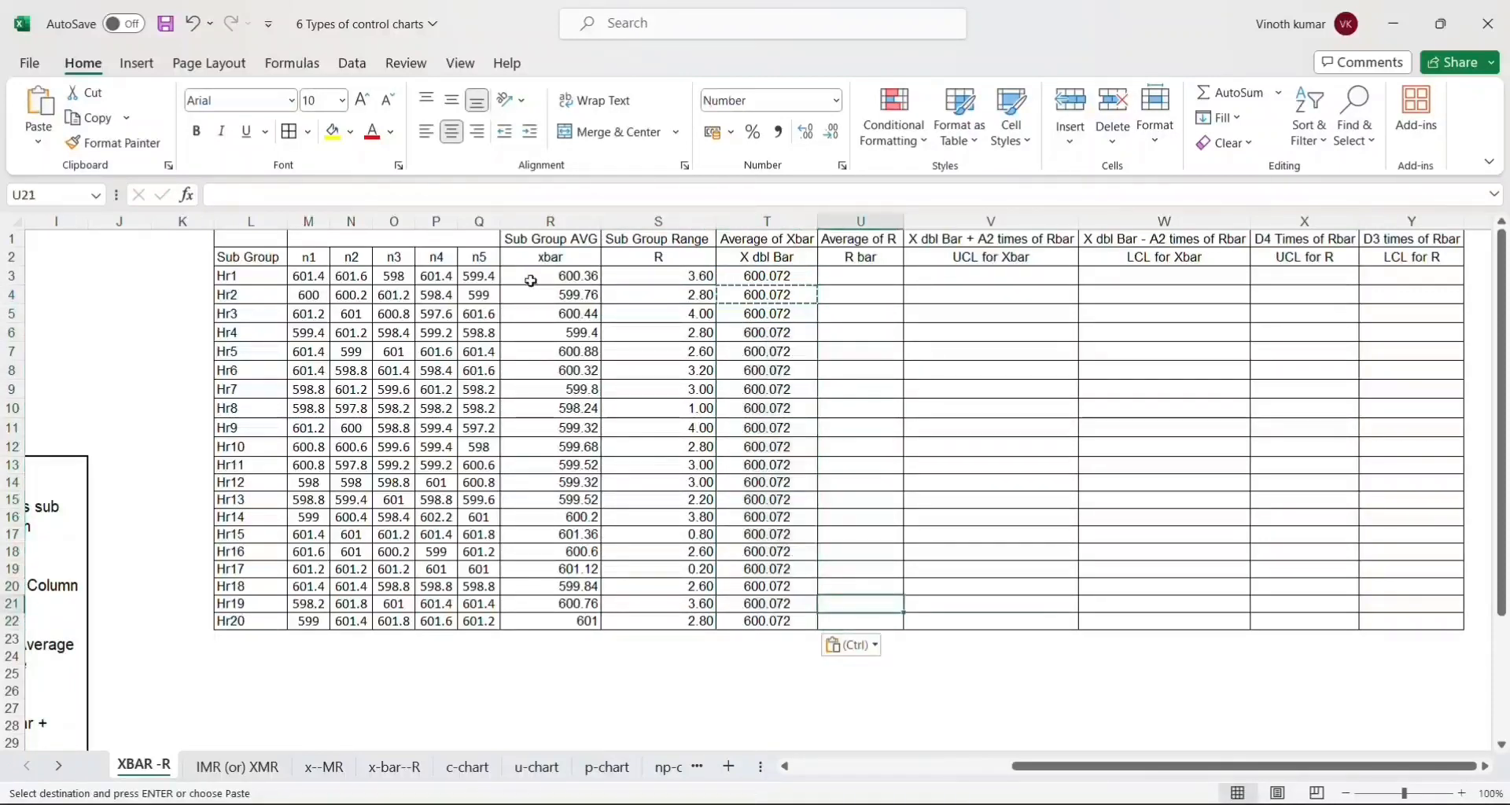
pyautogui.hotkey('ctrl', 'Up')
pyautogui.press('Down')
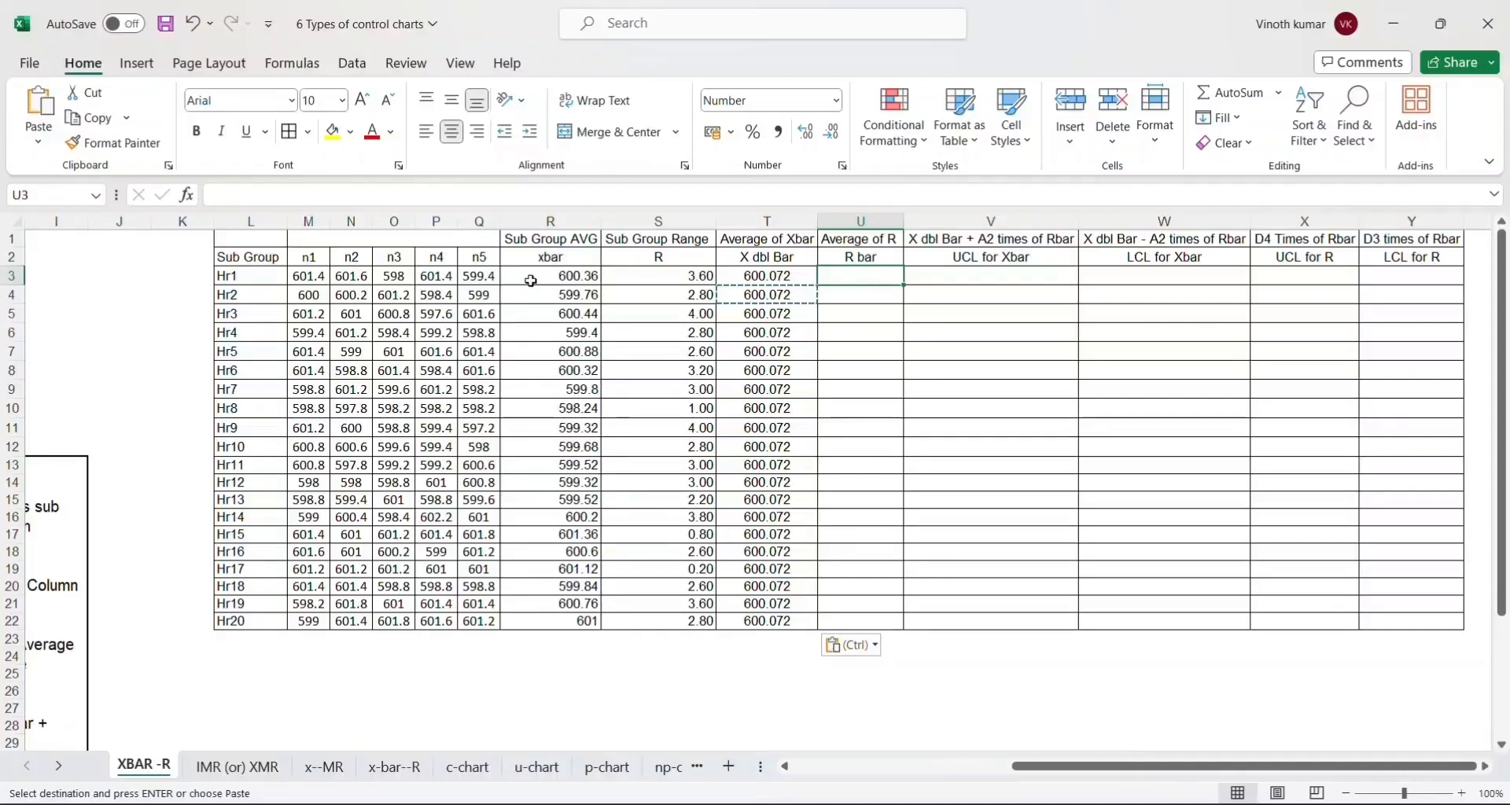
pyautogui.write('=')
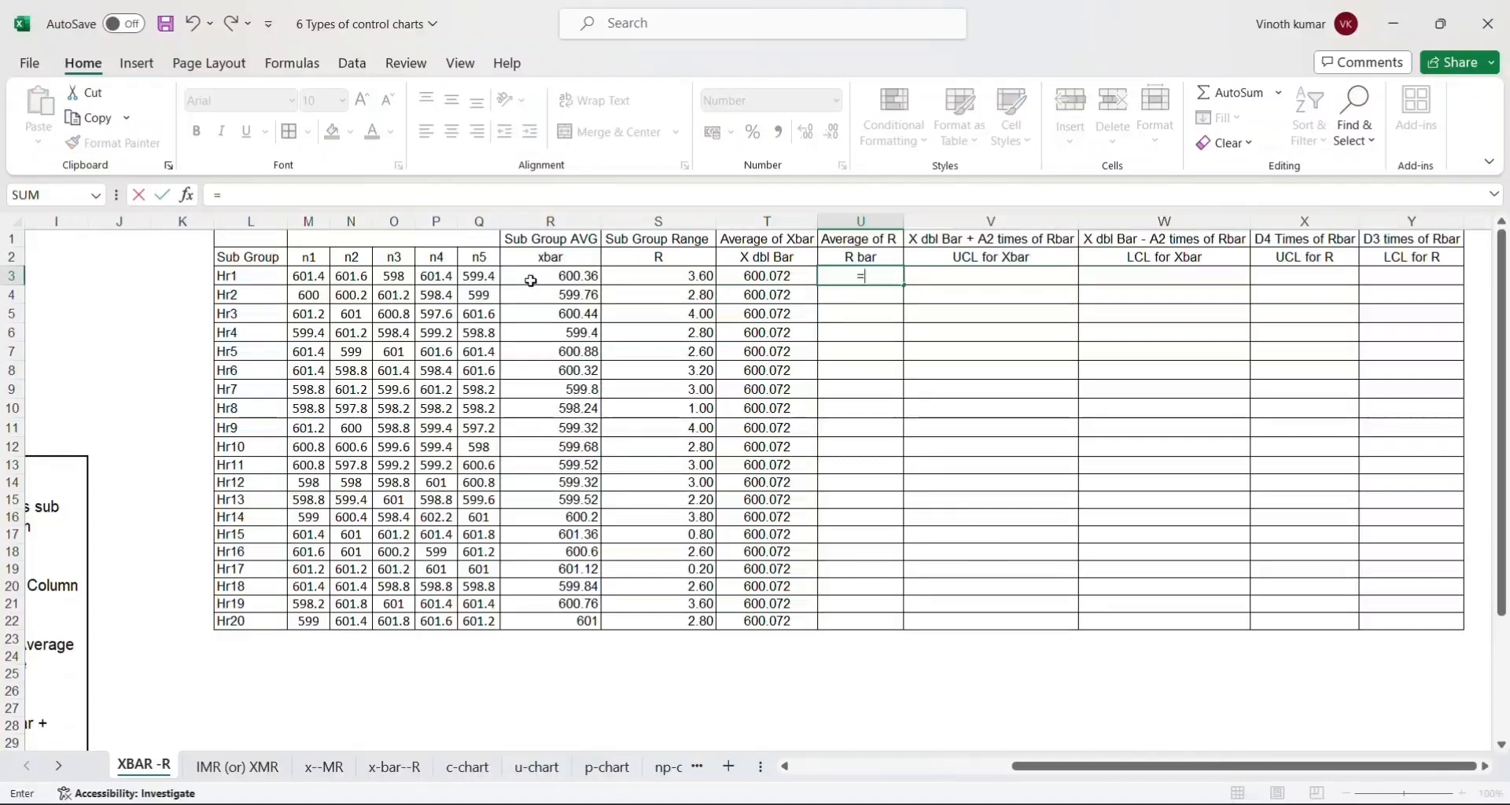
pyautogui.write('av')
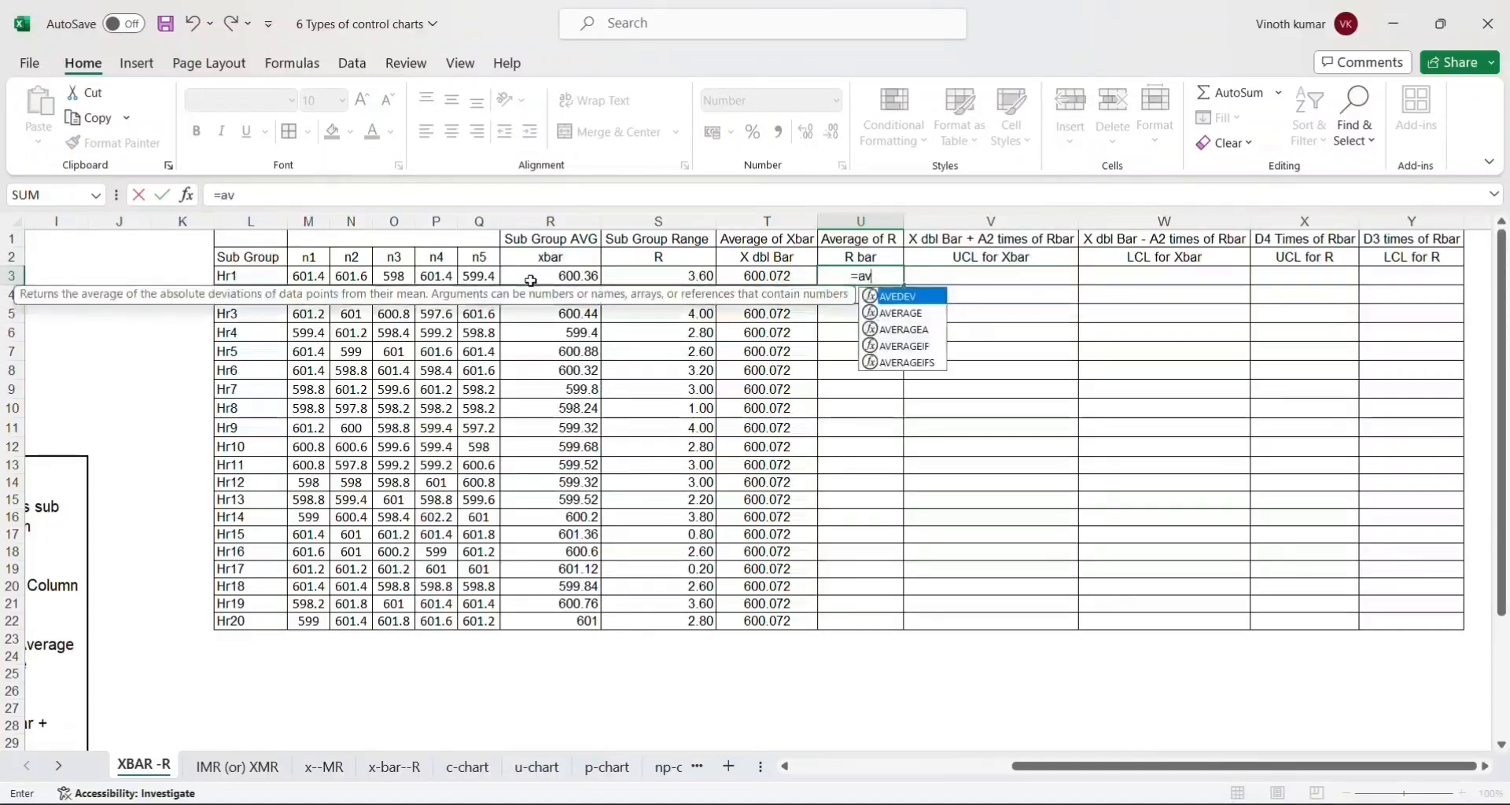
pyautogui.doubleClick(920, 313)
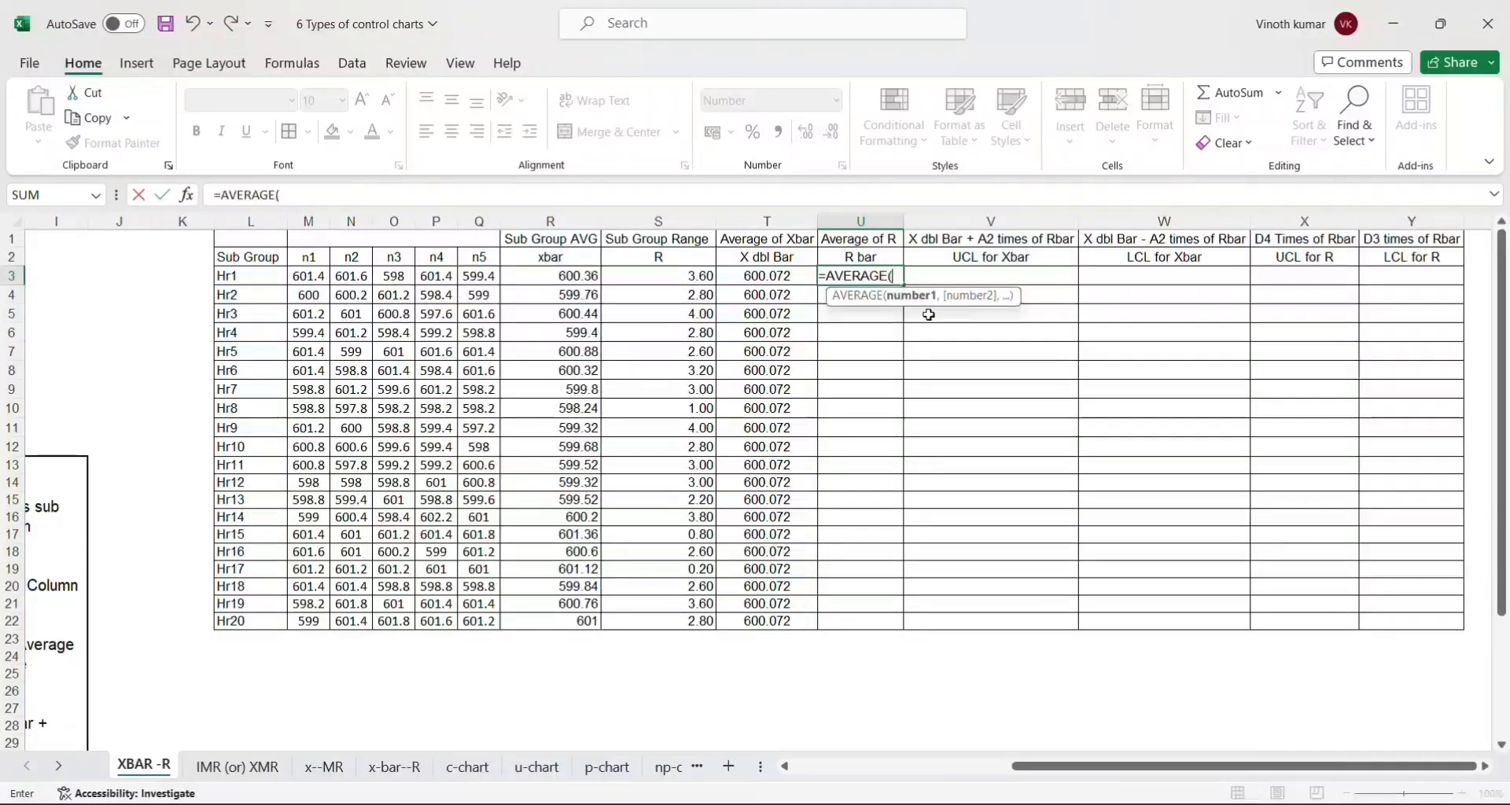
pyautogui.click(646, 281)
pyautogui.hotkey('ctrl', 'shift', 'Down')
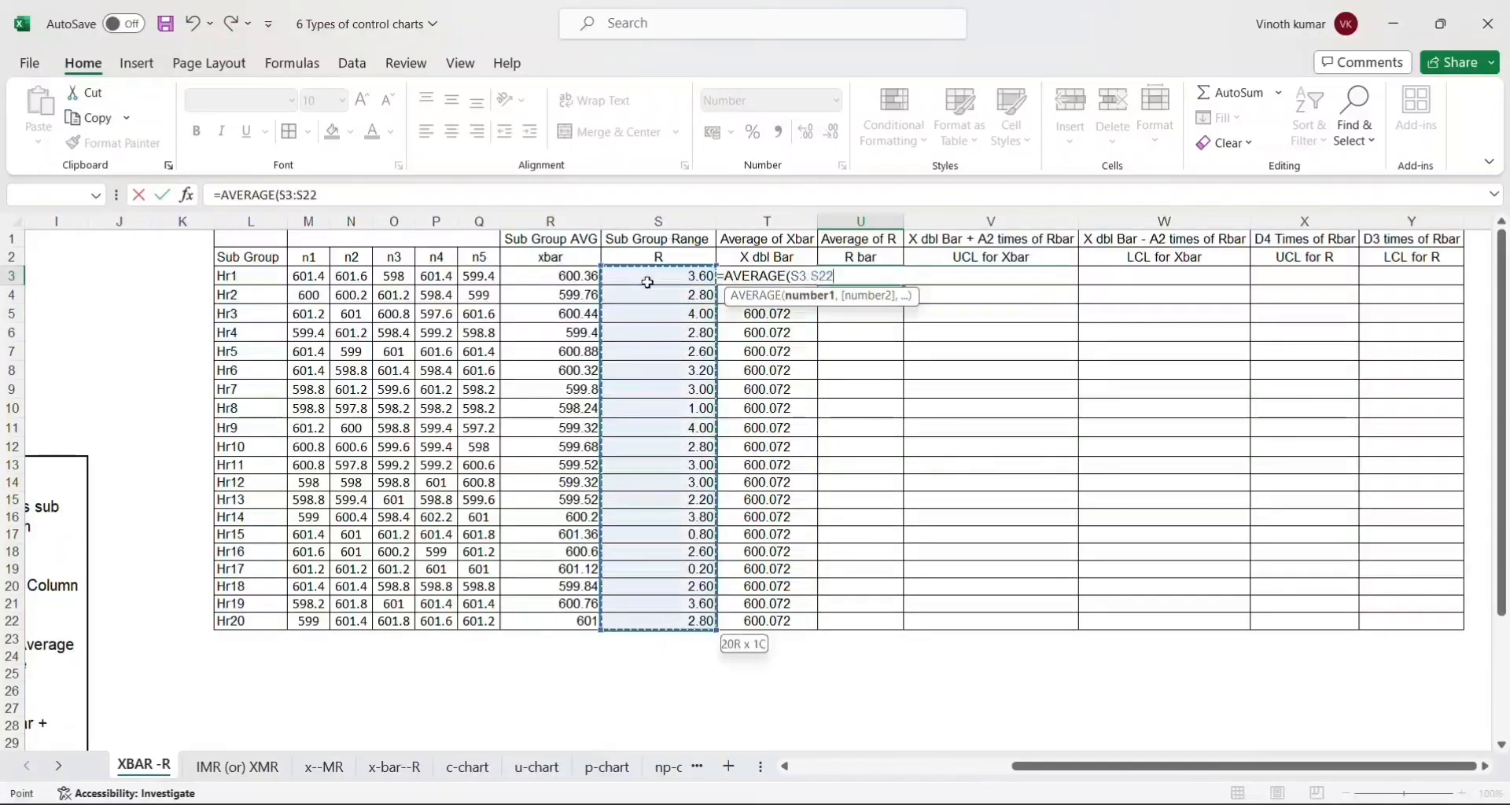
pyautogui.write(')')
pyautogui.hotkey('ctrl', 'Return')
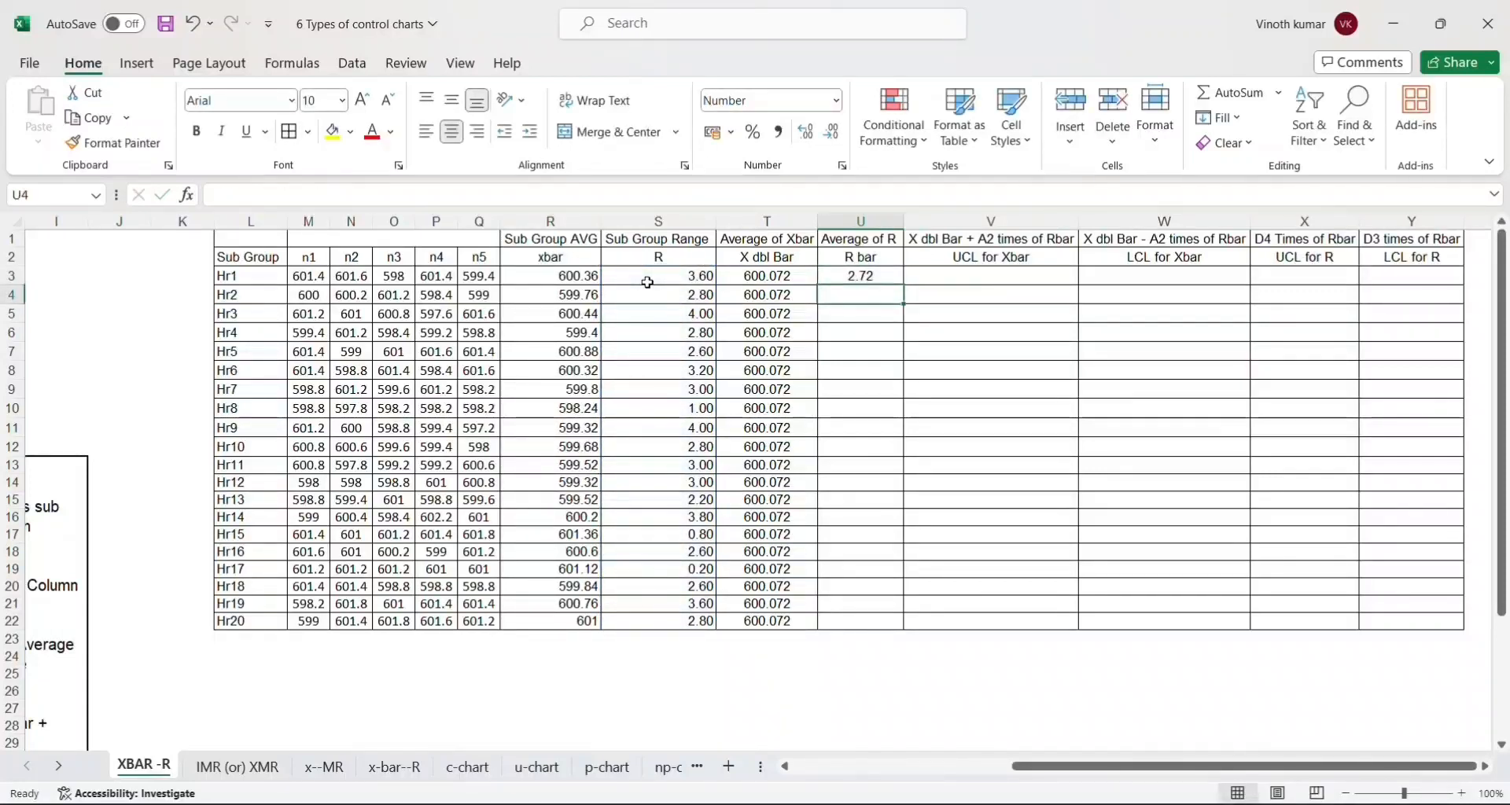
# Link U4 to the cell above with =U3 and copy that formula down the R bar column to U22.
pyautogui.write('=U3')
pyautogui.hotkey('ctrl', 'Return')
pyautogui.hotkey('ctrl', 'c')
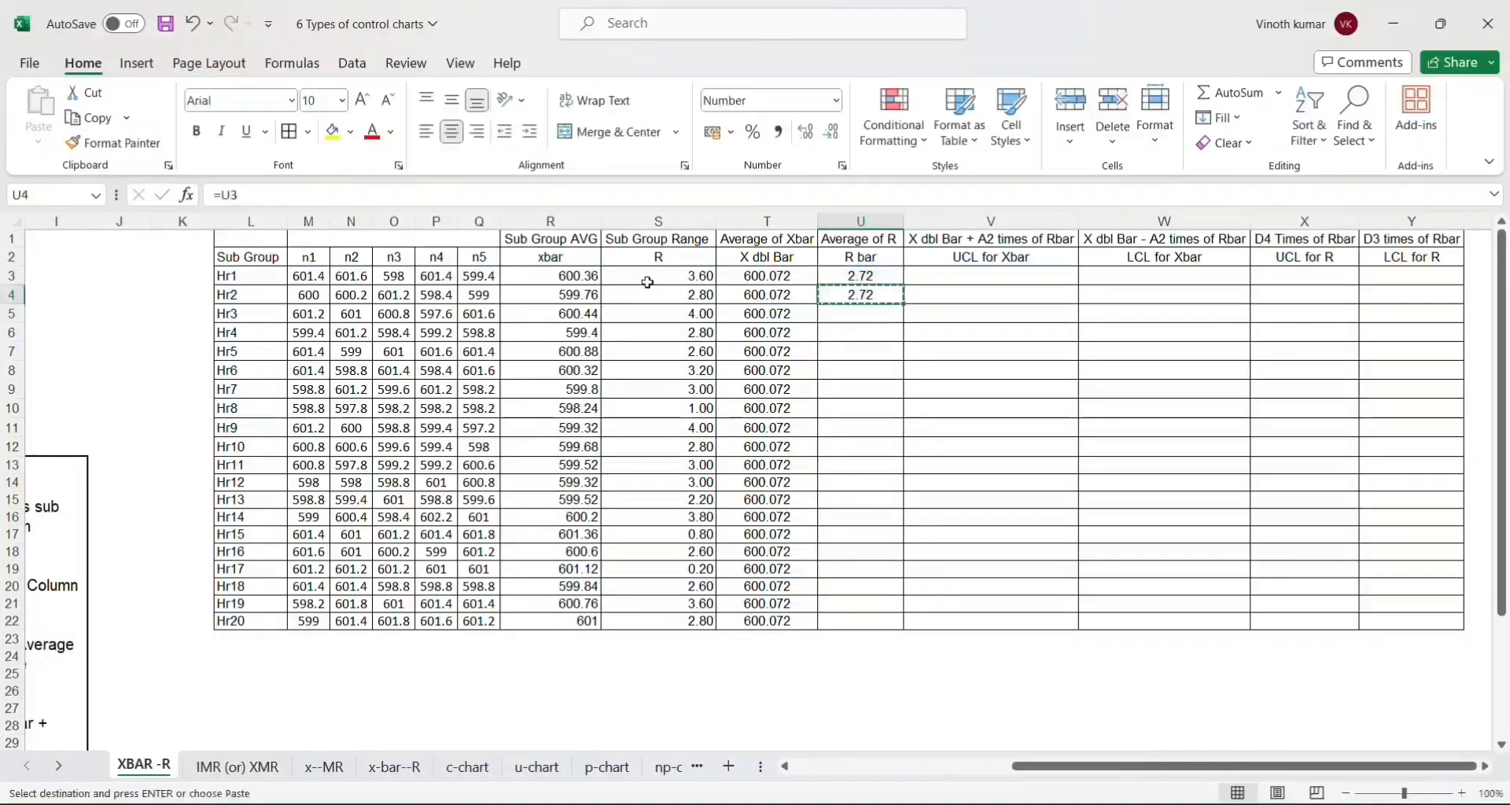
pyautogui.press('Left')
pyautogui.hotkey('ctrl', 'Down')
pyautogui.press('Right')
pyautogui.hotkey('ctrl', 'shift', 'Up')
pyautogui.hotkey('ctrl', 'v')
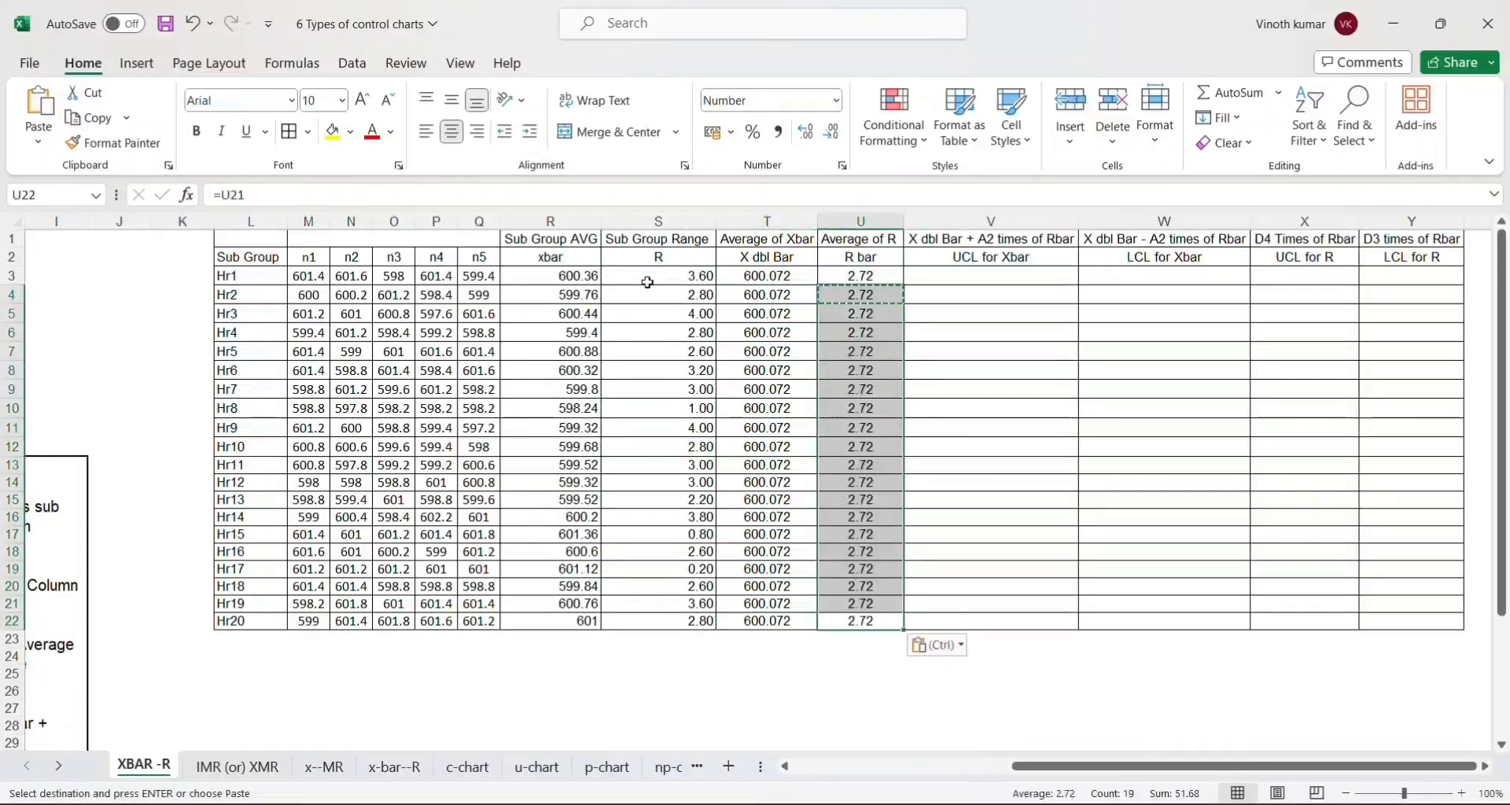
# Check the filled X dbl Bar column and the X dbl Bar and R bar headings.
pyautogui.press('Left')
pyautogui.press('Up')
pyautogui.press('Up')
pyautogui.press('Up')
pyautogui.press('Up')
pyautogui.press('Up')
pyautogui.press('Up')
pyautogui.press('Up')
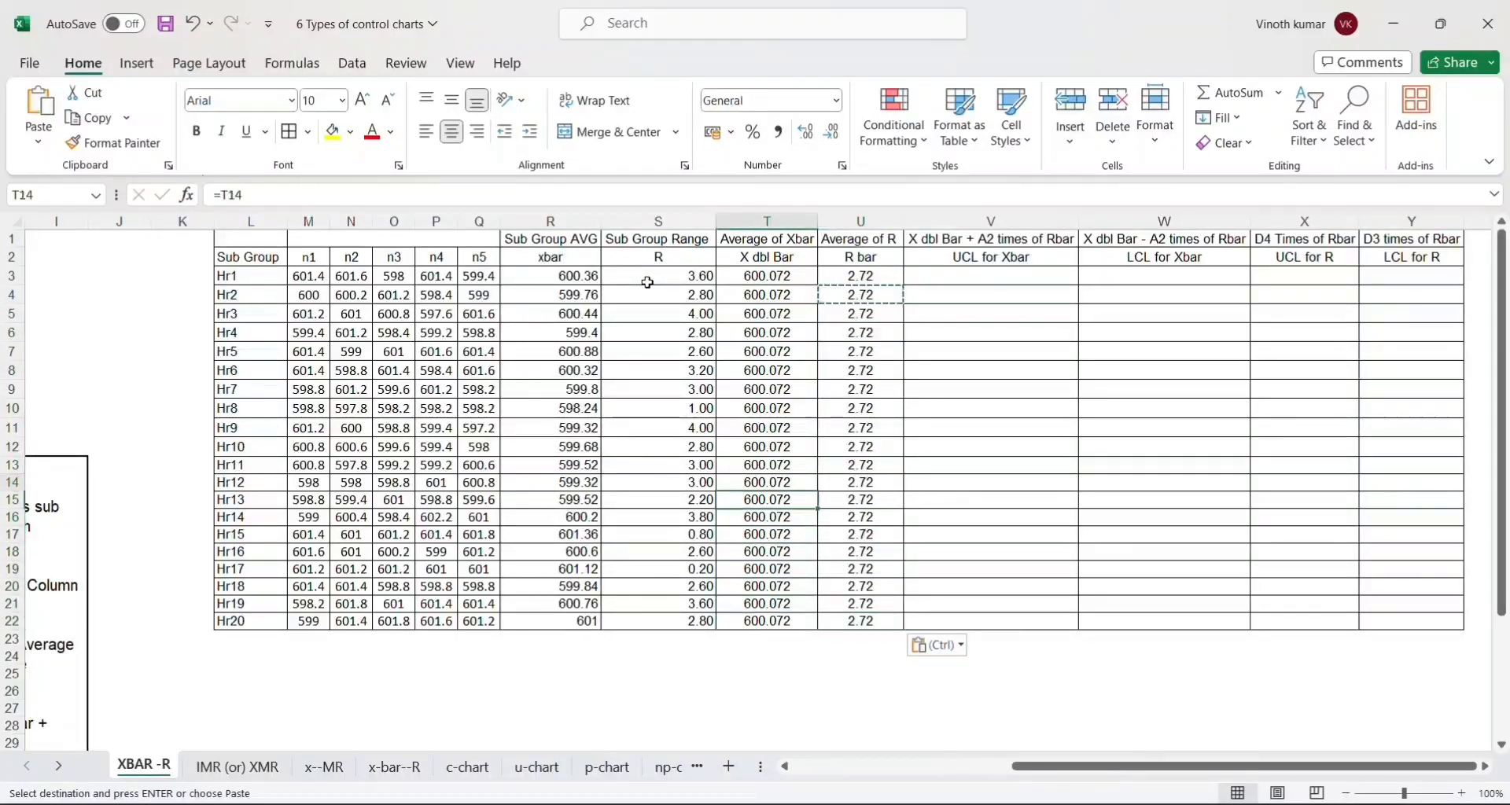
pyautogui.hotkey('ctrl', 'Up')
pyautogui.press('Down')
pyautogui.press('Right')
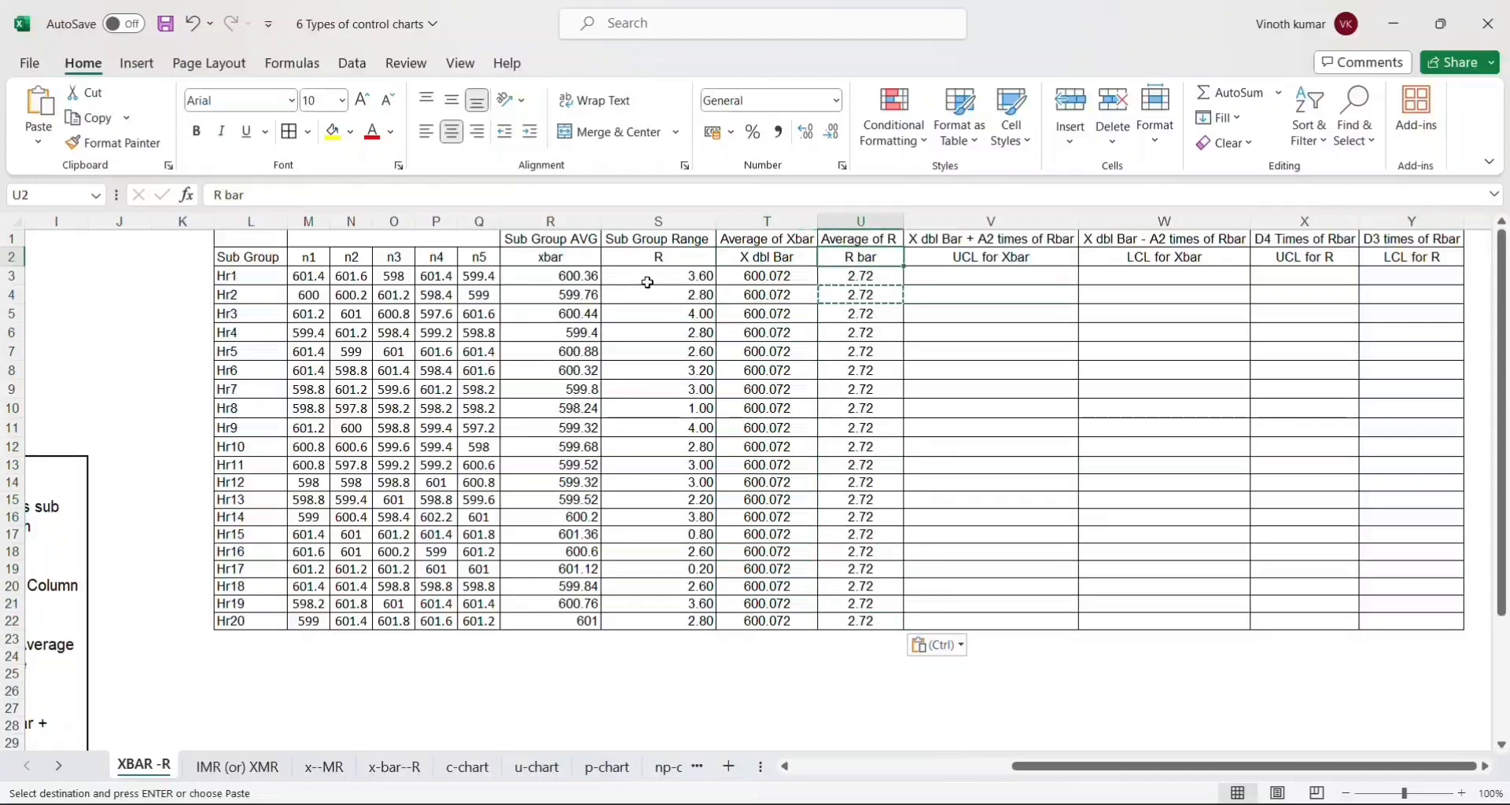
# Review the subgroup averages in the xbar column and the range formulas in S3 and S4.
pyautogui.press('Down')
pyautogui.press('Left')
pyautogui.press('Left')
pyautogui.press('Left')
pyautogui.press('Left')
pyautogui.press('Right')
pyautogui.press('Up')
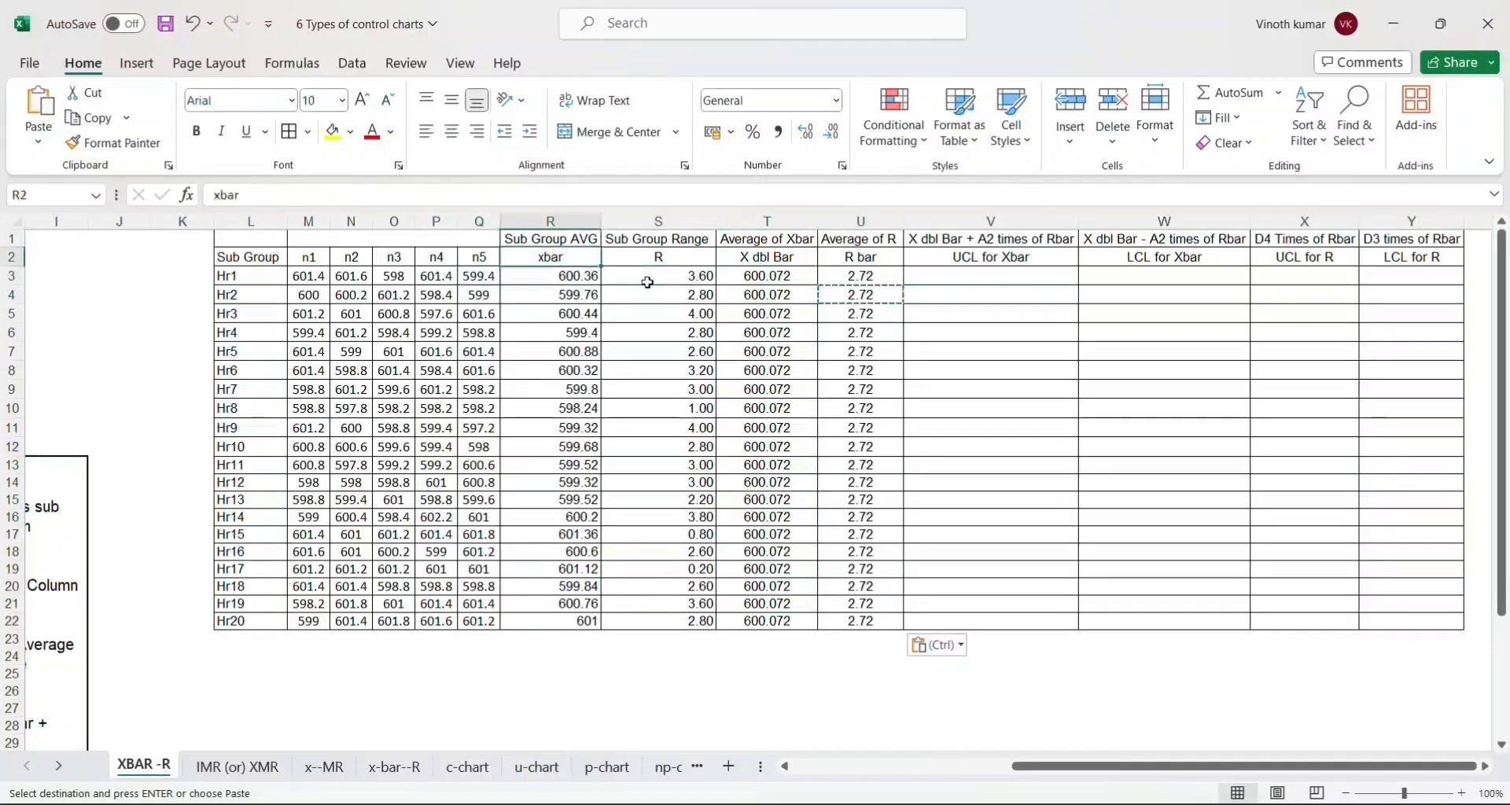
pyautogui.press('Down')
pyautogui.press('Down')
pyautogui.press('Down')
pyautogui.press('Down')
pyautogui.press('Down')
pyautogui.press('Down')
pyautogui.press('Down')
pyautogui.press('Down')
pyautogui.press('Down')
pyautogui.press('Down')
pyautogui.press('Down')
pyautogui.press('Down')
pyautogui.press('Down')
pyautogui.press('Up')
pyautogui.press('Up')
pyautogui.press('Up')
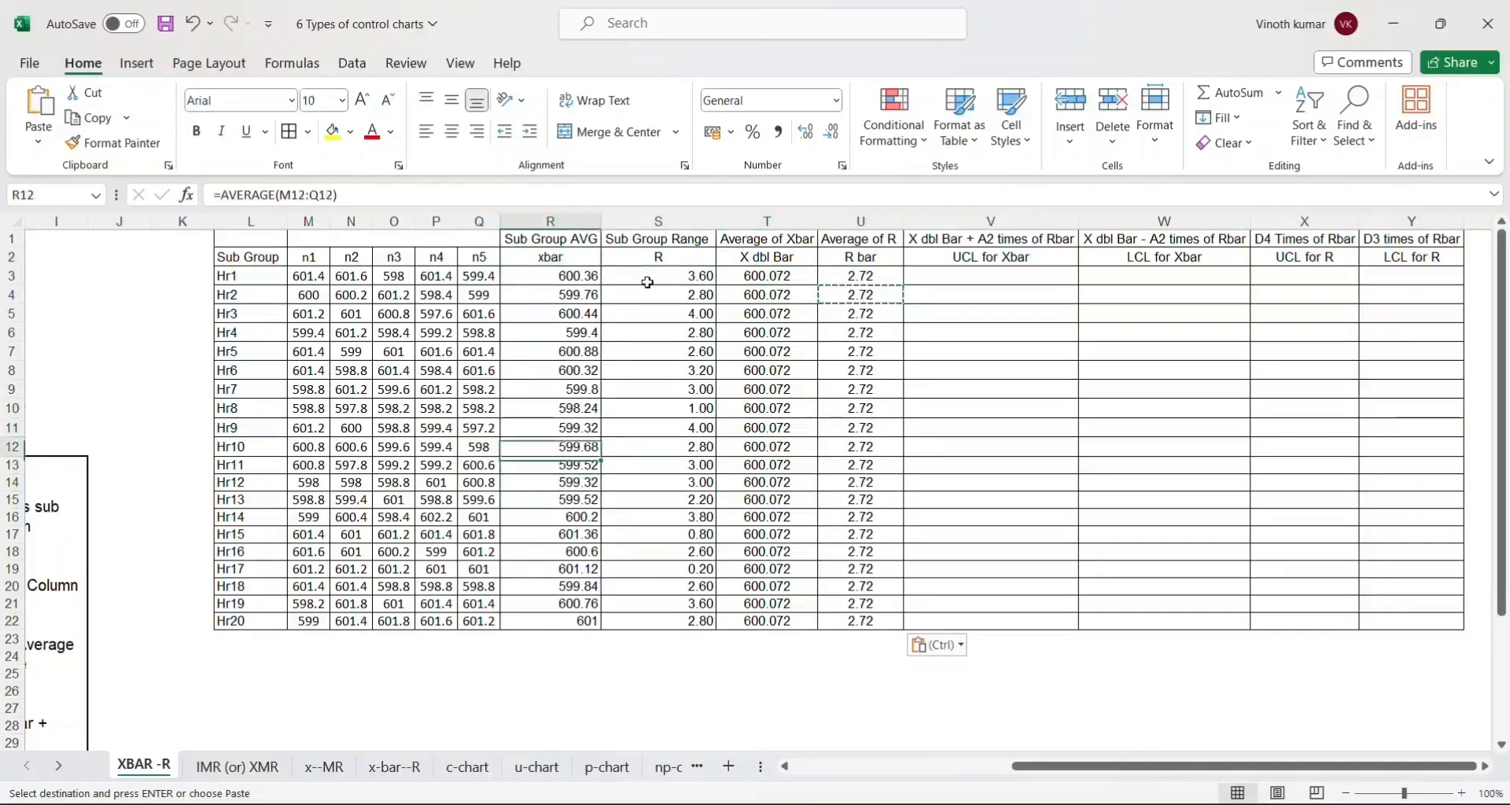
pyautogui.press('Right')
pyautogui.hotkey('ctrl', 'Up')
pyautogui.press('Down')
pyautogui.press('Down')
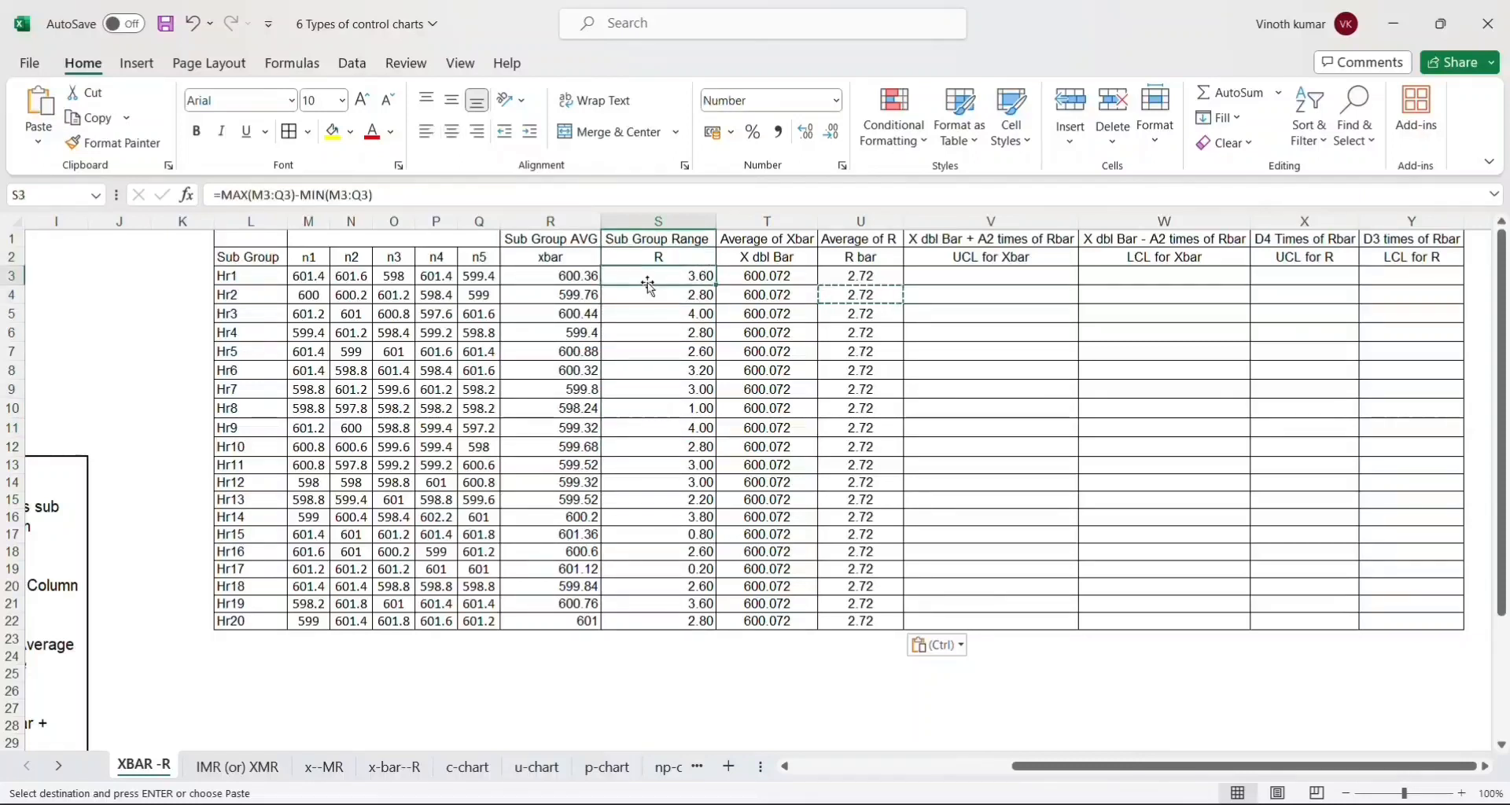
pyautogui.press('Down')
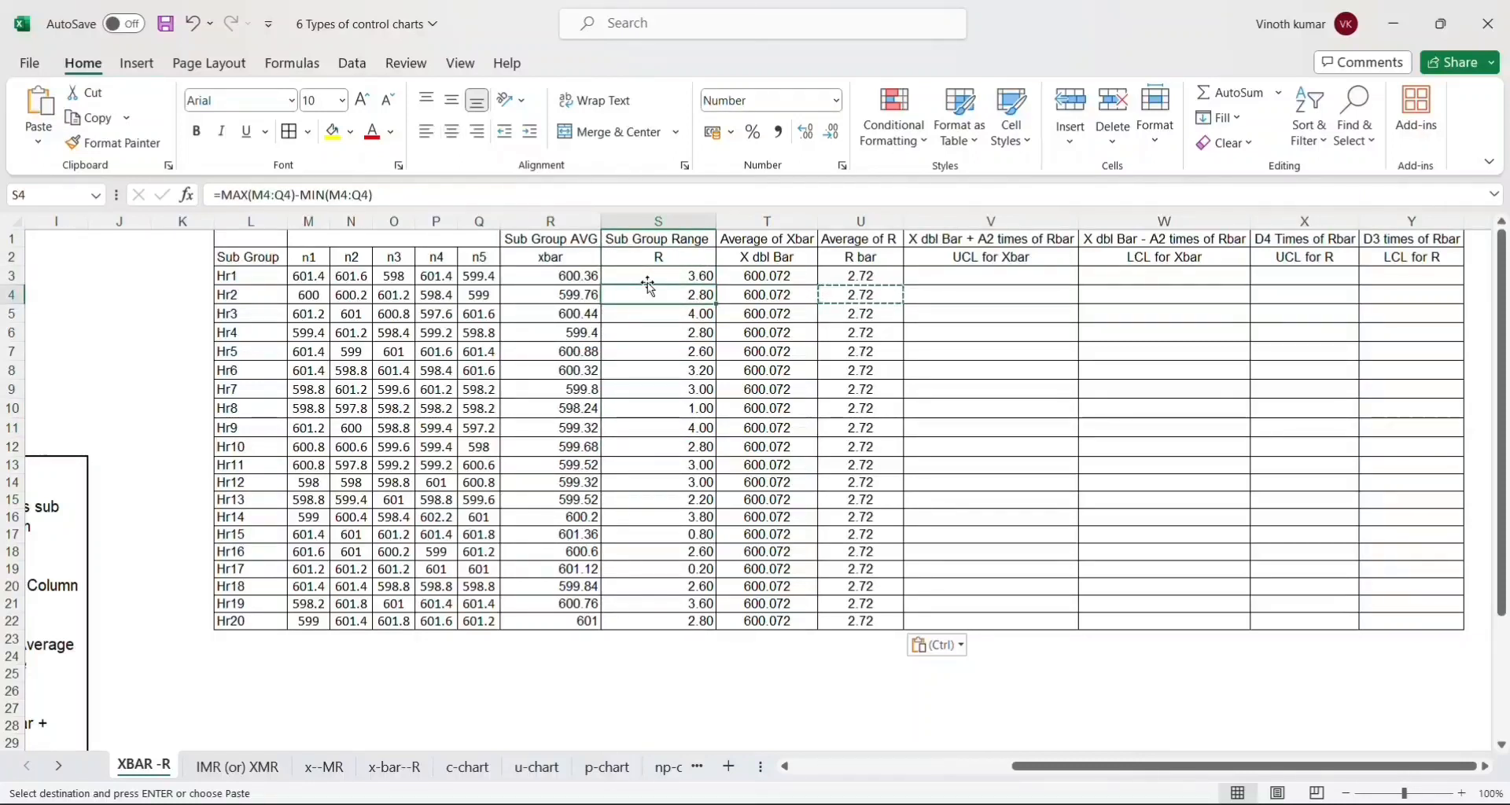
# Calculate the first UCL for Xbar in V3 with the formula =T3+(U3*B5), using A2 for sample size 5.
pyautogui.press('Right')
pyautogui.press('Right')
pyautogui.press('Right')
pyautogui.press('Up')
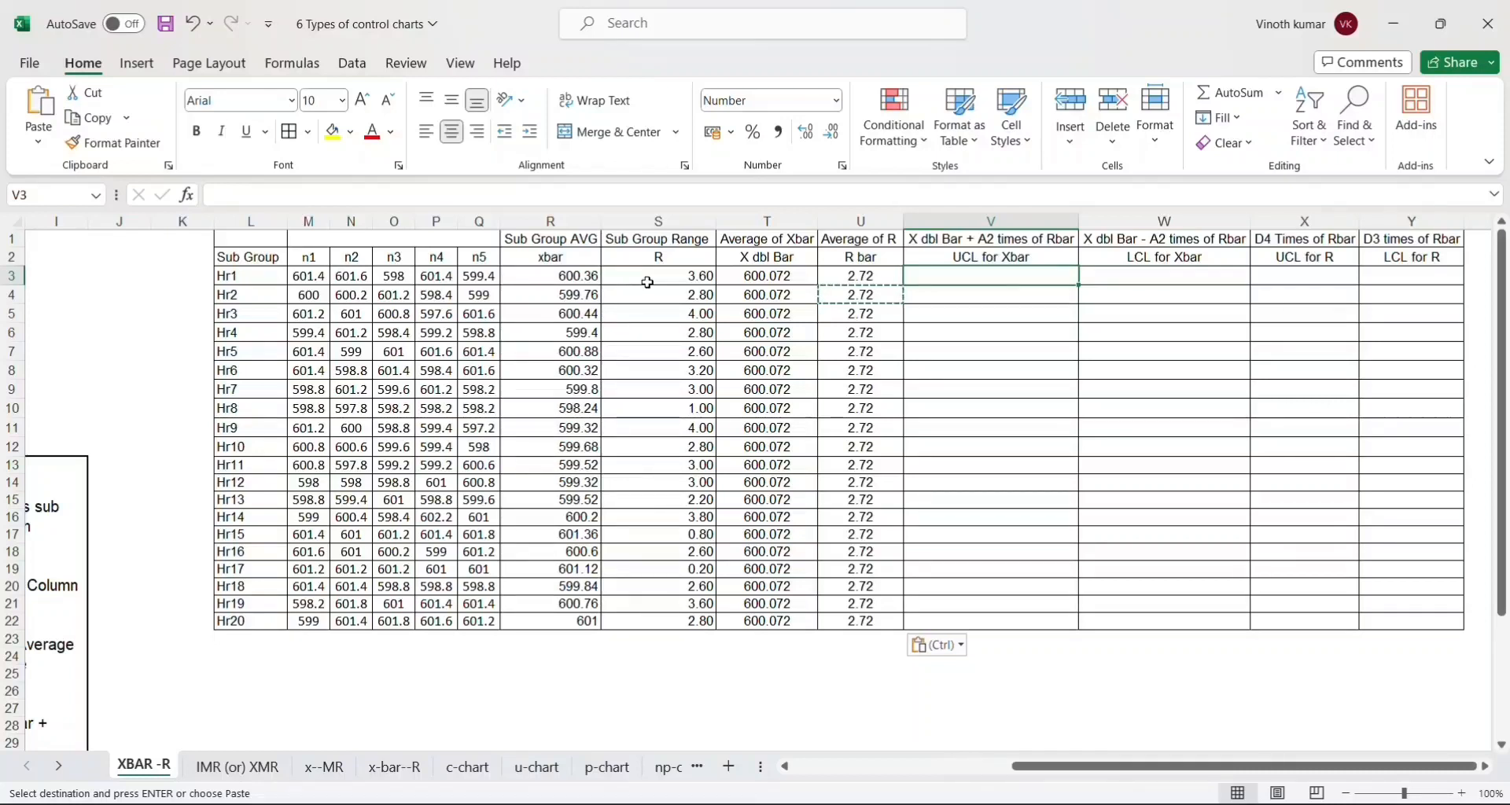
pyautogui.write('=')
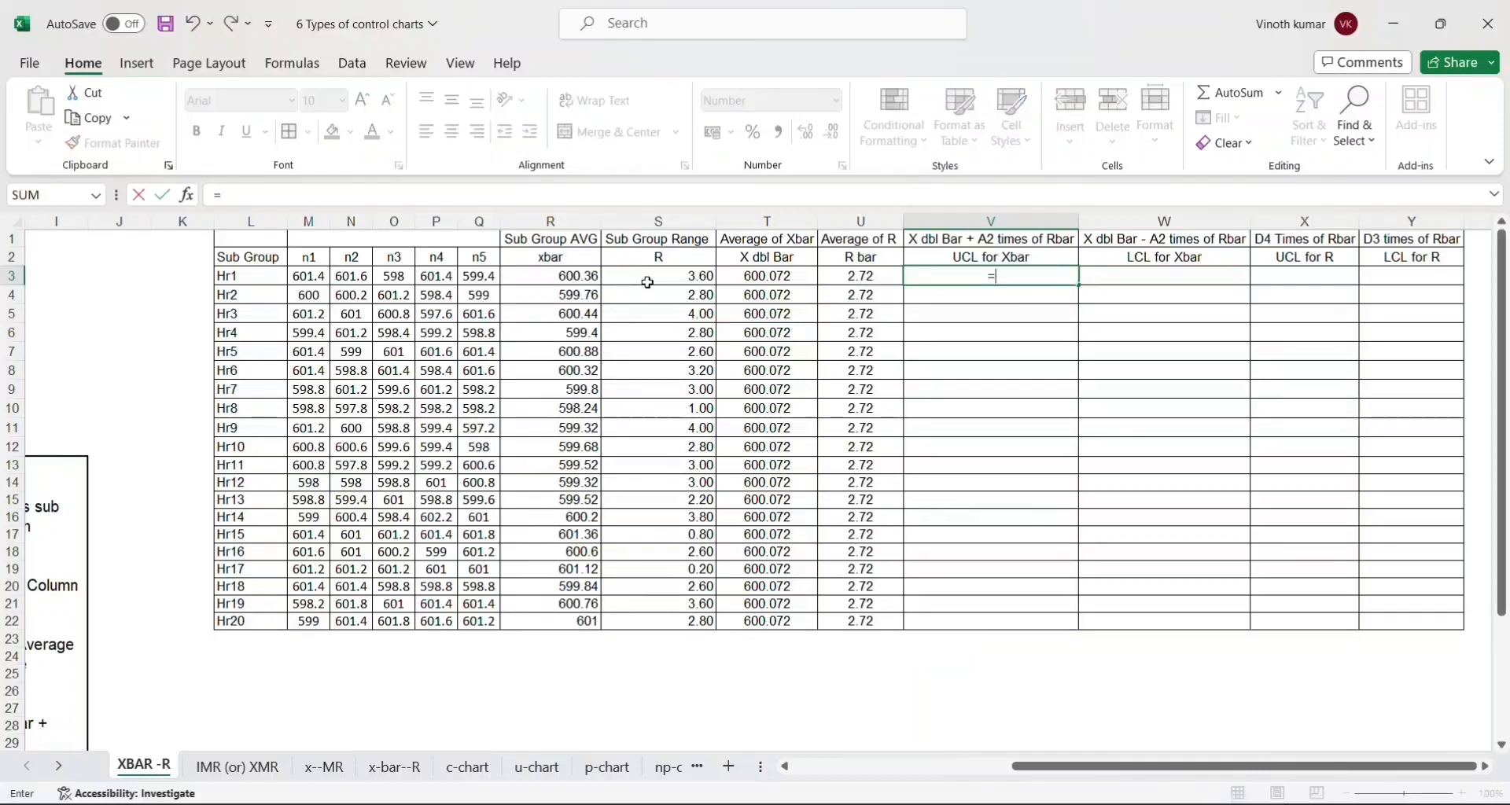
pyautogui.click(648, 284)
pyautogui.press('Right')
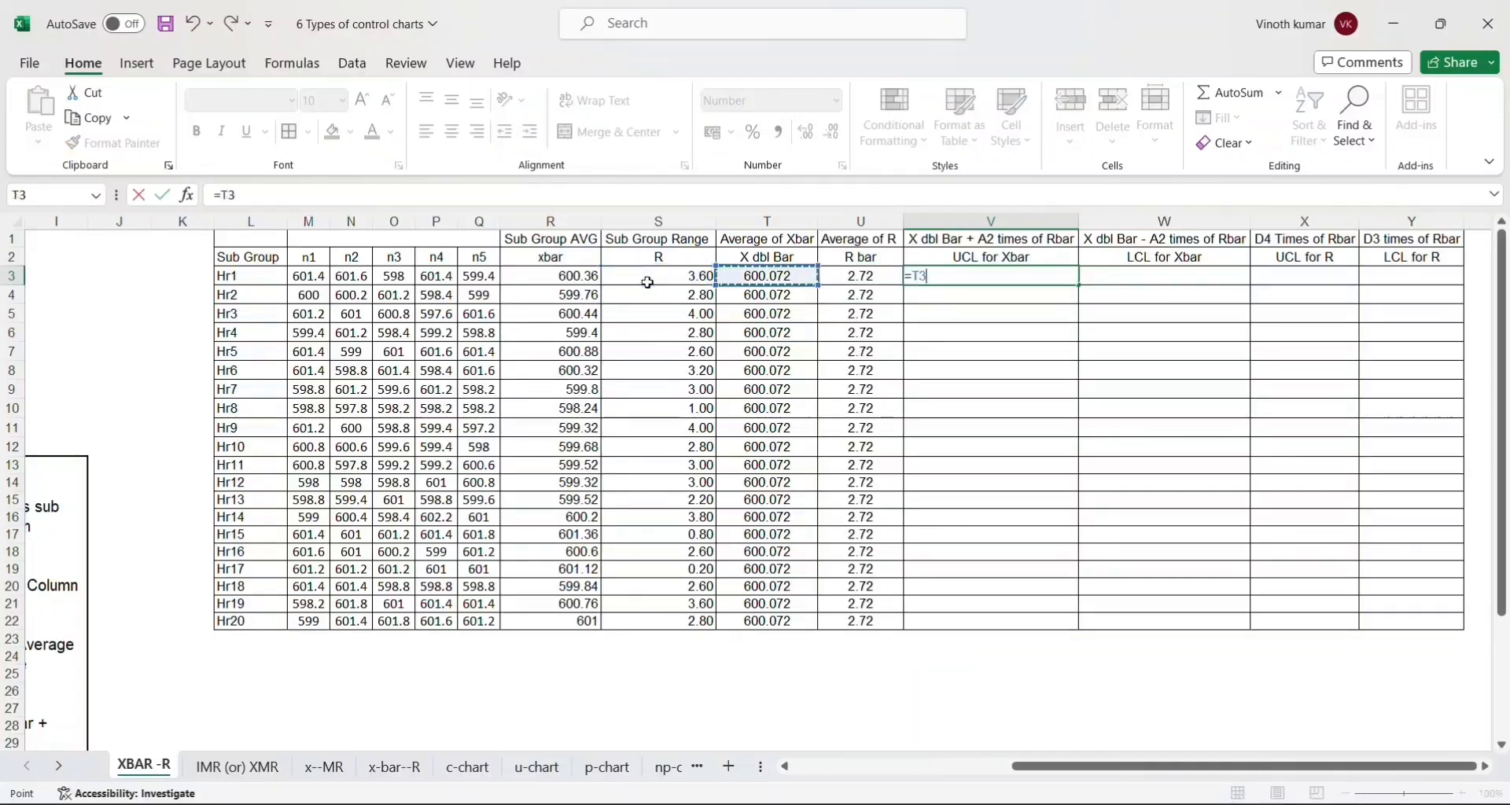
pyautogui.write('+(')
pyautogui.press('Left')
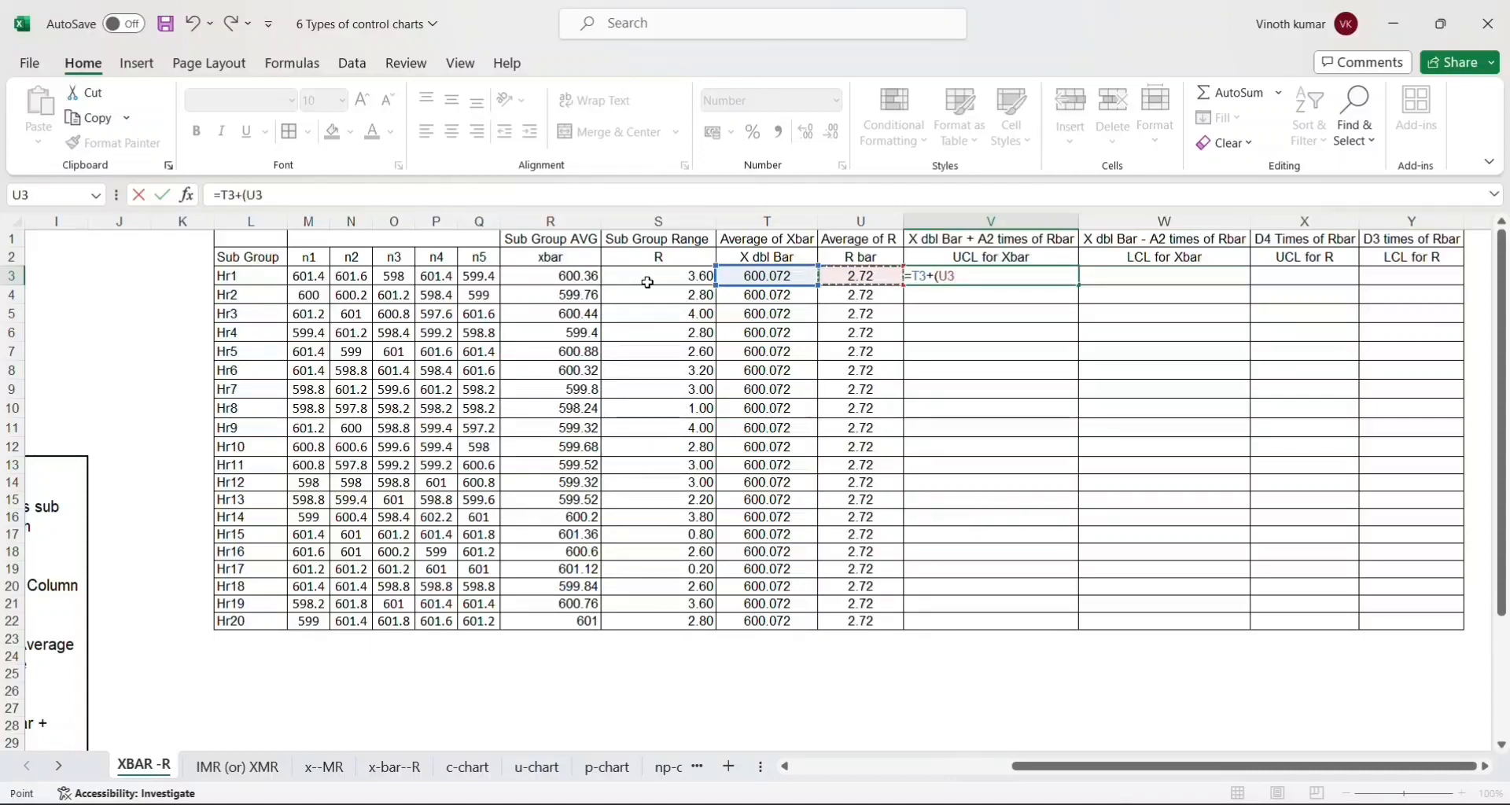
pyautogui.write('*')
pyautogui.press('Left')
pyautogui.press('Left')
pyautogui.press('Left')
pyautogui.press('Left')
pyautogui.press('Left')
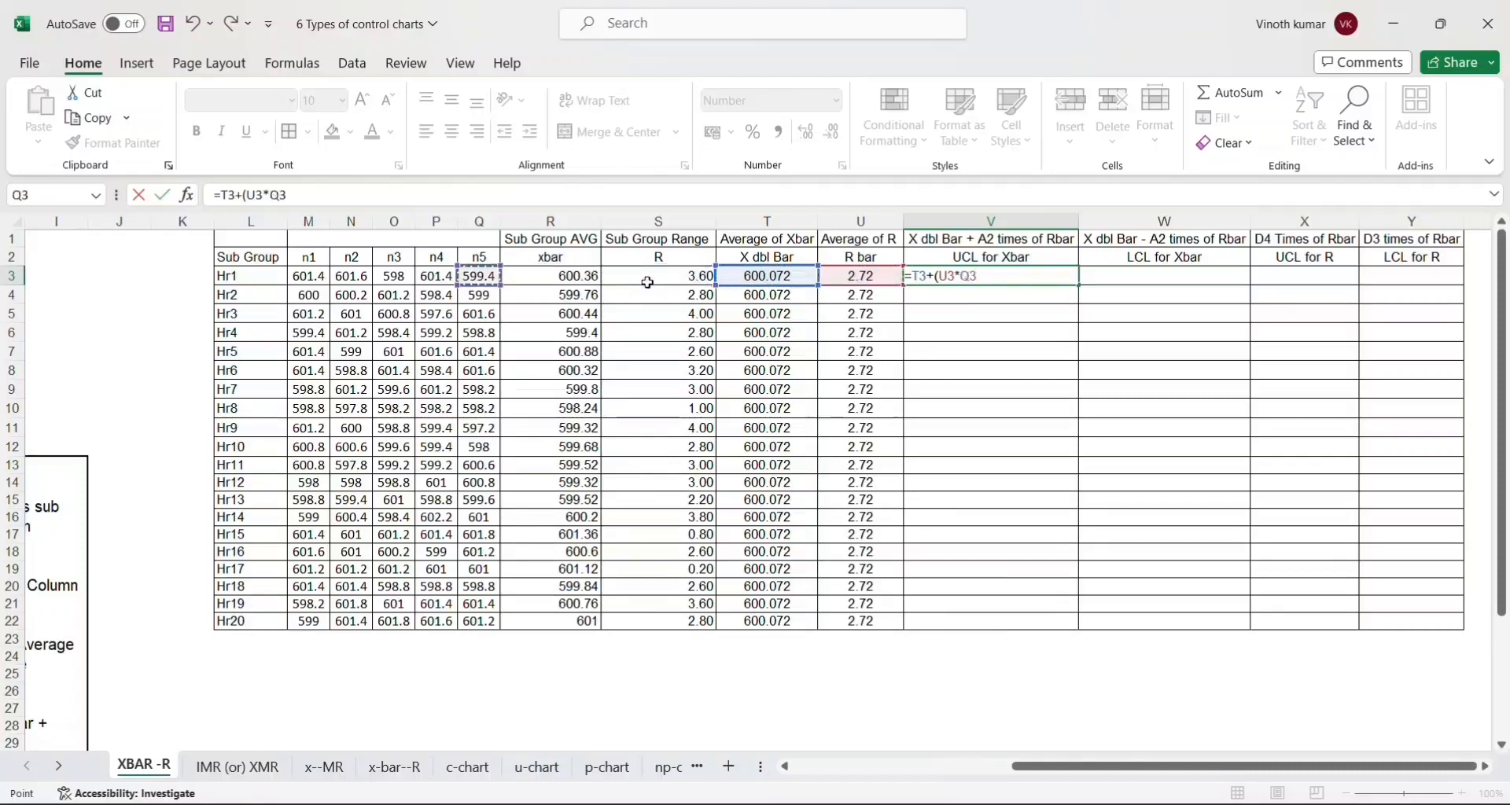
pyautogui.press('Left')
pyautogui.press('Left')
pyautogui.press('Left')
pyautogui.press('Left')
pyautogui.press('Left')
pyautogui.press('Left')
pyautogui.press('Left')
pyautogui.press('Left')
pyautogui.press('Left')
pyautogui.press('Left')
pyautogui.press('Left')
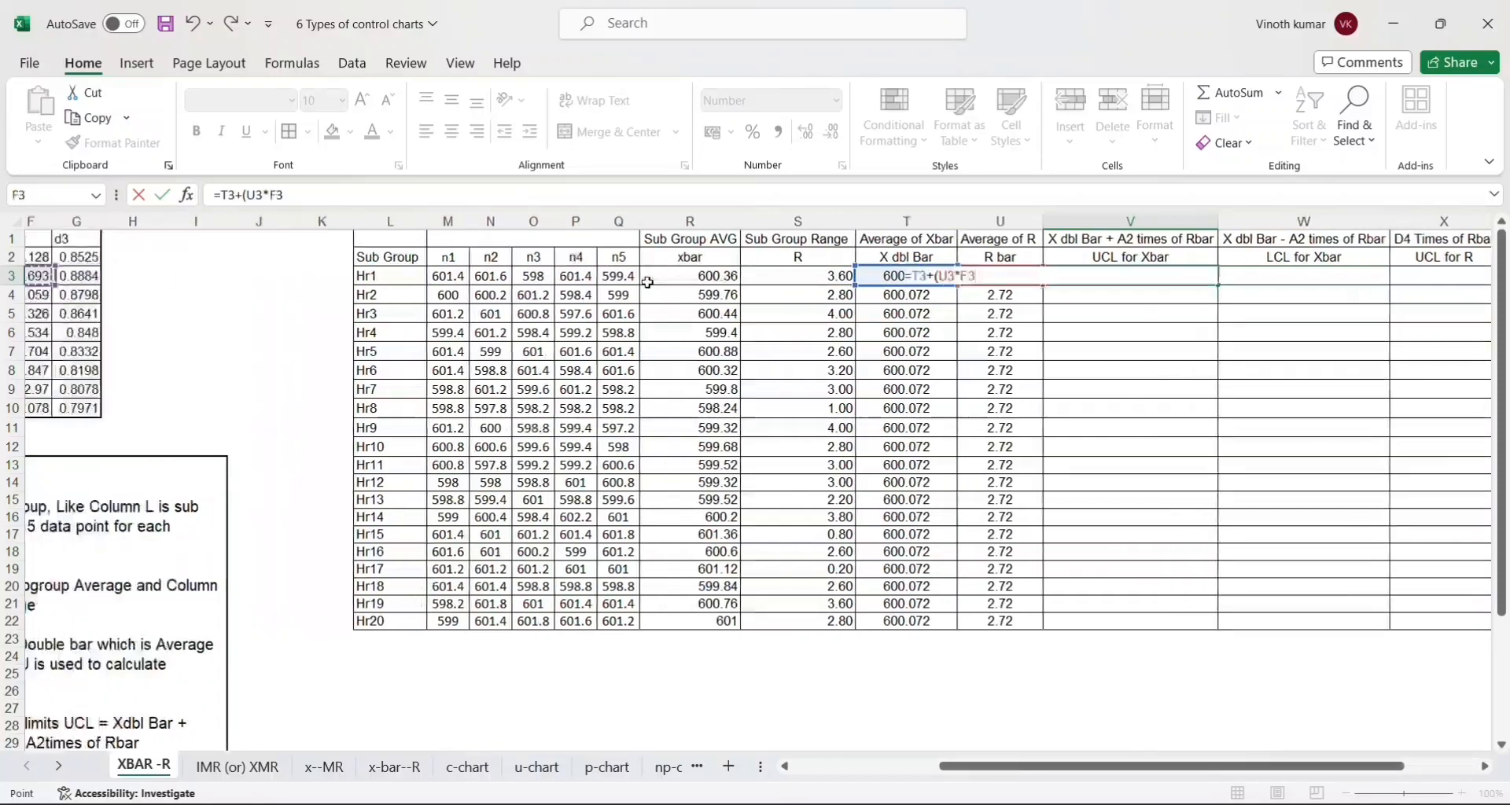
pyautogui.press('Left')
pyautogui.press('Left')
pyautogui.press('Left')
pyautogui.press('Left')
pyautogui.press('Left')
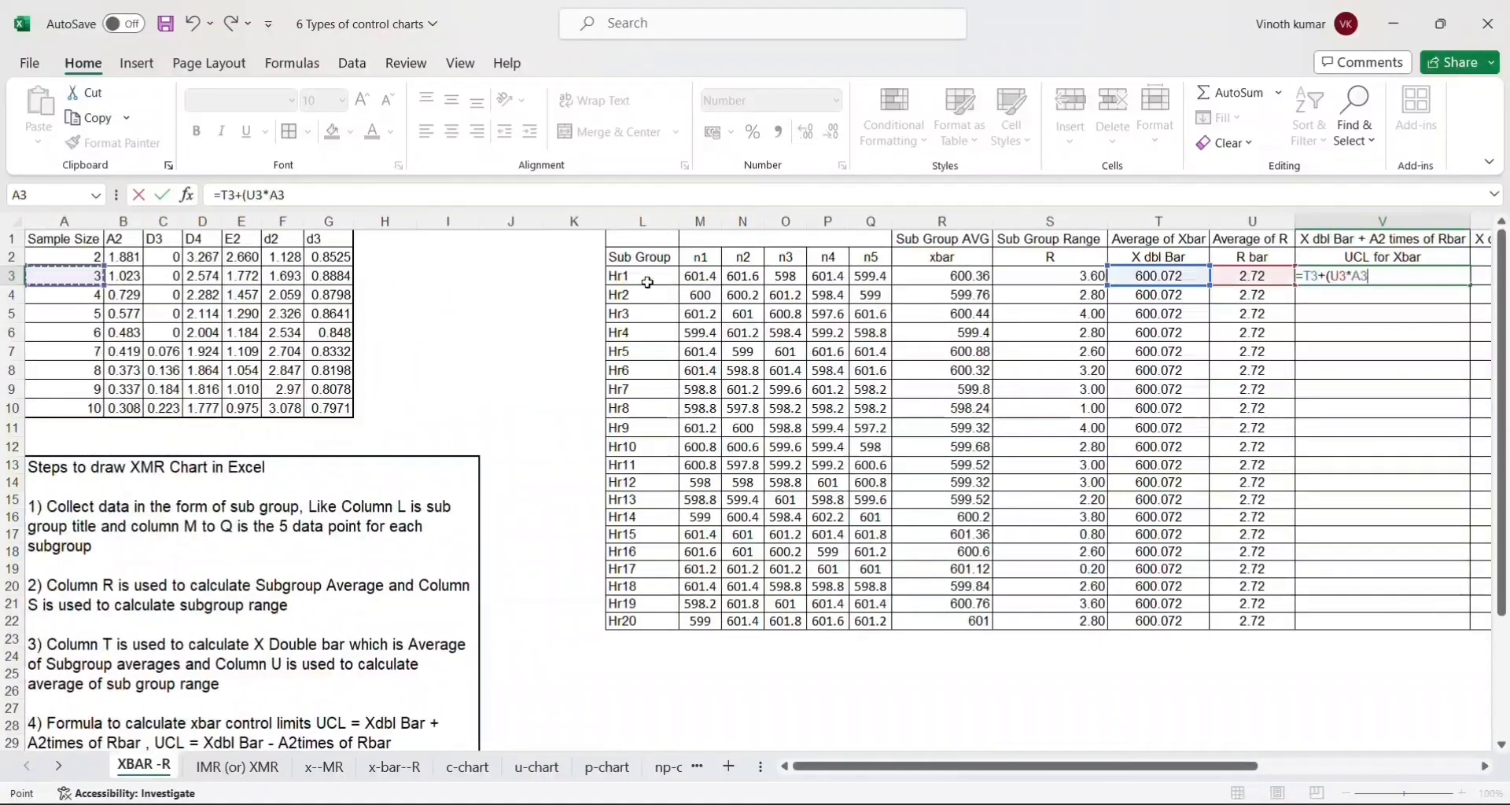
pyautogui.press('Down')
pyautogui.press('Down')
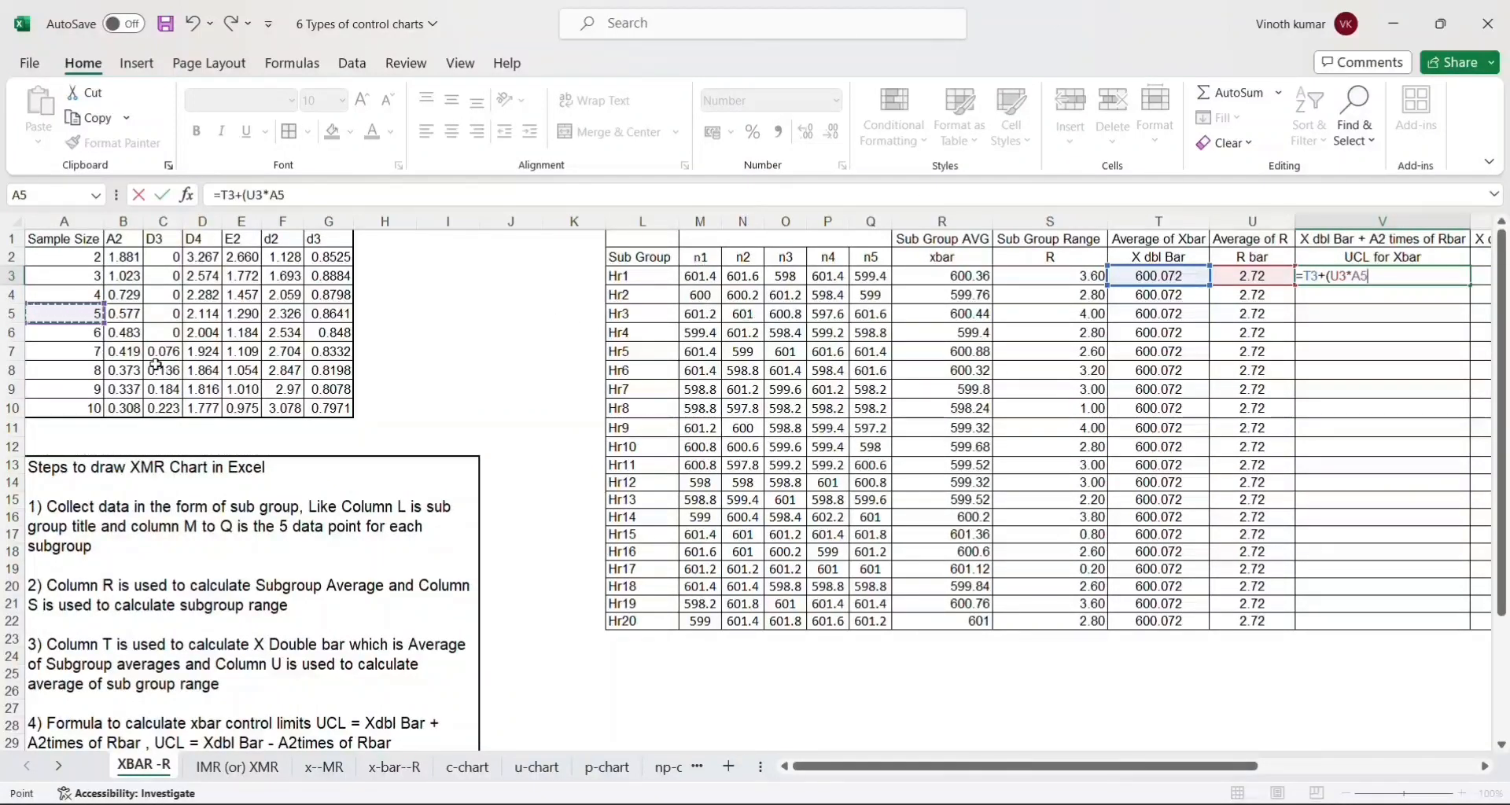
pyautogui.click(126, 314)
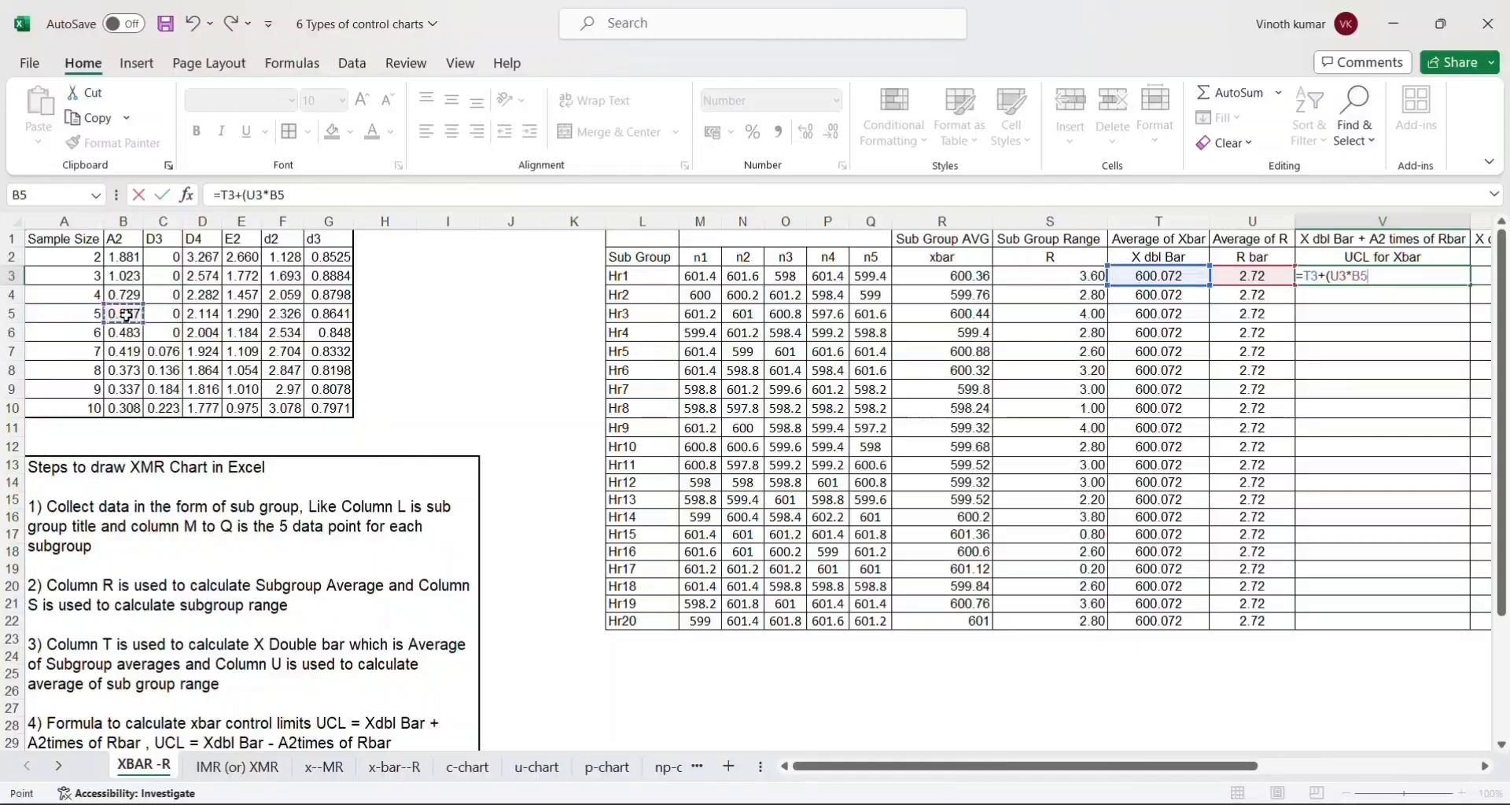
pyautogui.write(')')
pyautogui.press('Return')
# Link V4 to the cell above with =V3 and copy that formula down the UCL for Xbar column to V22.
pyautogui.press('Up')
pyautogui.press('Right')
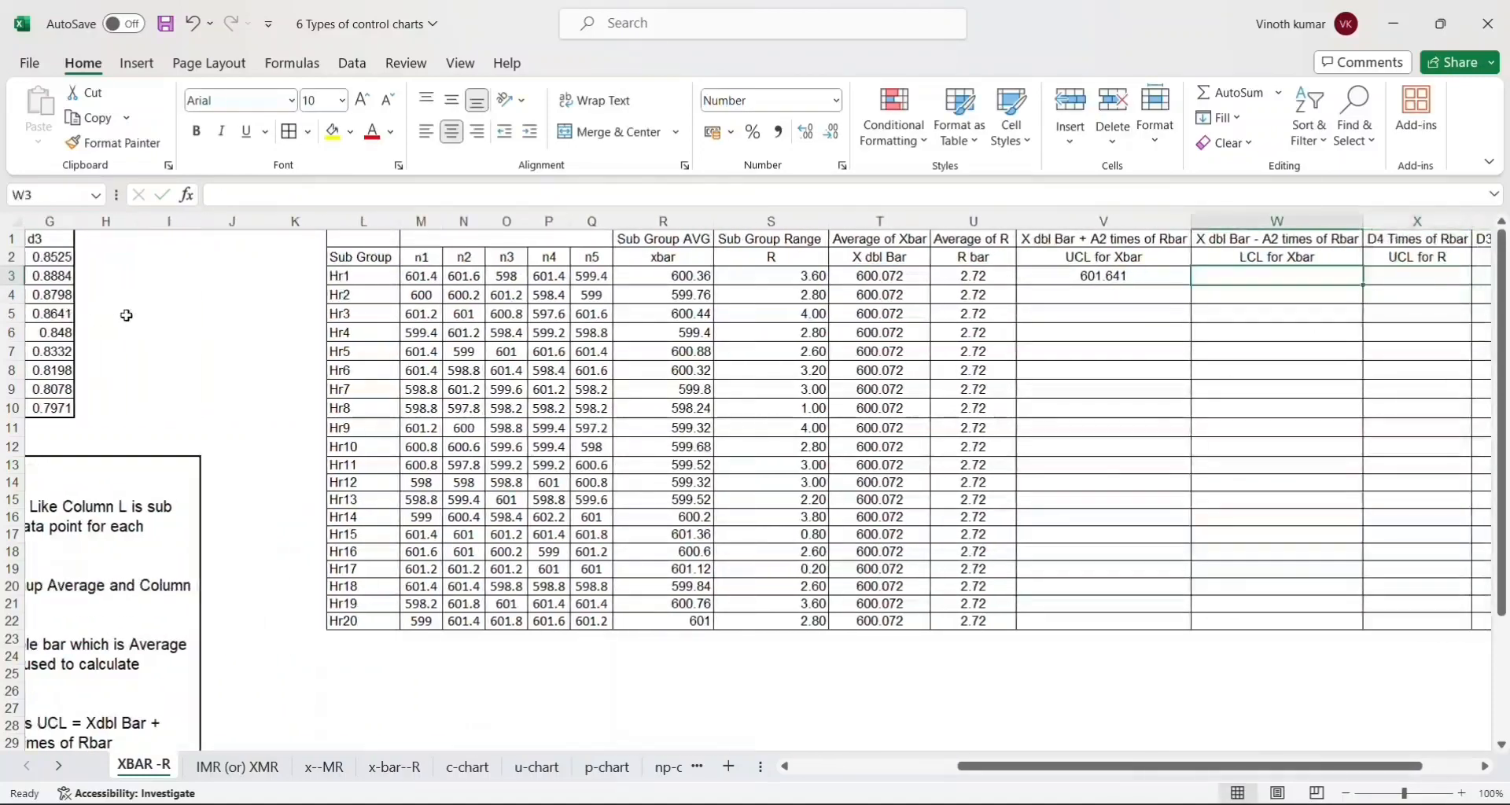
pyautogui.press('Left')
pyautogui.press('Left')
pyautogui.press('Down')
pyautogui.press('Right')
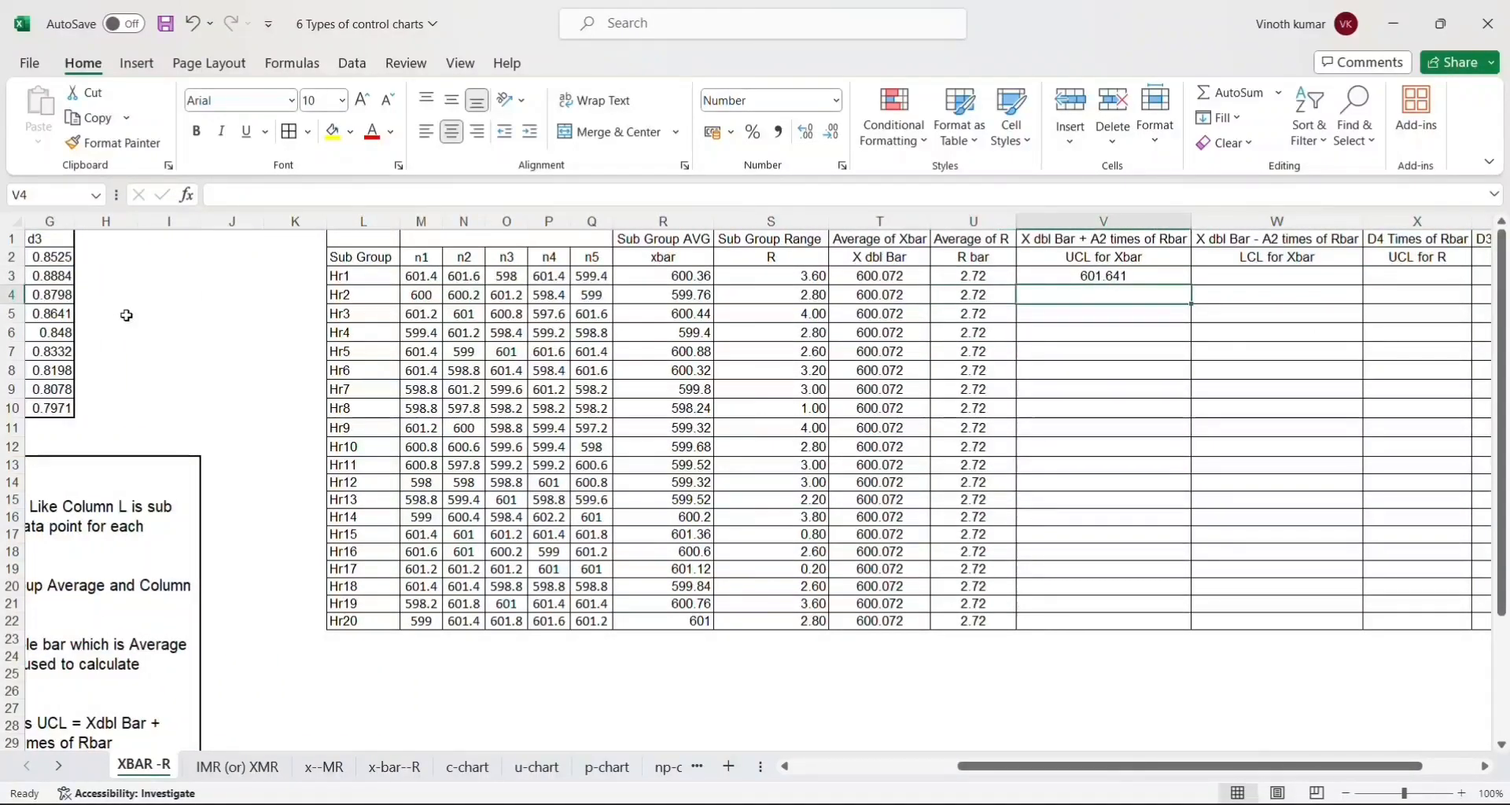
pyautogui.write('=')
pyautogui.press('Up')
pyautogui.press('Return')
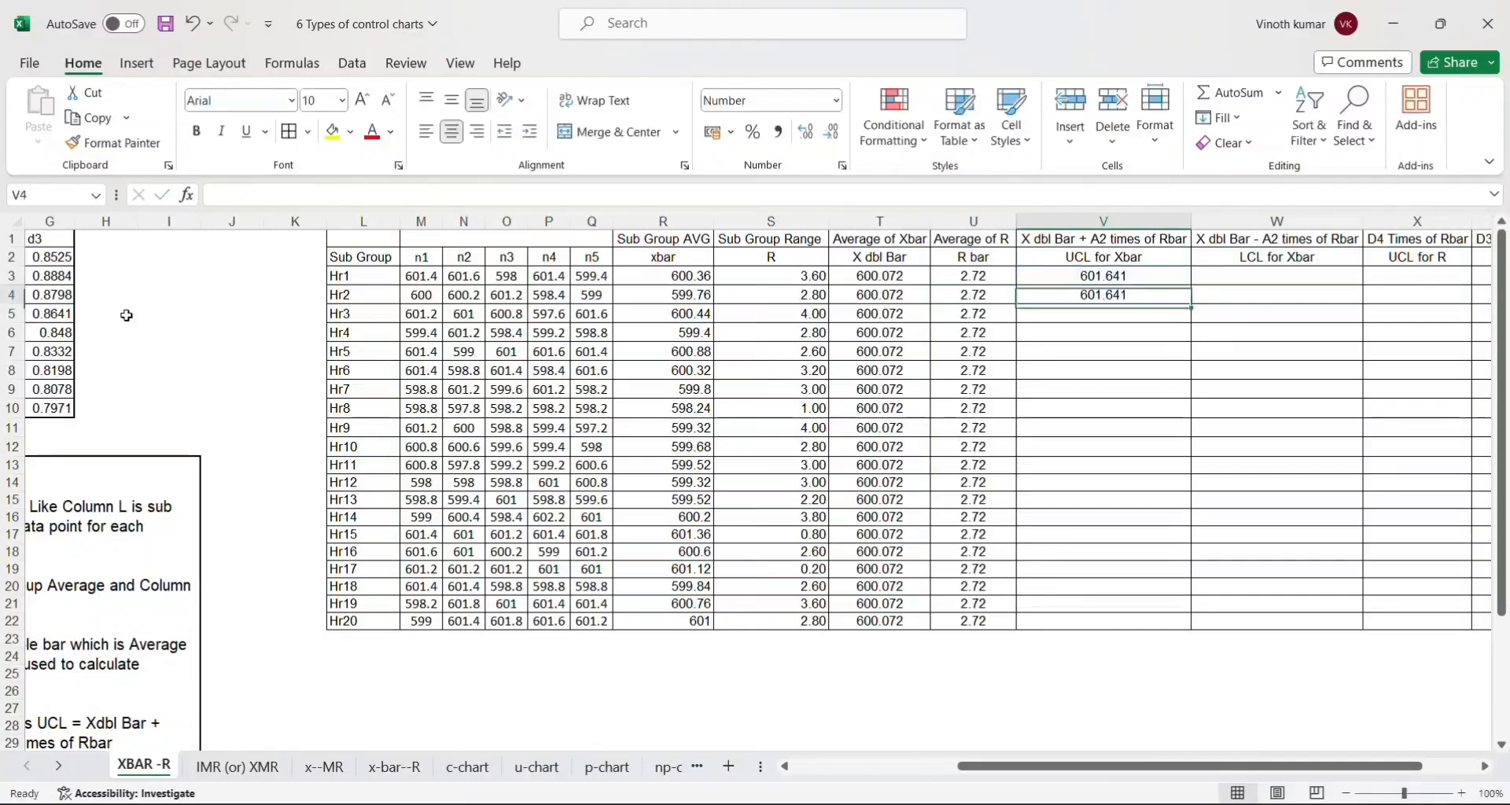
pyautogui.hotkey('ctrl', 'c')
pyautogui.press('Left')
pyautogui.hotkey('ctrl', 'Down')
pyautogui.press('Right')
pyautogui.hotkey('ctrl', 'shift', 'Up')
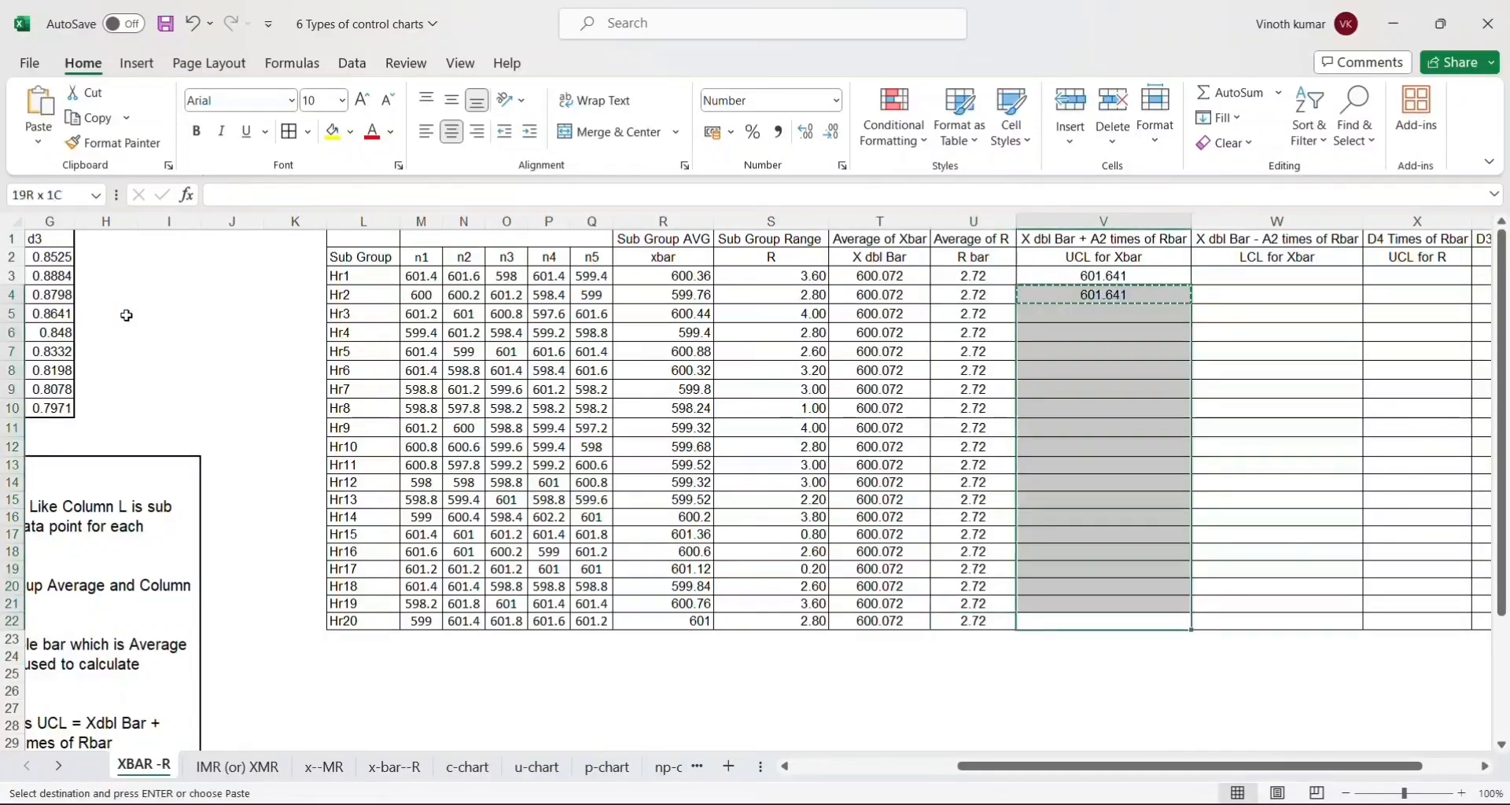
pyautogui.hotkey('ctrl', 'v')
# Reuse the V3 formula in W3 with a minus sign, =T3-(U3*B5), to calculate the LCL for Xbar.
pyautogui.hotkey('ctrl', 'Up')
pyautogui.press('Down')
pyautogui.press('Down')
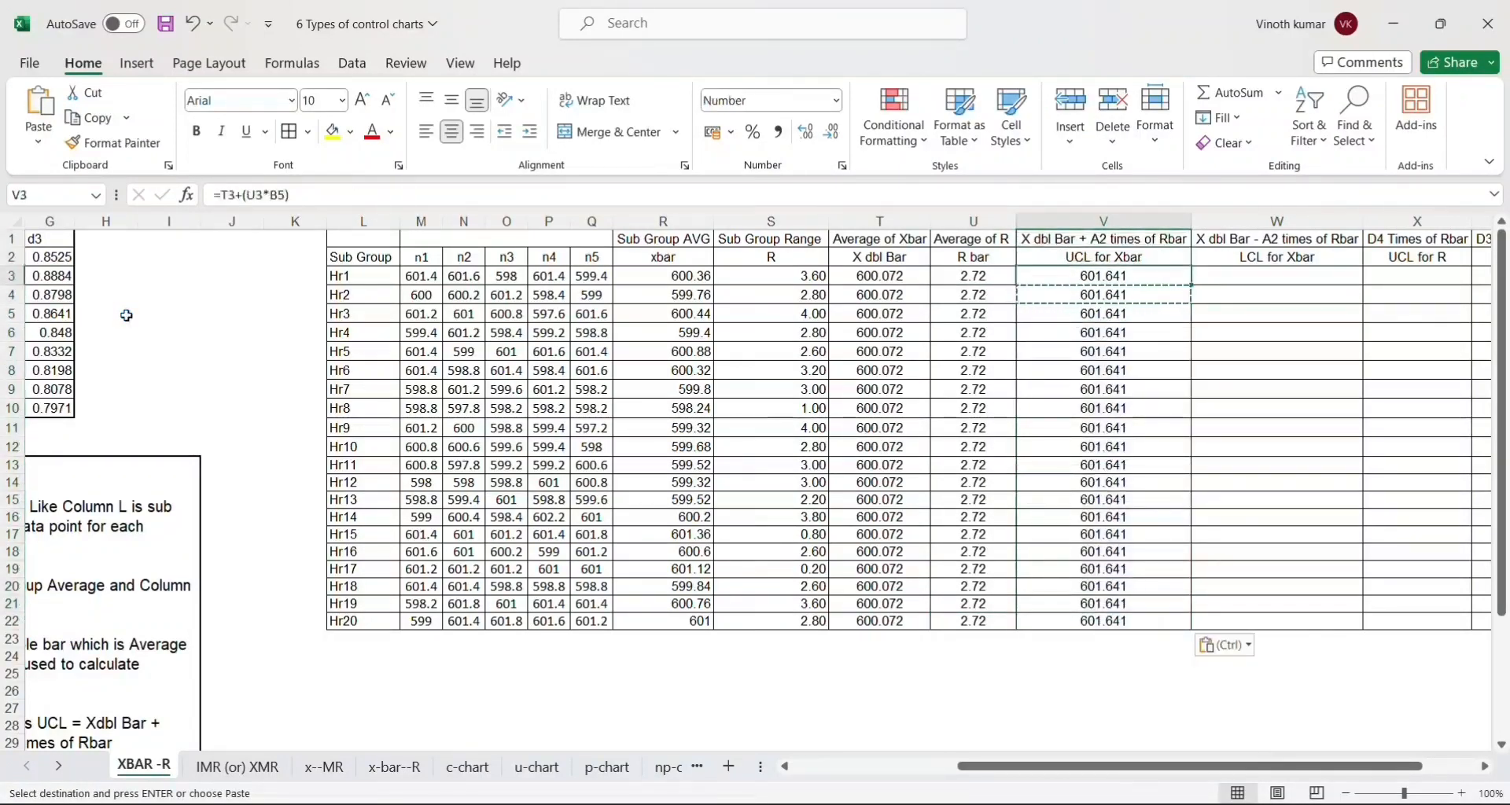
pyautogui.click(311, 199)
pyautogui.hotkey('shift', 'Left')
pyautogui.hotkey('shift', 'Left')
pyautogui.hotkey('shift', 'Left')
pyautogui.hotkey('shift', 'Left')
pyautogui.hotkey('shift', 'Left')
pyautogui.hotkey('shift', 'Left')
pyautogui.hotkey('shift', 'Left')
pyautogui.hotkey('shift', 'Left')
pyautogui.hotkey('shift', 'Left')
pyautogui.hotkey('shift', 'Left')
pyautogui.hotkey('shift', 'Left')
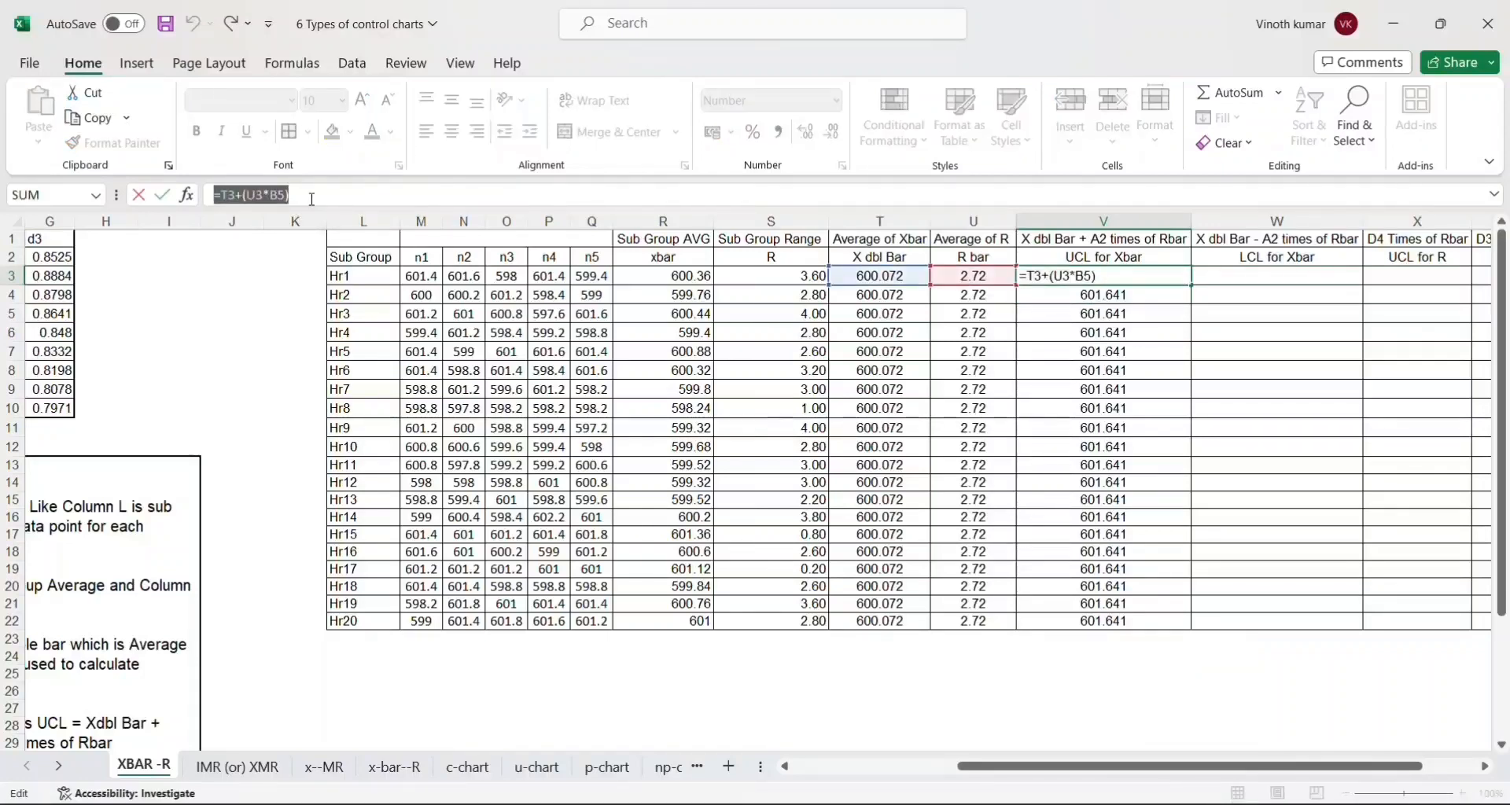
pyautogui.press('Escape')
pyautogui.press('Right')
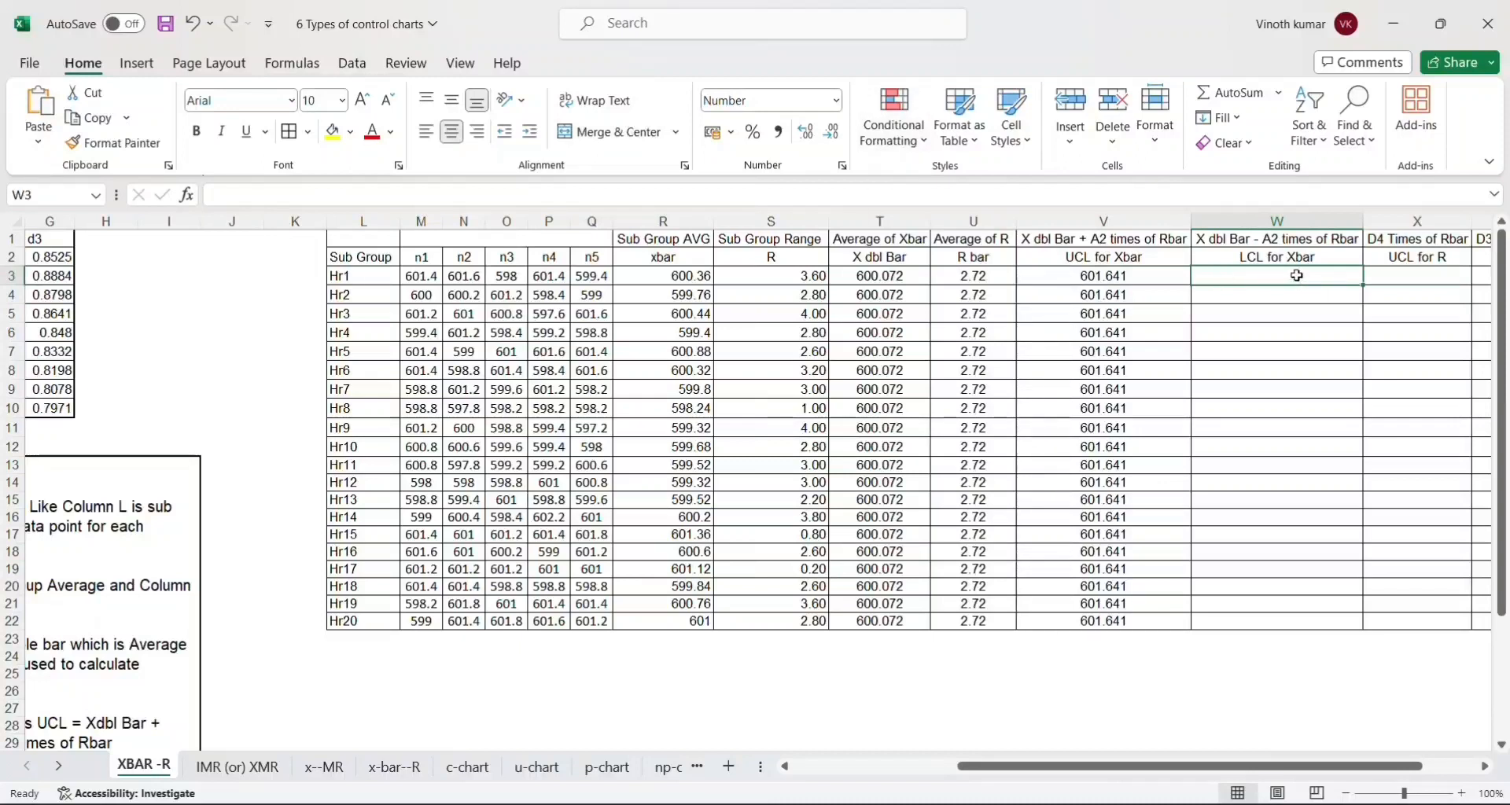
pyautogui.write('=T3+(U3*B5)')
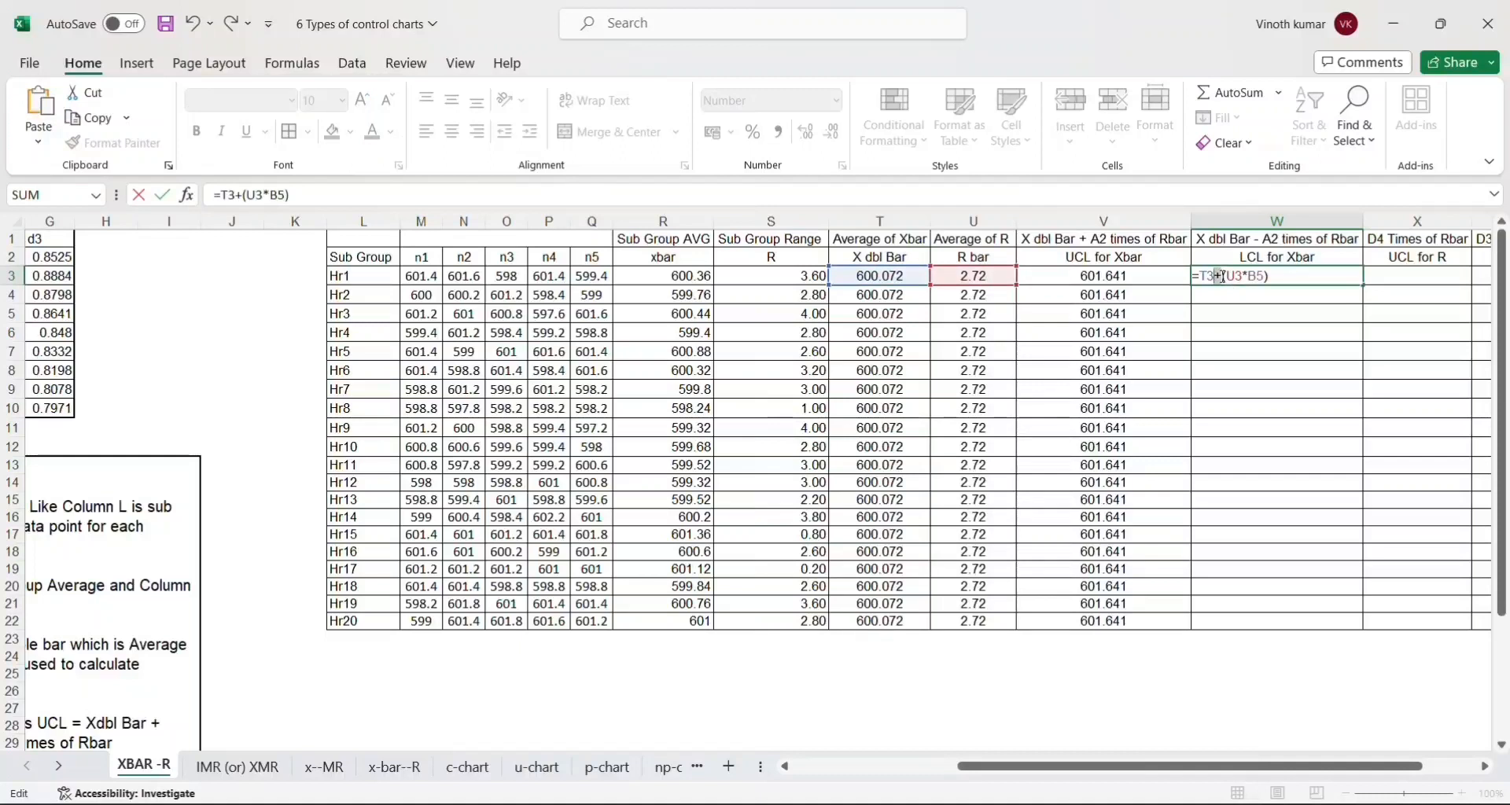
pyautogui.write('-')
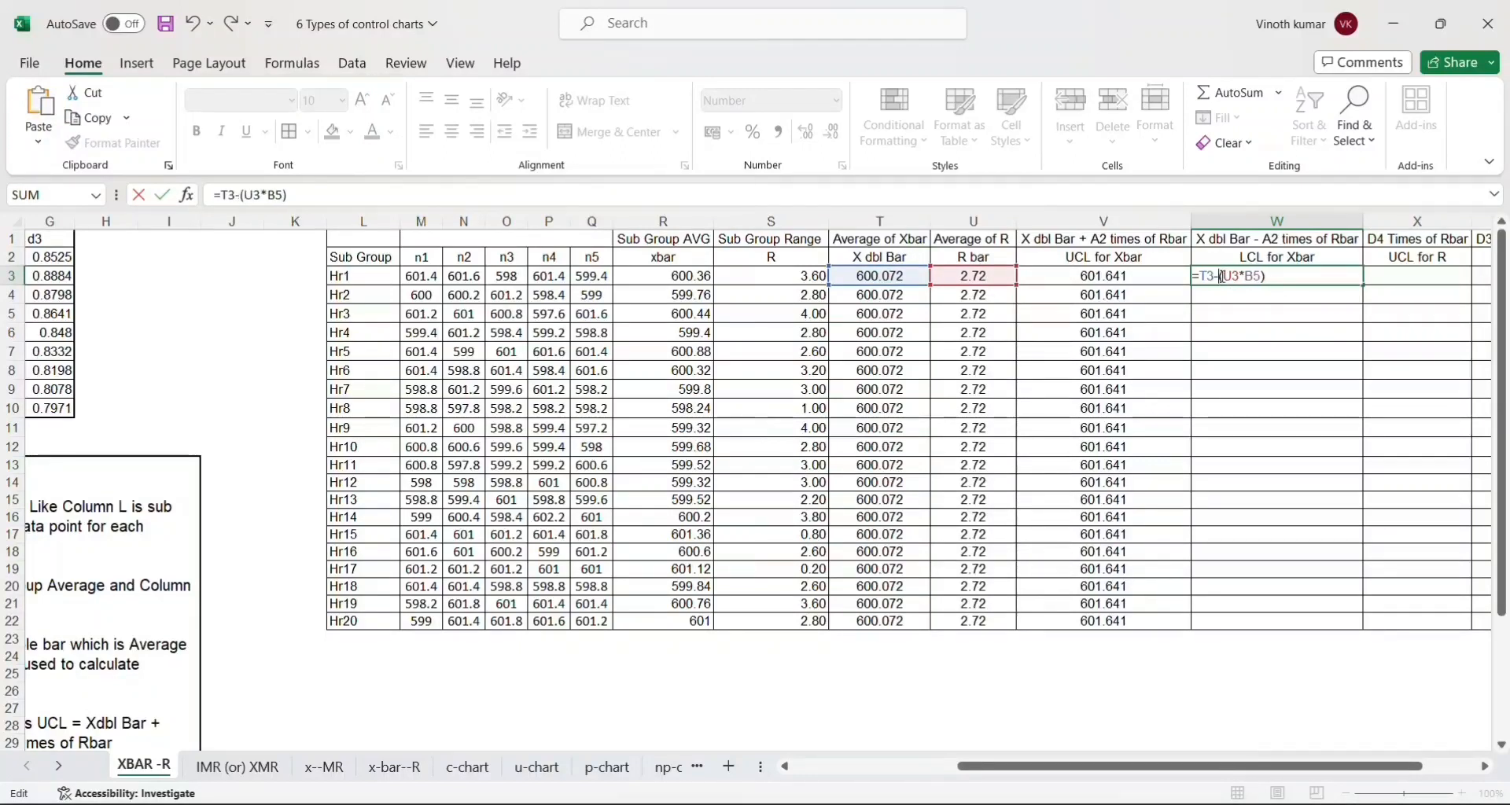
pyautogui.press('Return')
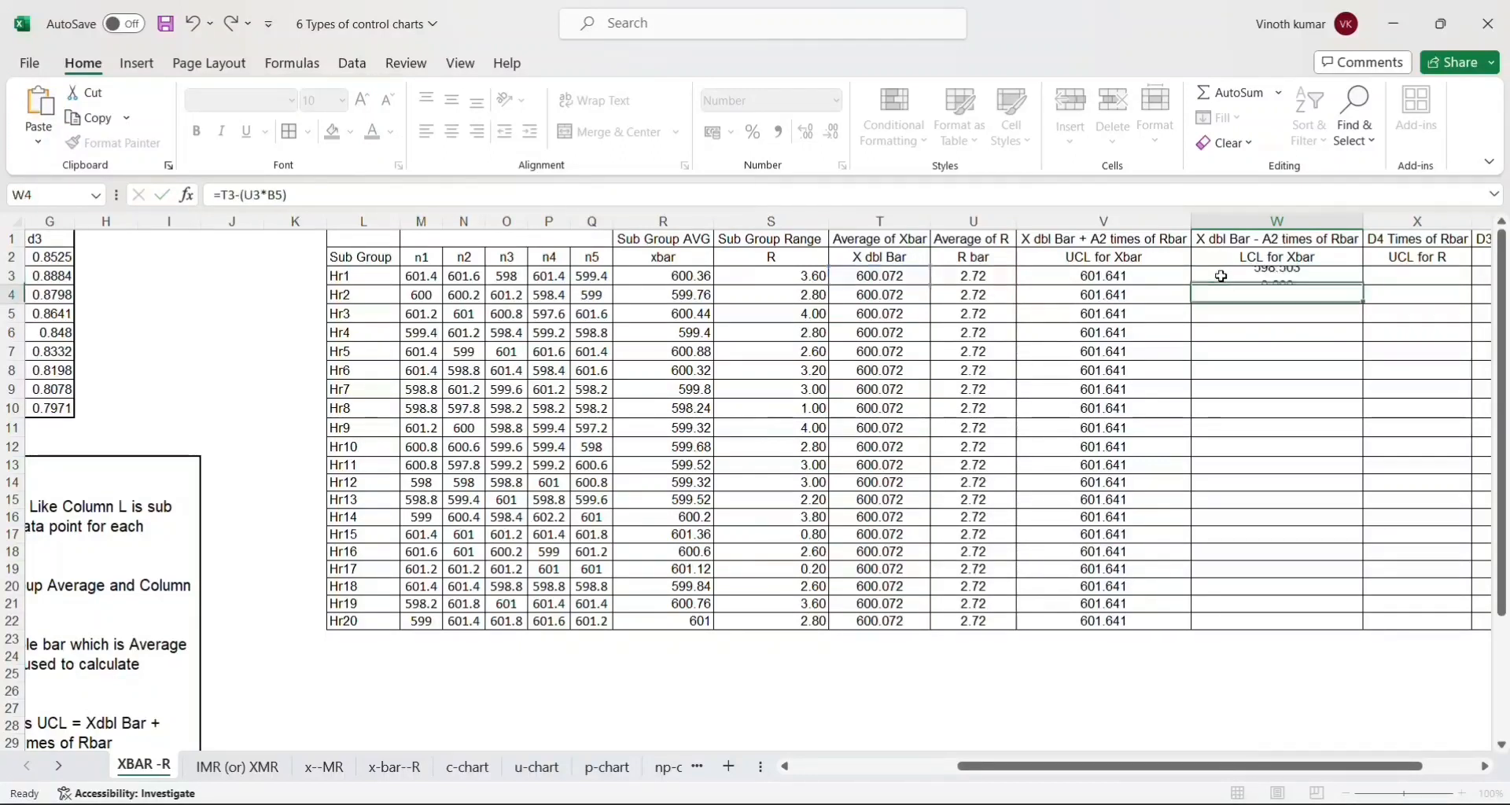
# Try to copy the W3 formula directly down the LCL for Xbar column to W22.
pyautogui.click(1221, 276)
pyautogui.hotkey('ctrl', 'c')
pyautogui.press('Left')
pyautogui.hotkey('ctrl', 'Down')
pyautogui.press('Right')
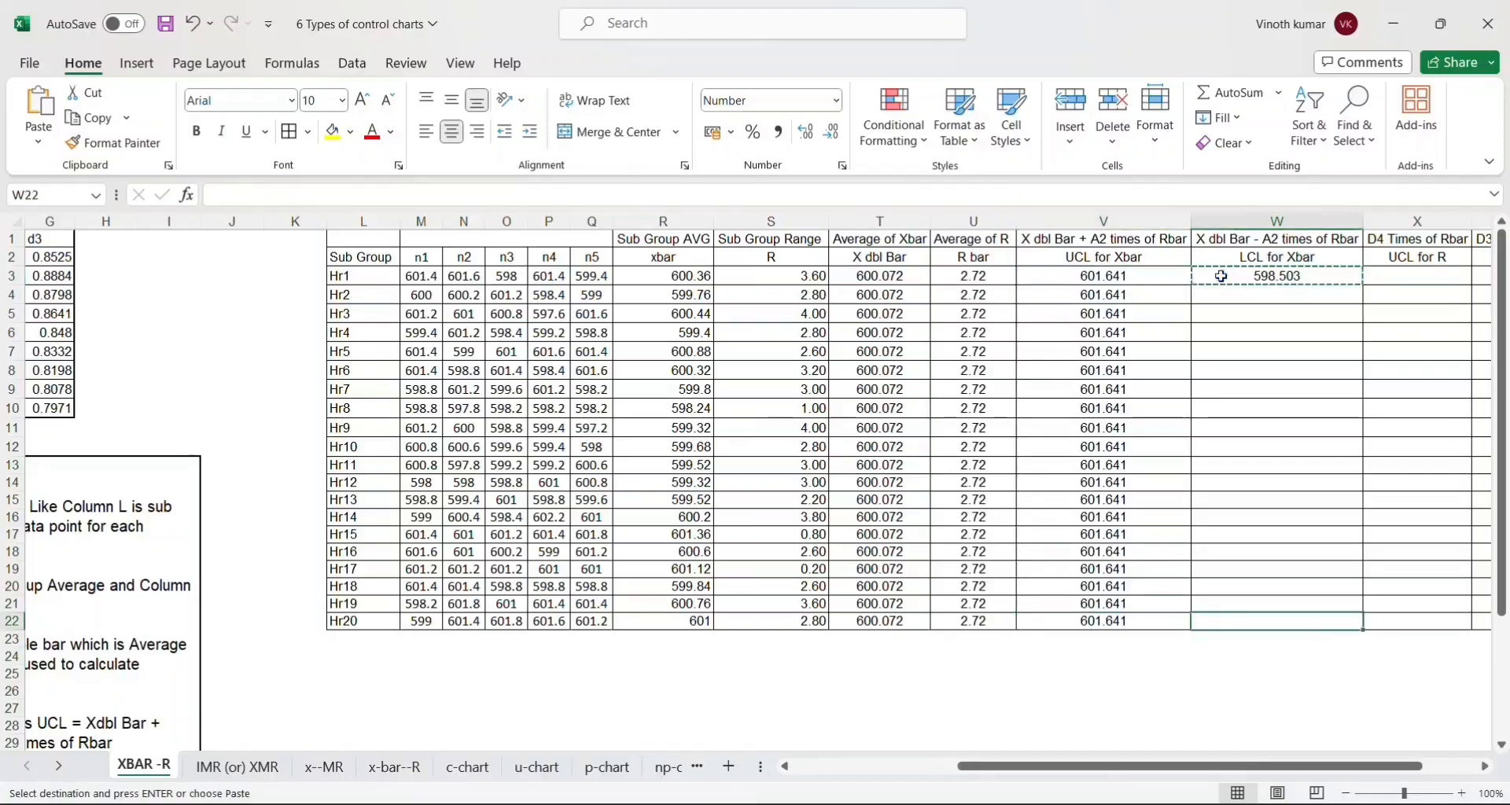
pyautogui.hotkey('ctrl', 'shift', 'Up')
pyautogui.hotkey('ctrl', 'v')
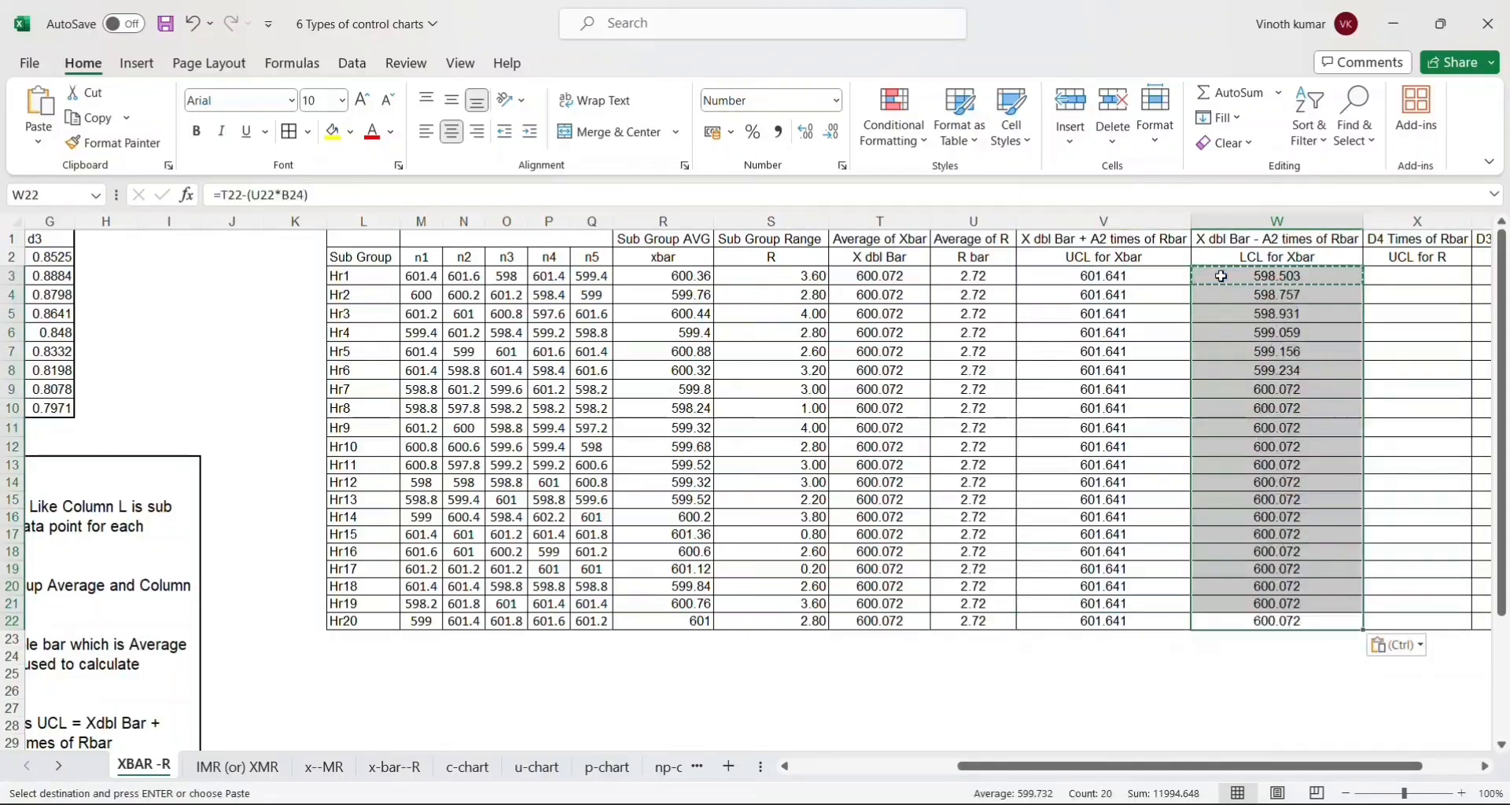
pyautogui.hotkey('ctrl', 'z')
# Link W4 to the cell above with =W3 and copy that formula down the LCL for Xbar column to W22.
pyautogui.hotkey('ctrl', 'Up')
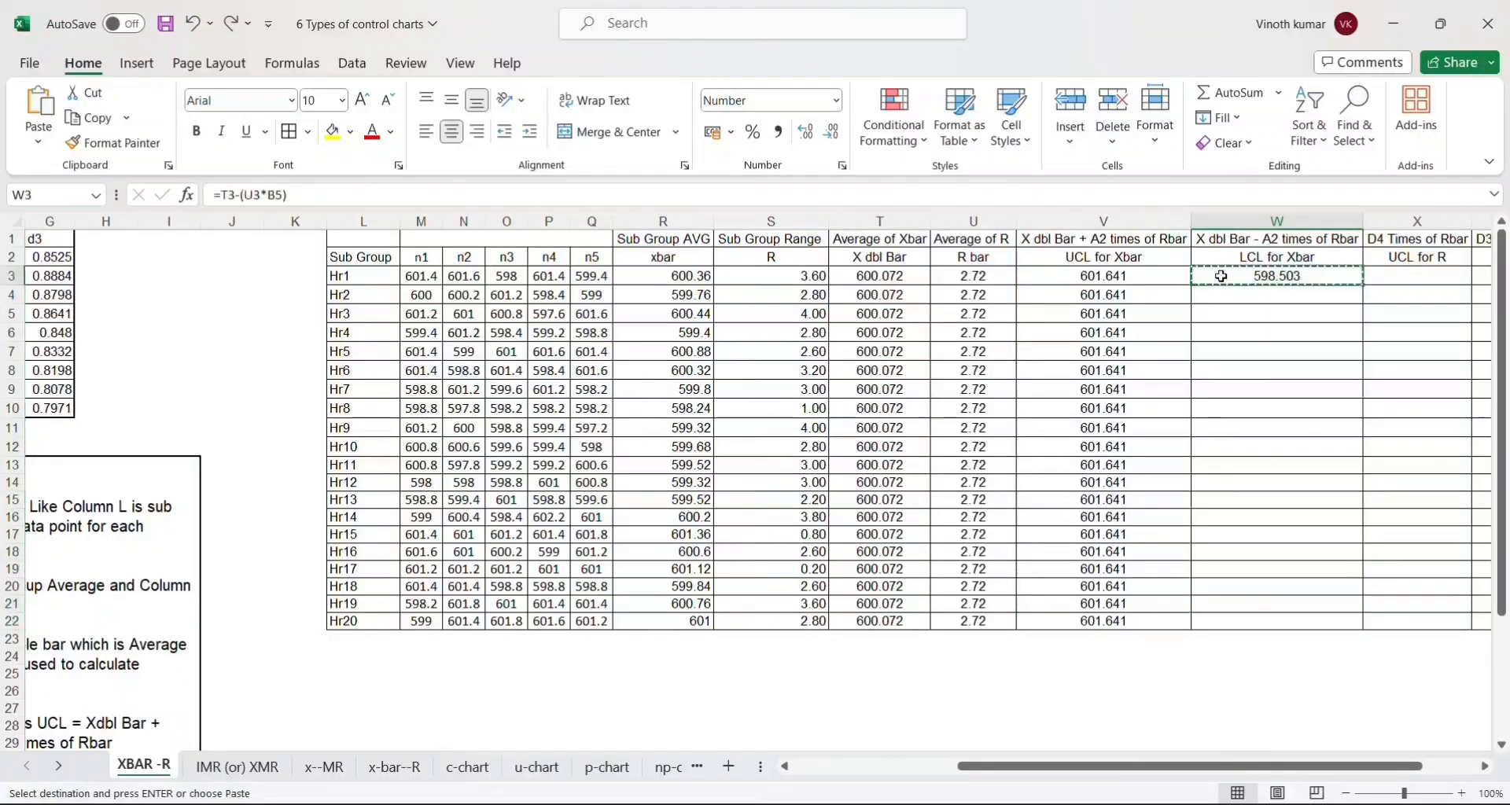
pyautogui.press('Down')
pyautogui.press('Escape')
pyautogui.write('=')
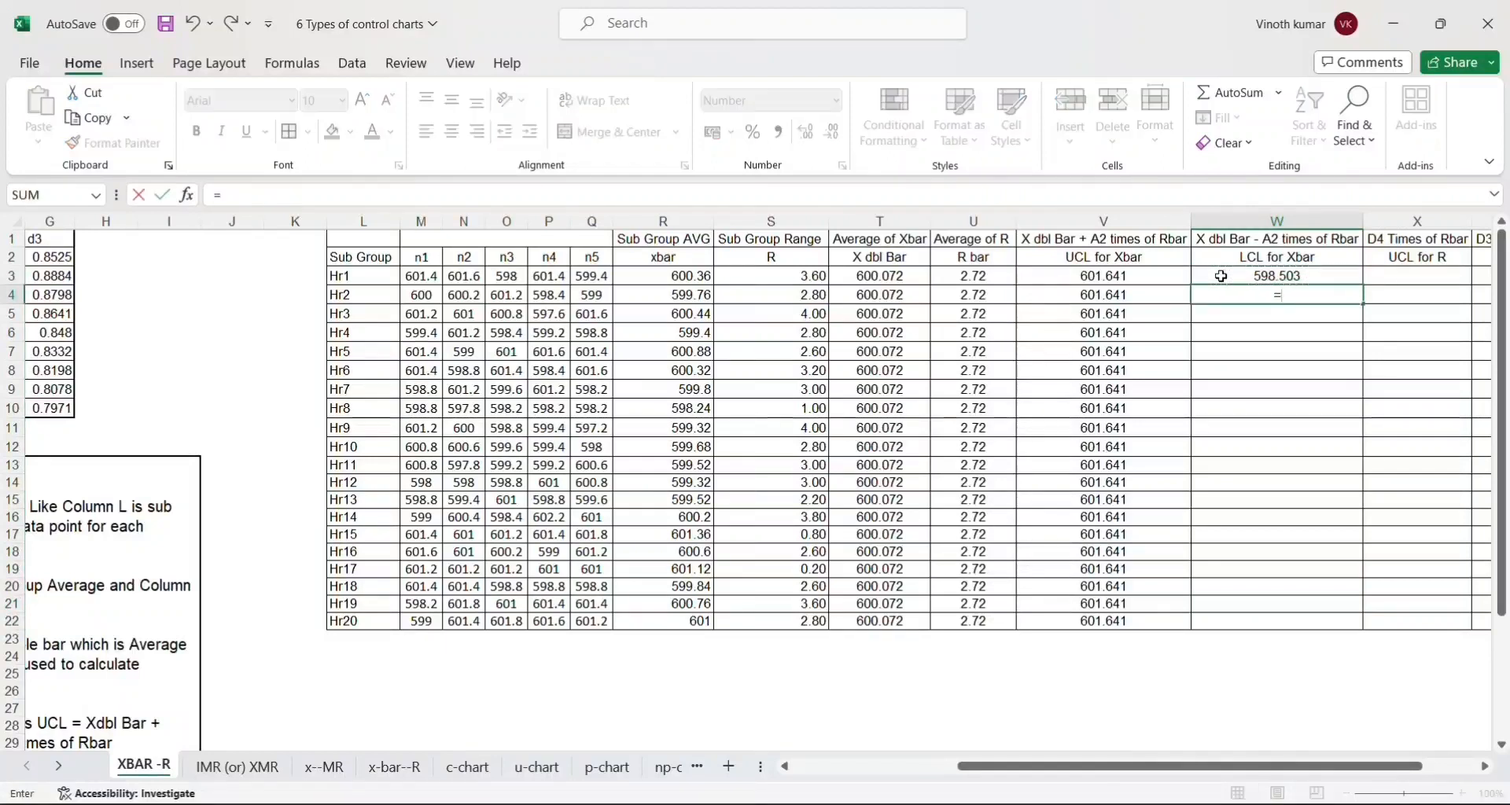
pyautogui.press('Up')
pyautogui.press('Return')
pyautogui.press('Up')
pyautogui.hotkey('ctrl', 'c')
pyautogui.press('Left')
pyautogui.hotkey('ctrl', 'Down')
pyautogui.press('Right')
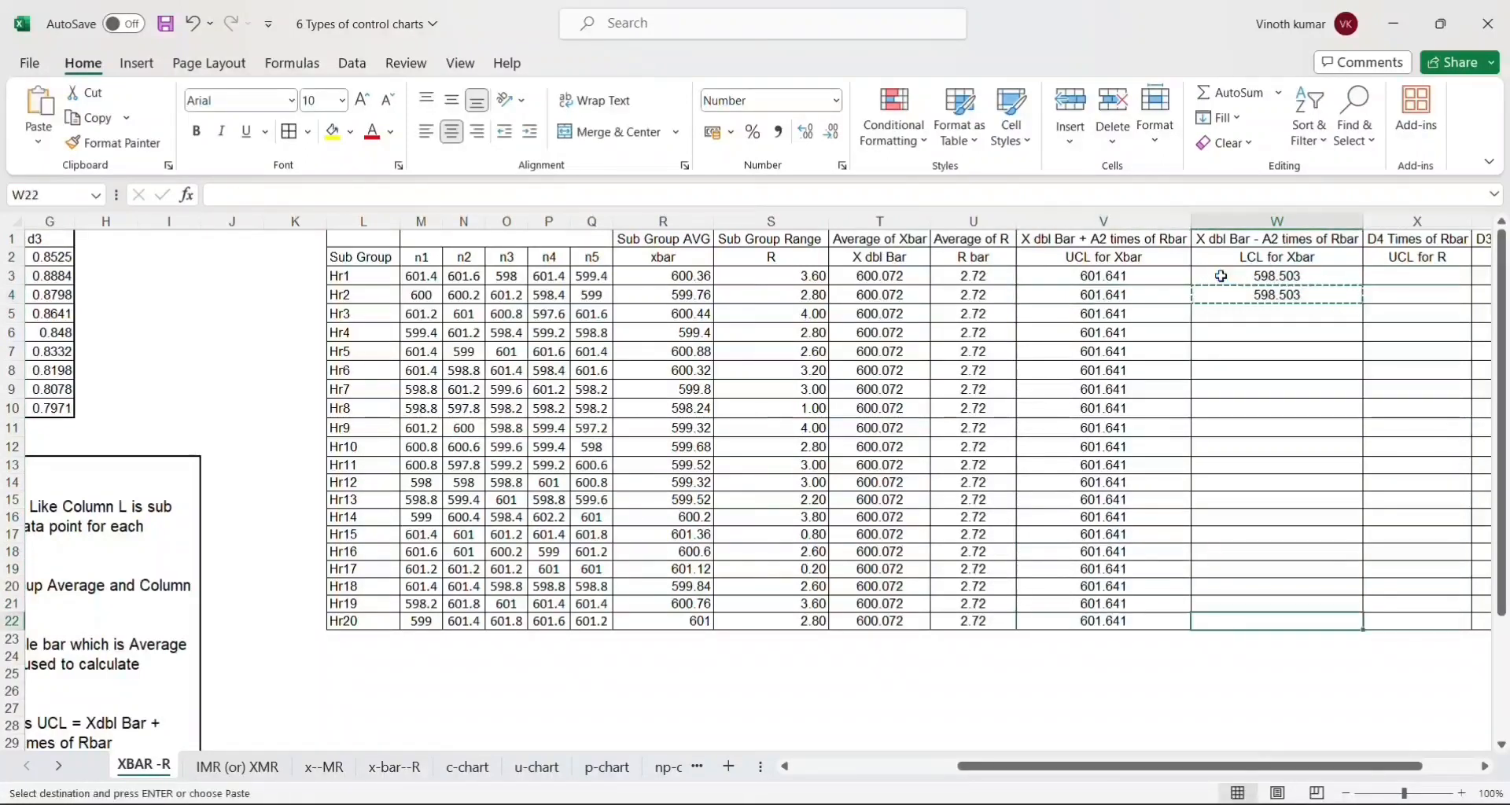
pyautogui.hotkey('ctrl', 'shift', 'Up')
pyautogui.hotkey('ctrl', 'v')
# Review the filled Xbar control limit columns and the headings of the UCL for R and LCL for R columns.
pyautogui.press('Right')
pyautogui.press('Right')
pyautogui.press('Right')
pyautogui.press('Right')
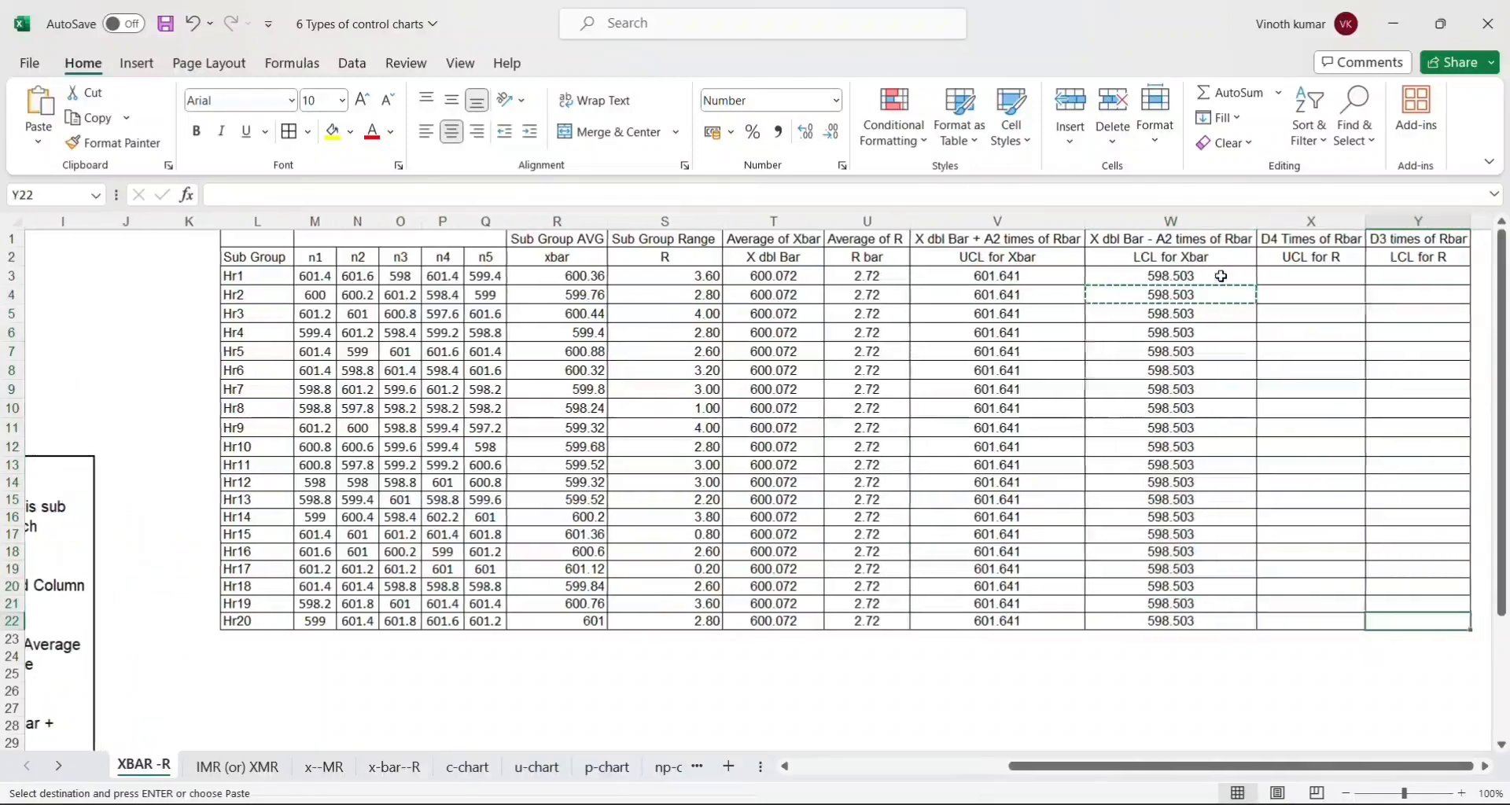
pyautogui.press('Left')
pyautogui.press('Left')
pyautogui.press('Left')
pyautogui.press('Left')
pyautogui.press('Left')
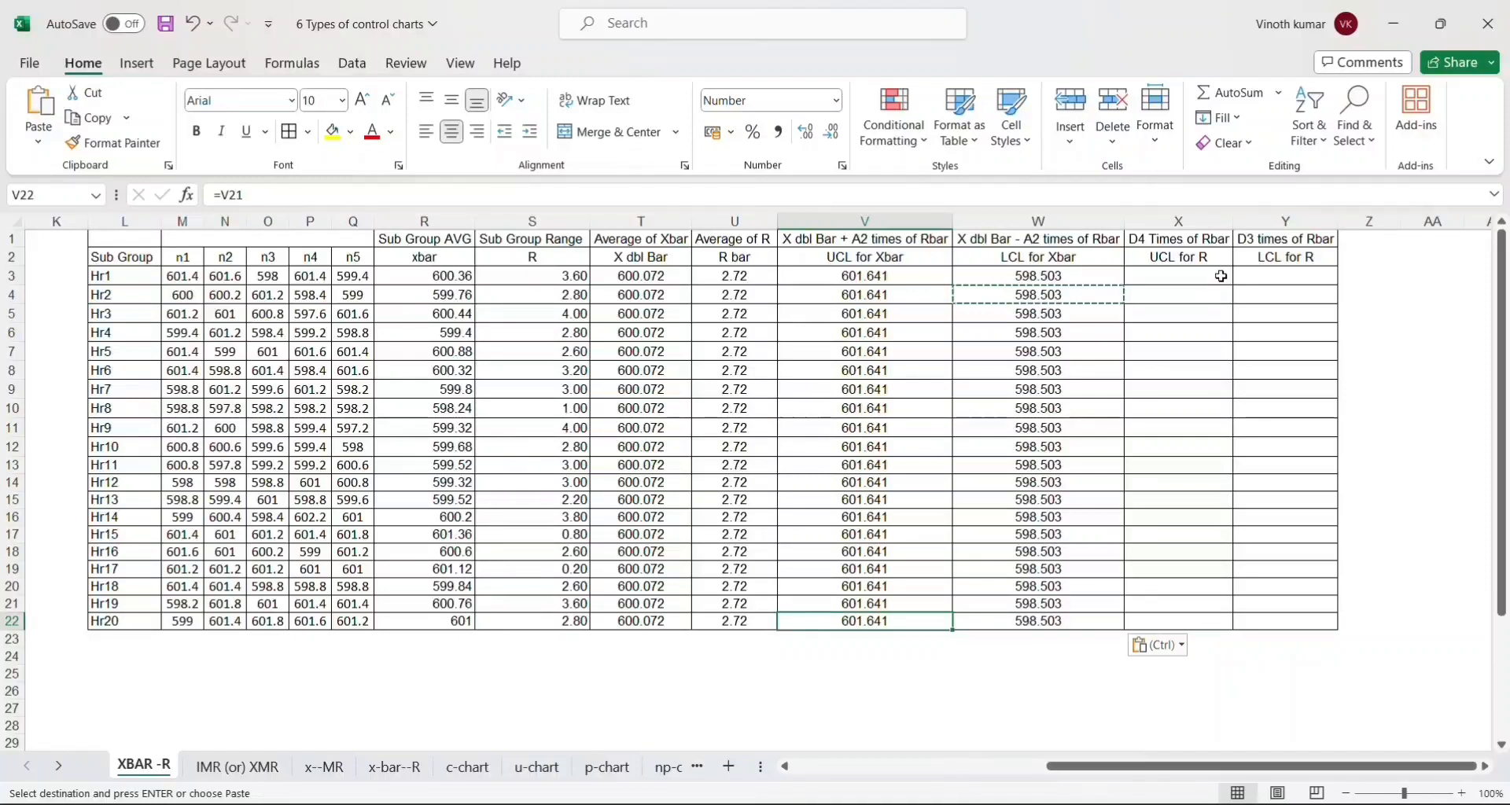
# Calculate the first UCL for R in X3 with the formula =U3*D5, using D4 for sample size 5.
pyautogui.click(1170, 273)
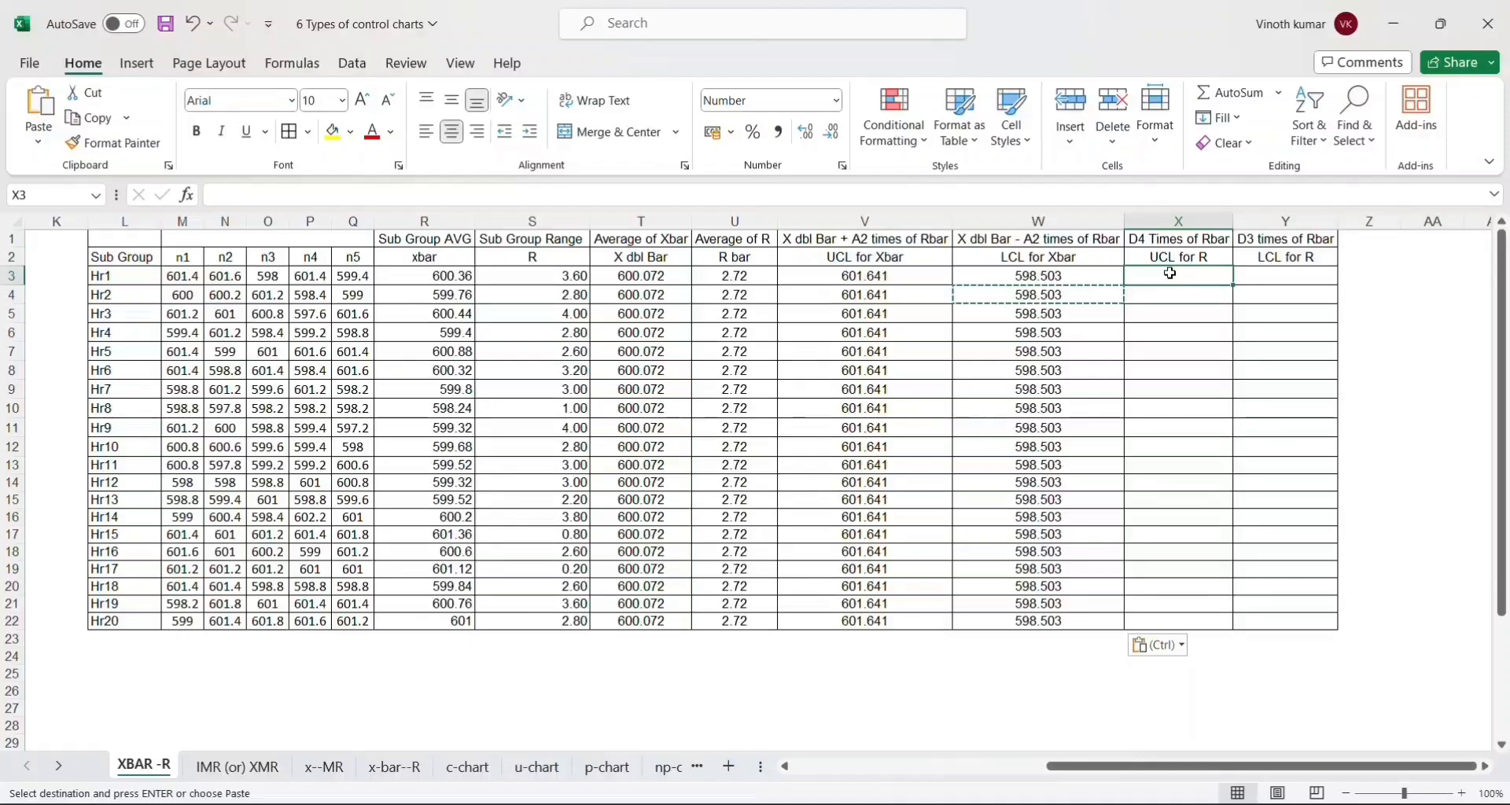
pyautogui.write('=')
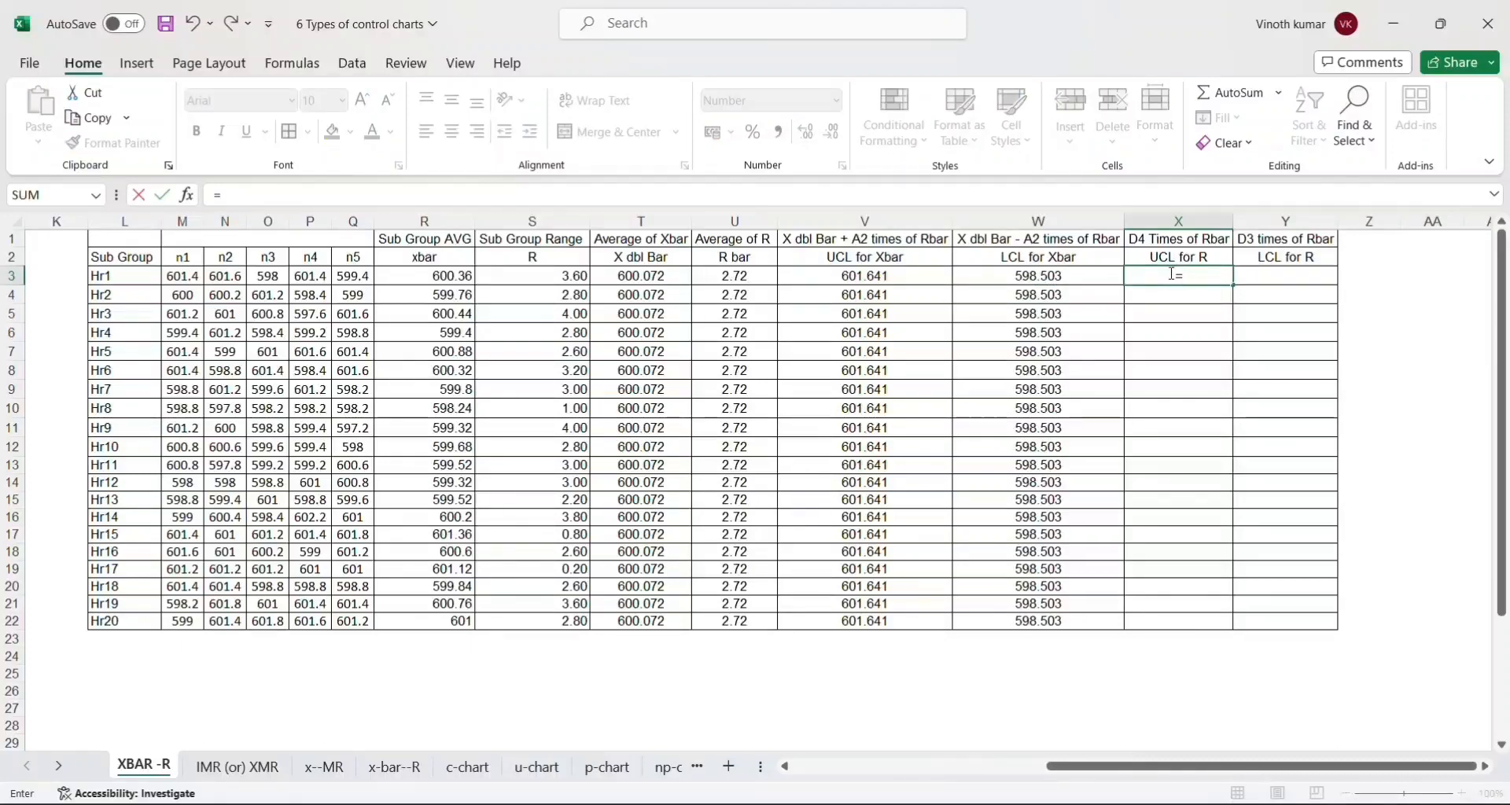
pyautogui.press('Left')
pyautogui.press('Left')
pyautogui.press('Left')
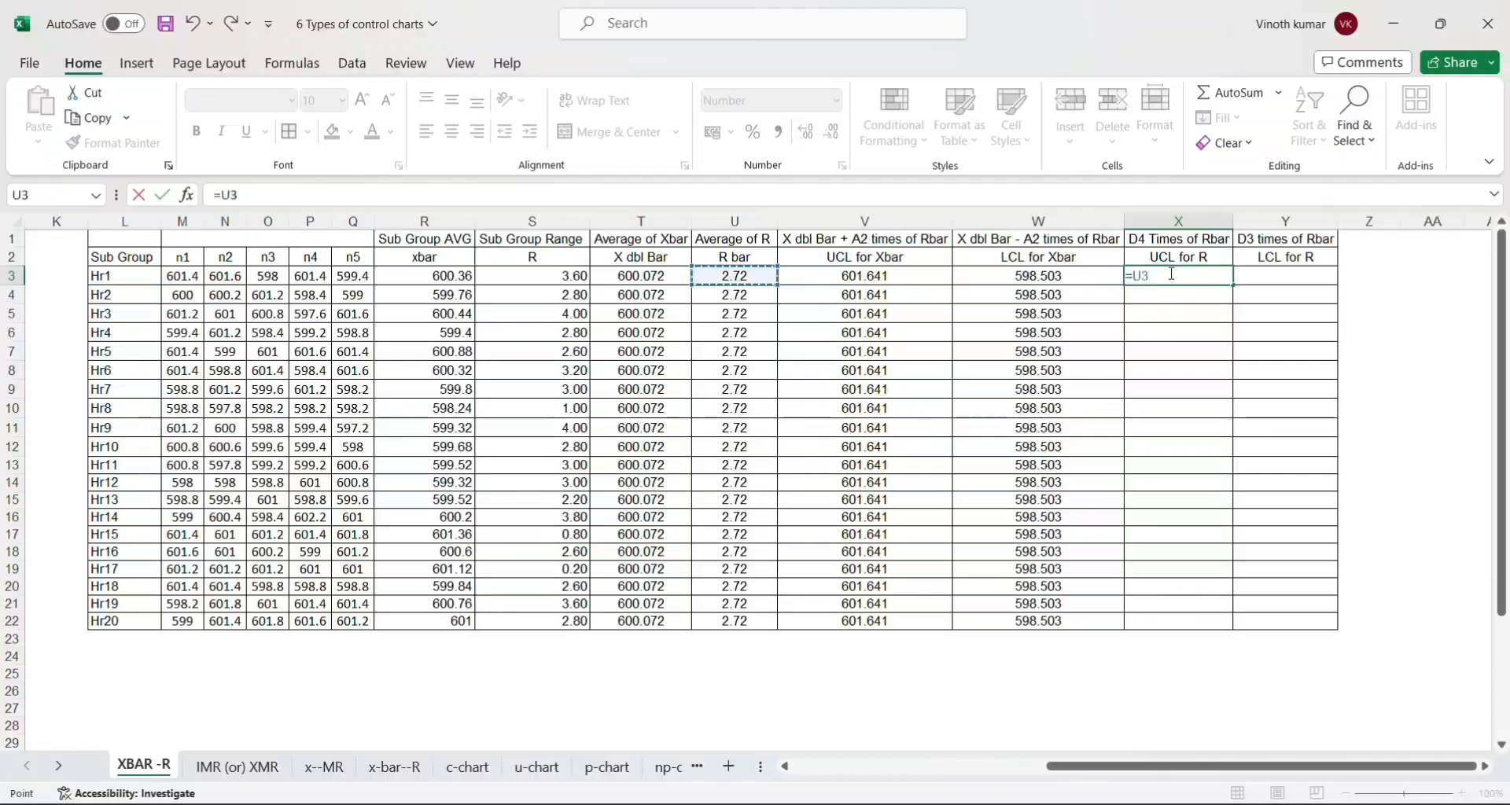
pyautogui.write('*')
pyautogui.press('Left')
pyautogui.press('Left')
pyautogui.press('Left')
pyautogui.press('Left')
pyautogui.press('Left')
pyautogui.press('Left')
pyautogui.press('Left')
pyautogui.press('Left')
pyautogui.press('Left')
pyautogui.press('Left')
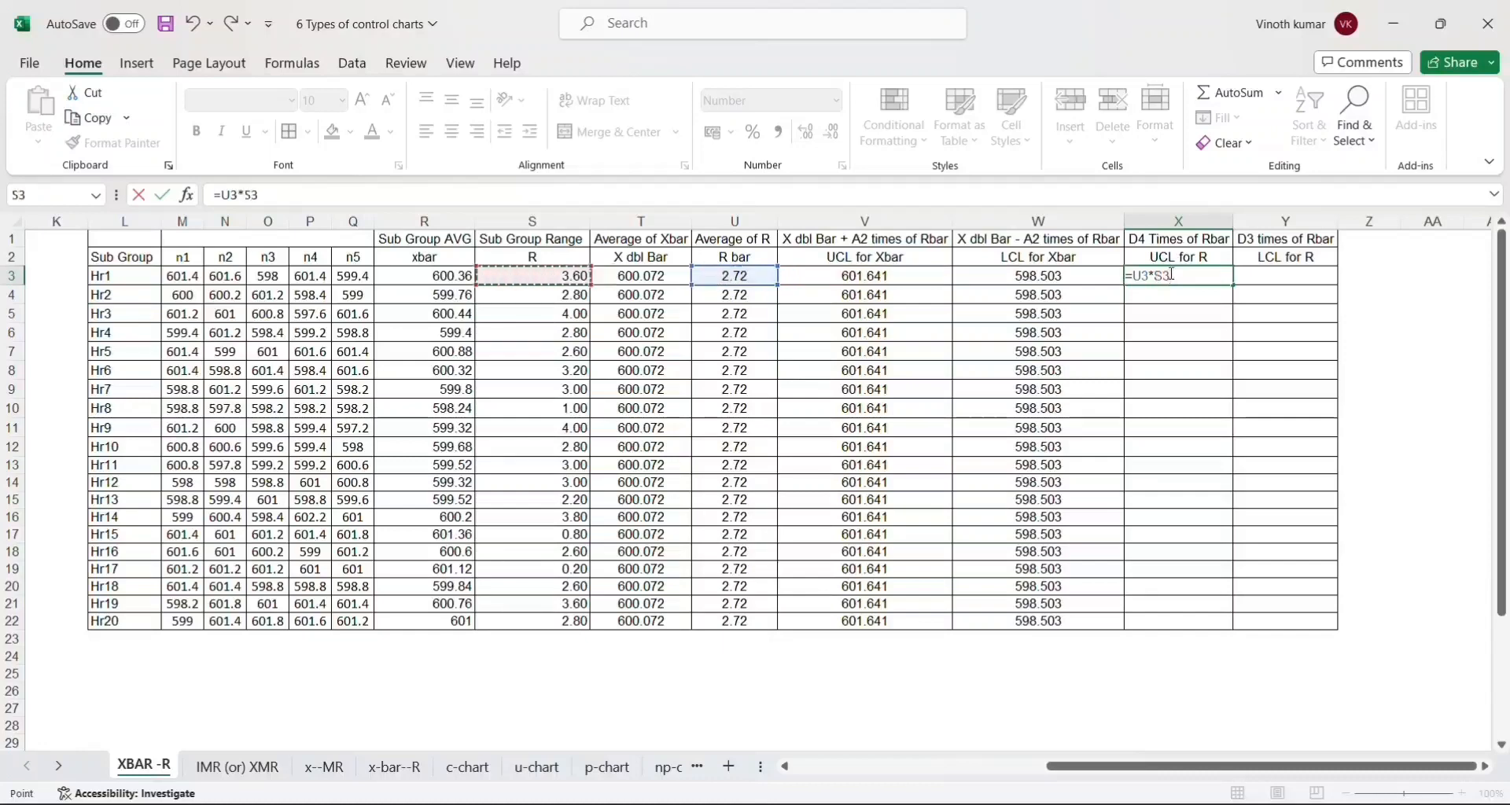
pyautogui.press('Left')
pyautogui.press('Left')
pyautogui.press('Left')
pyautogui.press('Left')
pyautogui.press('Left')
pyautogui.press('Left')
pyautogui.press('Left')
pyautogui.press('Left')
pyautogui.press('Left')
pyautogui.press('Left')
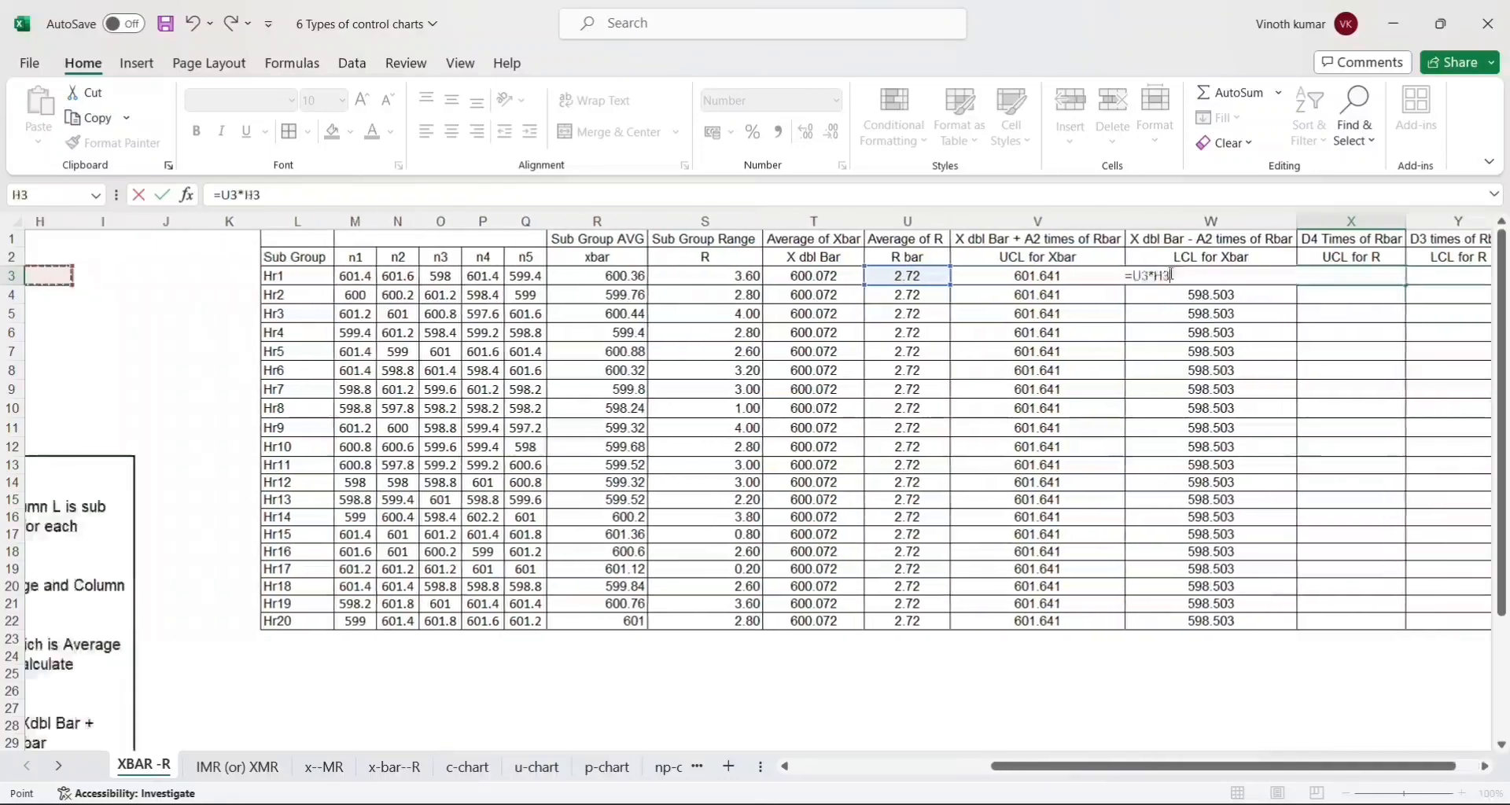
pyautogui.press('Left')
pyautogui.press('Left')
pyautogui.press('Left')
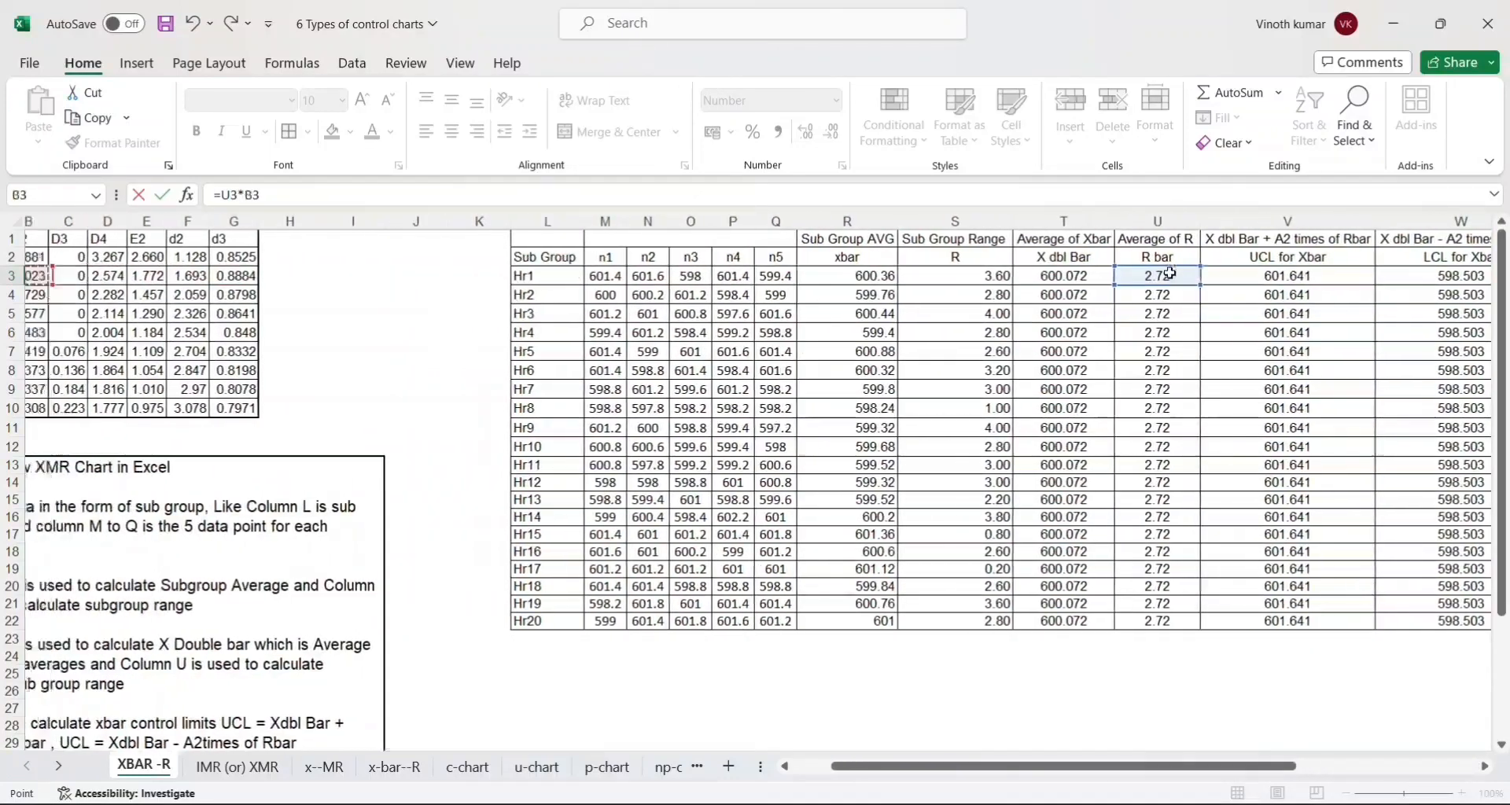
pyautogui.press('Down')
pyautogui.press('Down')
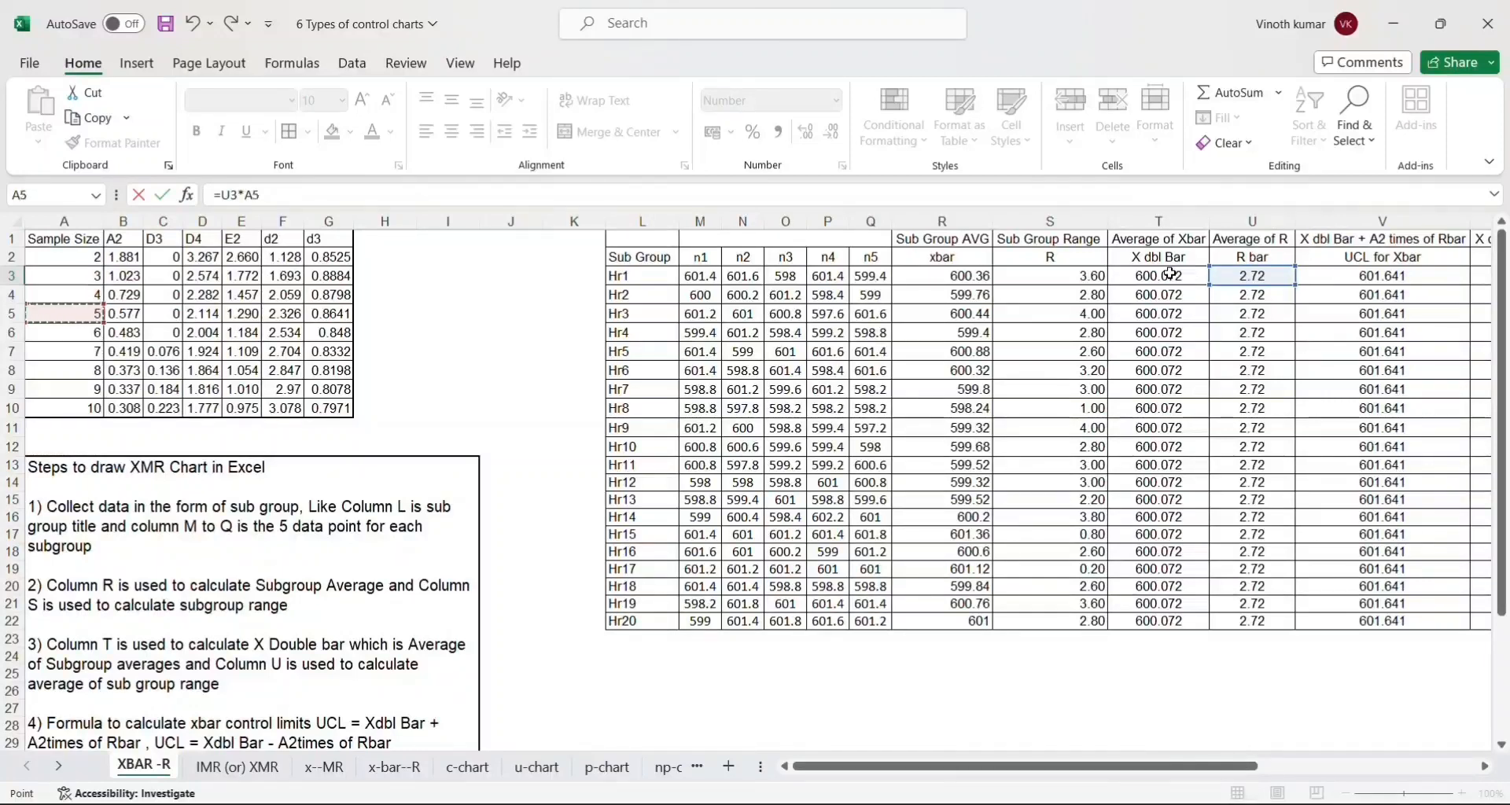
pyautogui.press('Right')
pyautogui.press('Right')
pyautogui.press('Right')
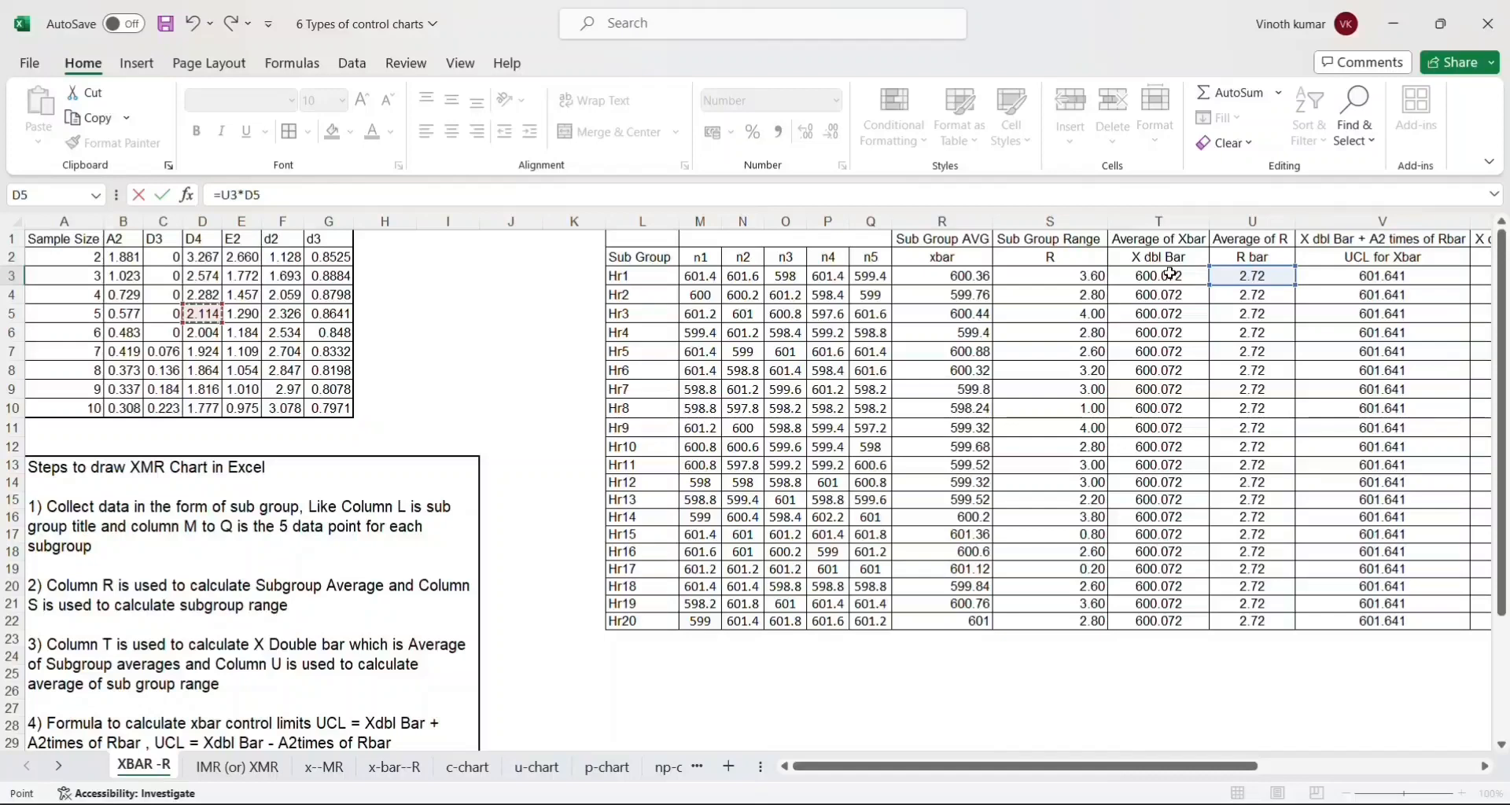
pyautogui.press('Return')
# Link X4 in the UCL for R column to the cell above with the formula =X3.
pyautogui.press('Right')
pyautogui.press('Right')
pyautogui.press('Up')
pyautogui.press('Up')
pyautogui.press('Left')
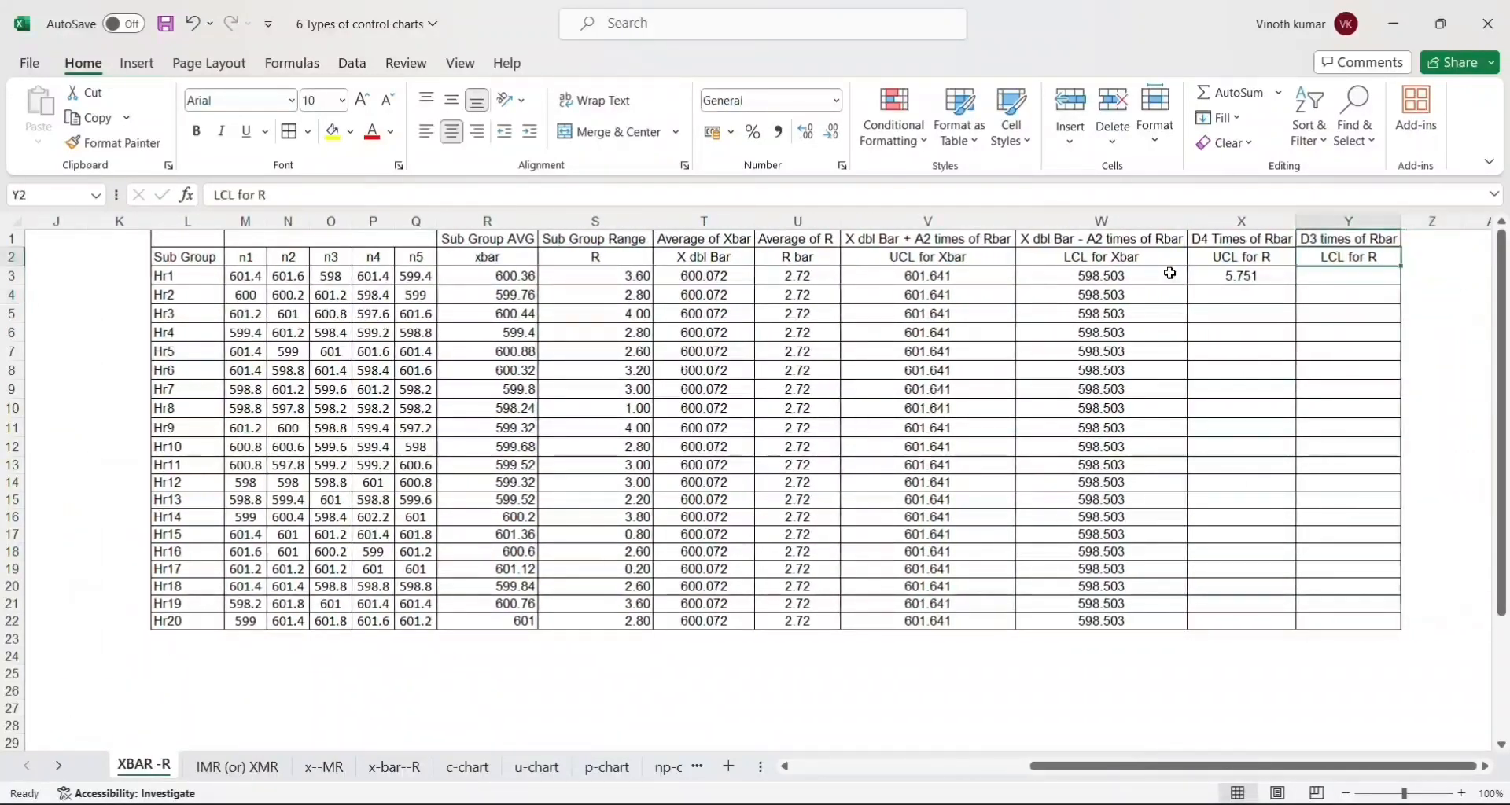
pyautogui.press('Down')
pyautogui.press('Left')
pyautogui.press('Down')
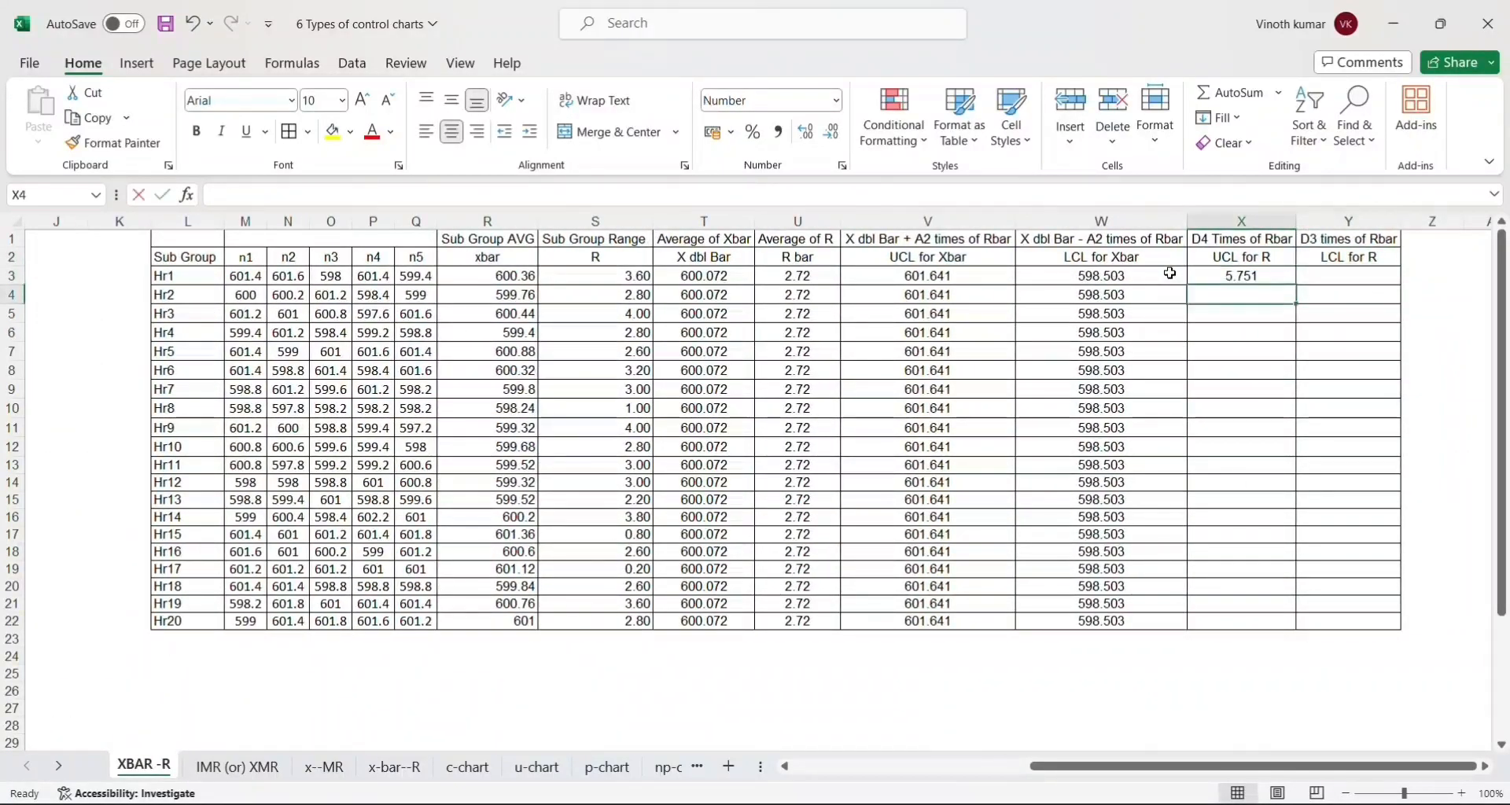
pyautogui.write('=')
pyautogui.press('Up')
pyautogui.hotkey('ctrl', 'Return')
# Copy the X4 formula down the UCL for R column to X22.
pyautogui.hotkey('ctrl', 'c')
pyautogui.press('Left')
pyautogui.hotkey('ctrl', 'Down')
pyautogui.press('Right')
pyautogui.hotkey('ctrl', 'shift', 'Up')
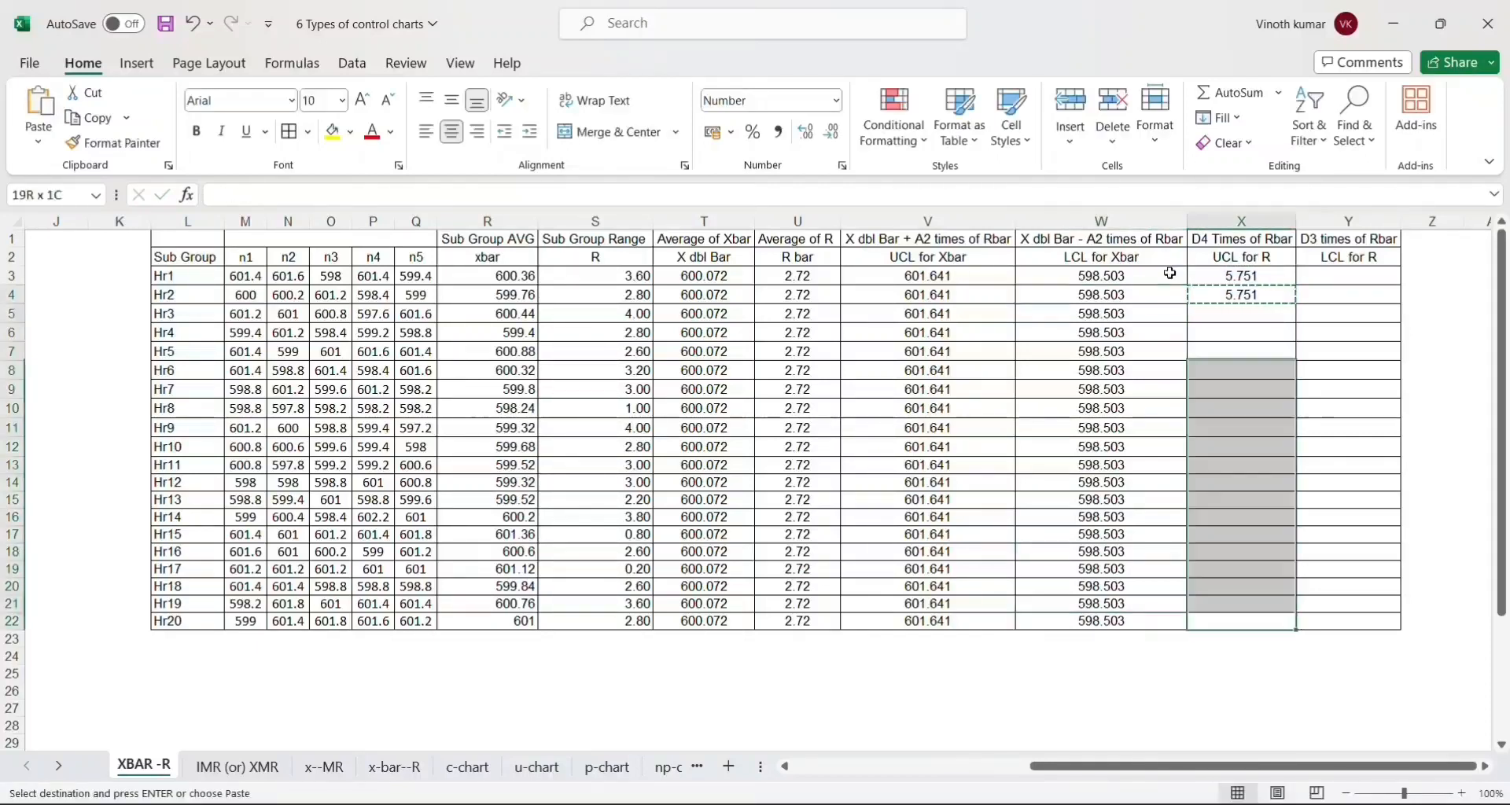
pyautogui.hotkey('ctrl', 'v')
pyautogui.hotkey('ctrl', 'Up')
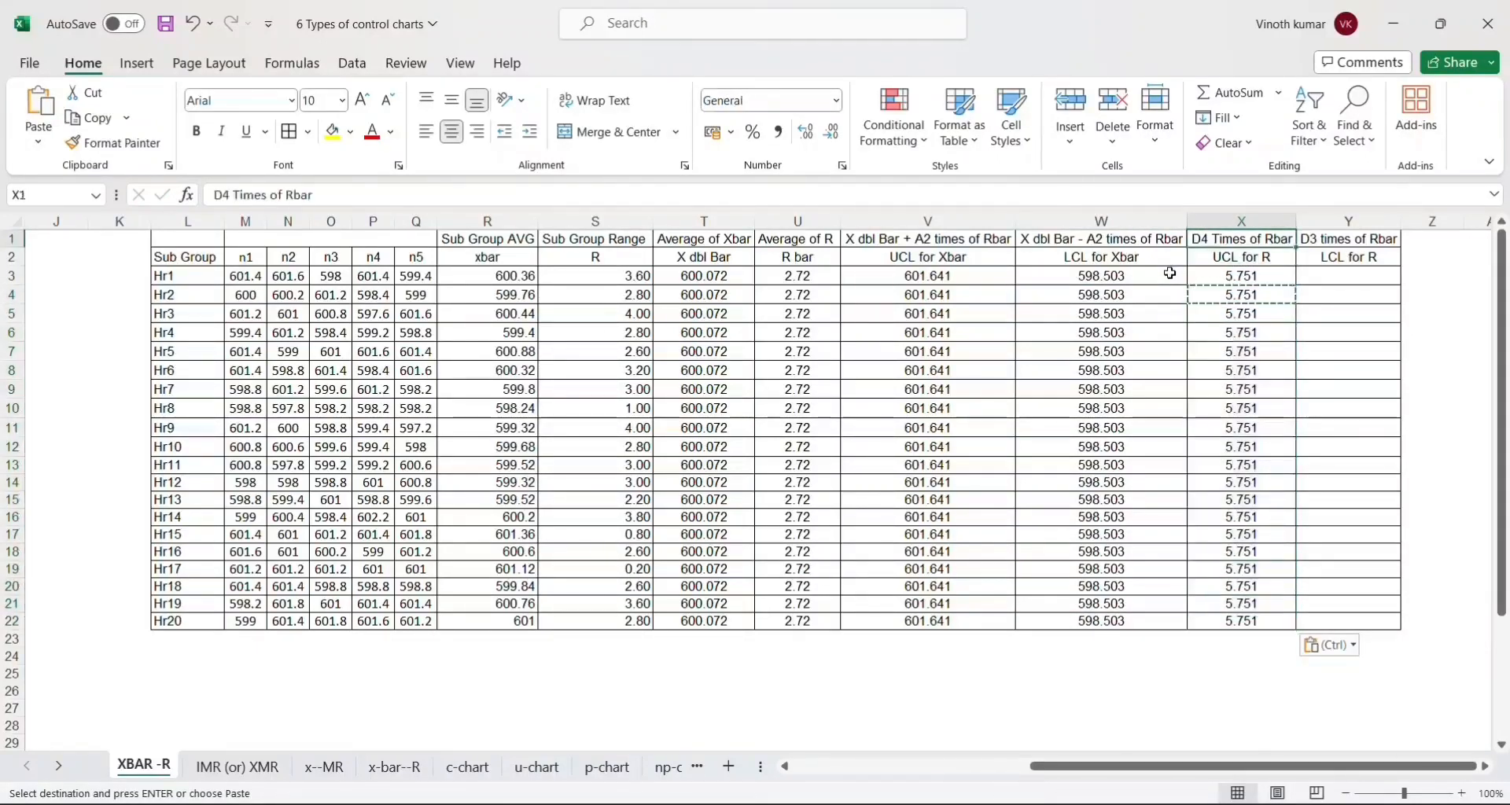
# Calculate the first LCL for R in Y3 by multiplying R bar in U3 by the D3 constant for sample size 5.
pyautogui.press('Down')
pyautogui.press('Down')
pyautogui.press('Right')
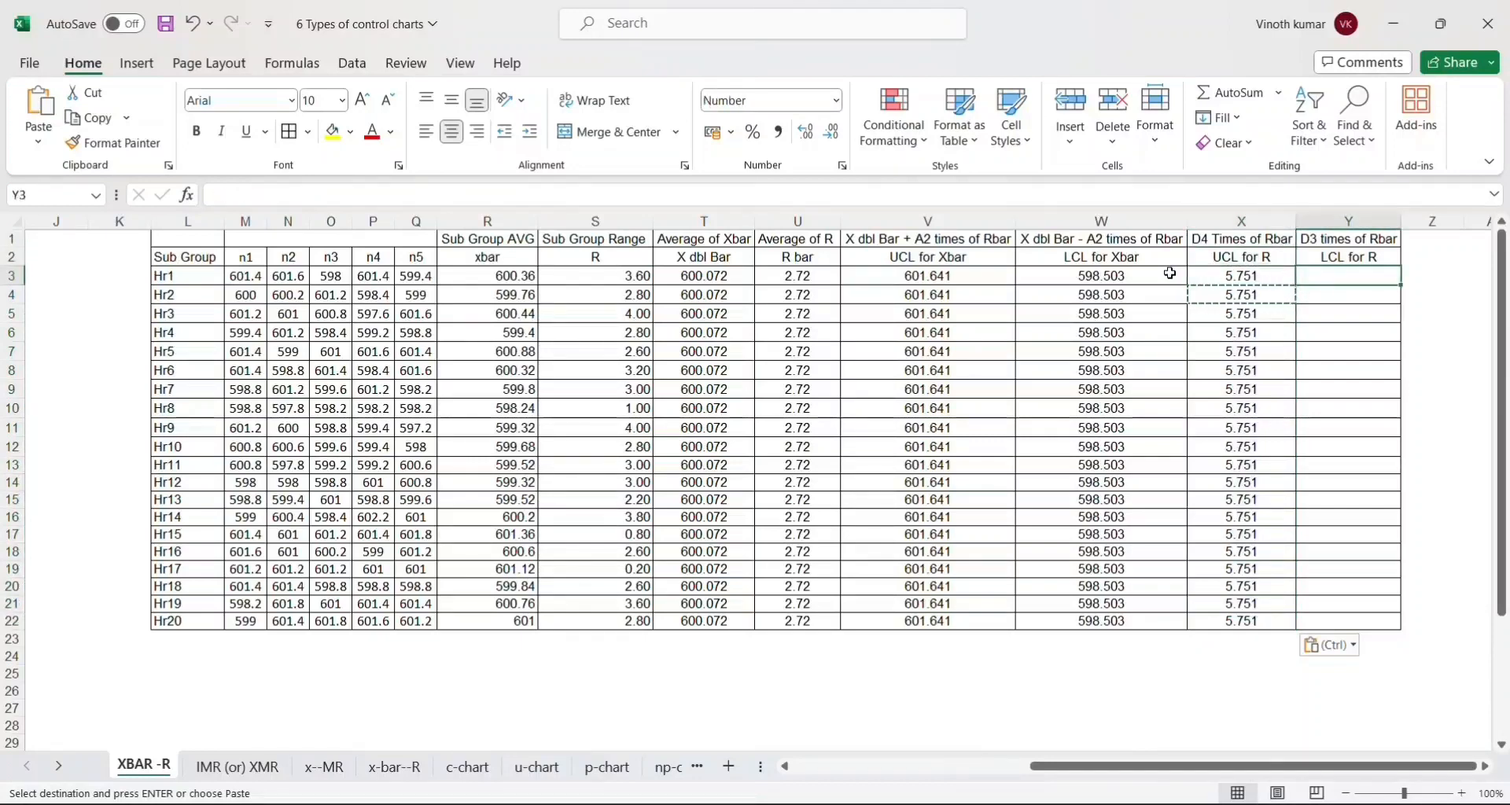
pyautogui.write('=')
pyautogui.press('Left')
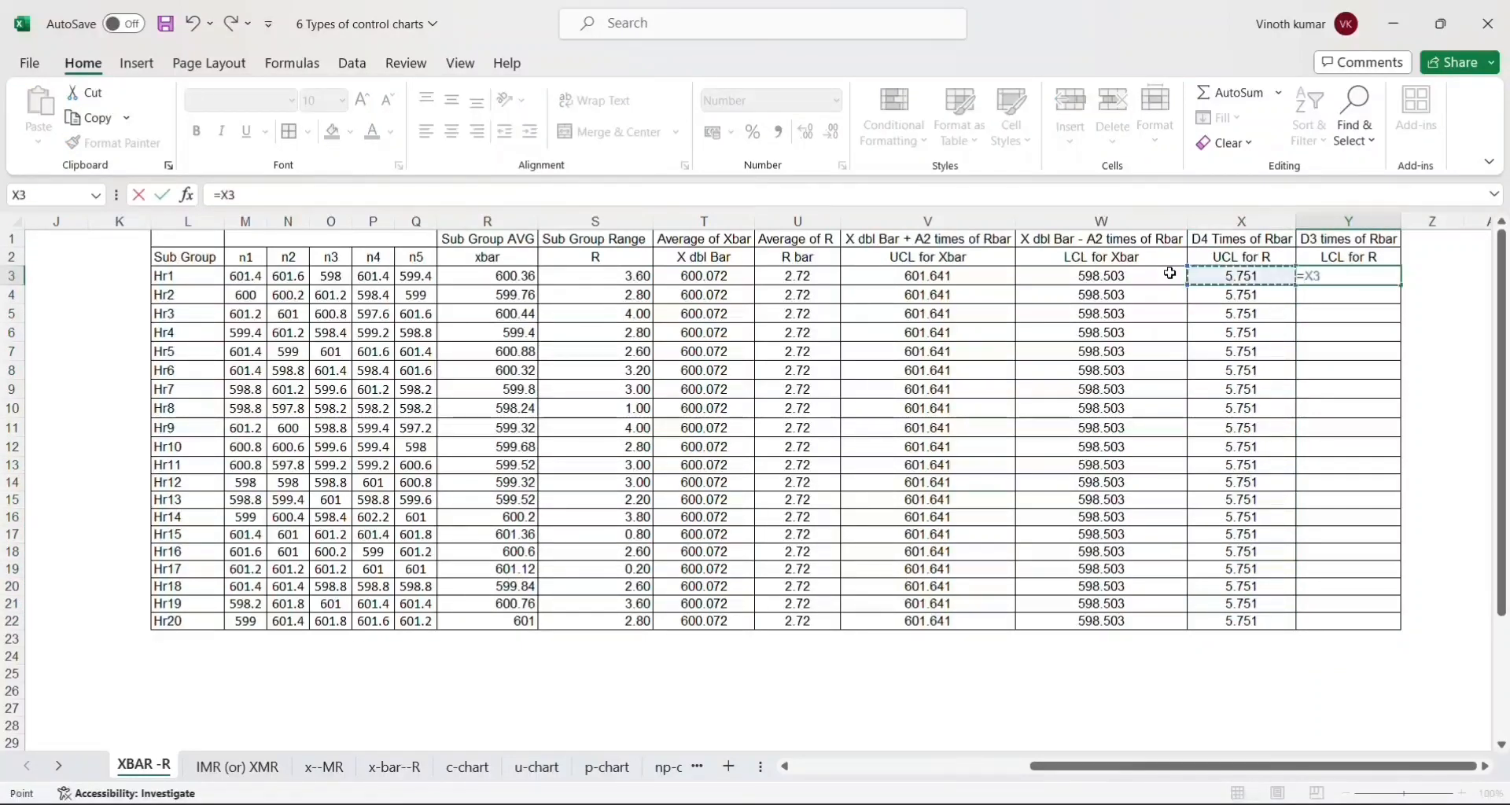
pyautogui.press('Home')
pyautogui.press('Right')
pyautogui.press('Right')
pyautogui.press('Right')
pyautogui.press('Right')
pyautogui.press('Right')
pyautogui.press('Right')
pyautogui.press('Right')
pyautogui.press('Right')
pyautogui.press('Right')
pyautogui.press('Right')
pyautogui.press('Right')
pyautogui.press('Right')
pyautogui.press('Right')
pyautogui.press('Right')
pyautogui.press('Right')
pyautogui.press('Right')
pyautogui.press('Right')
pyautogui.press('Right')
pyautogui.press('Right')
pyautogui.press('Right')
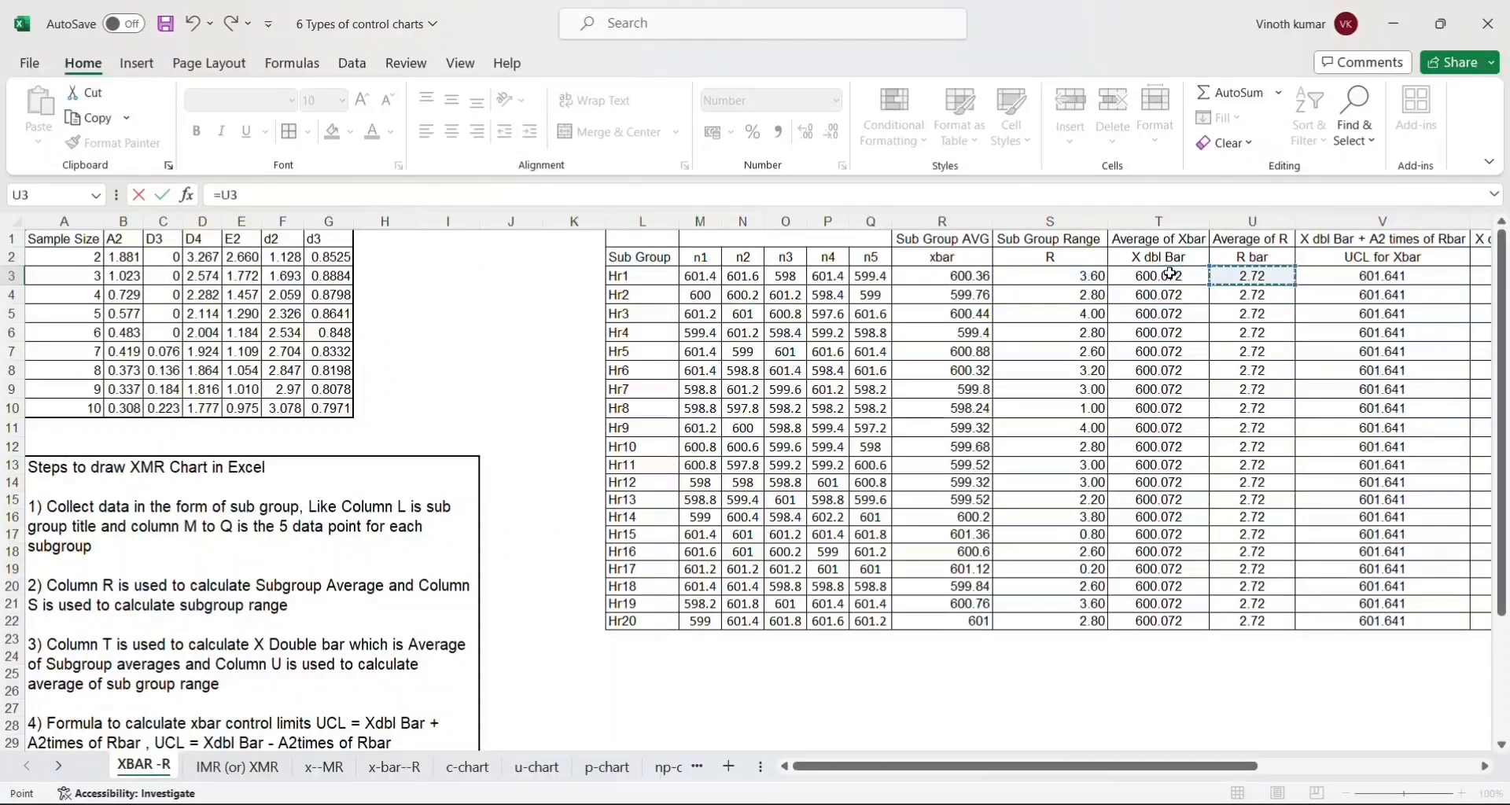
pyautogui.write('*')
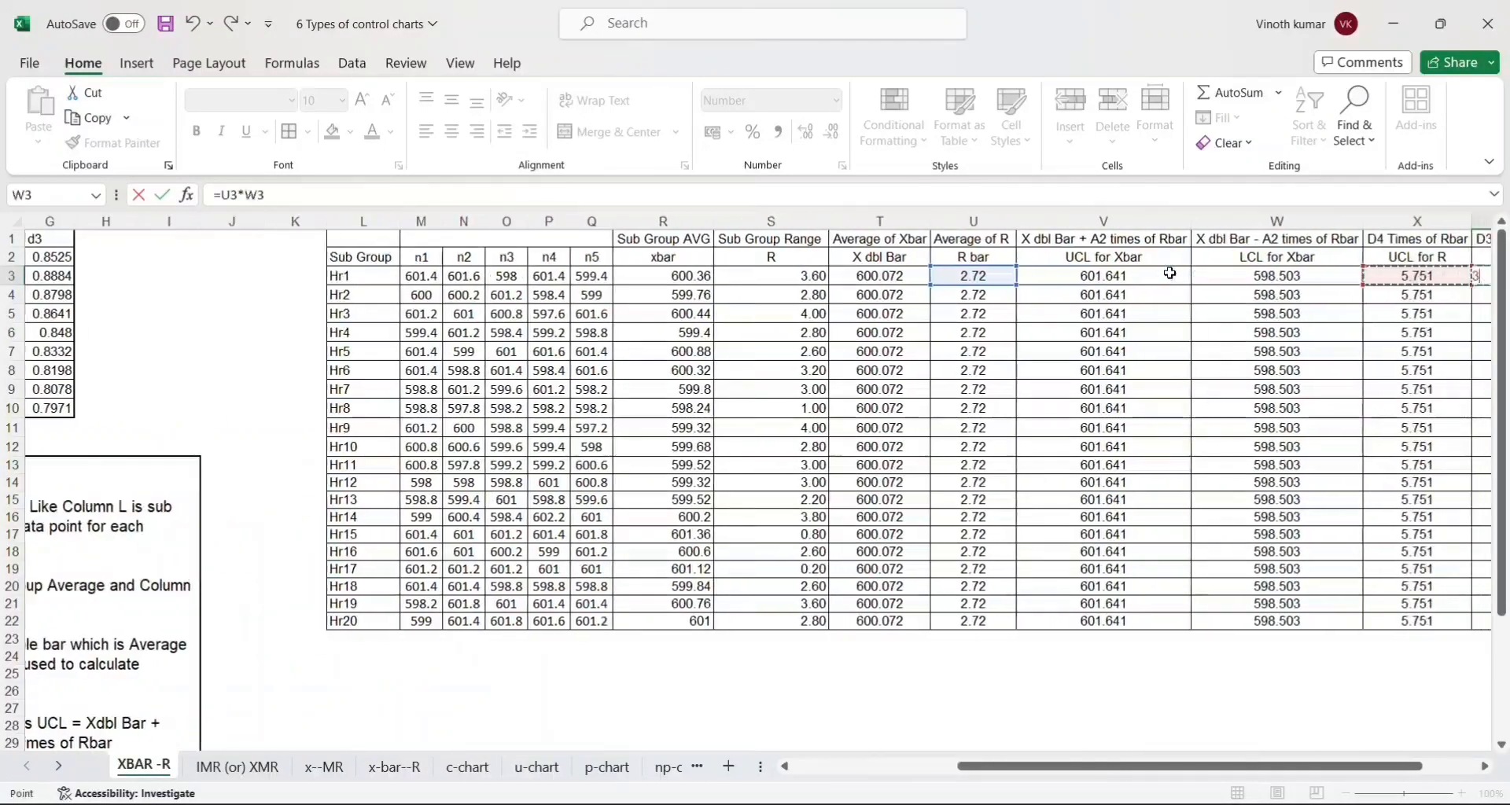
pyautogui.press('Home')
pyautogui.press('Down')
pyautogui.press('Down')
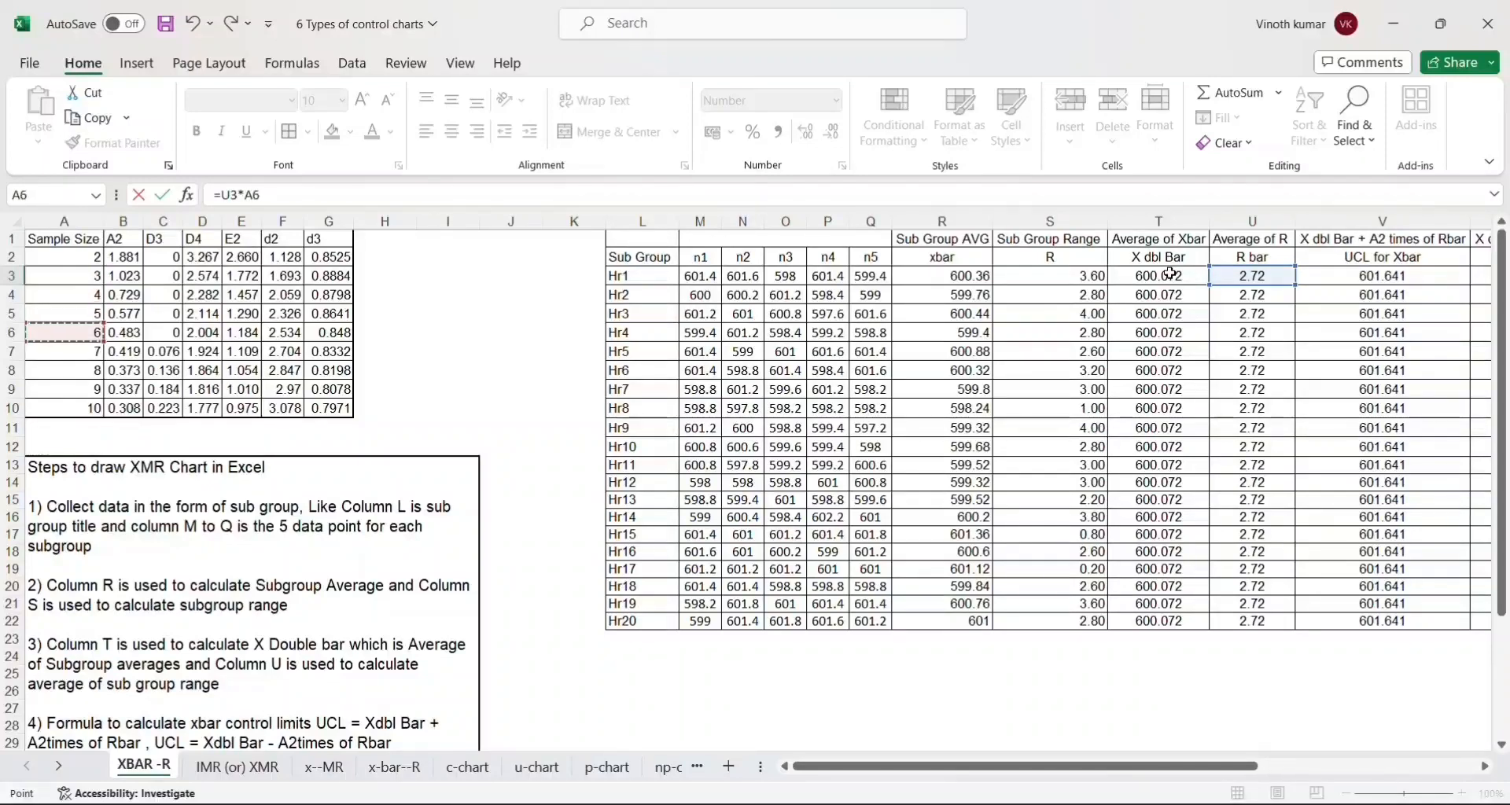
pyautogui.press('Right')
pyautogui.press('Right')
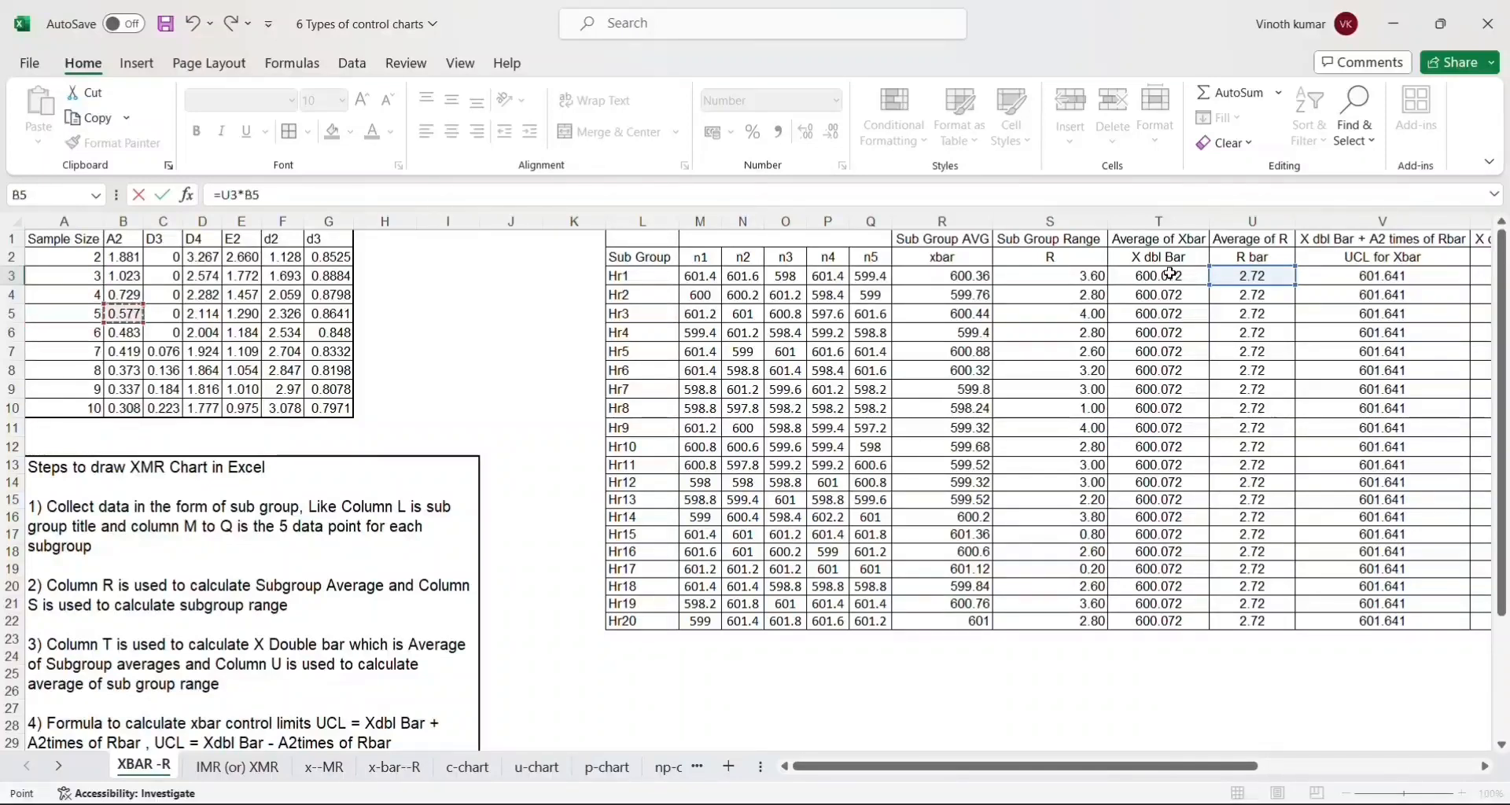
pyautogui.press('Return')
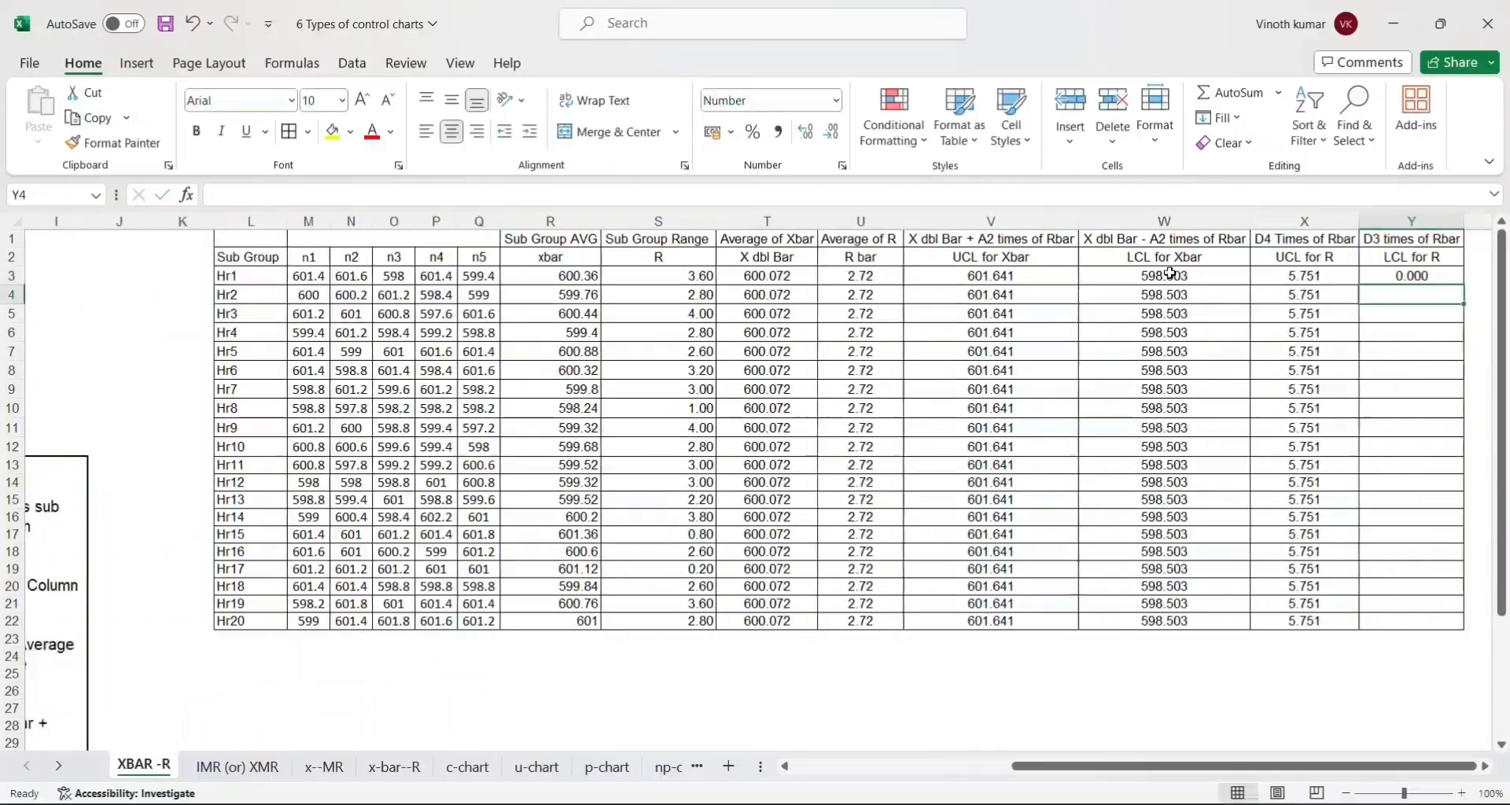
# Link Y4 in the LCL for R column to the cell above with the formula =Y3.
pyautogui.press('Up')
pyautogui.press('Down')
pyautogui.write('=')
pyautogui.press('Up')
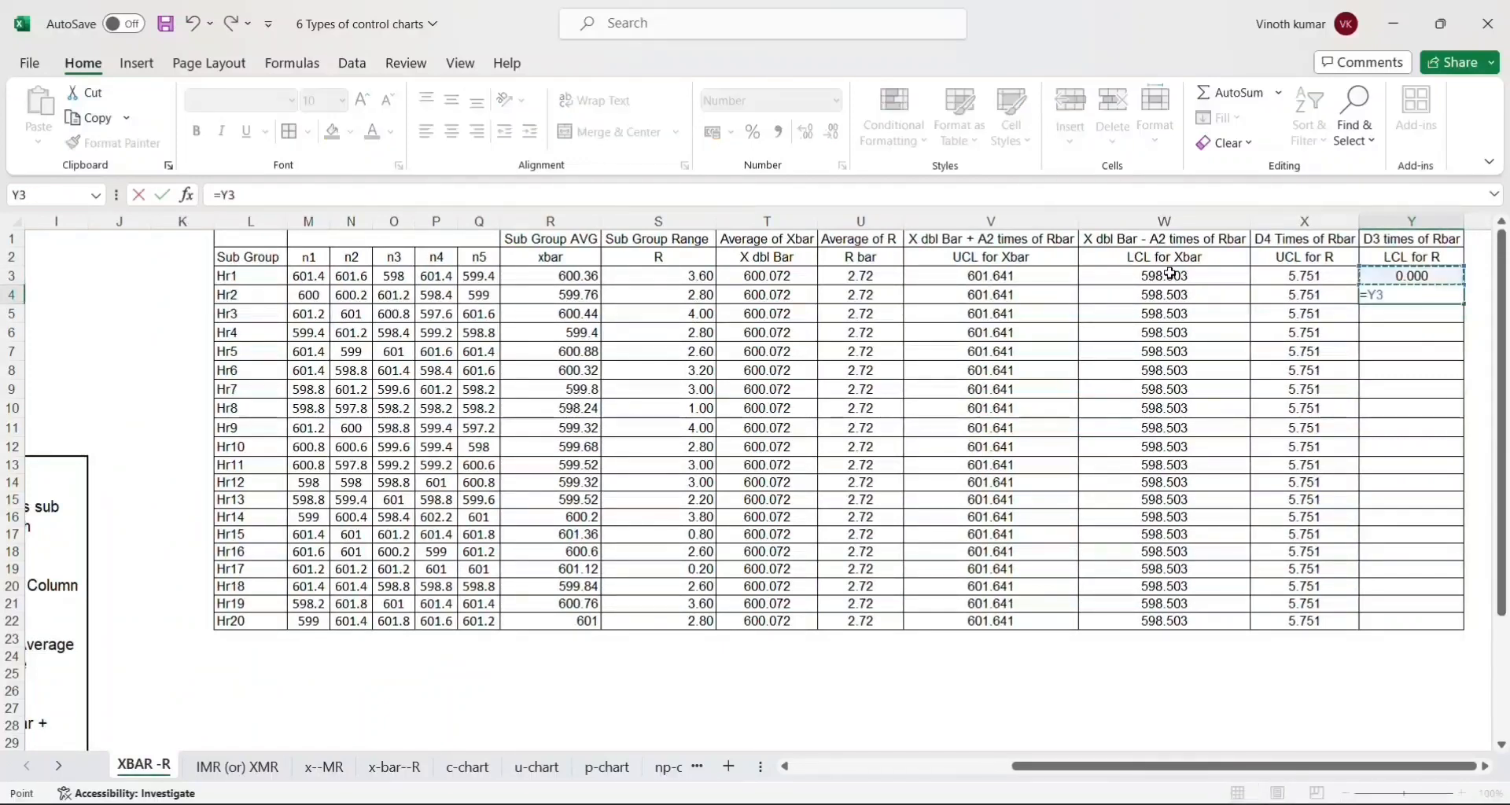
pyautogui.press('Return')
pyautogui.press('Up')
# Copy the Y4 formula down the LCL for R column to Y22.
pyautogui.hotkey('ctrl', 'c')
pyautogui.press('Left')
pyautogui.hotkey('ctrl', 'Down')
pyautogui.press('Right')
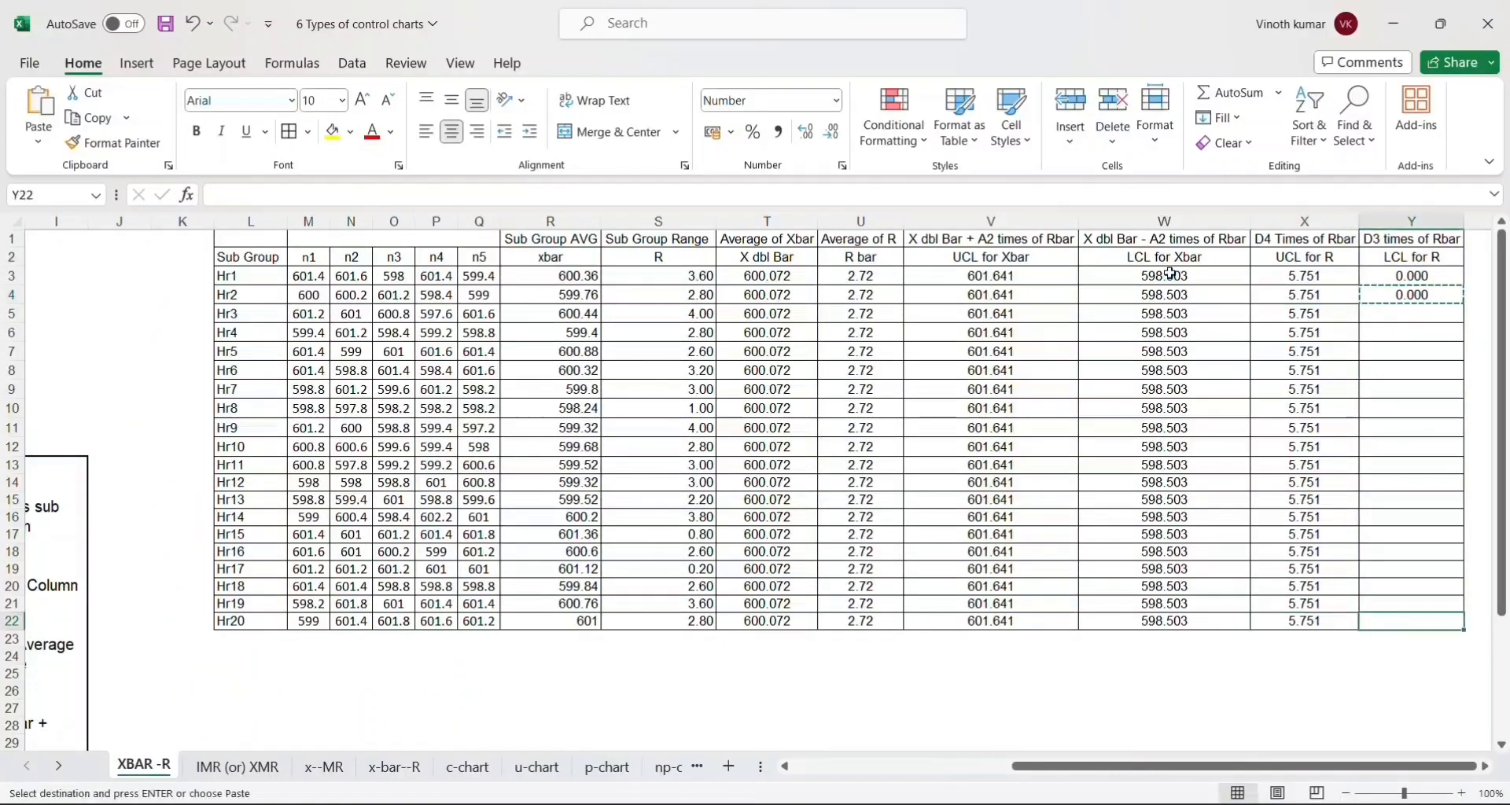
pyautogui.hotkey('ctrl', 'shift', 'Up')
pyautogui.hotkey('ctrl', 'v')
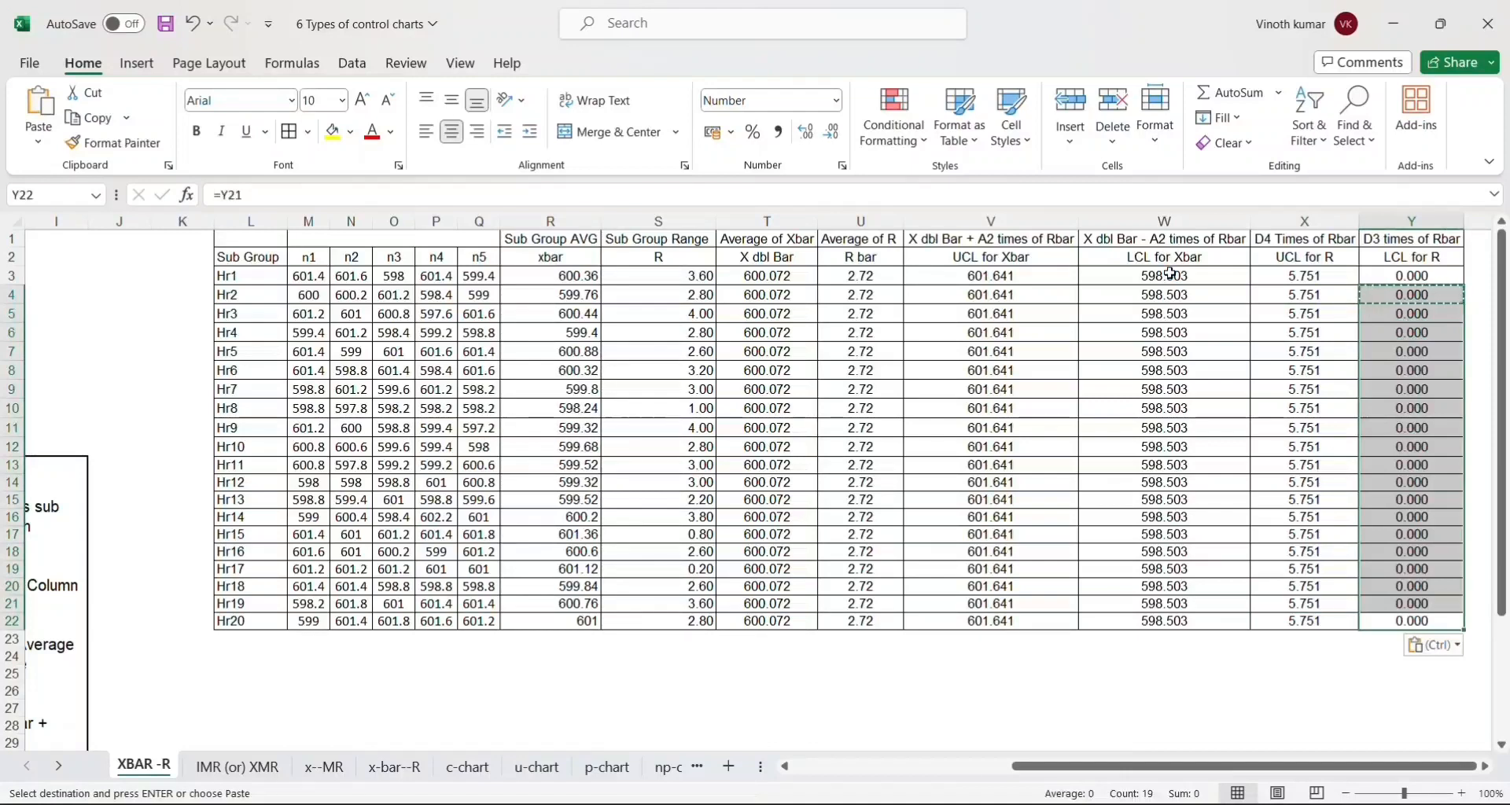
# Review the written chart instructions below the constants table, including the Xbar and Rbar control limit formulas.
pyautogui.press('Left')
pyautogui.press('Left')
pyautogui.press('Left')
pyautogui.hotkey('ctrl', 'Left')
pyautogui.hotkey('ctrl', 'Left')
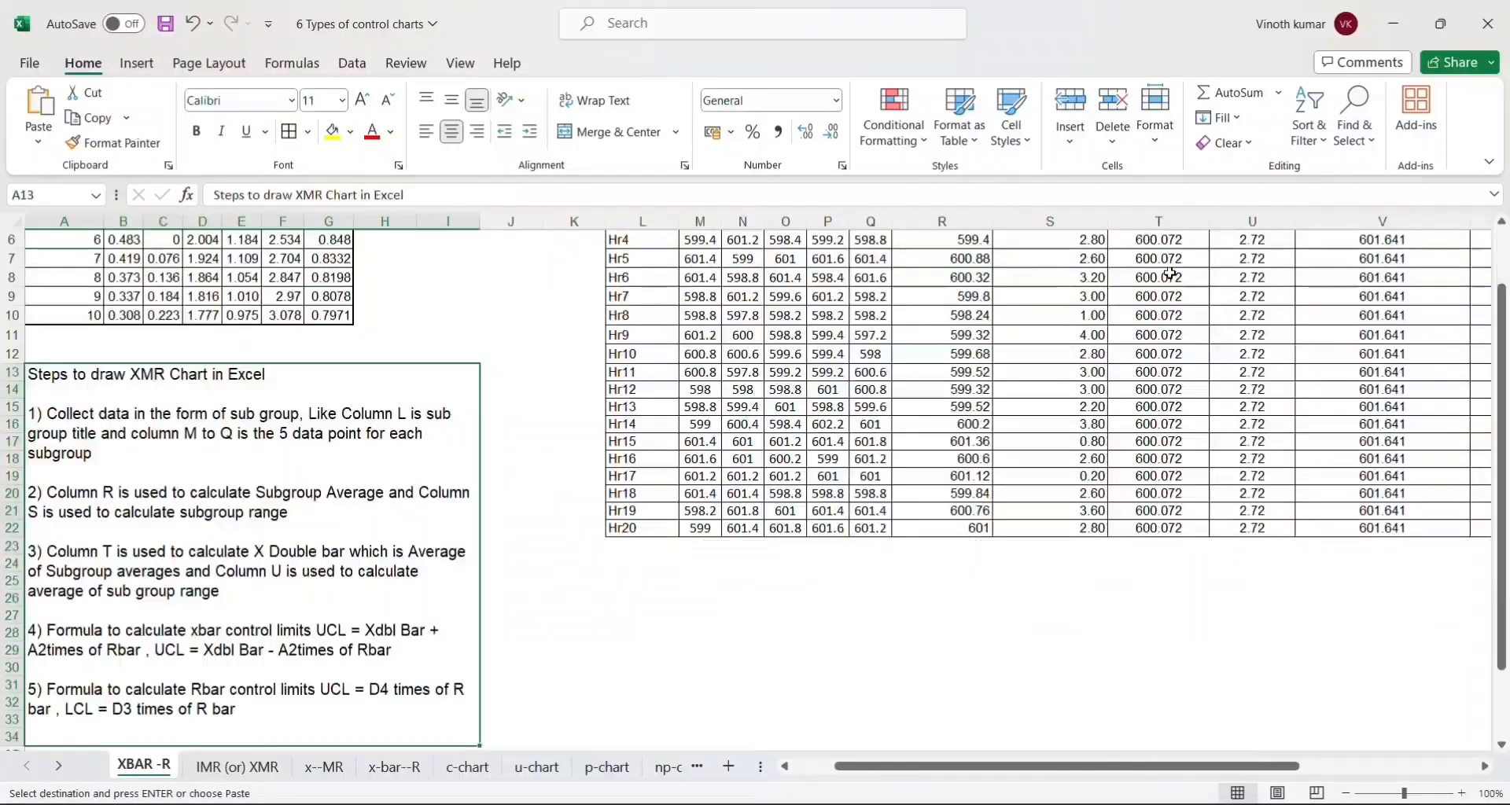
pyautogui.press('Up')
pyautogui.press('Right')
pyautogui.press('Right')
pyautogui.press('Right')
pyautogui.press('Right')
pyautogui.press('Up')
pyautogui.press('Up')
pyautogui.press('Up')
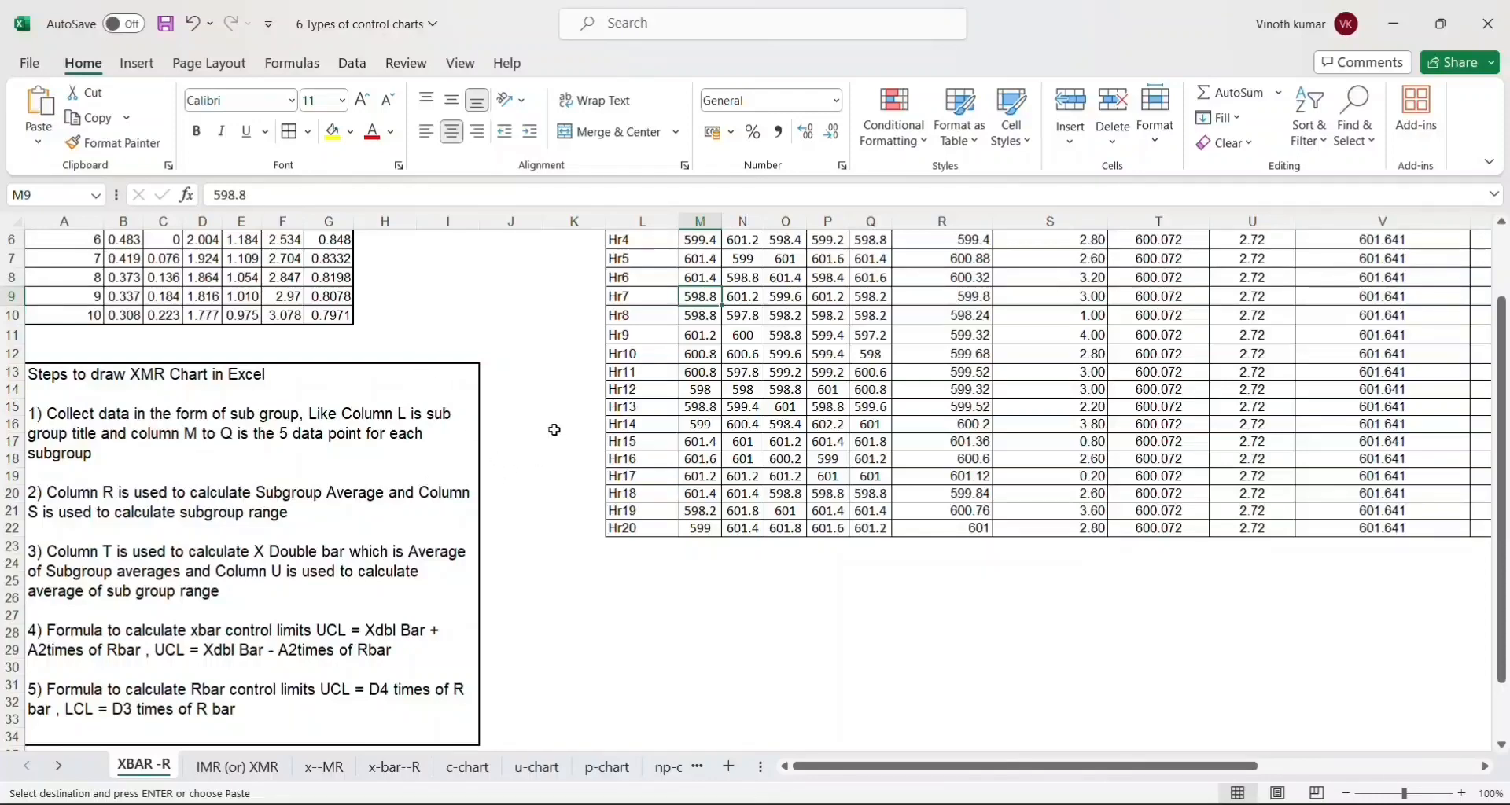
# Examine the Hr1 row from the subgroup label through data points n1 to n5 to the xbar and R formulas.
pyautogui.press('Left')
pyautogui.press('Left')
pyautogui.press('Up')
pyautogui.press('Up')
pyautogui.press('Up')
pyautogui.press('Up')
pyautogui.press('Up')
pyautogui.press('Up')
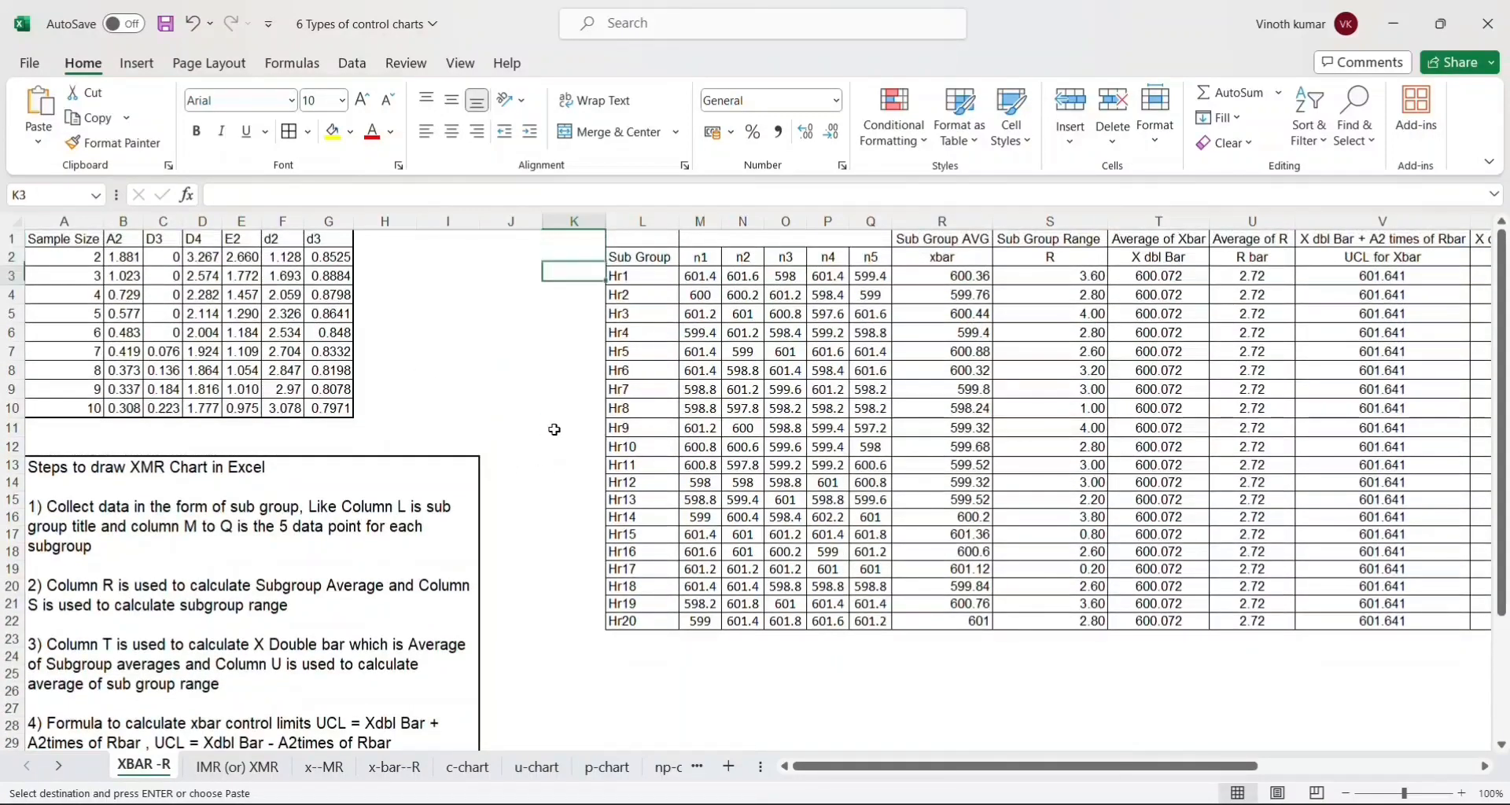
pyautogui.press('Down')
pyautogui.press('Right')
pyautogui.press('Up')
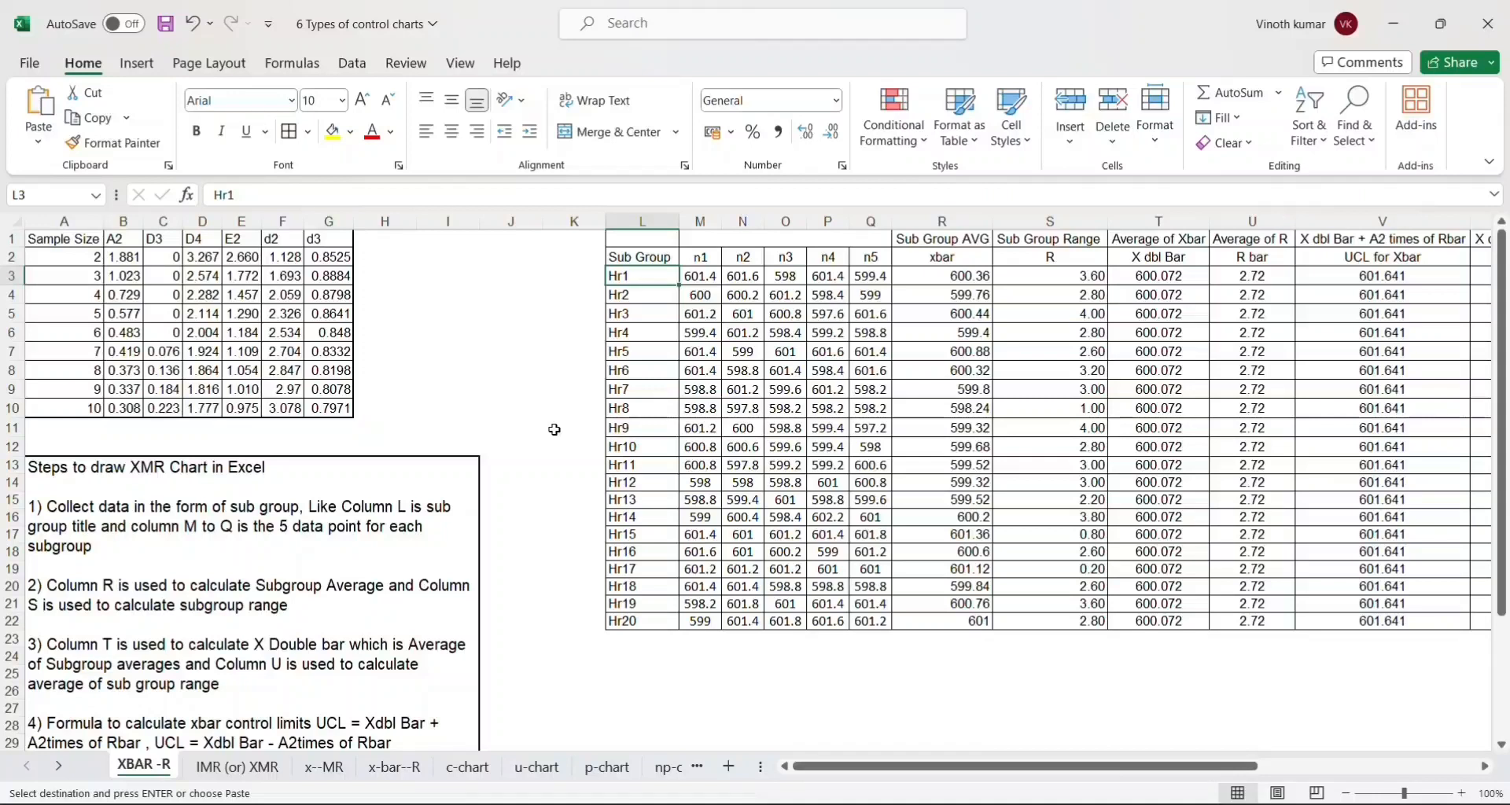
pyautogui.press('Left')
pyautogui.press('Right')
pyautogui.press('Right')
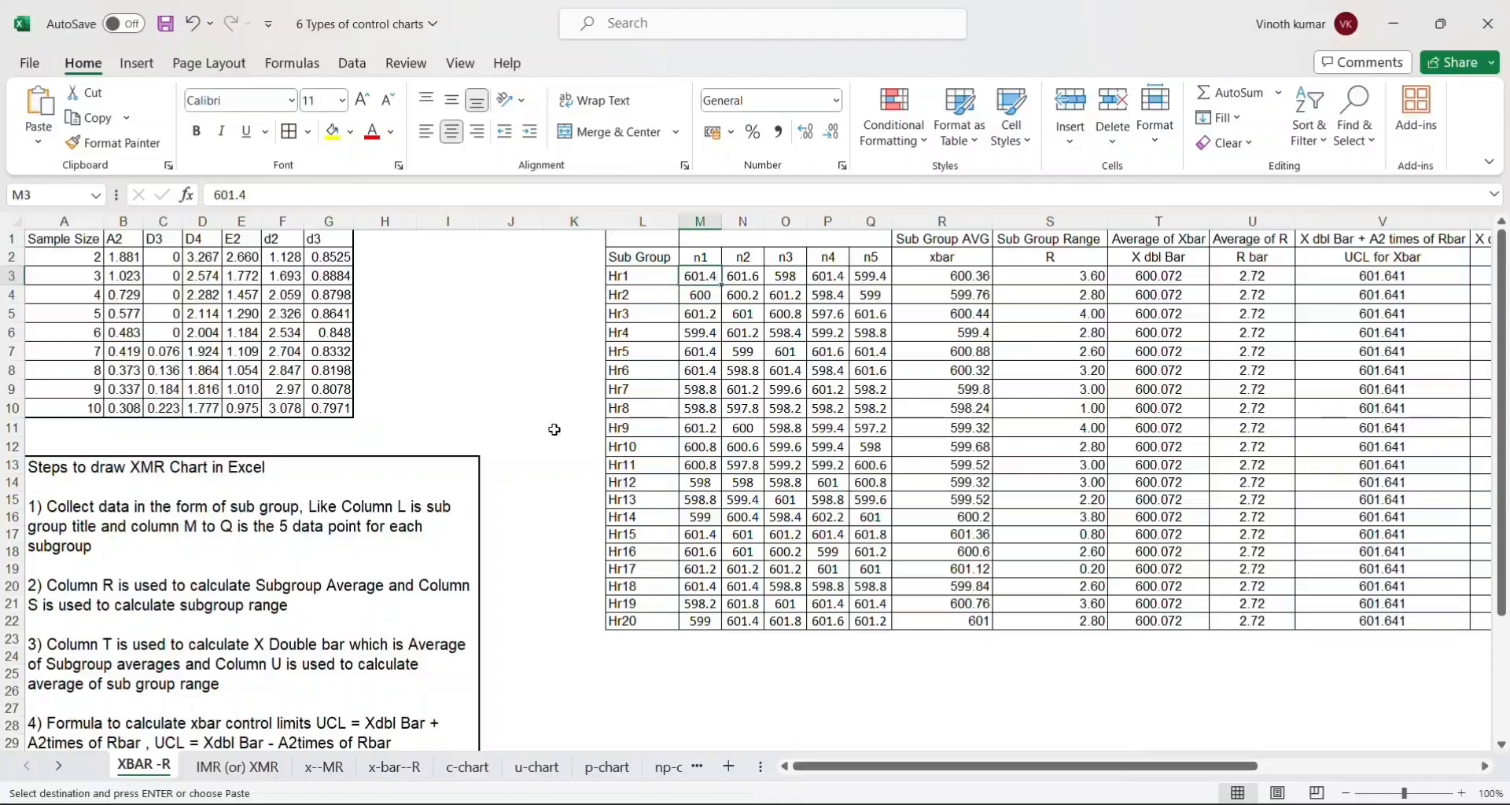
pyautogui.press('Left')
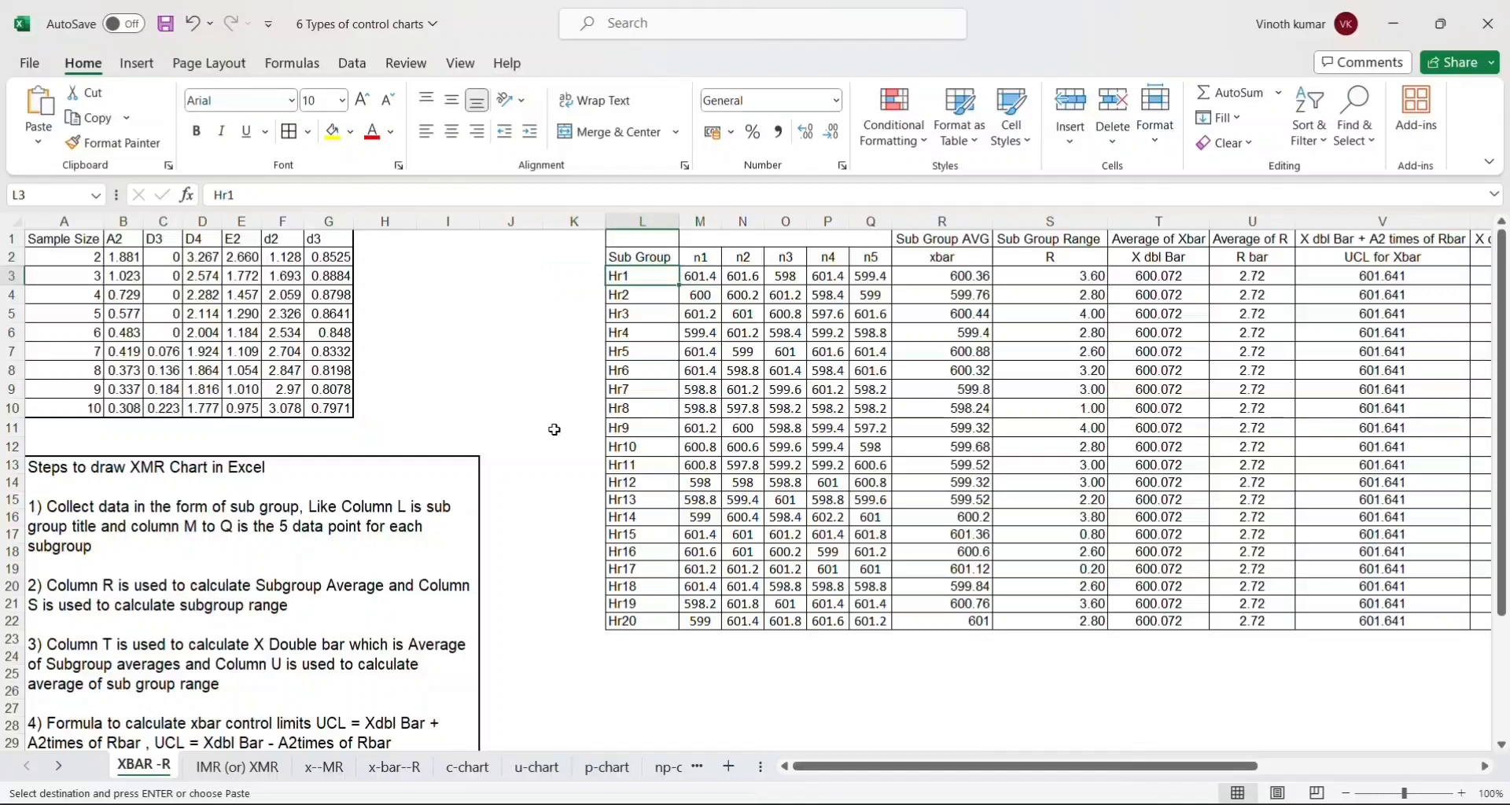
pyautogui.press('Right')
pyautogui.press('Left')
pyautogui.press('Right')
pyautogui.press('Right')
pyautogui.press('Right')
pyautogui.press('Right')
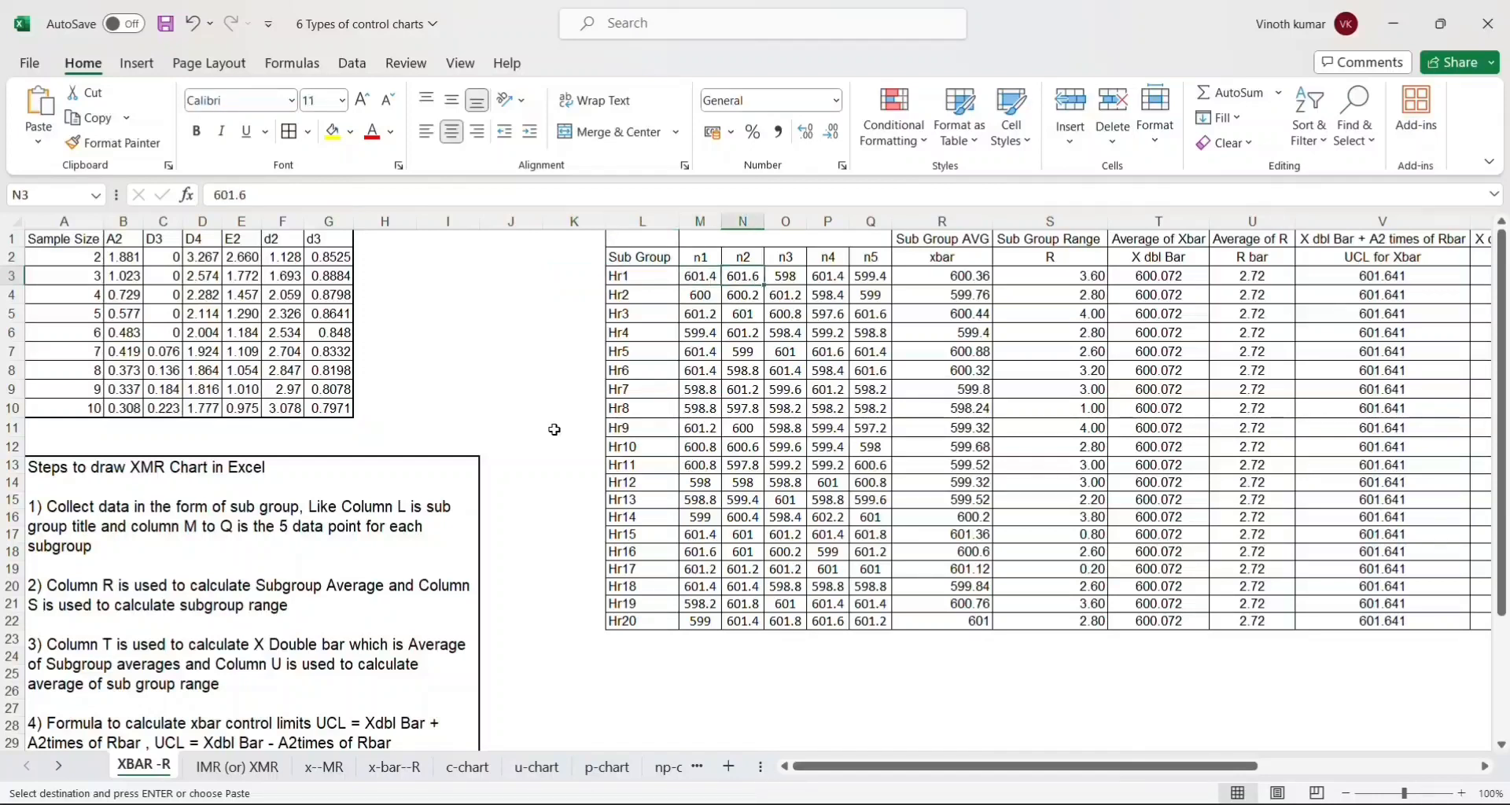
pyautogui.press('Right')
pyautogui.press('Right')
pyautogui.press('Right')
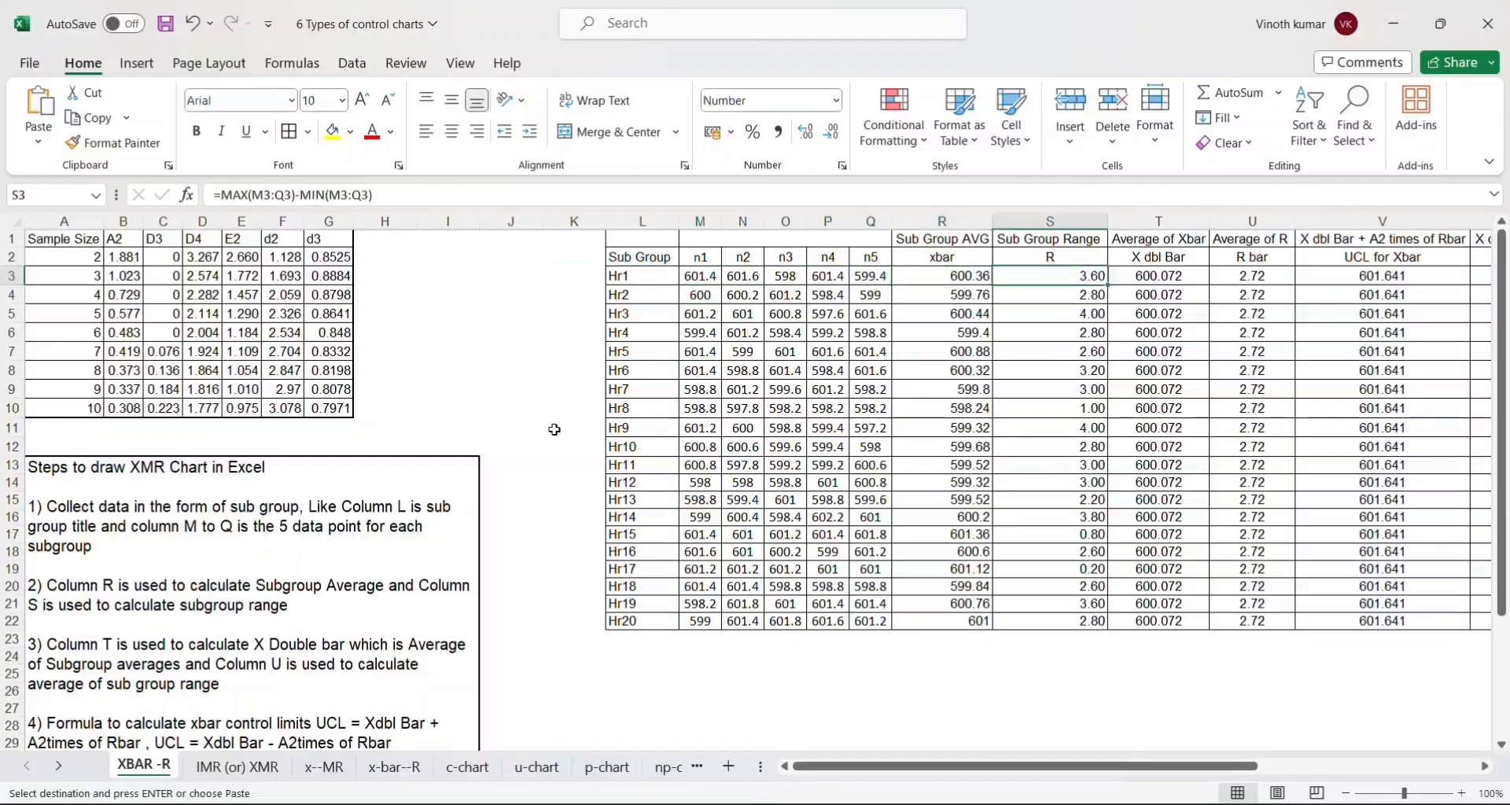
# Check the X dbl Bar formula in T3 against the subgroup averages in the xbar column.
pyautogui.press('Left')
pyautogui.press('Right')
pyautogui.press('Right')
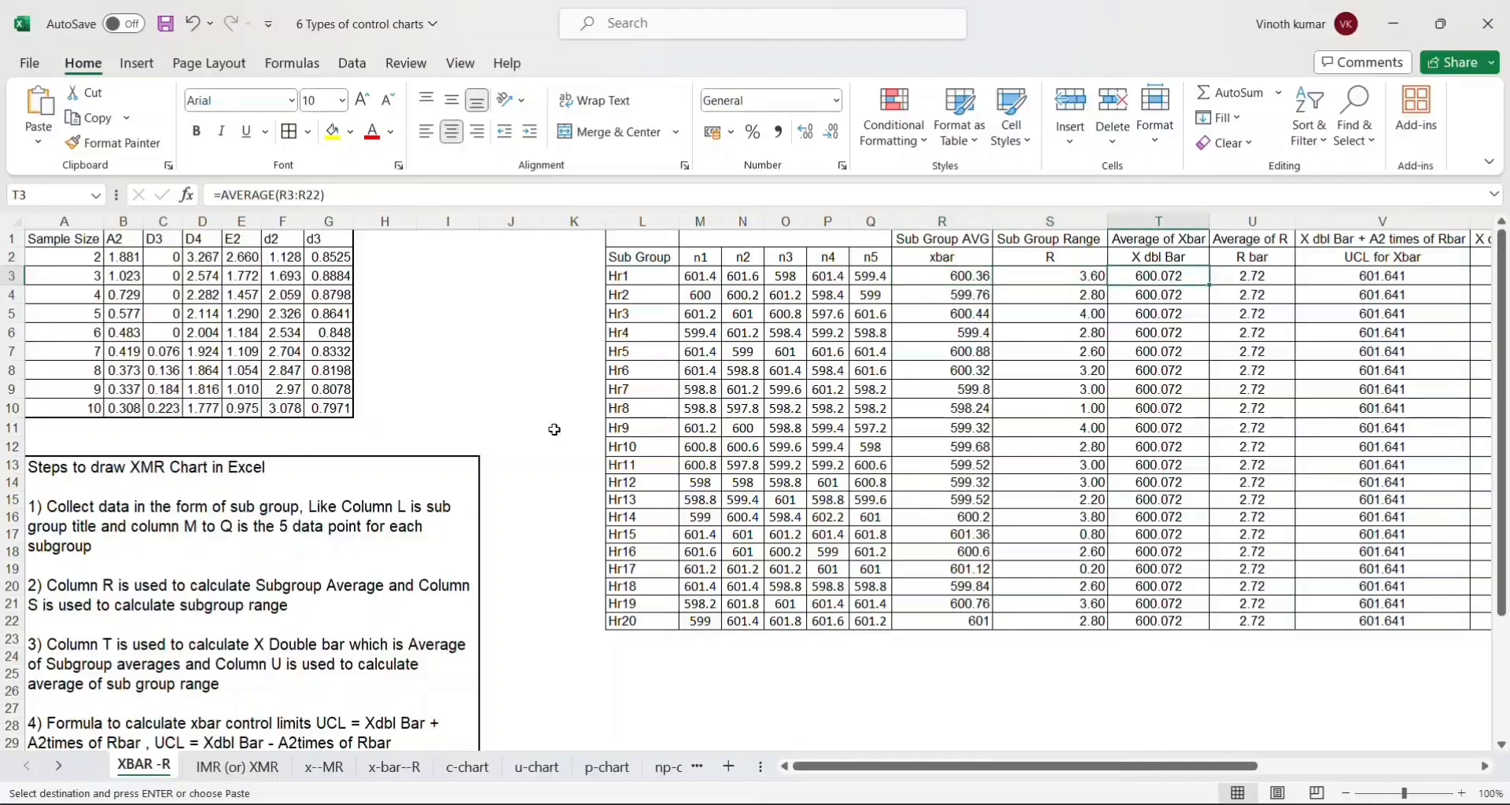
pyautogui.press('Left')
pyautogui.press('Left')
pyautogui.hotkey('shift', 'Down')
pyautogui.hotkey('shift', 'Down')
pyautogui.hotkey('shift', 'Down')
pyautogui.hotkey('shift', 'Down')
pyautogui.hotkey('shift', 'Down')
pyautogui.hotkey('shift', 'Down')
pyautogui.hotkey('shift', 'Down')
pyautogui.hotkey('shift', 'Down')
pyautogui.hotkey('shift', 'Down')
pyautogui.hotkey('shift', 'Down')
pyautogui.hotkey('shift', 'Down')
pyautogui.hotkey('shift', 'Down')
pyautogui.hotkey('shift', 'Down')
pyautogui.hotkey('shift', 'Down')
pyautogui.hotkey('shift', 'Down')
pyautogui.hotkey('shift', 'Down')
pyautogui.hotkey('shift', 'Down')
pyautogui.hotkey('shift', 'Down')
pyautogui.hotkey('shift', 'Down')
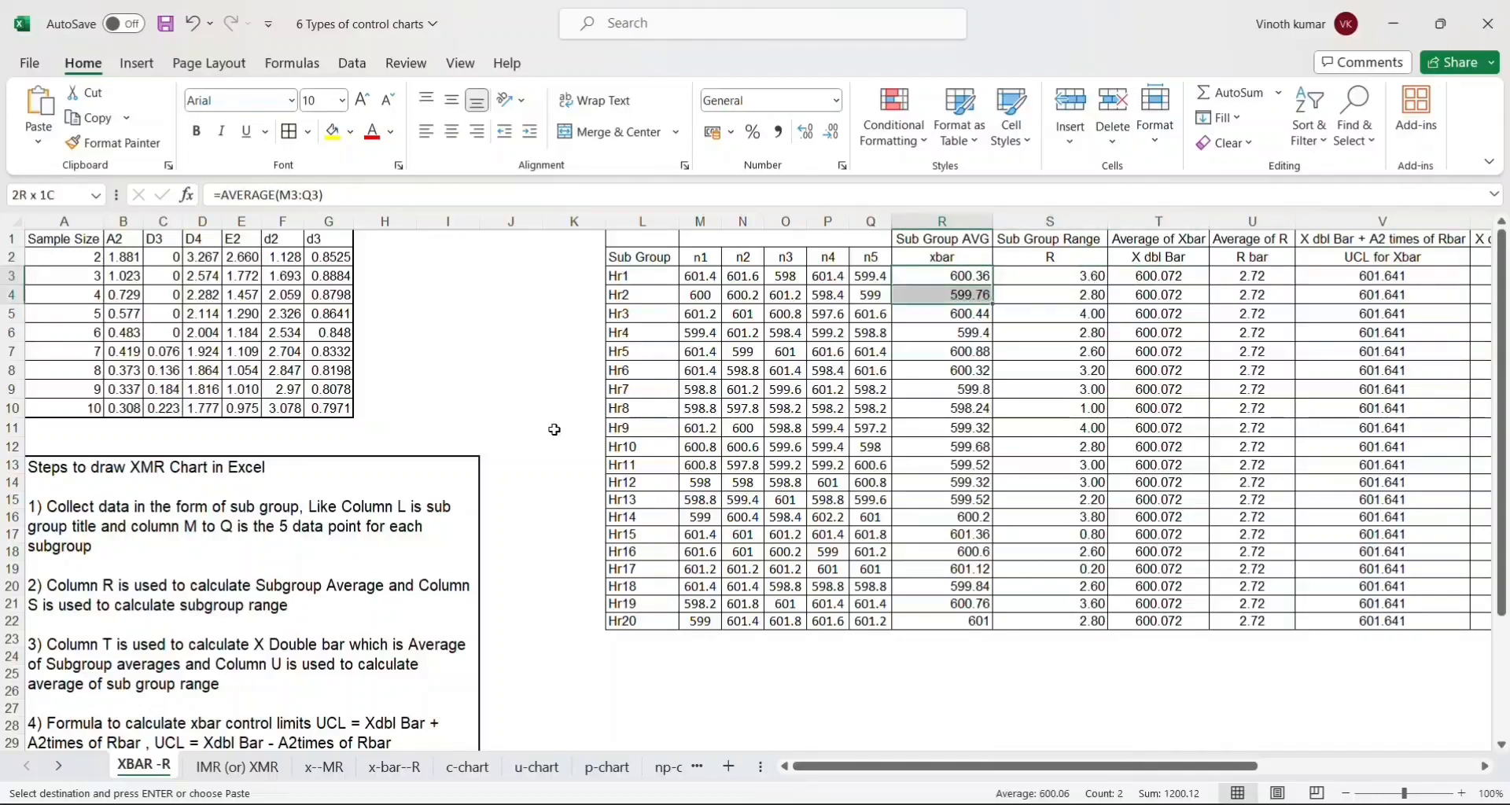
# Check the subgroup ranges in column S that the R bar average is based on.
pyautogui.press('Right')
pyautogui.press('Right')
pyautogui.press('Right')
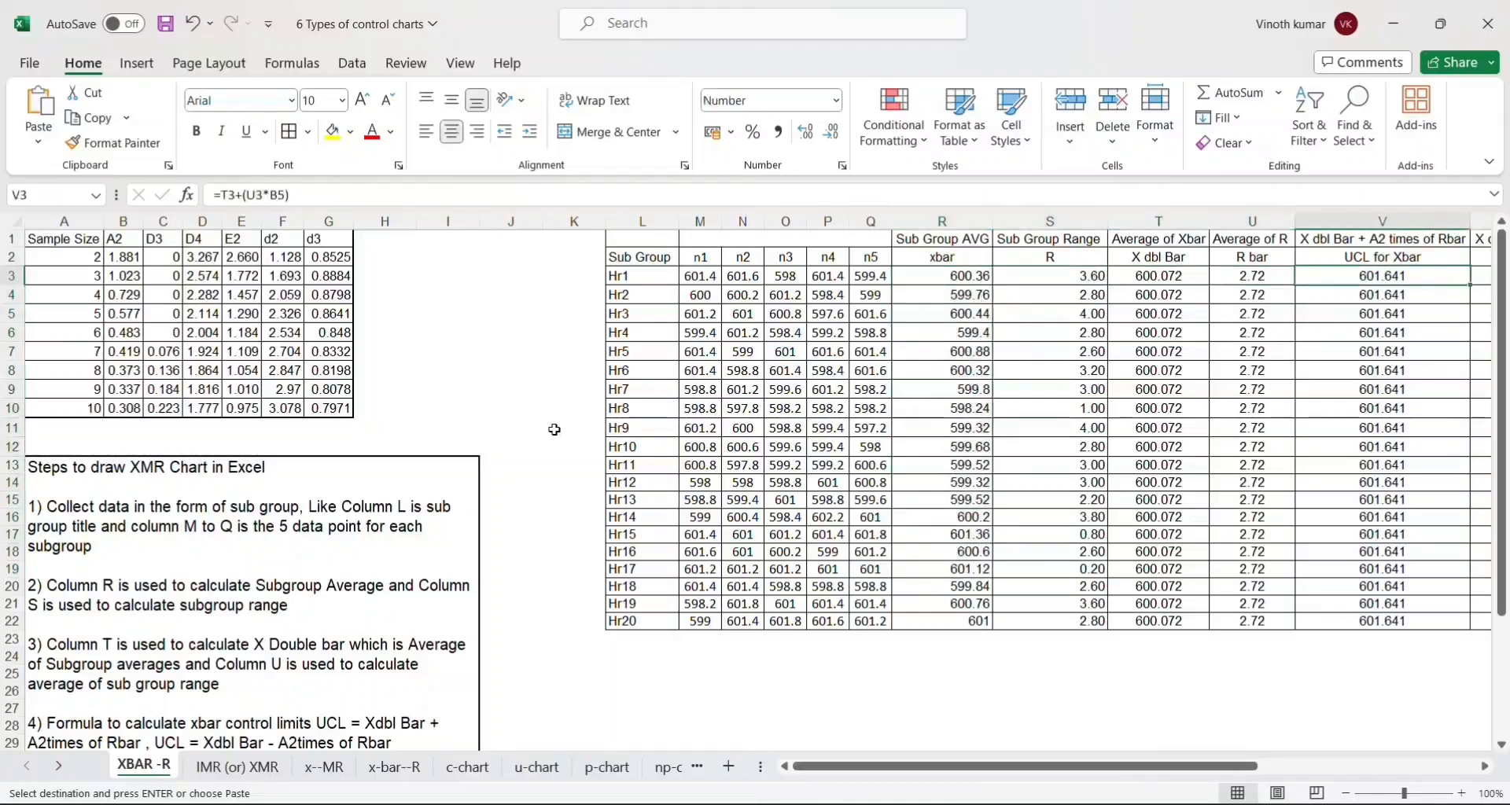
pyautogui.press('Left')
pyautogui.press('Left')
pyautogui.hotkey('shift', 'Down')
pyautogui.hotkey('shift', 'Down')
pyautogui.hotkey('shift', 'Down')
pyautogui.hotkey('shift', 'Down')
pyautogui.hotkey('shift', 'Down')
pyautogui.hotkey('shift', 'Down')
pyautogui.hotkey('shift', 'Down')
pyautogui.hotkey('shift', 'Down')
pyautogui.hotkey('shift', 'Down')
pyautogui.hotkey('shift', 'Down')
pyautogui.hotkey('shift', 'Down')
pyautogui.hotkey('shift', 'Down')
pyautogui.hotkey('shift', 'Down')
pyautogui.hotkey('shift', 'Down')
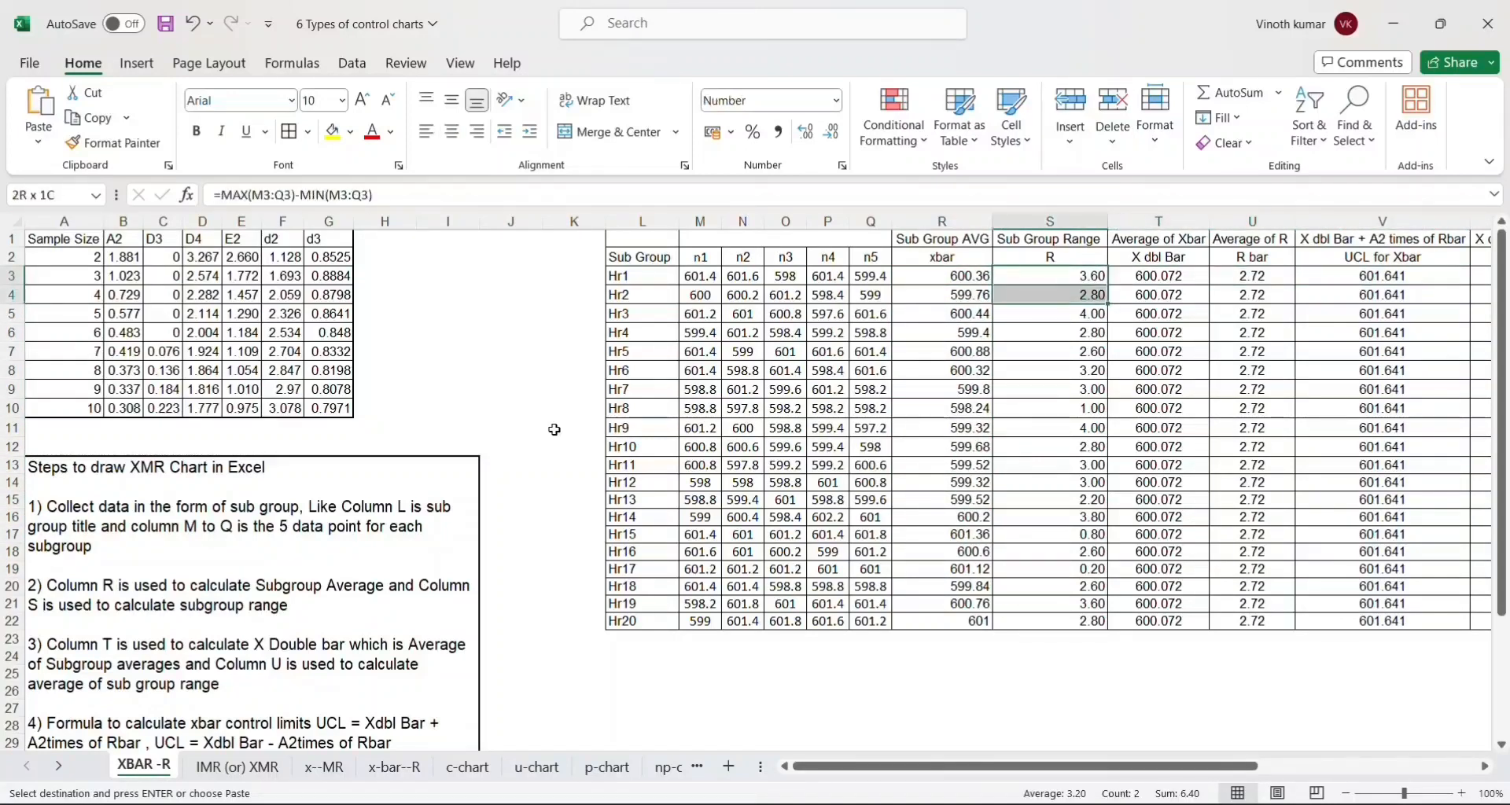
# Review the row 3 formulas for R bar and for the UCL and LCL of Xbar and R.
pyautogui.press('Up')
pyautogui.press('Right')
pyautogui.press('Right')
pyautogui.press('Right')
pyautogui.press('Right')
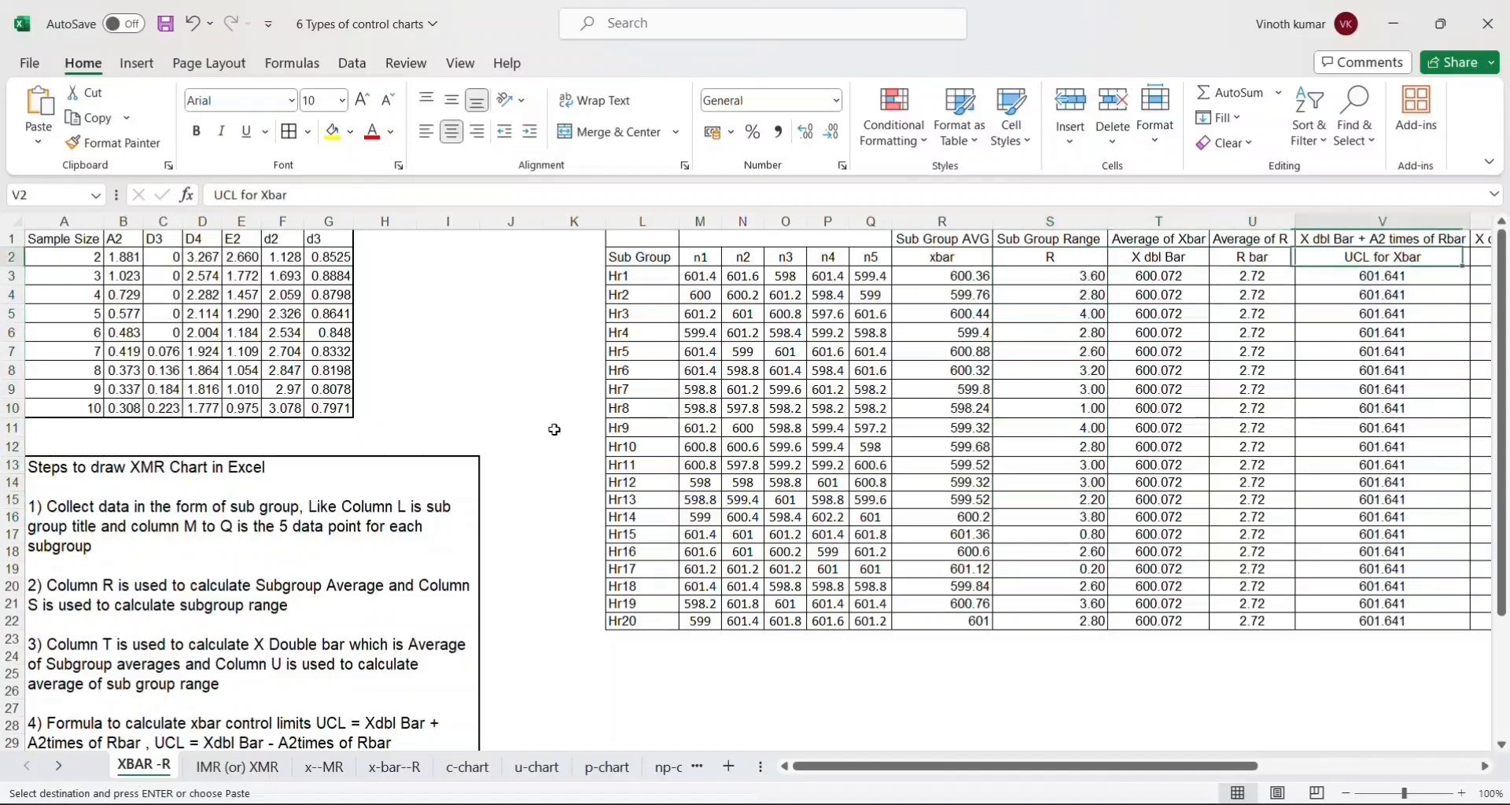
pyautogui.press('Left')
pyautogui.press('Down')
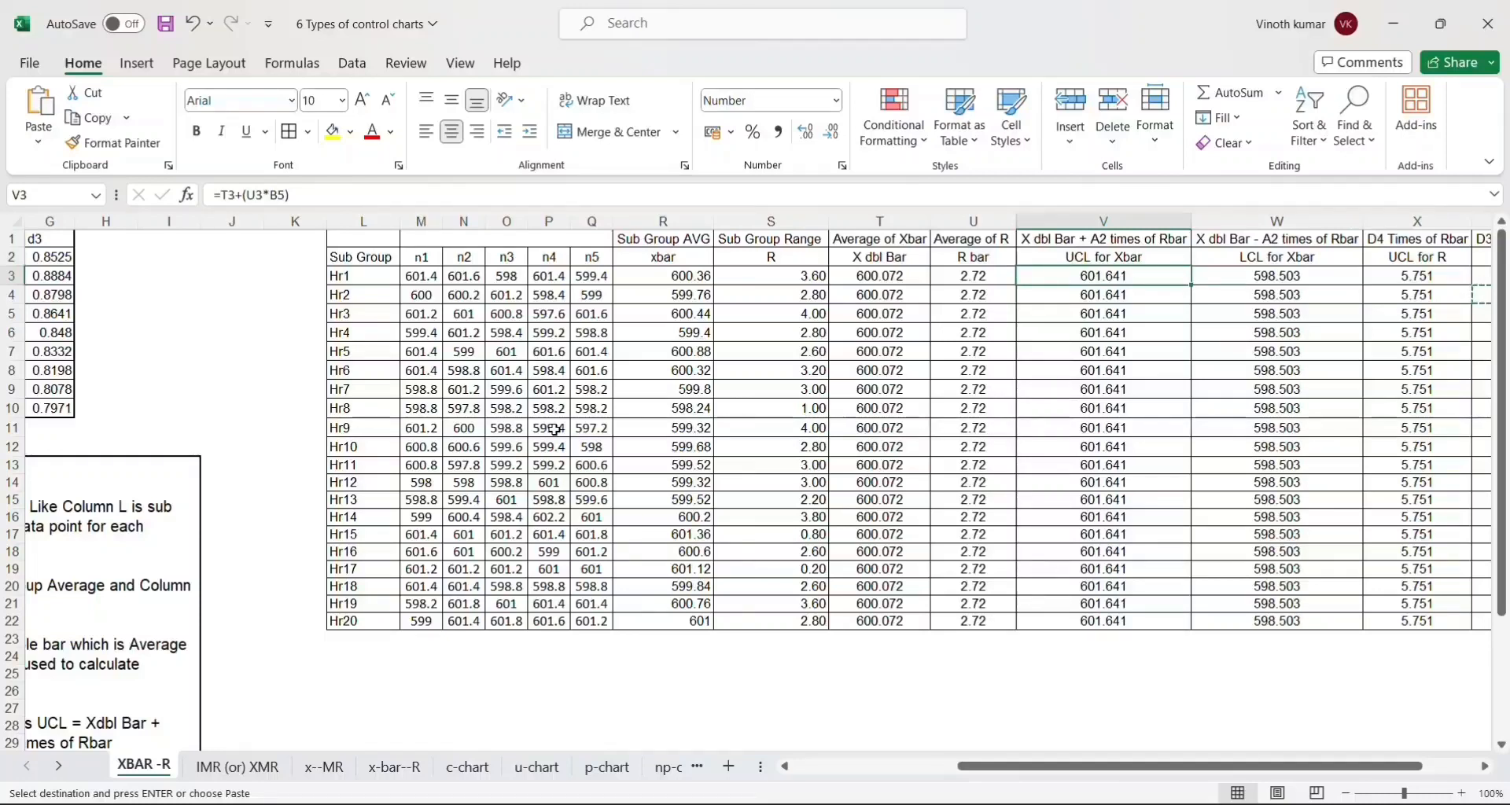
pyautogui.press('Left')
pyautogui.press('Left')
pyautogui.press('Right')
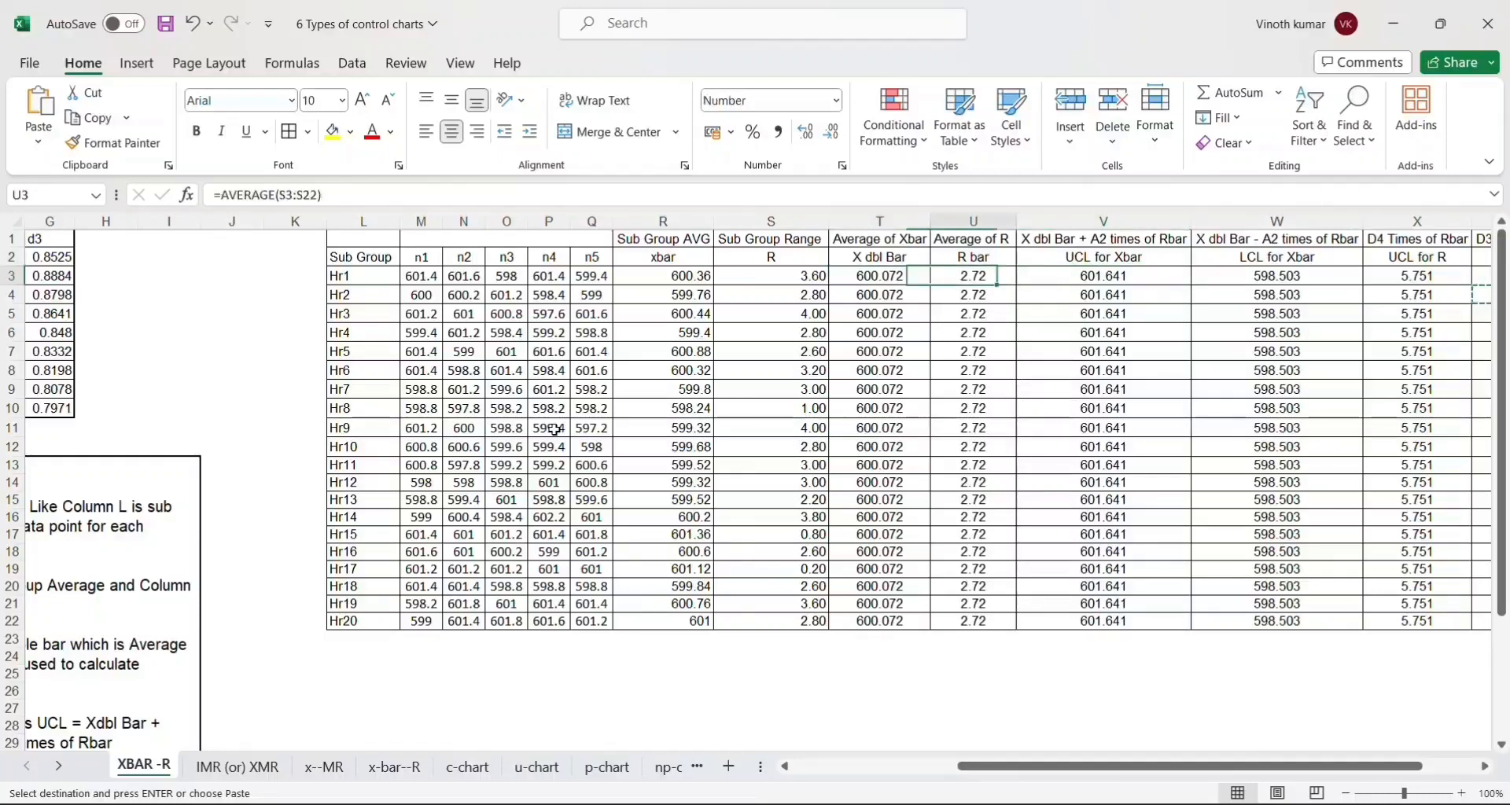
pyautogui.press('Right')
pyautogui.press('Right')
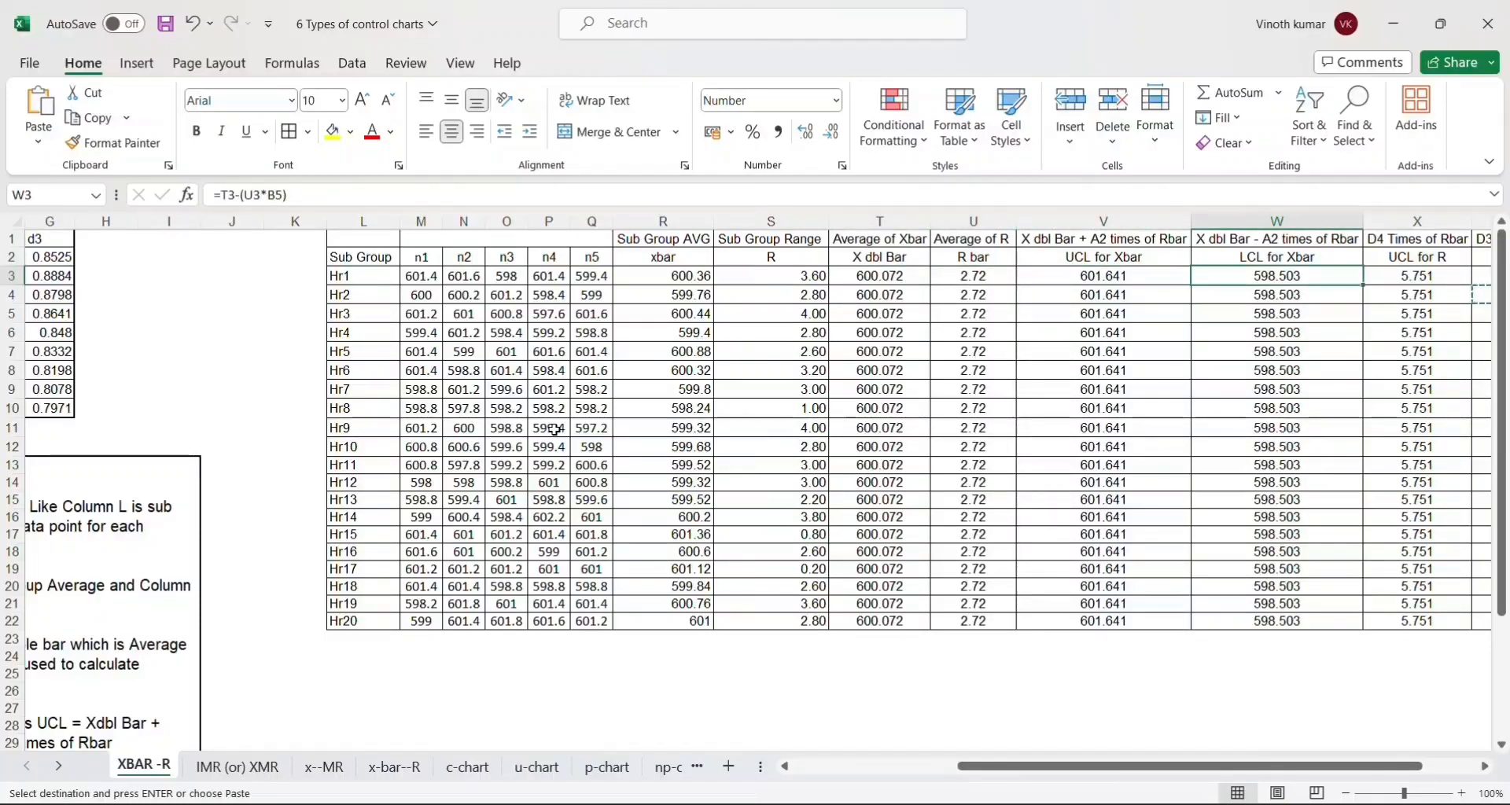
pyautogui.press('Right')
pyautogui.press('Right')
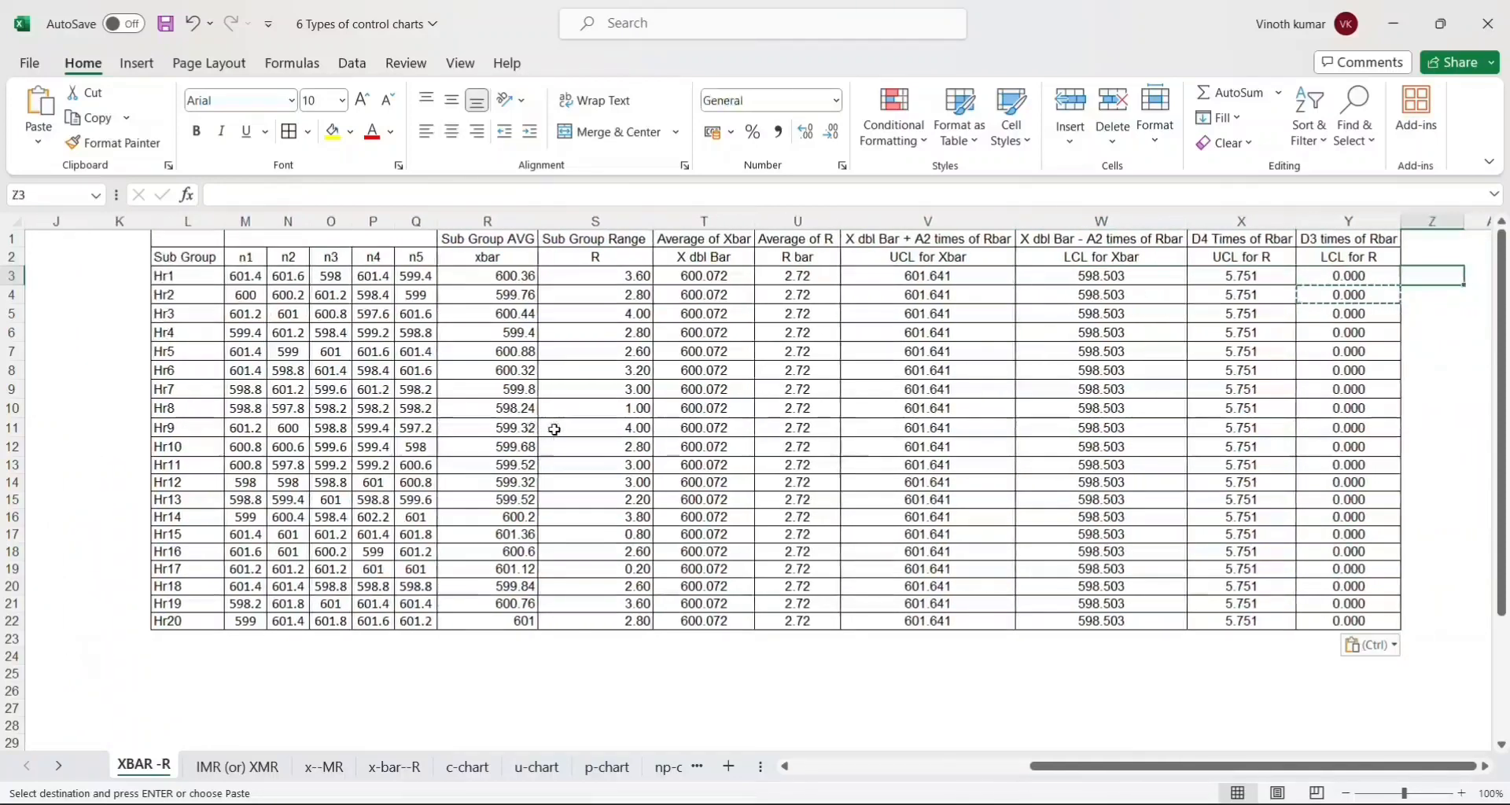
pyautogui.press('Left')
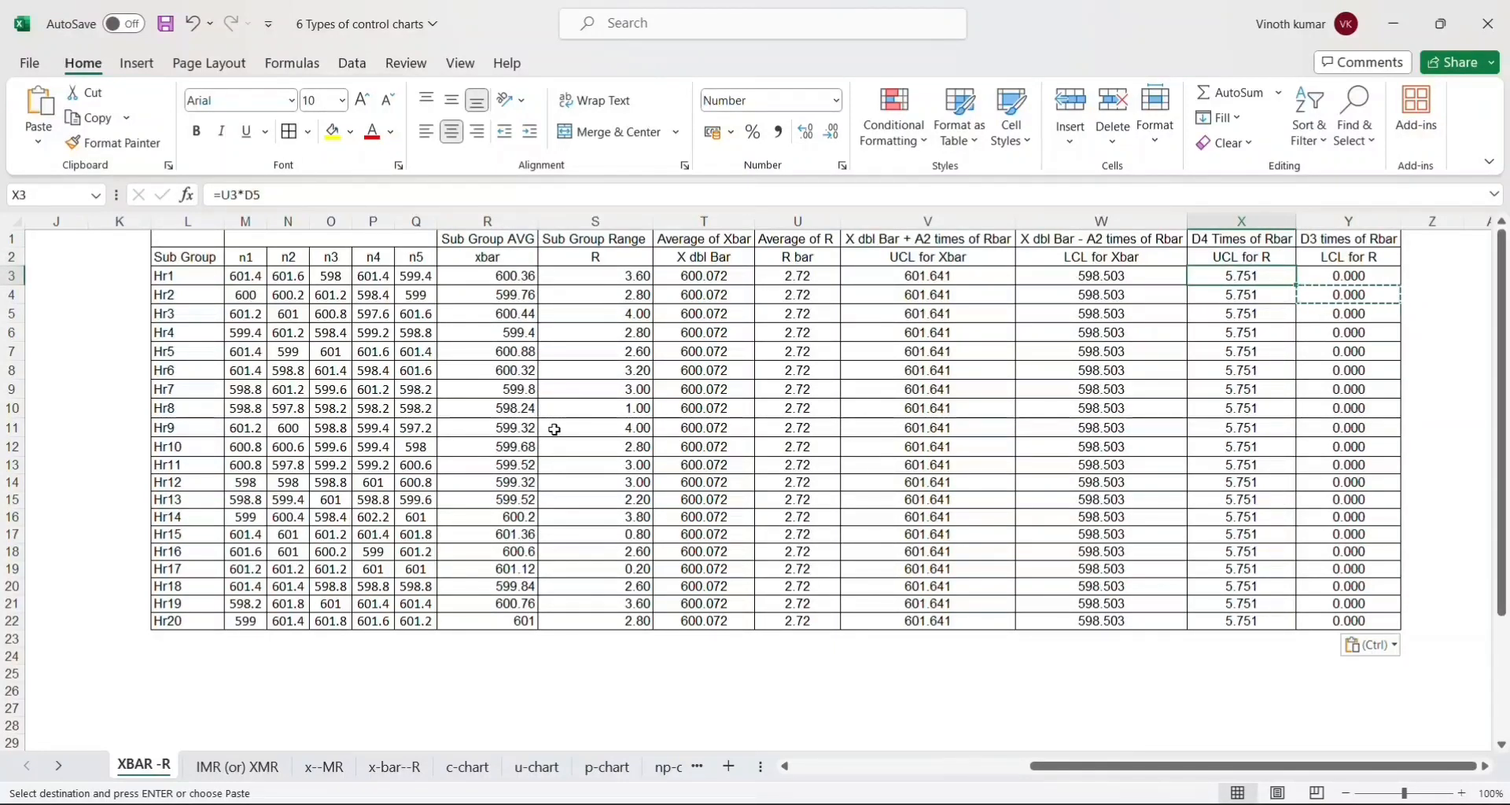
pyautogui.click(476, 250)
pyautogui.hotkey('ctrl', 'shift', 'Down')
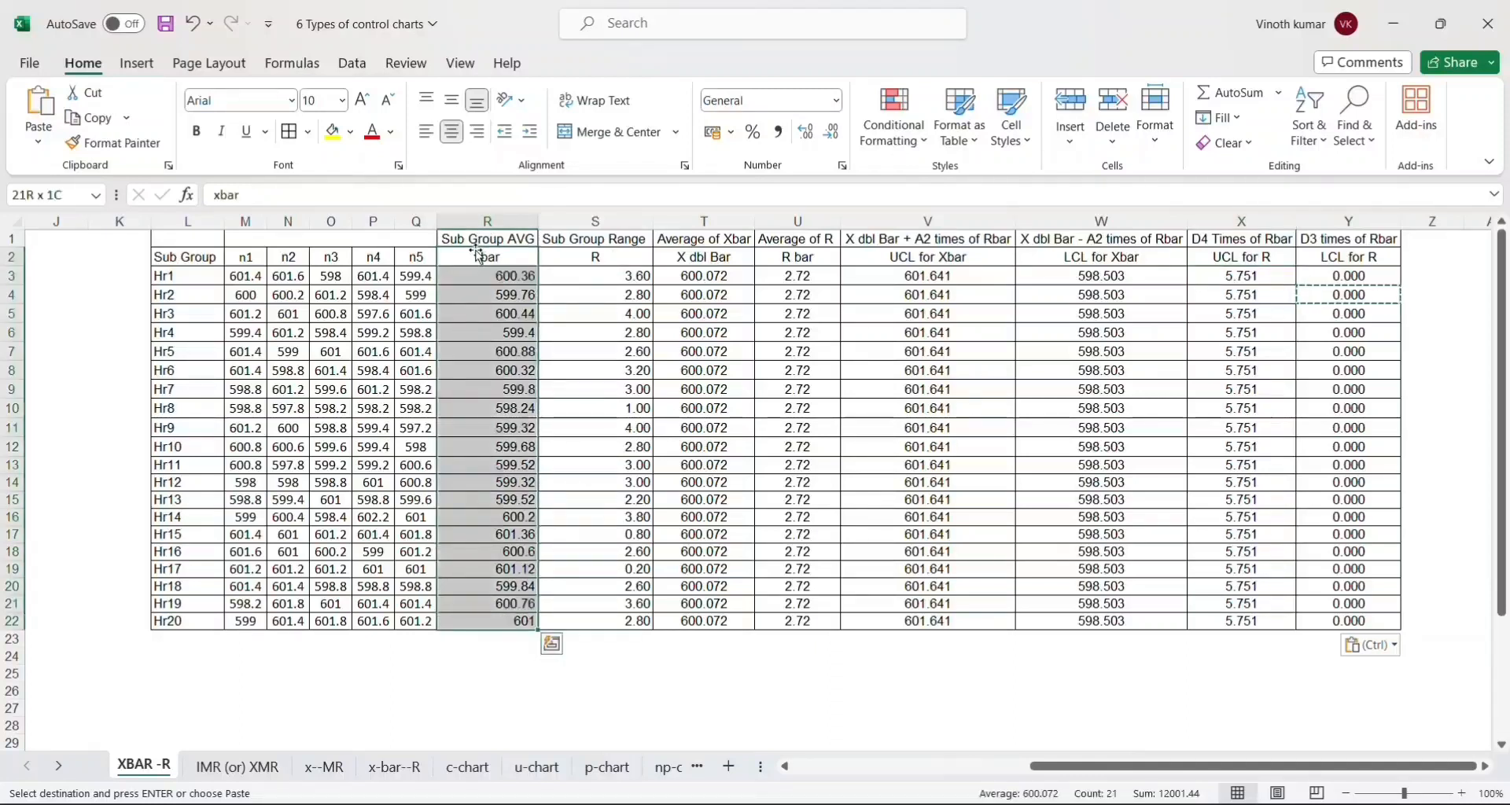
pyautogui.keyDown('ctrl'); pyautogui.click(722, 256); pyautogui.keyUp('ctrl')
pyautogui.hotkey('ctrl', 'Down')
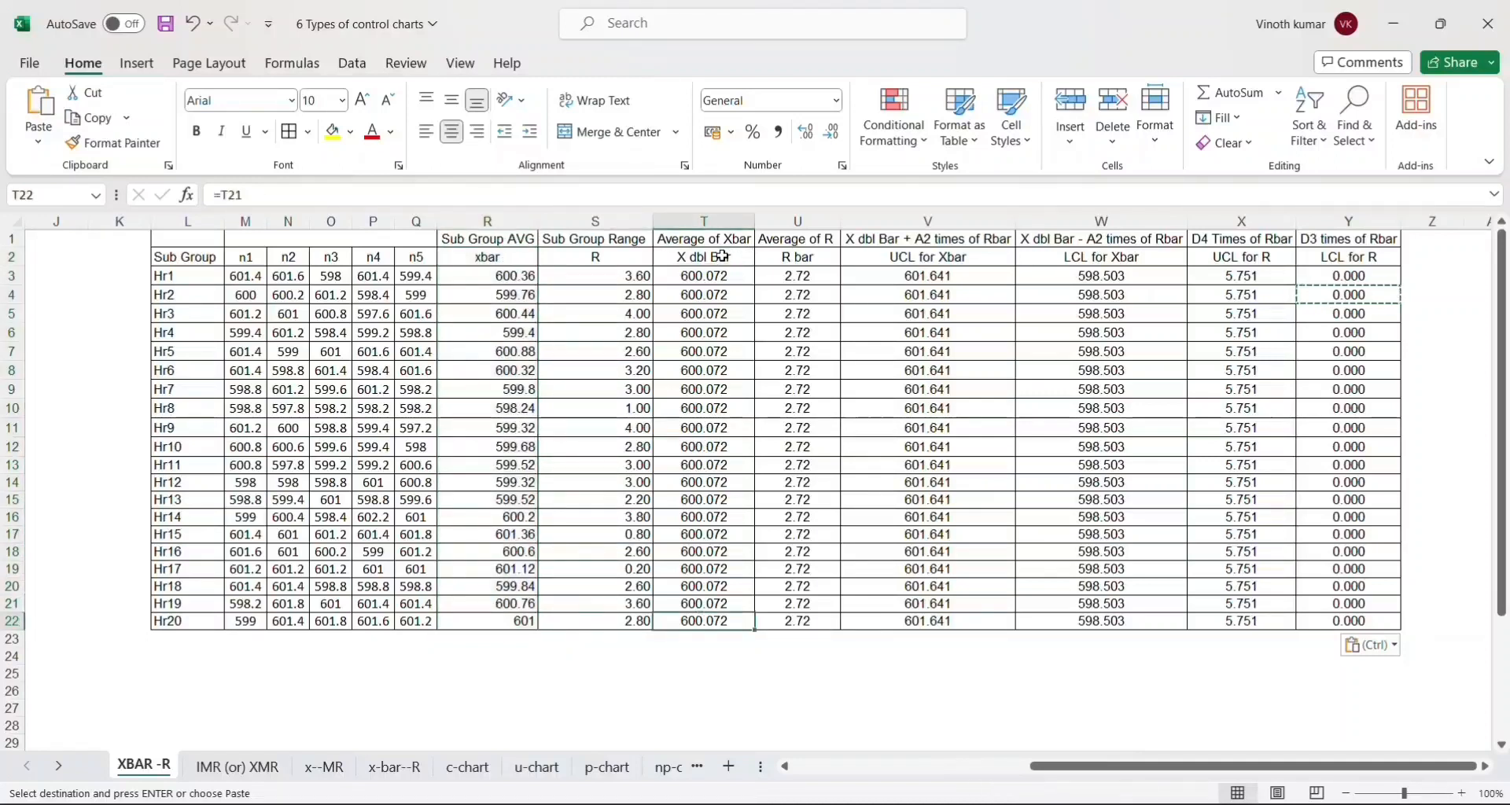
# Insert a 2-D line chart from the xbar, X dbl Bar, UCL for Xbar and LCL for Xbar columns, headers through Hr20.
pyautogui.click(472, 266)
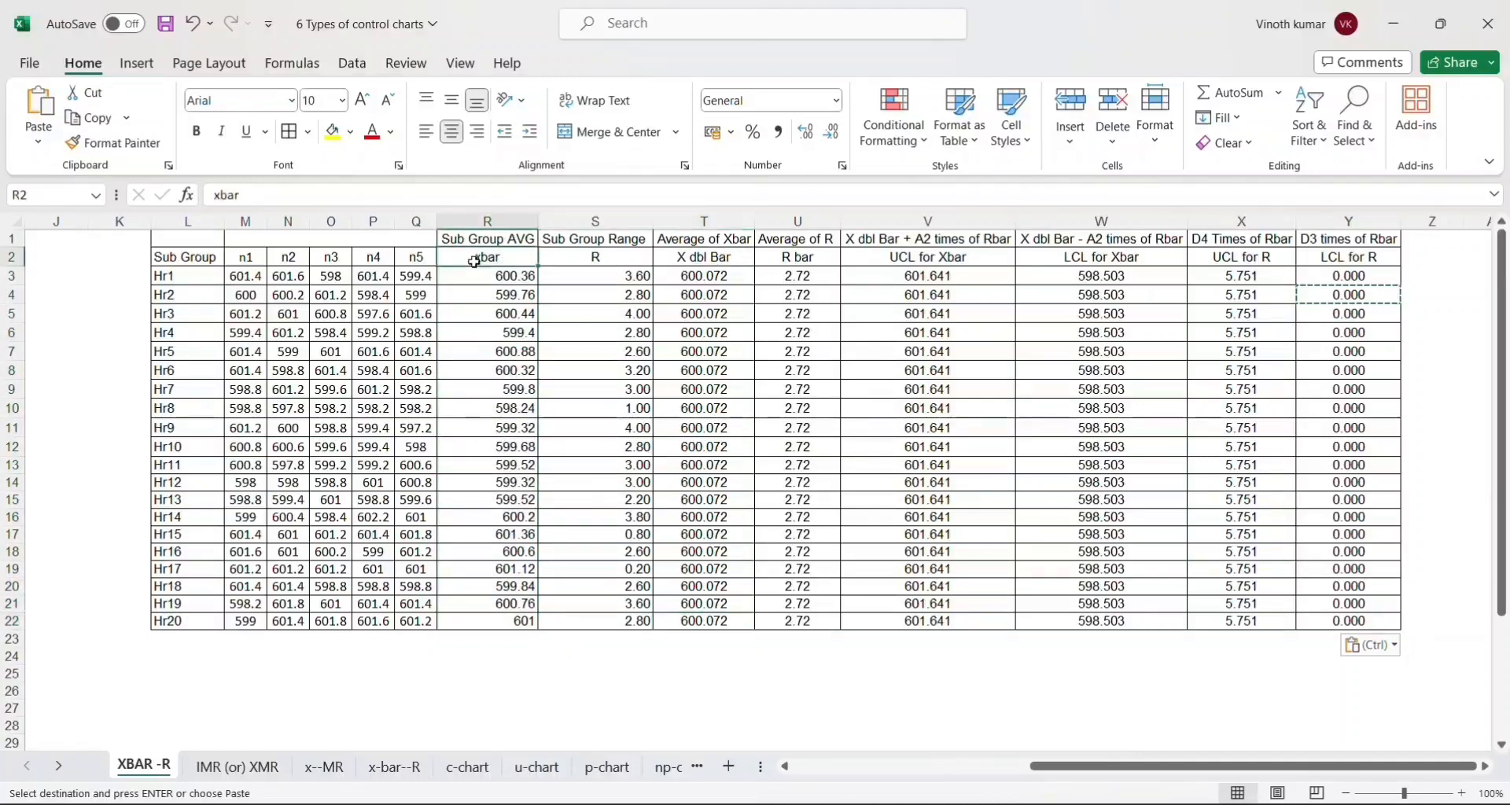
pyautogui.hotkey('ctrl', 'shift', 'Down')
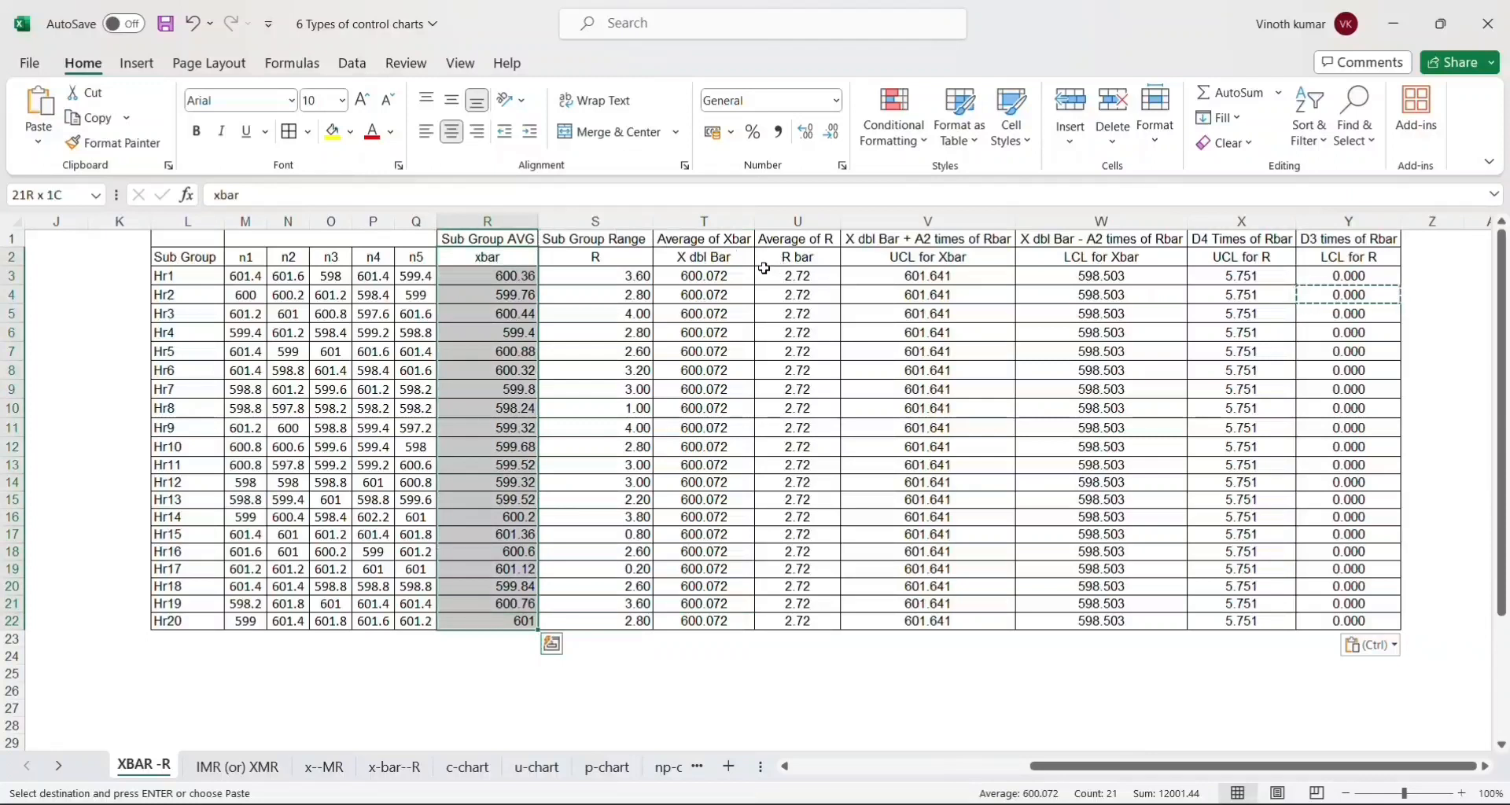
pyautogui.moveTo(737, 254); pyautogui.dragTo(731, 621)
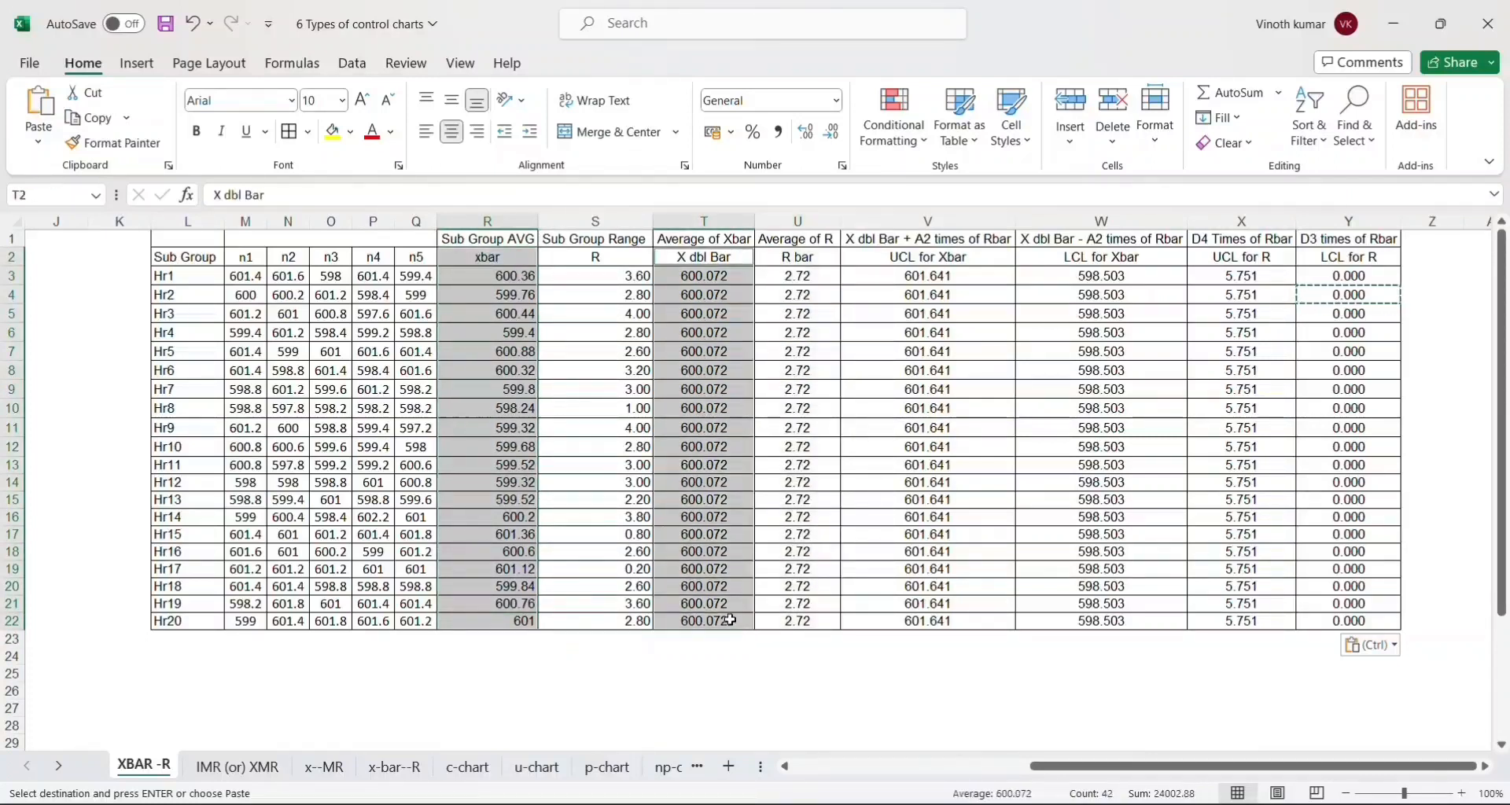
pyautogui.moveTo(932, 256); pyautogui.dragTo(953, 622)
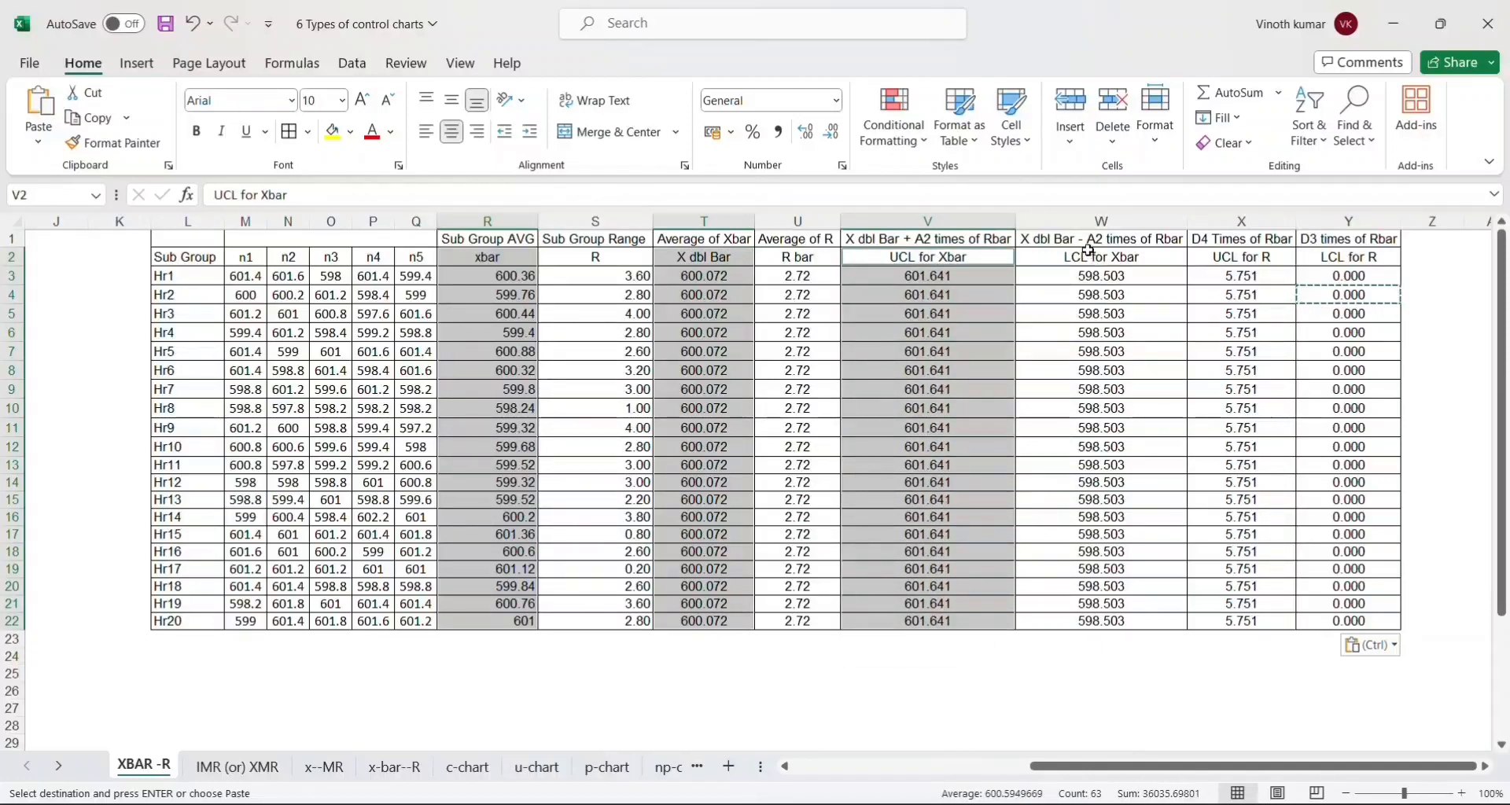
pyautogui.moveTo(1089, 250); pyautogui.dragTo(1141, 631)
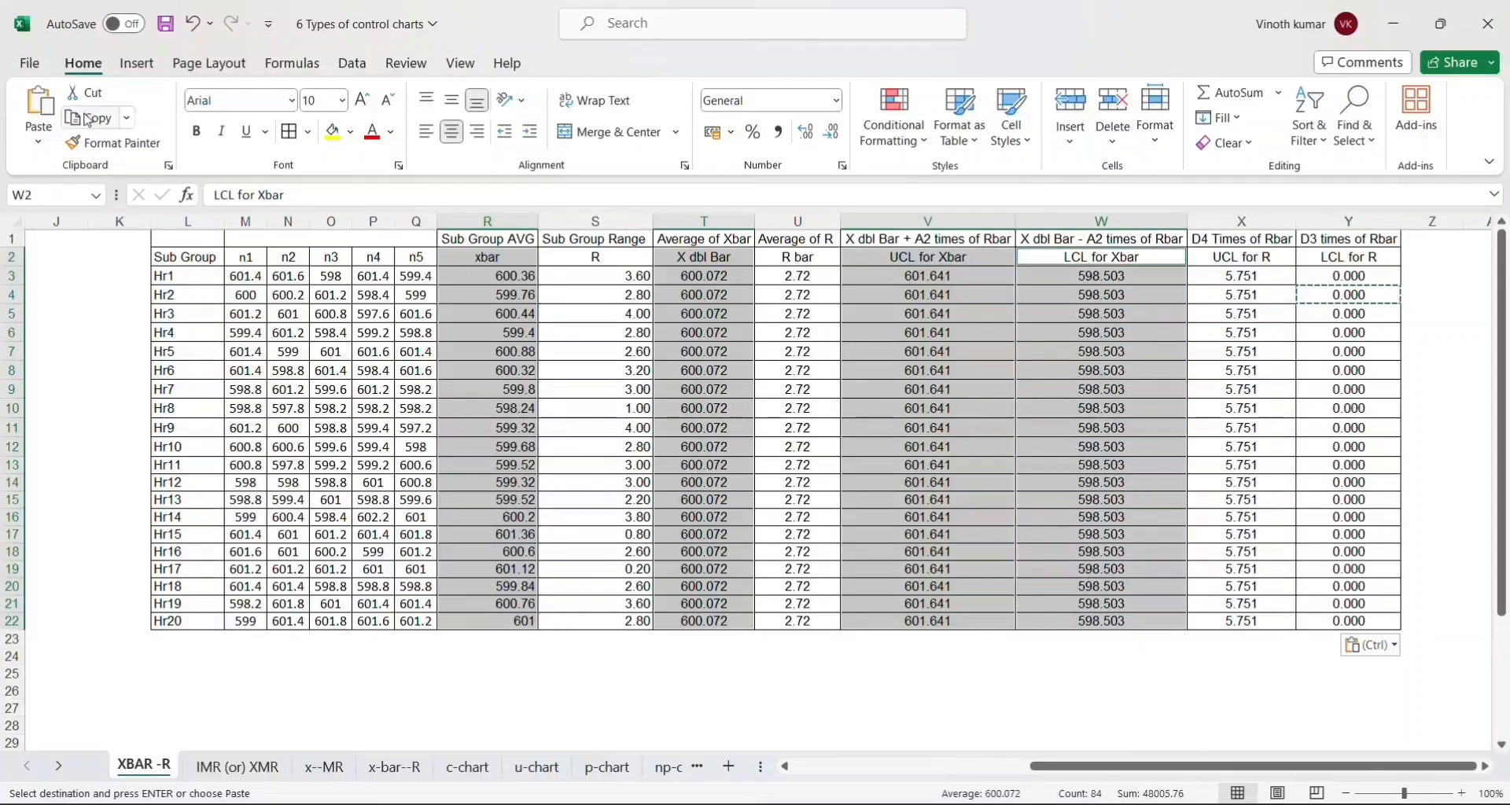
pyautogui.click(134, 63)
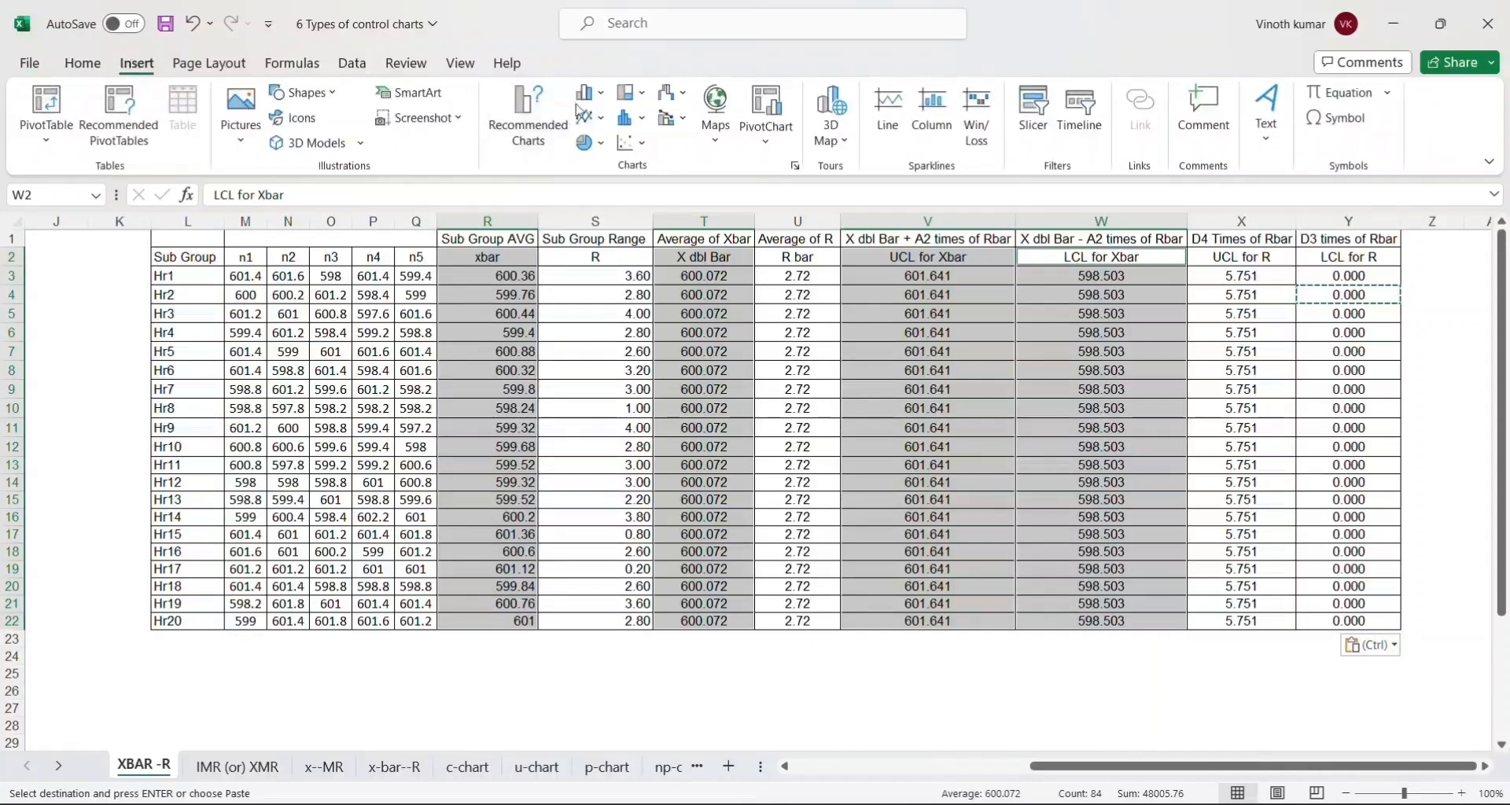
pyautogui.click(602, 121)
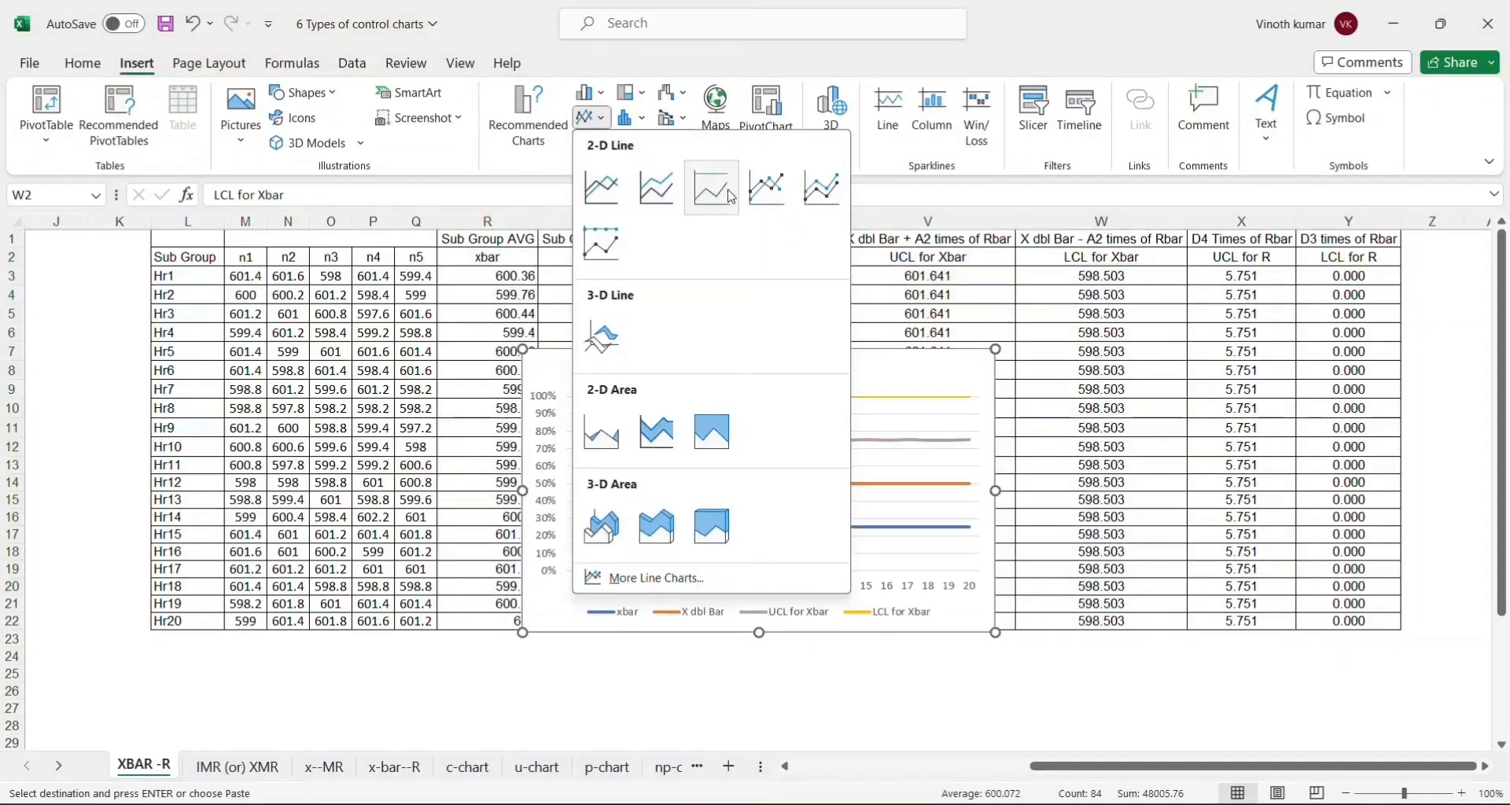
pyautogui.click(618, 193)
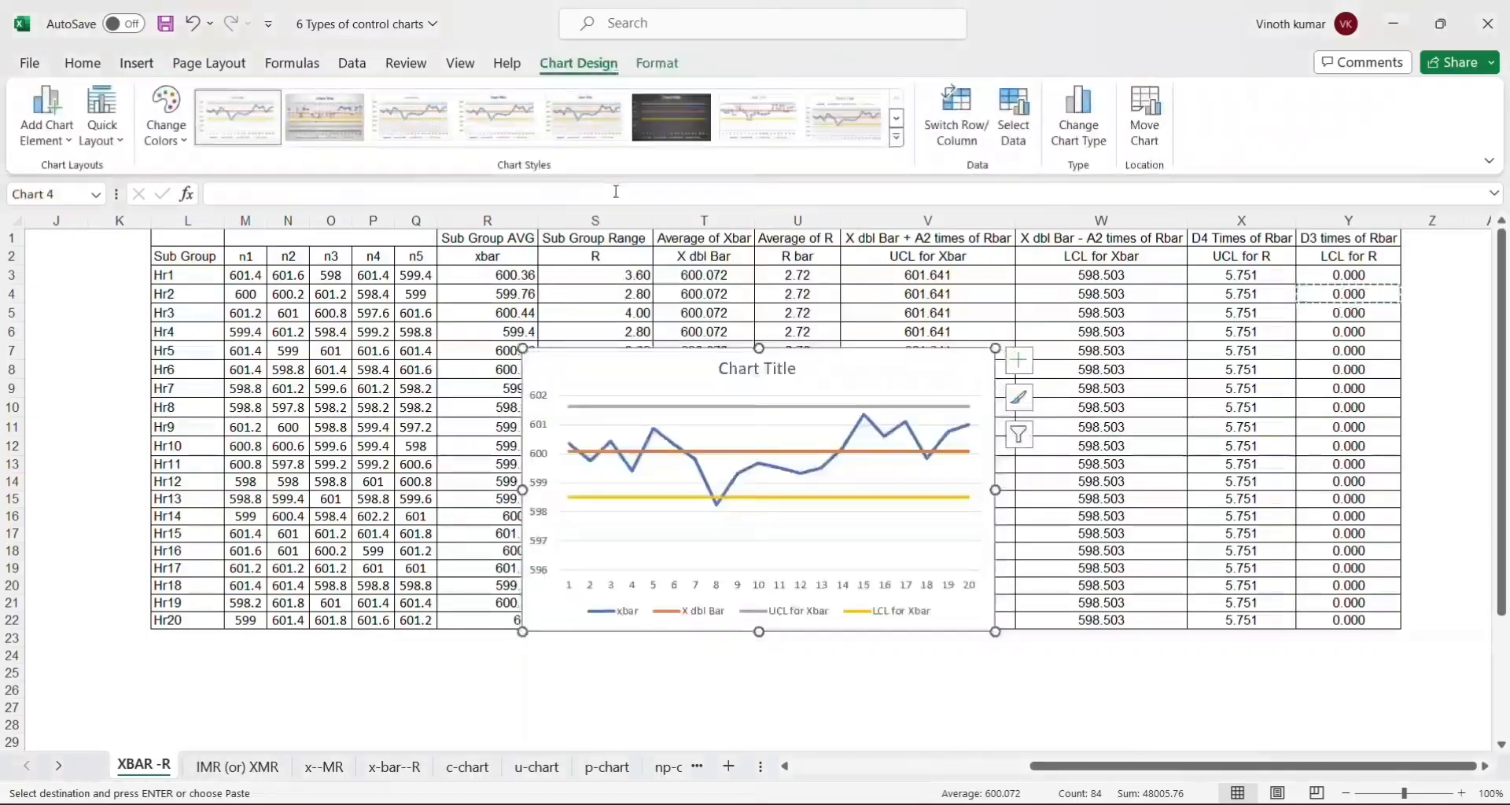
# Place the new line chart on the empty cells beside the LCL for R column and widen it to about column AL.
pyautogui.moveTo(860, 377); pyautogui.dragTo(1334, 373)
pyautogui.hscroll(6, 1307, 261)
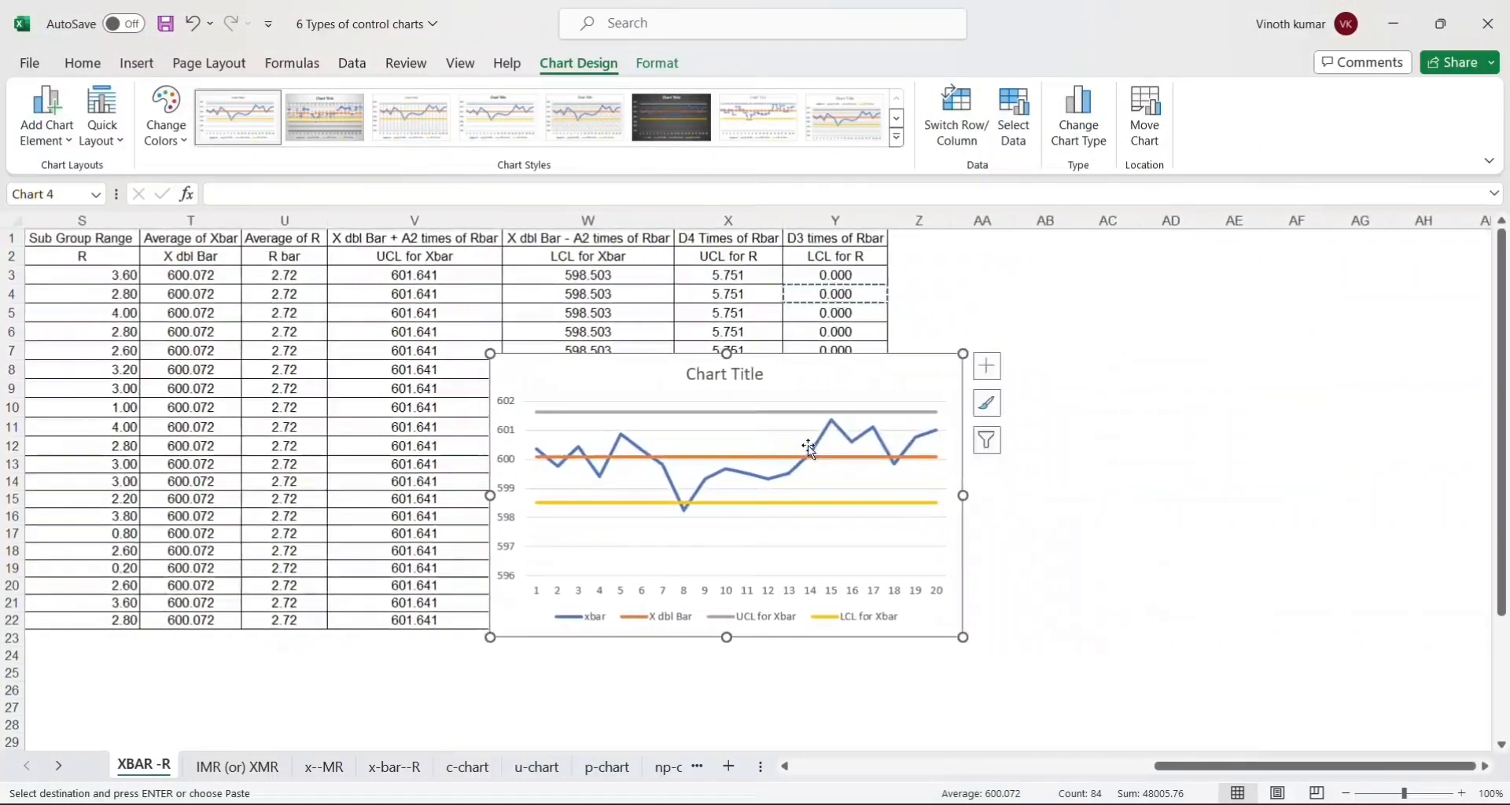
pyautogui.moveTo(879, 375); pyautogui.dragTo(1205, 283)
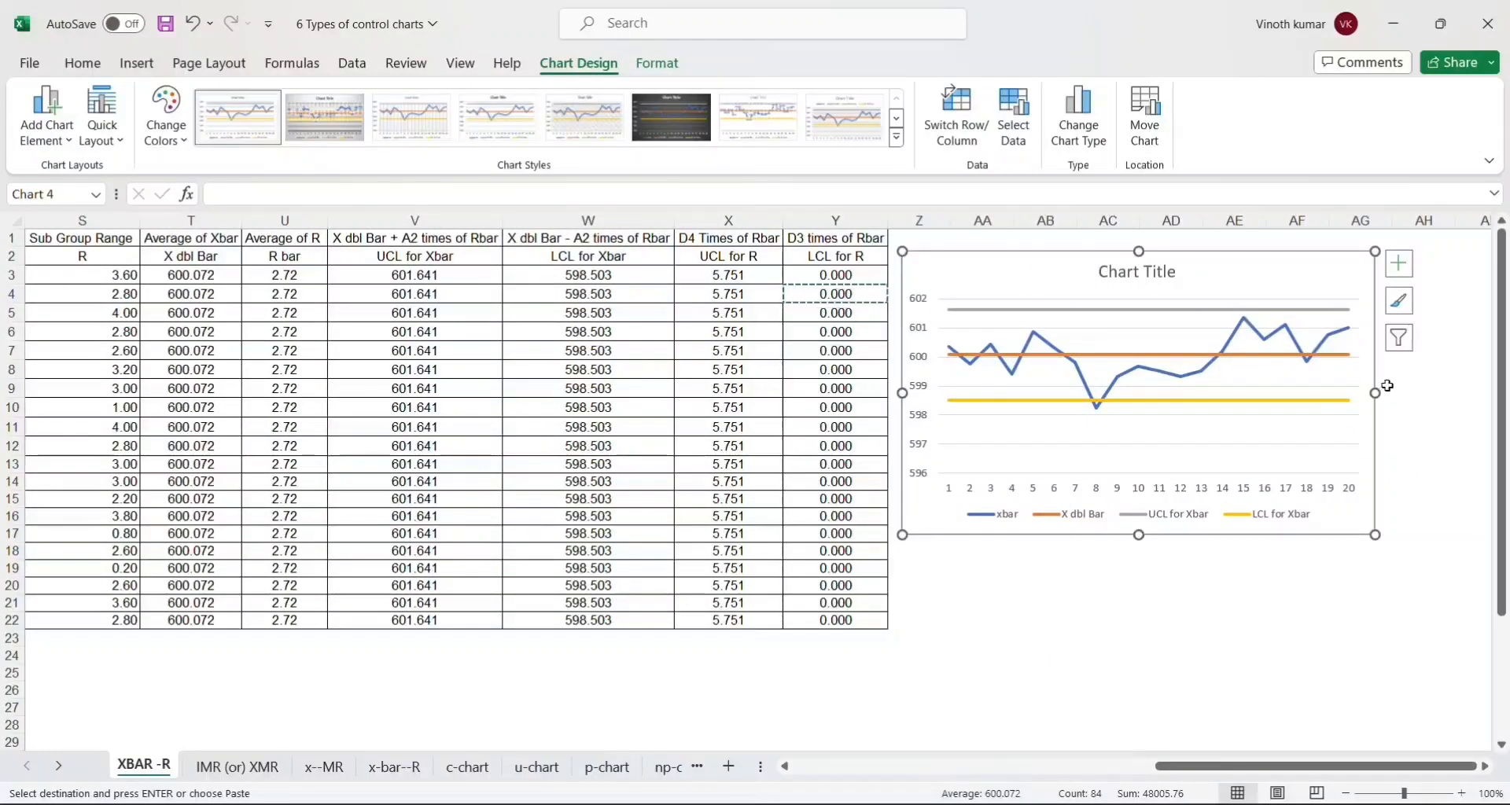
pyautogui.moveTo(1392, 392); pyautogui.dragTo(1493, 393)
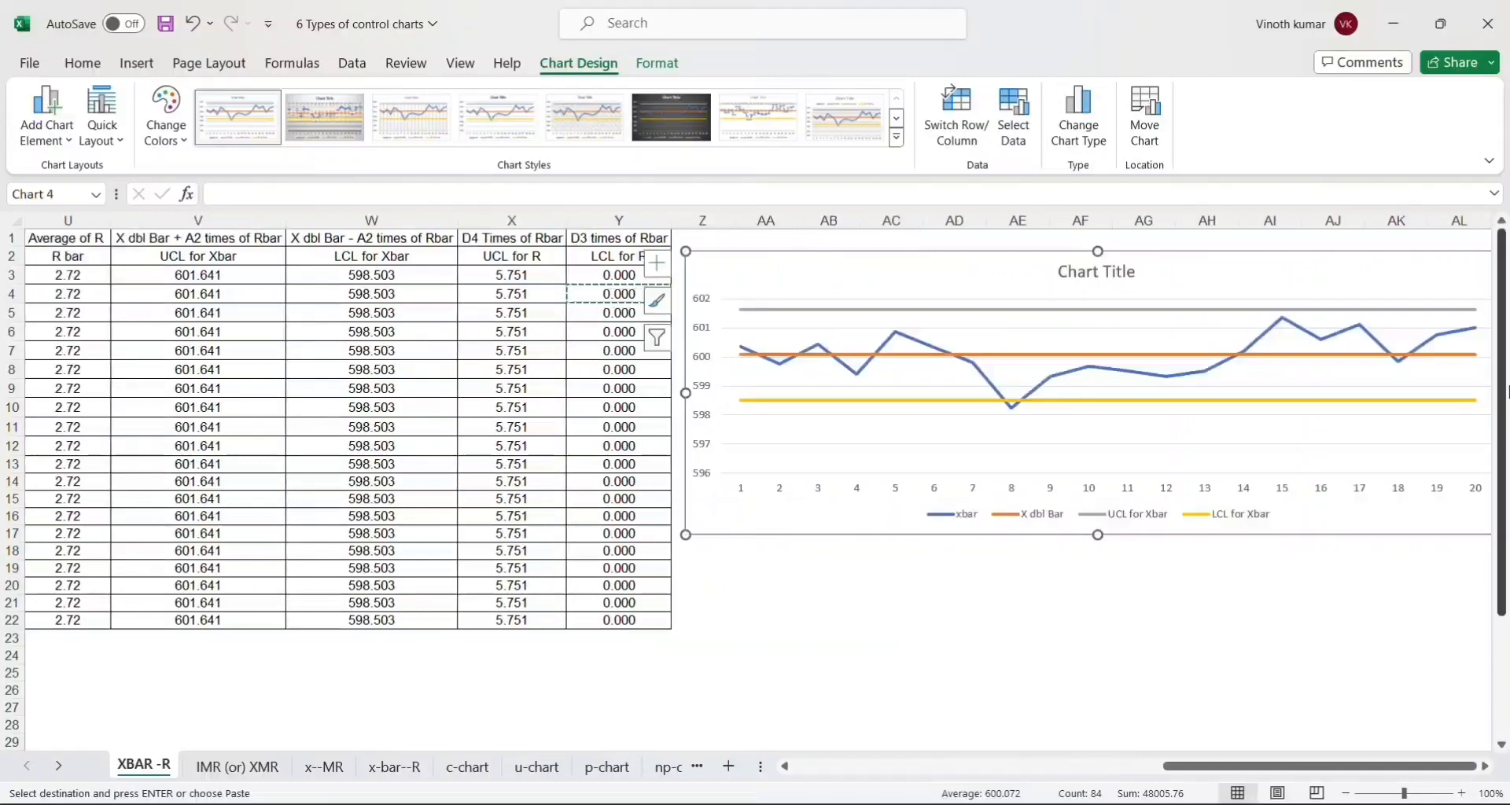
# Replace the chart's placeholder title with "X bar".
pyautogui.doubleClick(1075, 272)
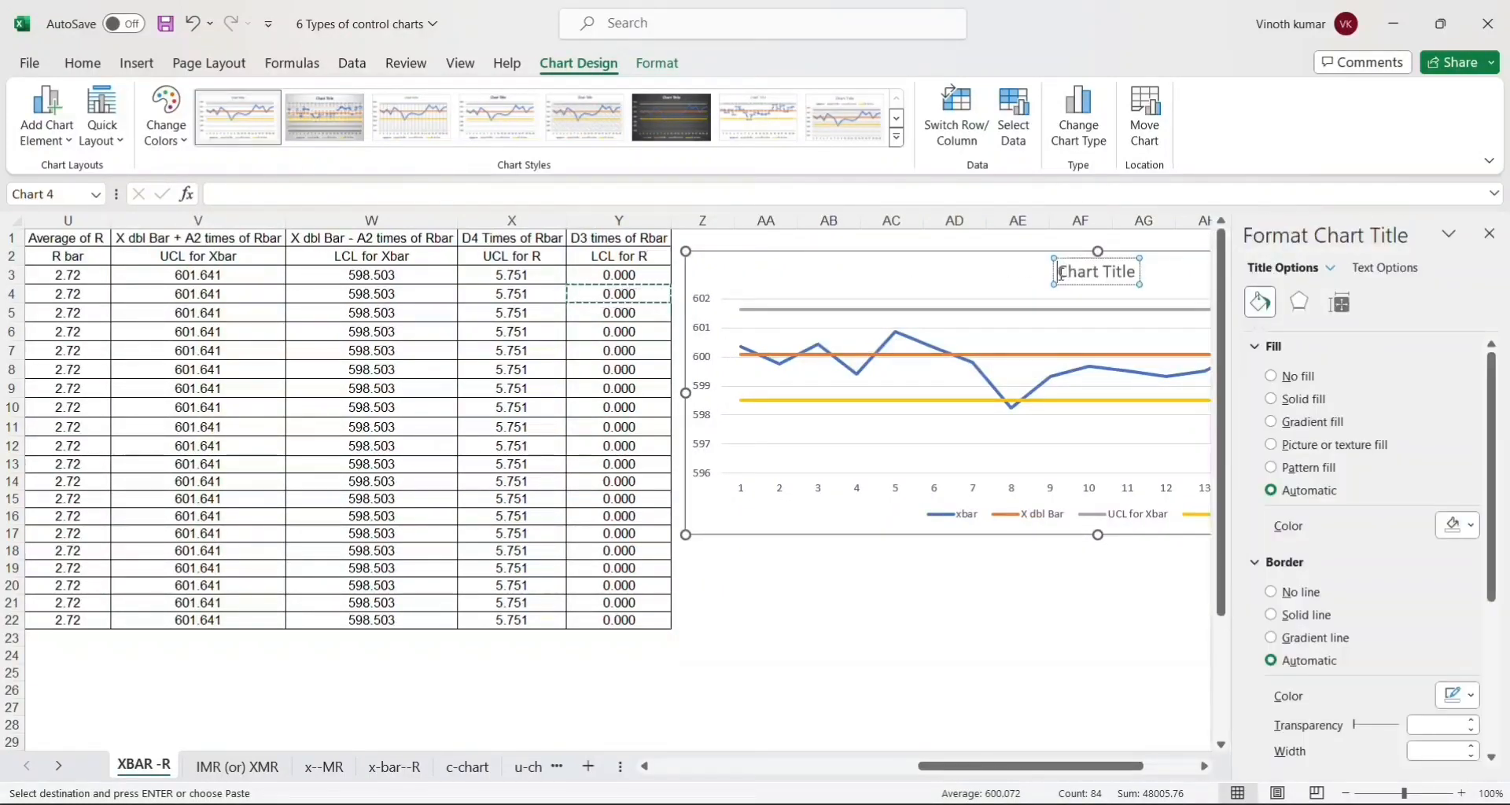
pyautogui.hotkey('shift', 'Right')
pyautogui.hotkey('shift', 'Right')
pyautogui.hotkey('shift', 'Right')
pyautogui.hotkey('shift', 'Right')
pyautogui.hotkey('shift', 'Right')
pyautogui.hotkey('shift', 'Right')
pyautogui.hotkey('shift', 'Right')
pyautogui.hotkey('shift', 'Right')
pyautogui.hotkey('shift', 'Right')
pyautogui.hotkey('shift', 'Right')
pyautogui.hotkey('shift', 'Right')
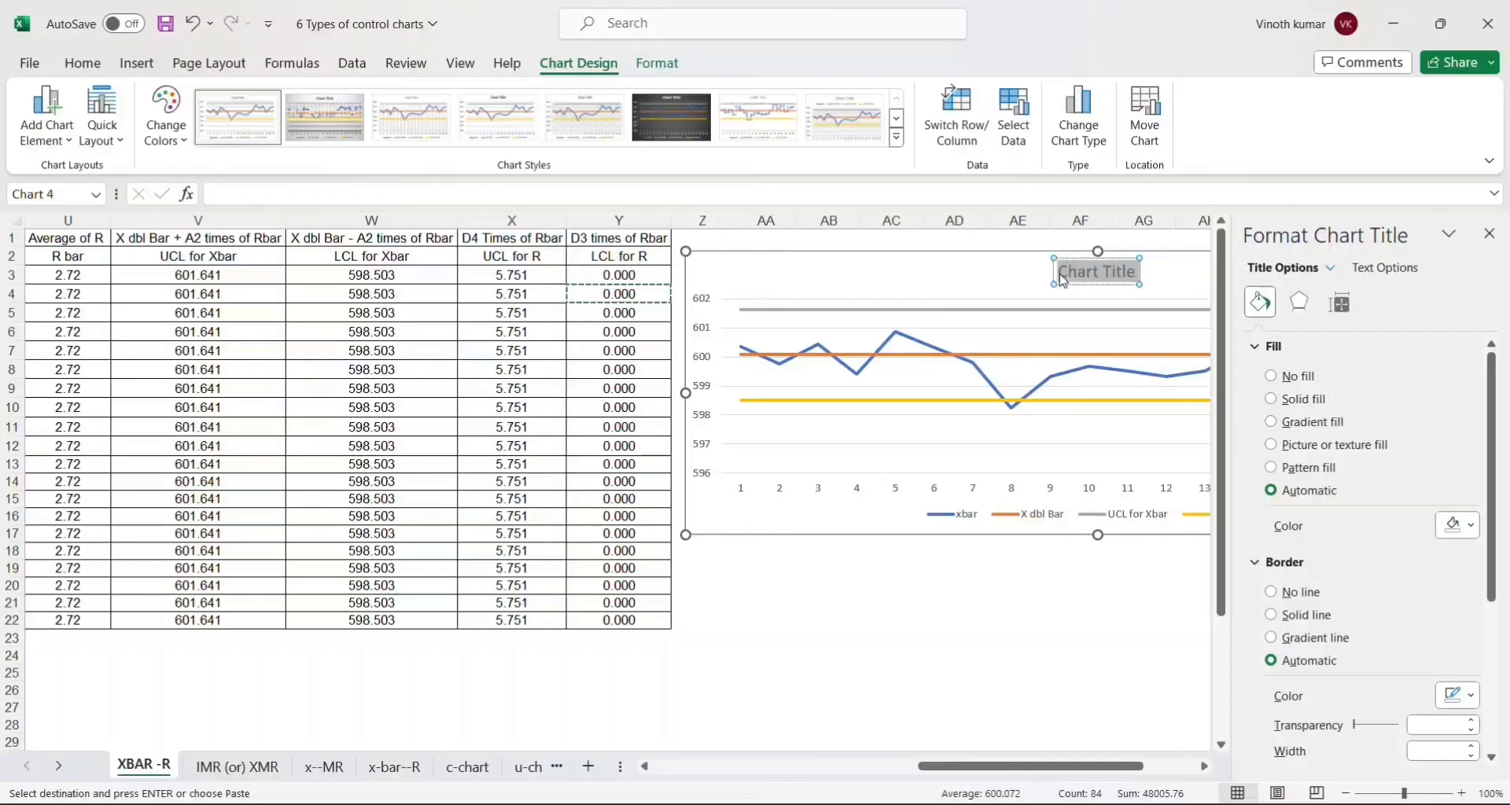
pyautogui.write('X bar')
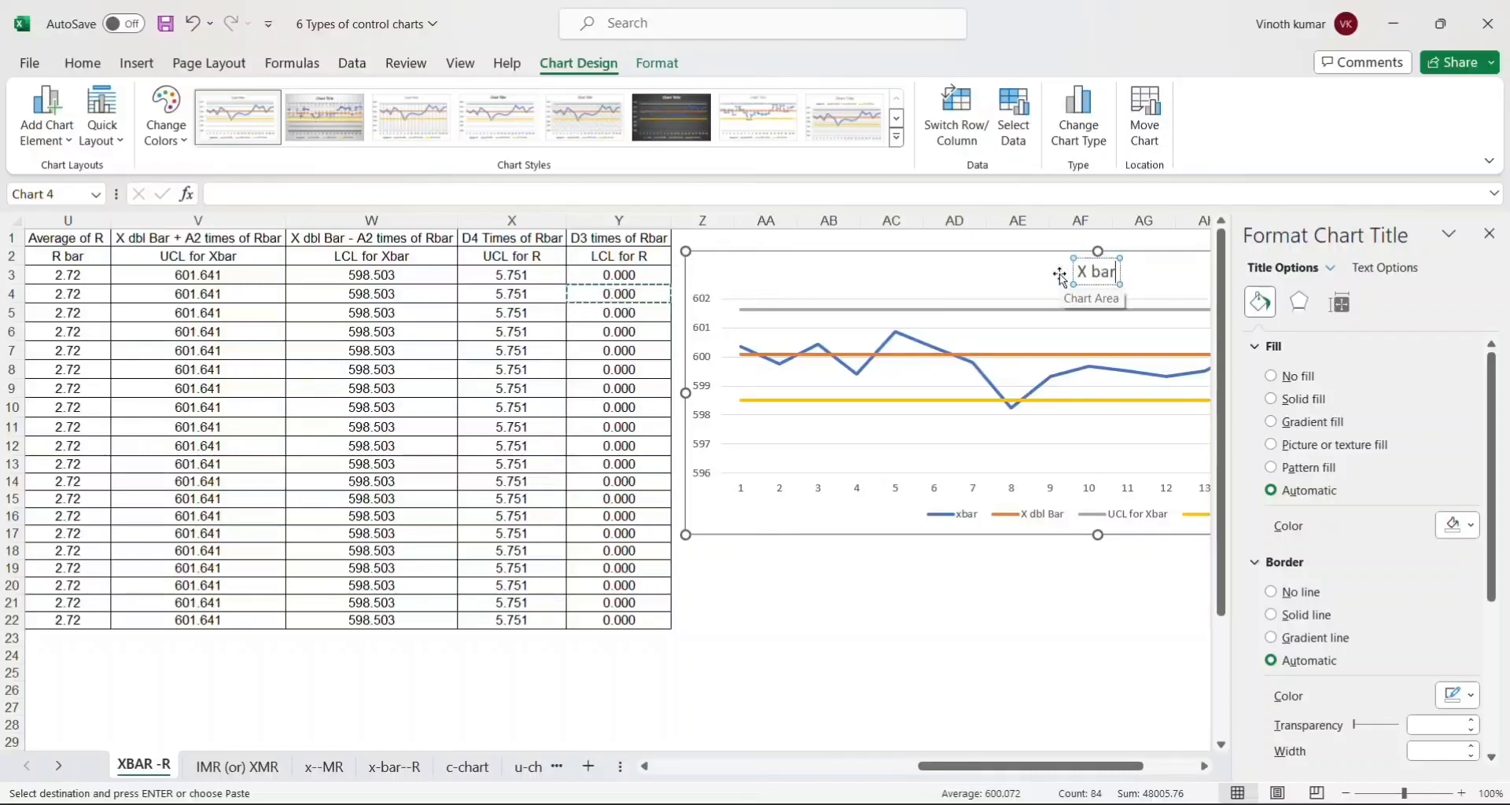
pyautogui.click(981, 635)
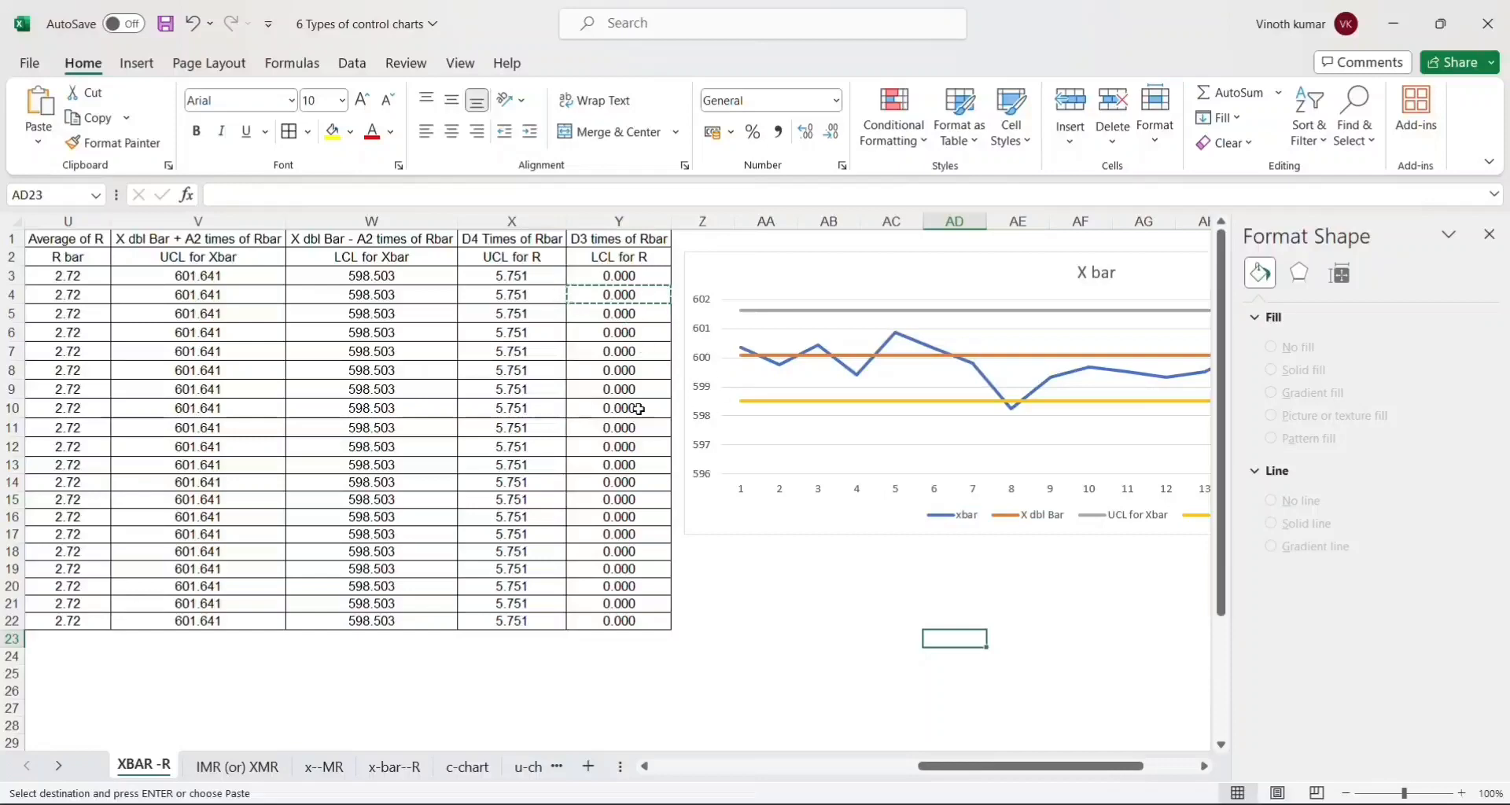
pyautogui.click(176, 281)
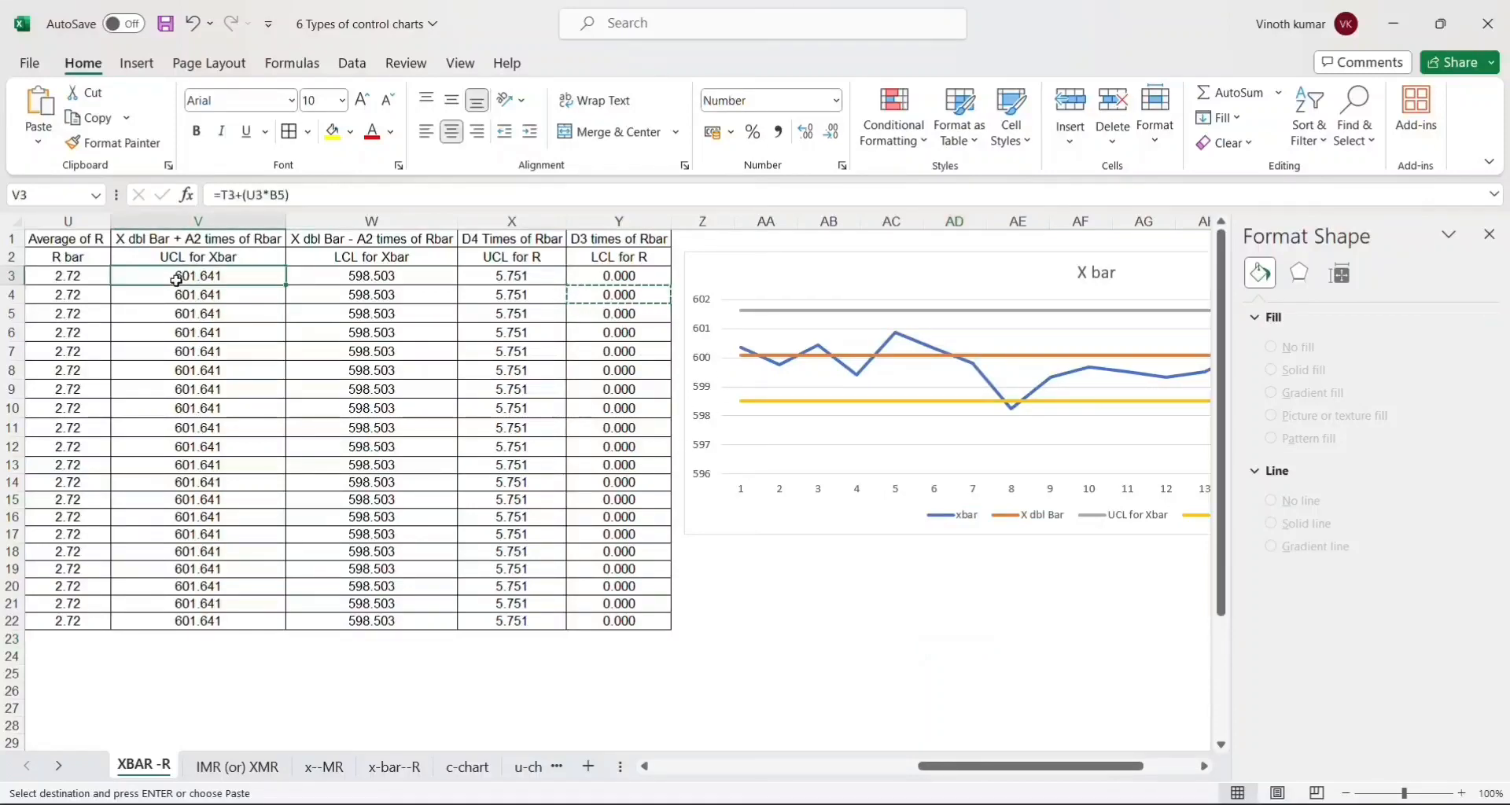
pyautogui.press('Left')
pyautogui.press('Left')
pyautogui.press('Left')
pyautogui.press('Left')
pyautogui.press('Left')
pyautogui.press('Left')
pyautogui.press('Left')
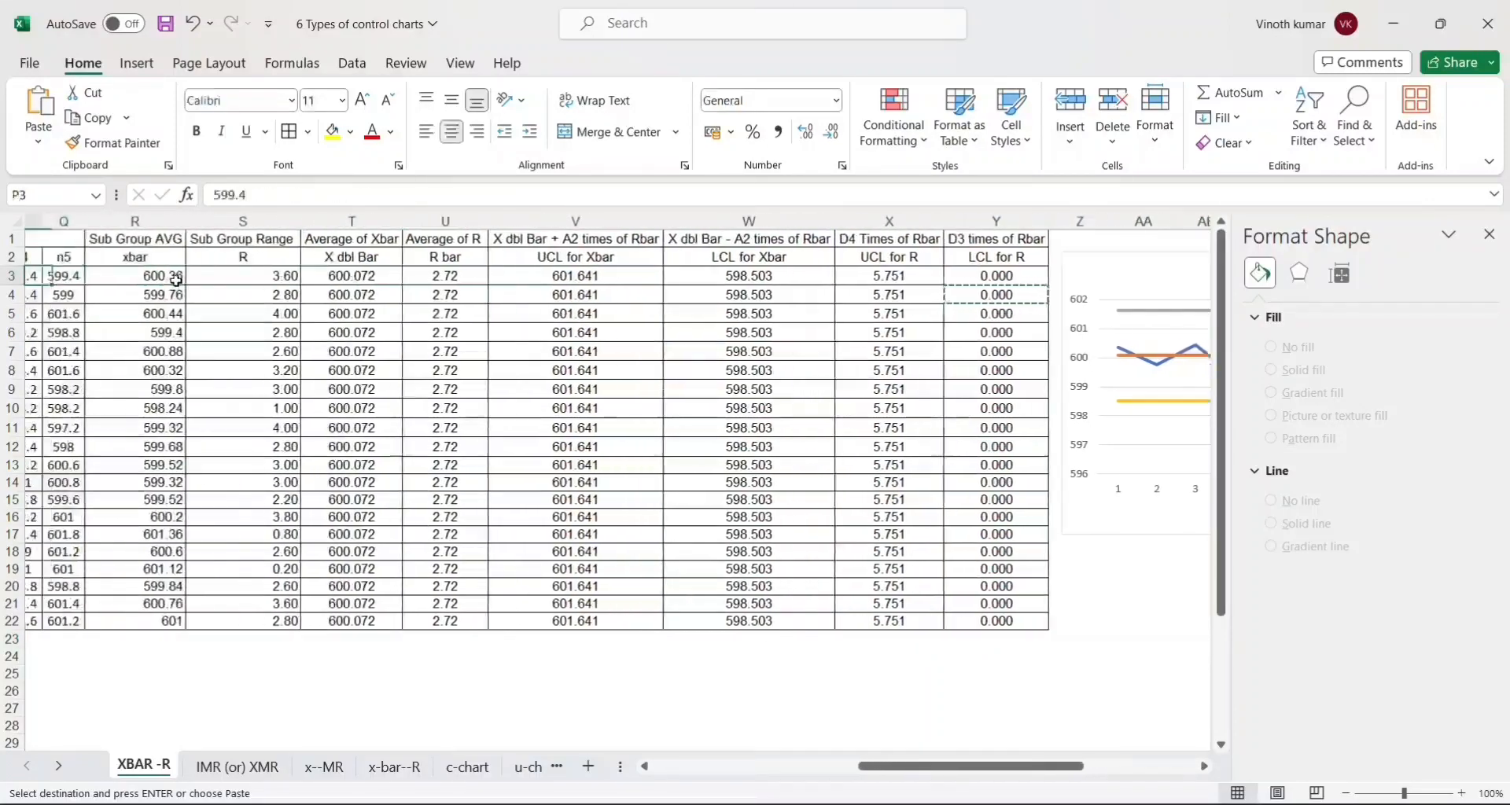
pyautogui.click(276, 259)
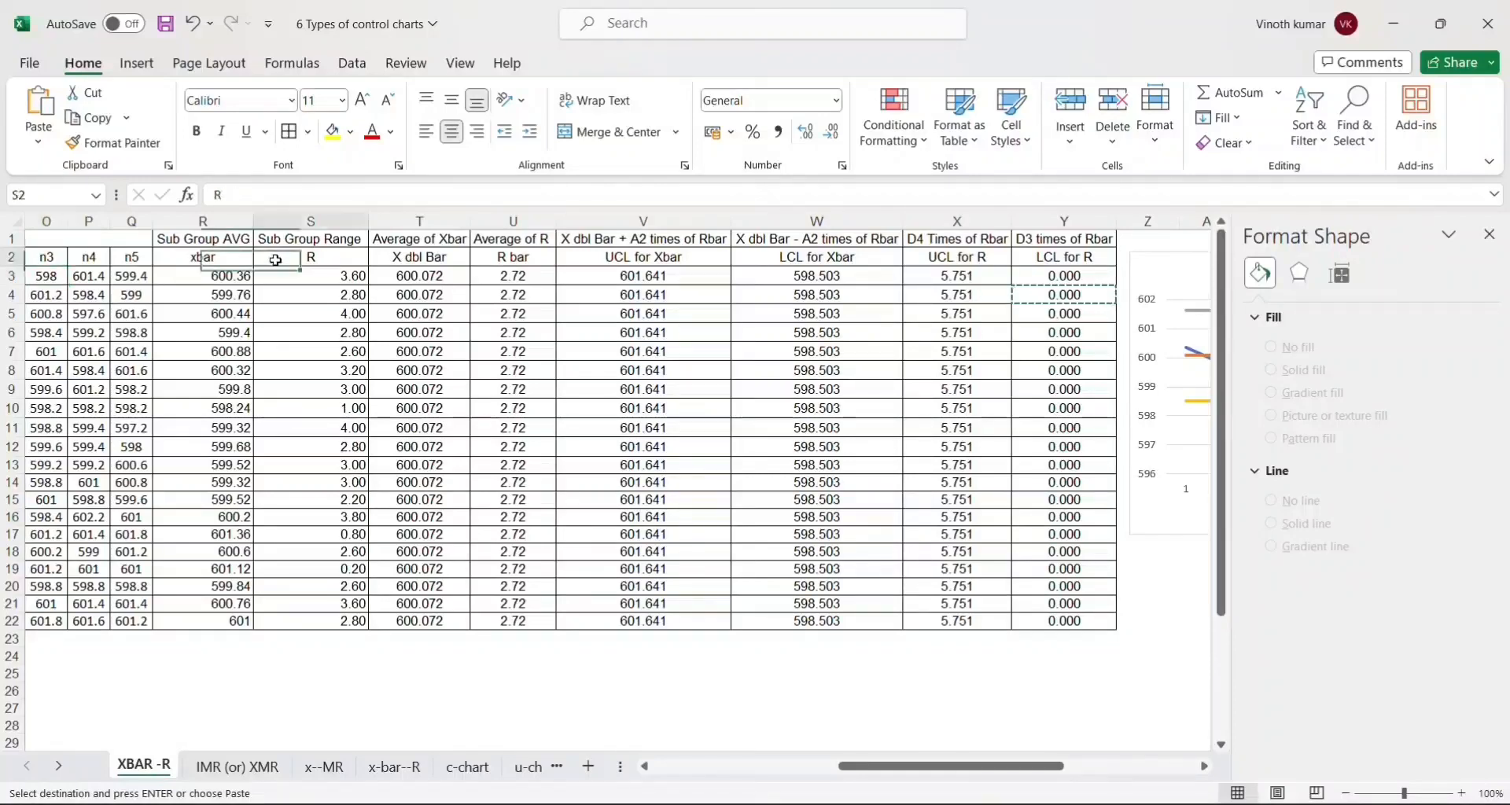
pyautogui.hotkey('ctrl', 'shift', 'Left')
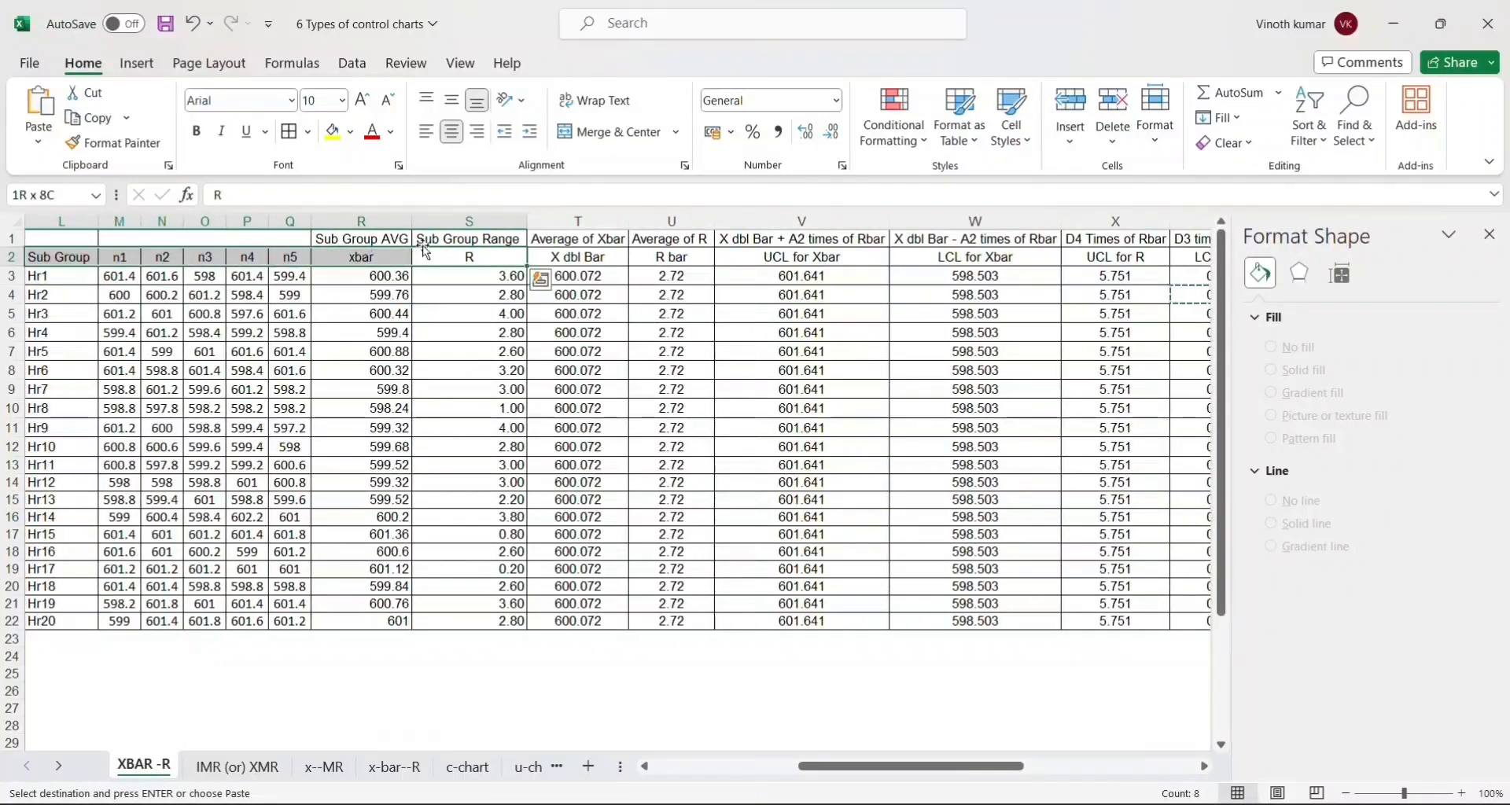
# Insert a 2-D line chart from the R, R bar, UCL for R and LCL for R columns, headers through Hr20.
pyautogui.click(512, 331)
pyautogui.press('Up')
pyautogui.press('Up')
pyautogui.press('Up')
pyautogui.press('Up')
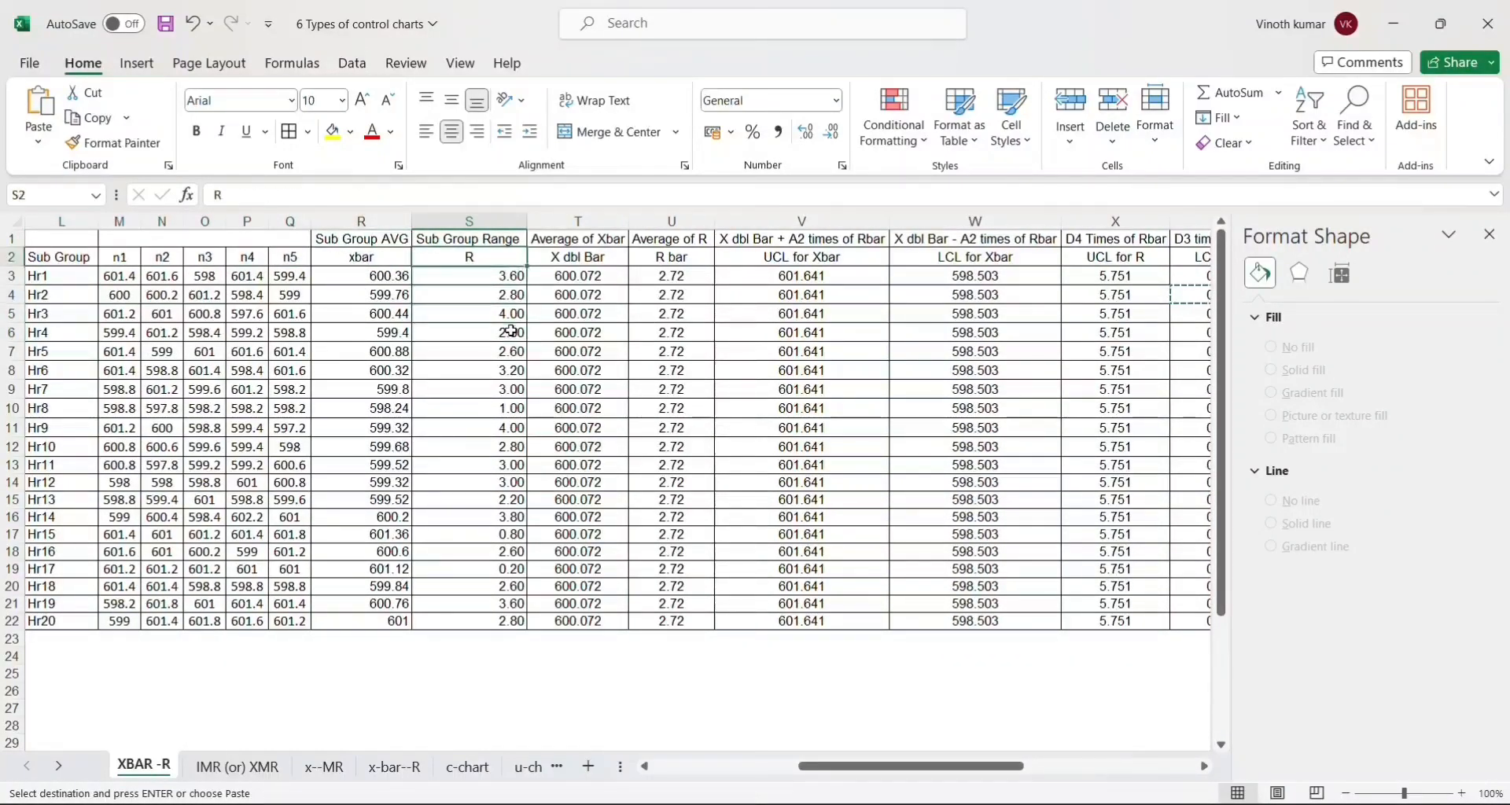
pyautogui.hotkey('ctrl', 'shift', 'Down')
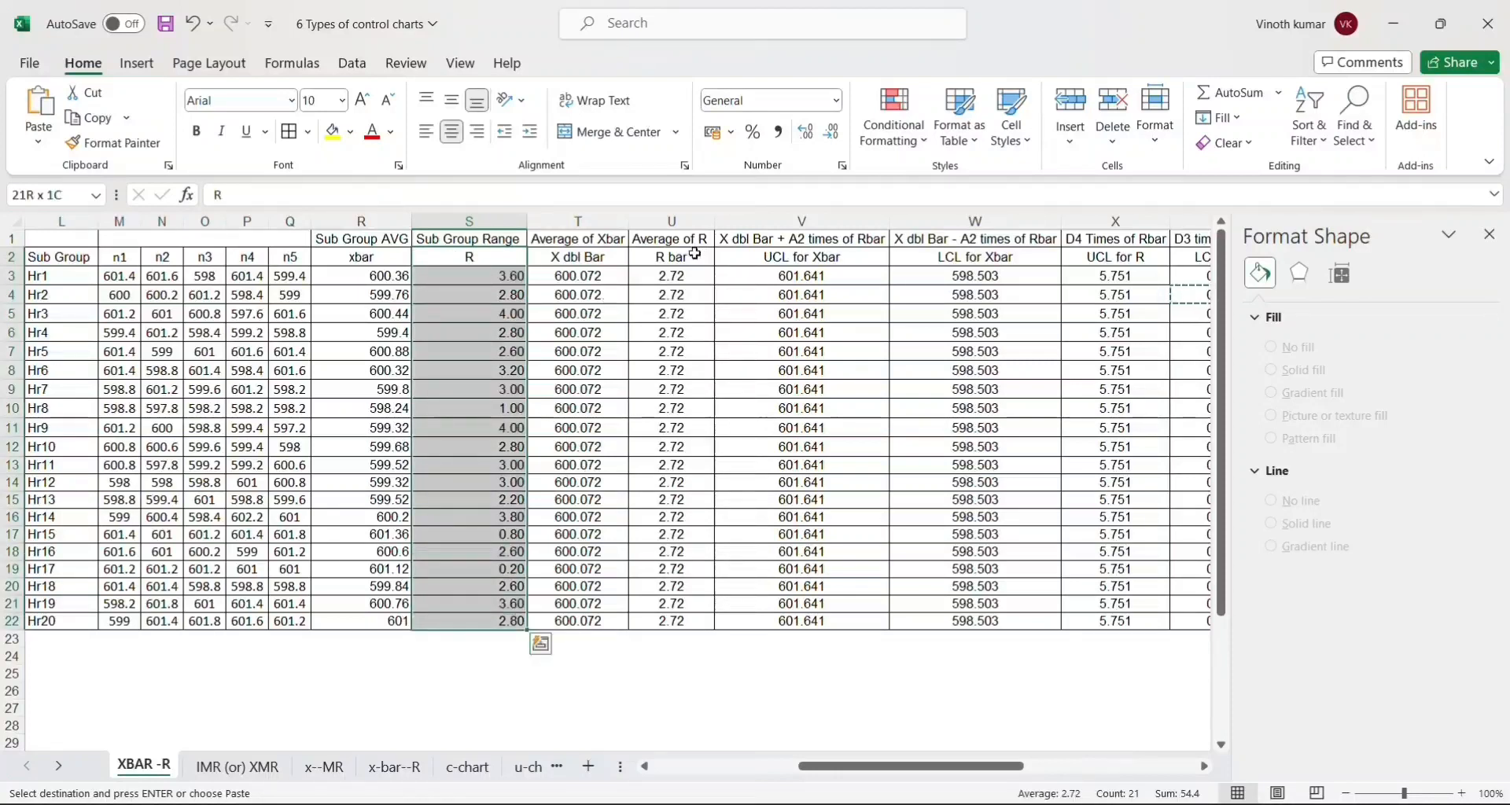
pyautogui.moveTo(695, 256); pyautogui.dragTo(705, 619)
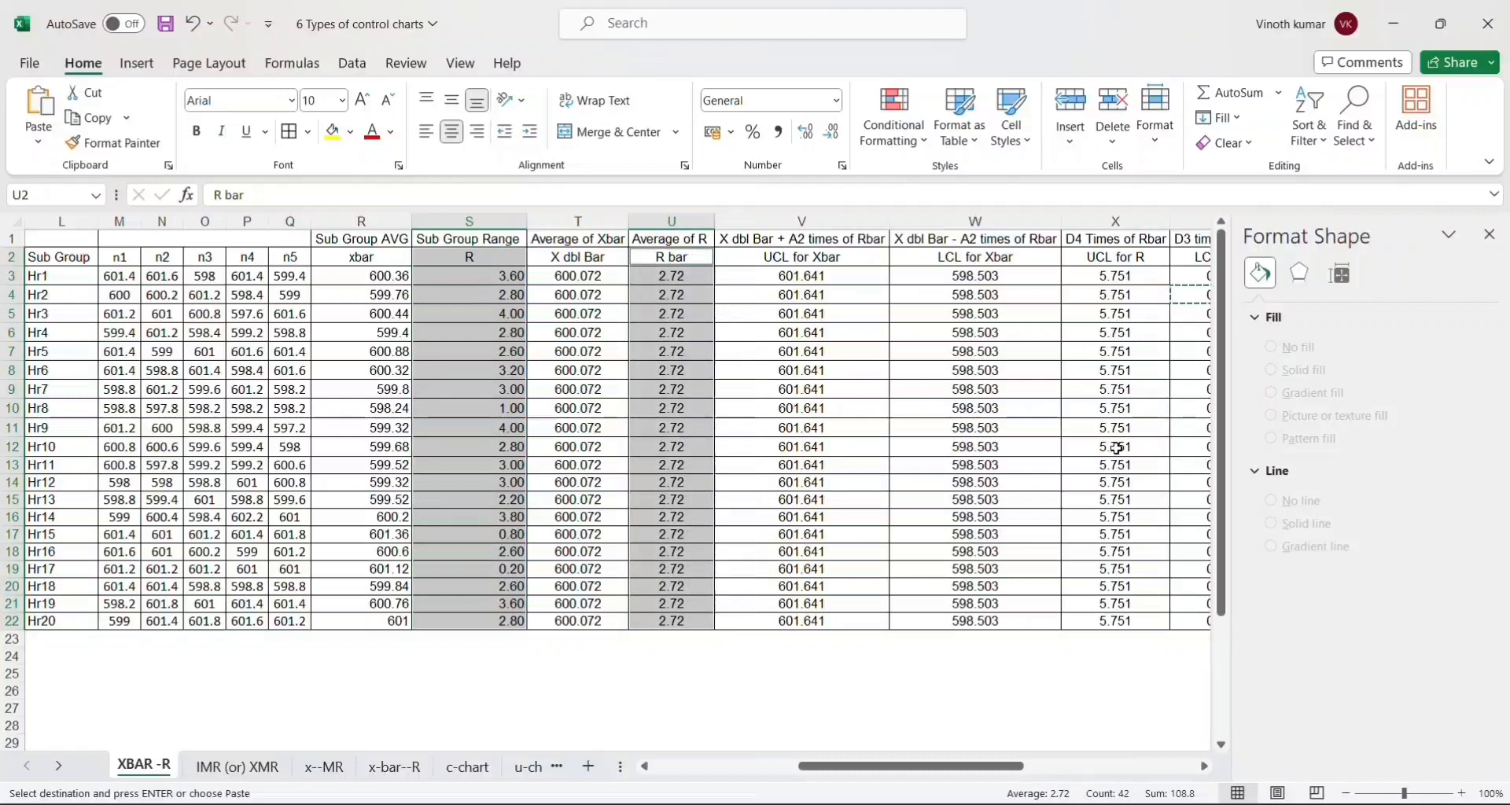
pyautogui.moveTo(1113, 258); pyautogui.dragTo(1126, 623)
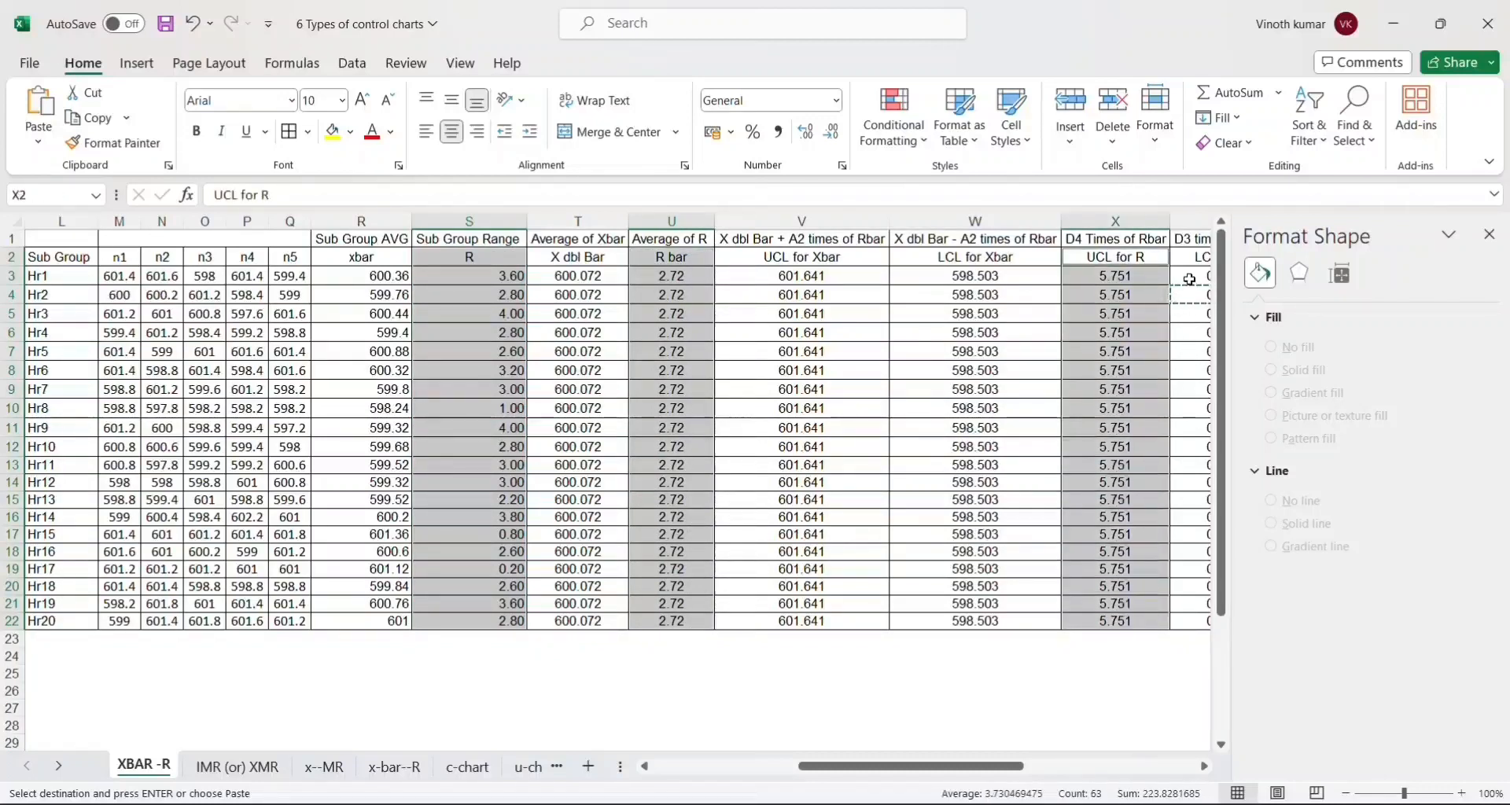
pyautogui.moveTo(1189, 262); pyautogui.dragTo(1149, 618)
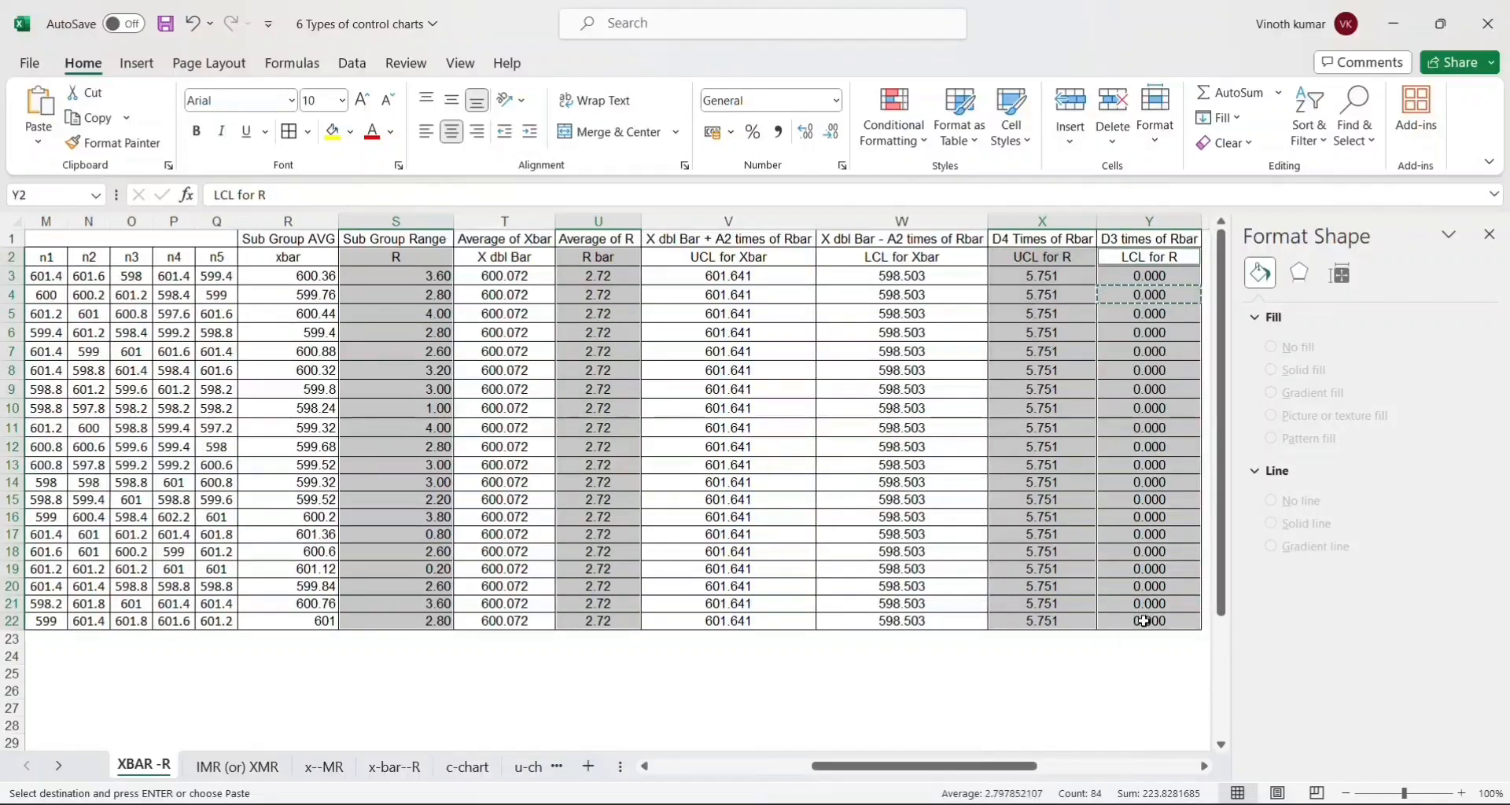
pyautogui.click(136, 63)
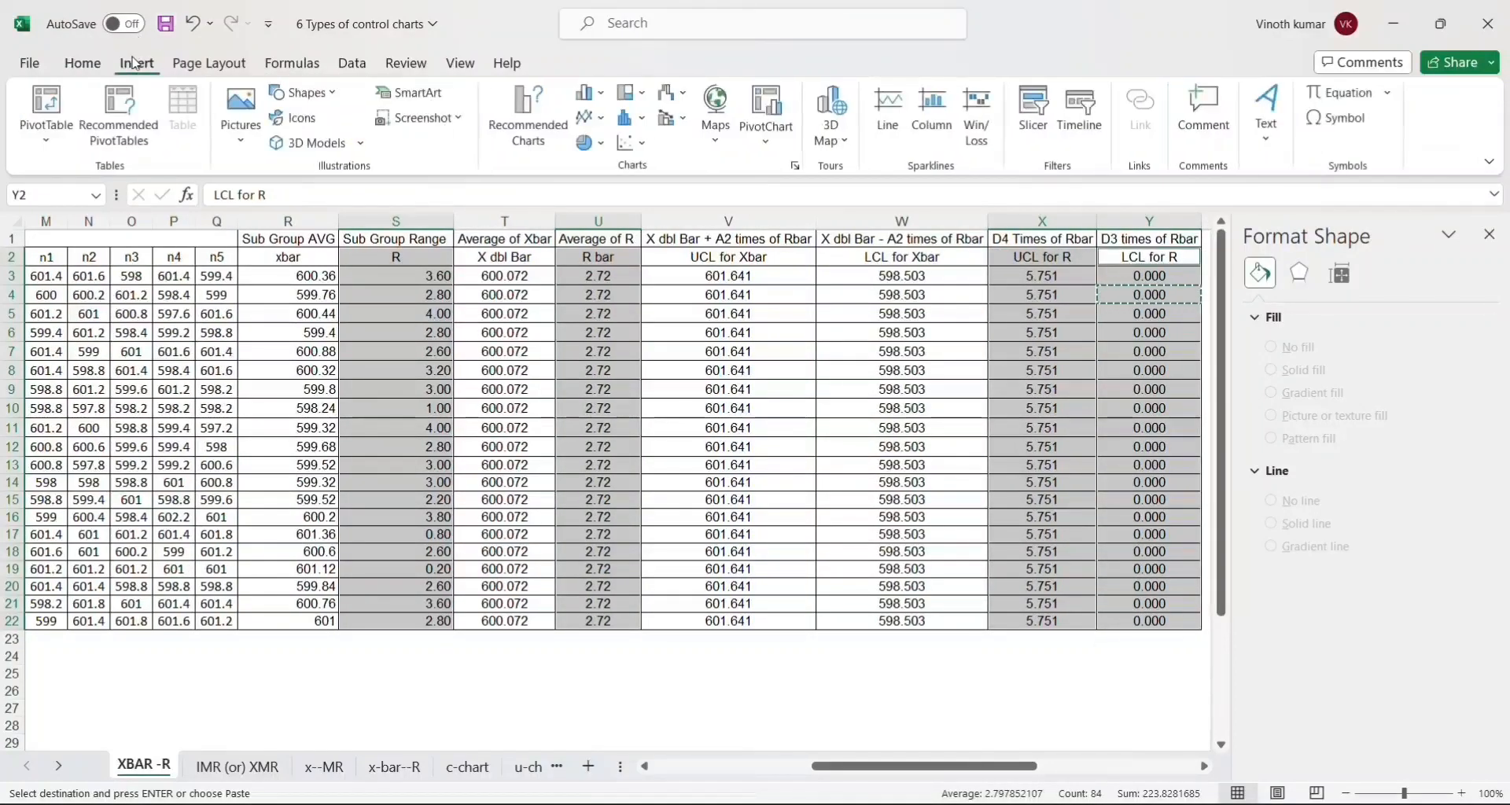
pyautogui.click(603, 127)
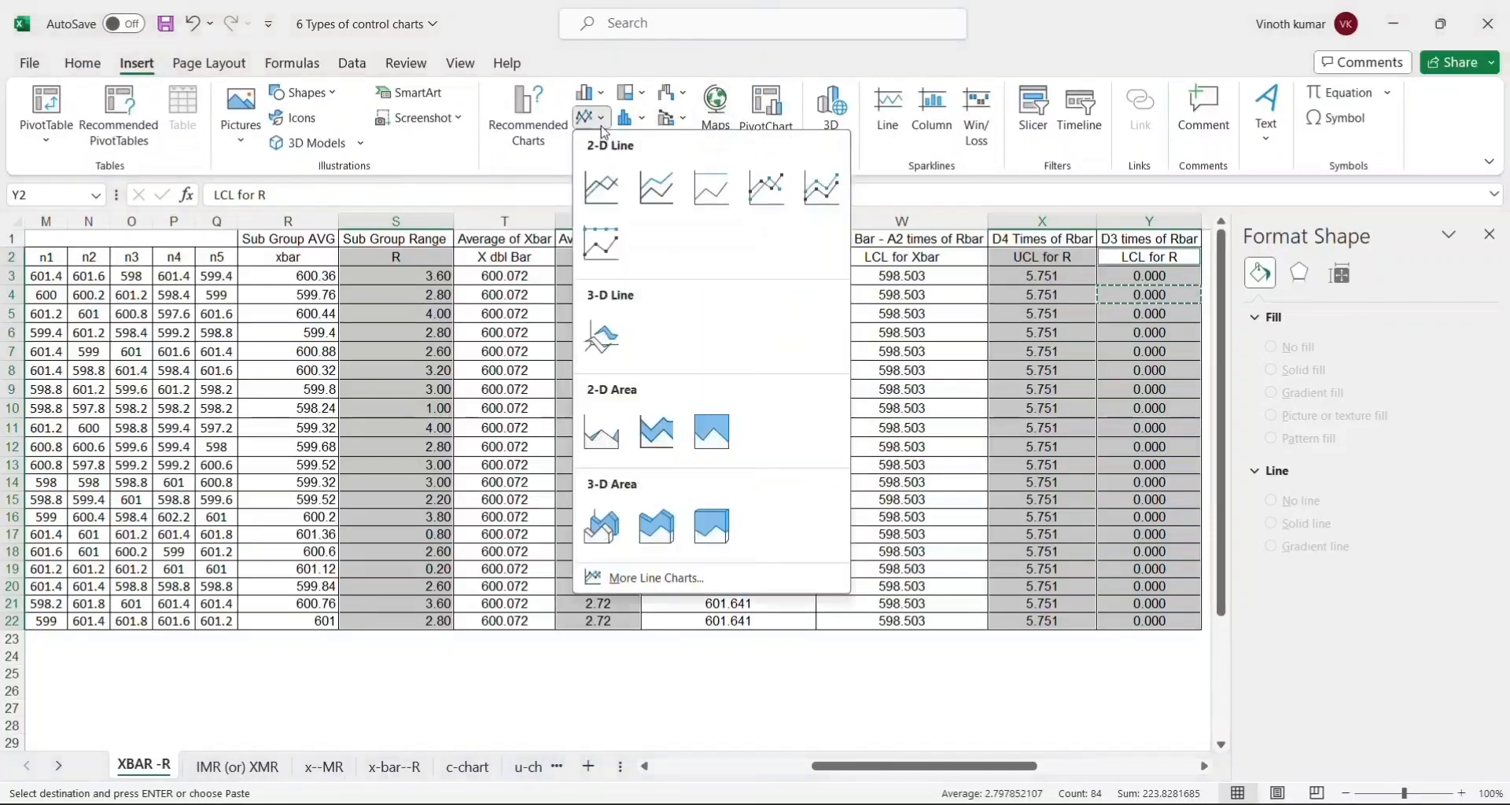
pyautogui.click(622, 196)
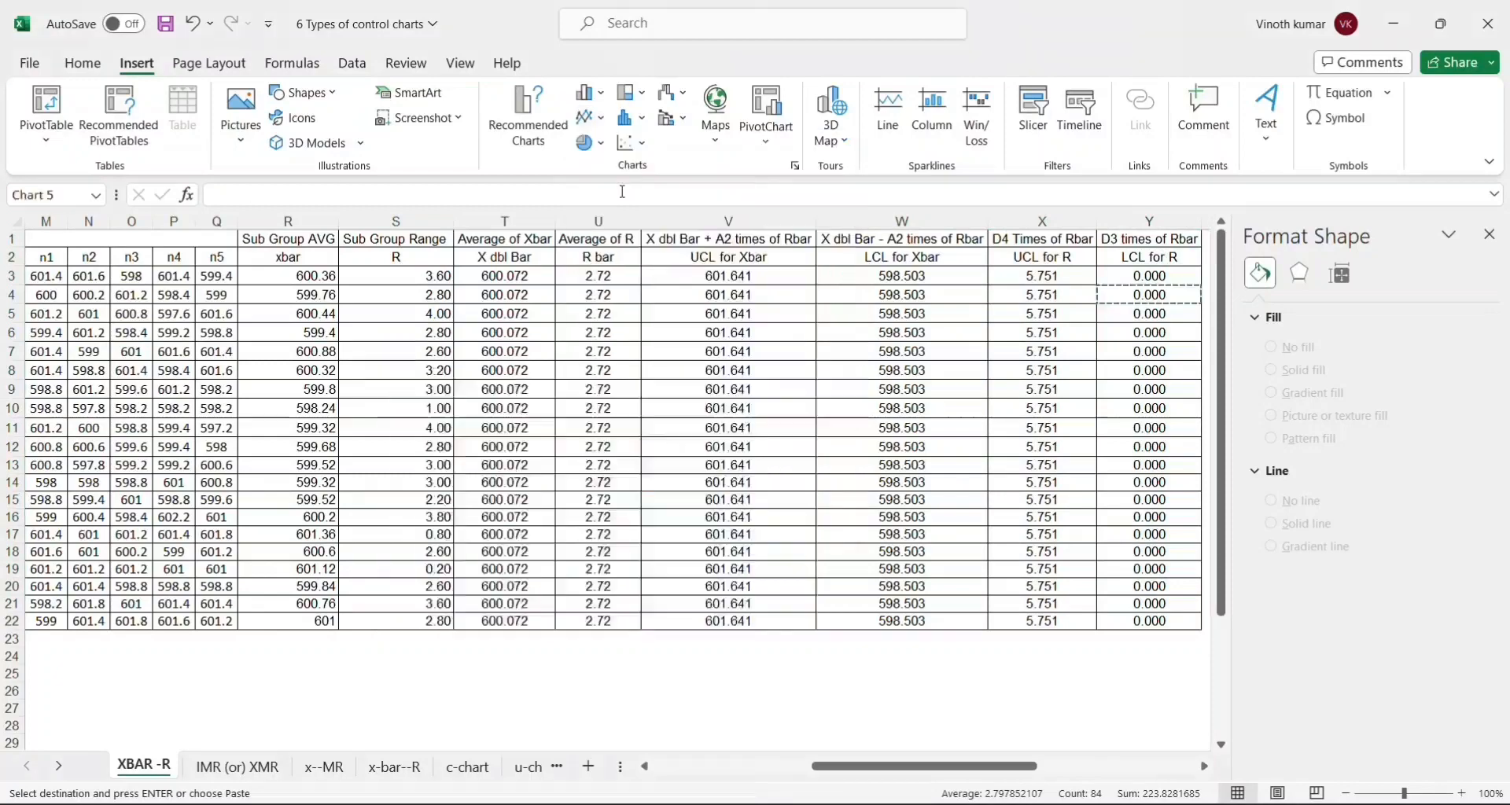
pyautogui.click(867, 464)
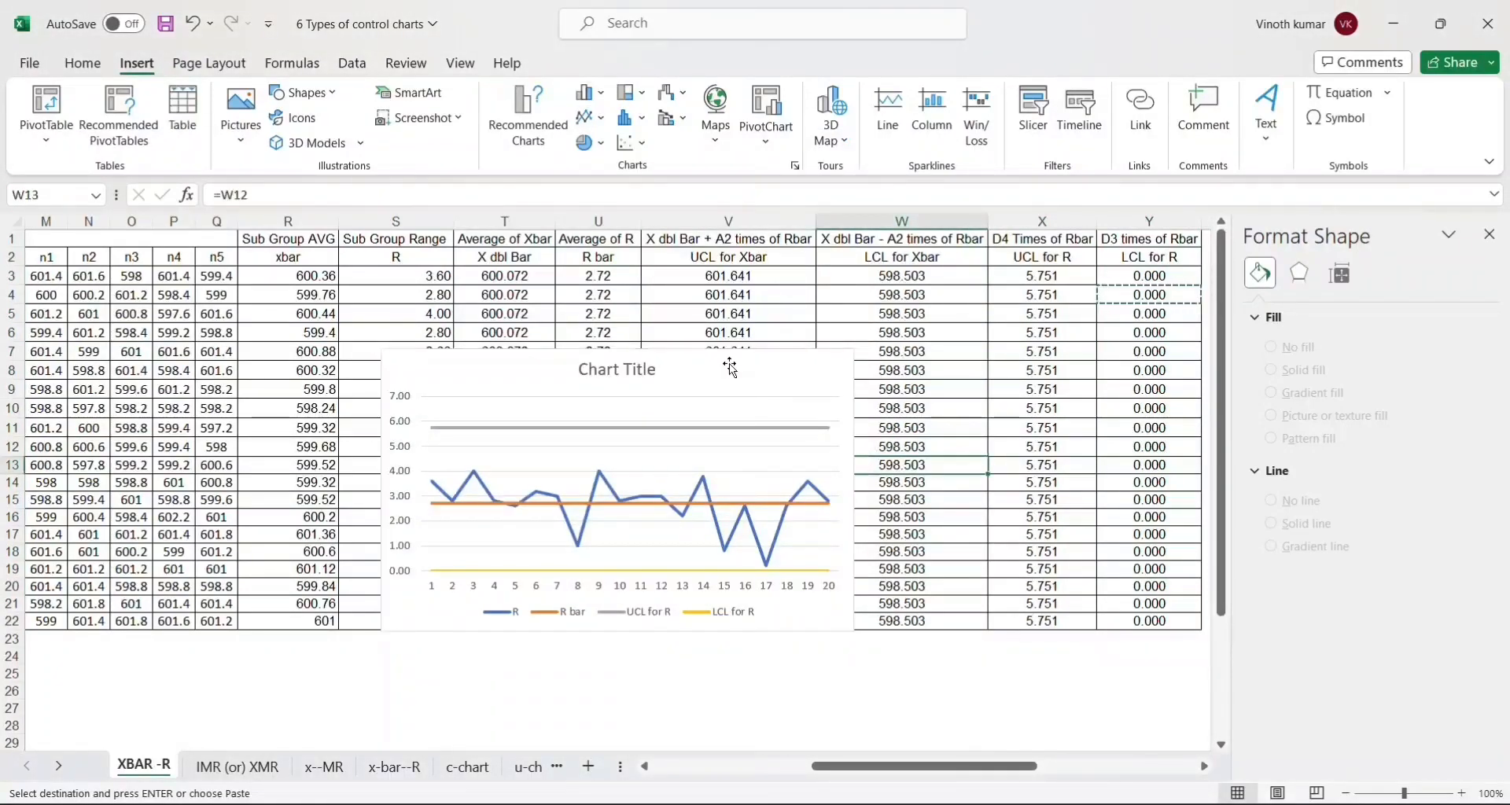
# Place the range chart directly below the X bar chart and widen it to match that chart's width.
pyautogui.hscroll(5, 1038, 519)
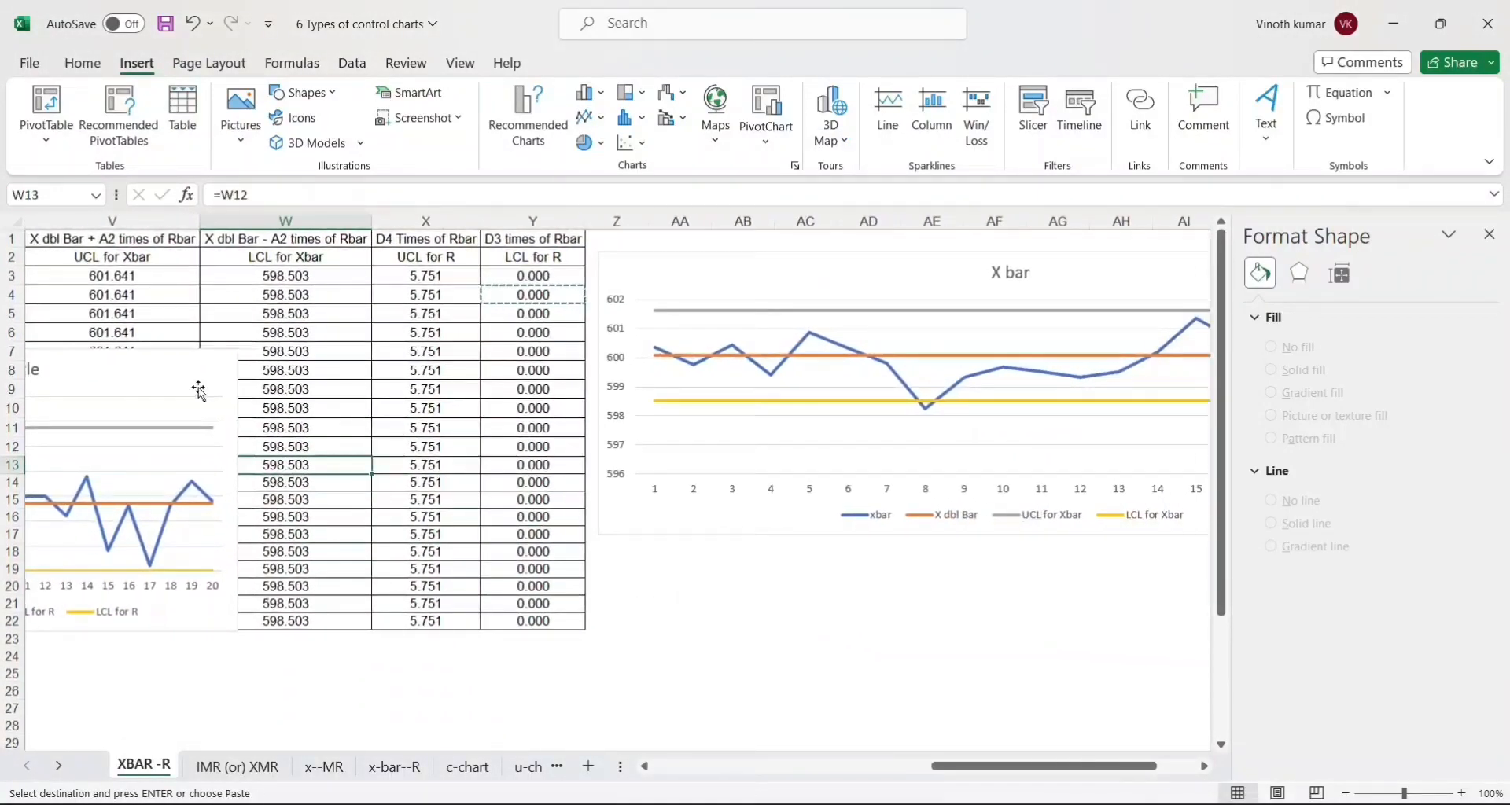
pyautogui.moveTo(192, 374); pyautogui.dragTo(1025, 571)
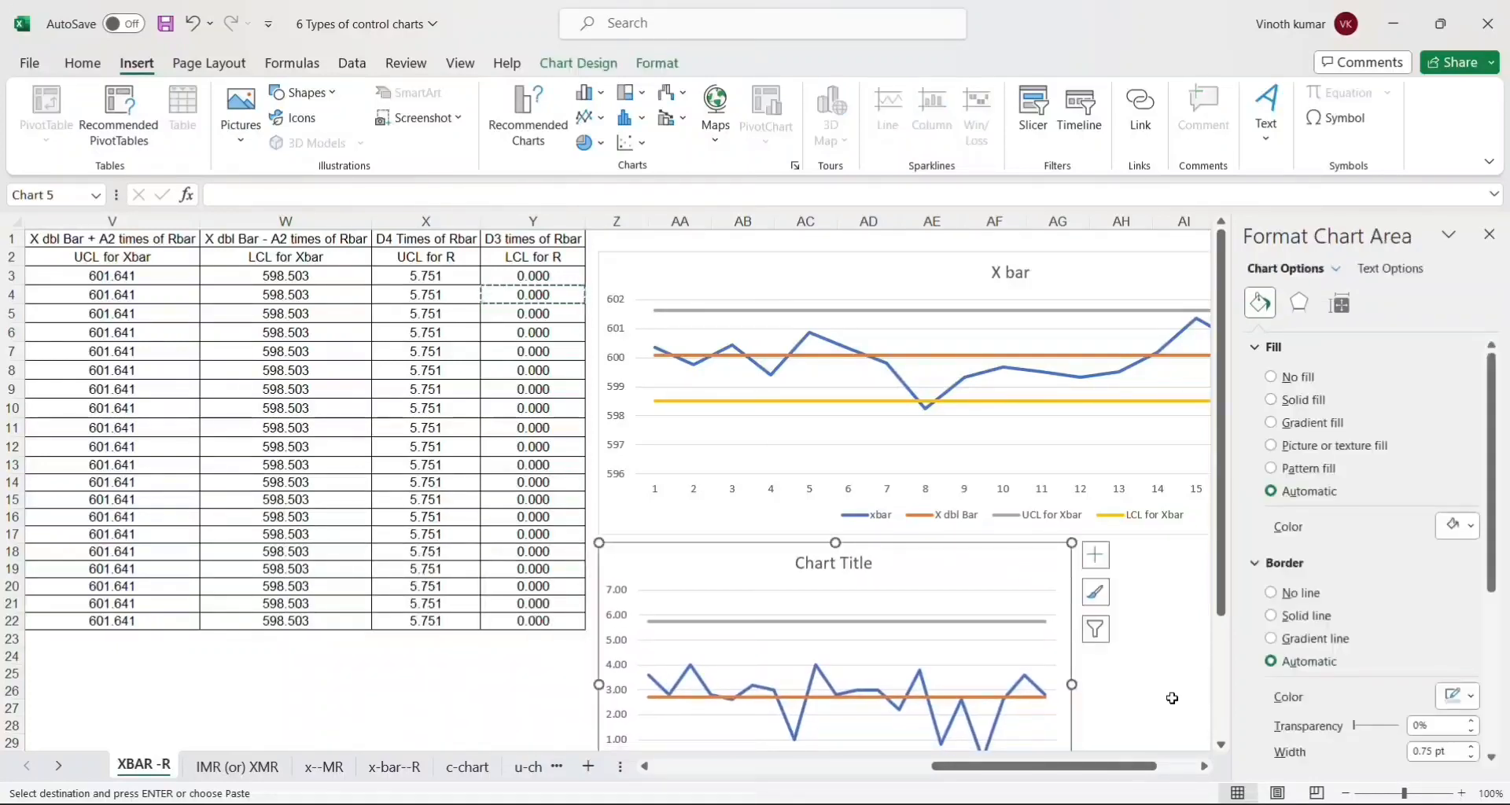
pyautogui.hscroll(3, 1152, 718)
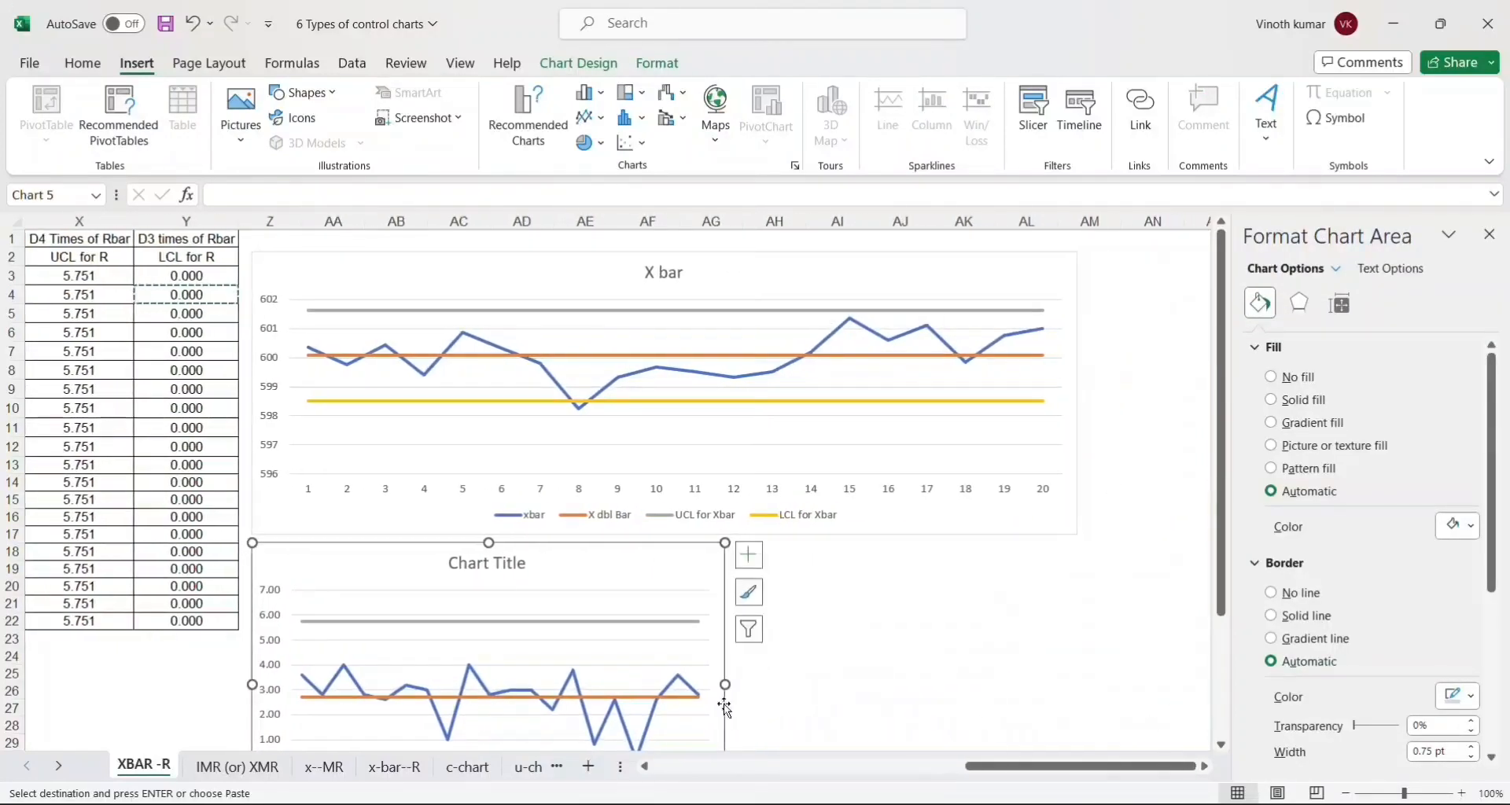
pyautogui.moveTo(725, 684); pyautogui.dragTo(1080, 708)
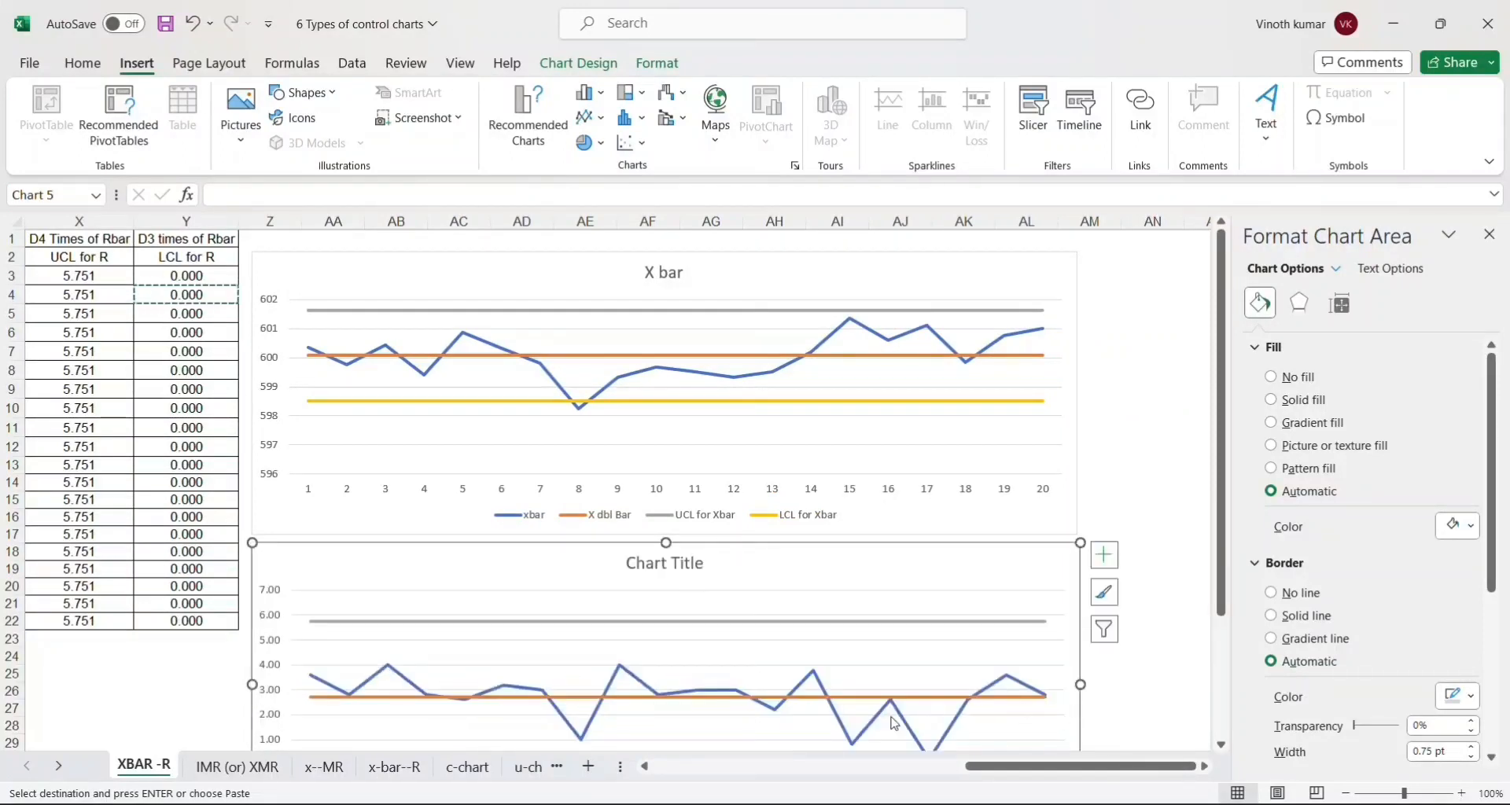
# Replace the range chart's placeholder title with "R Chart".
pyautogui.click(634, 562)
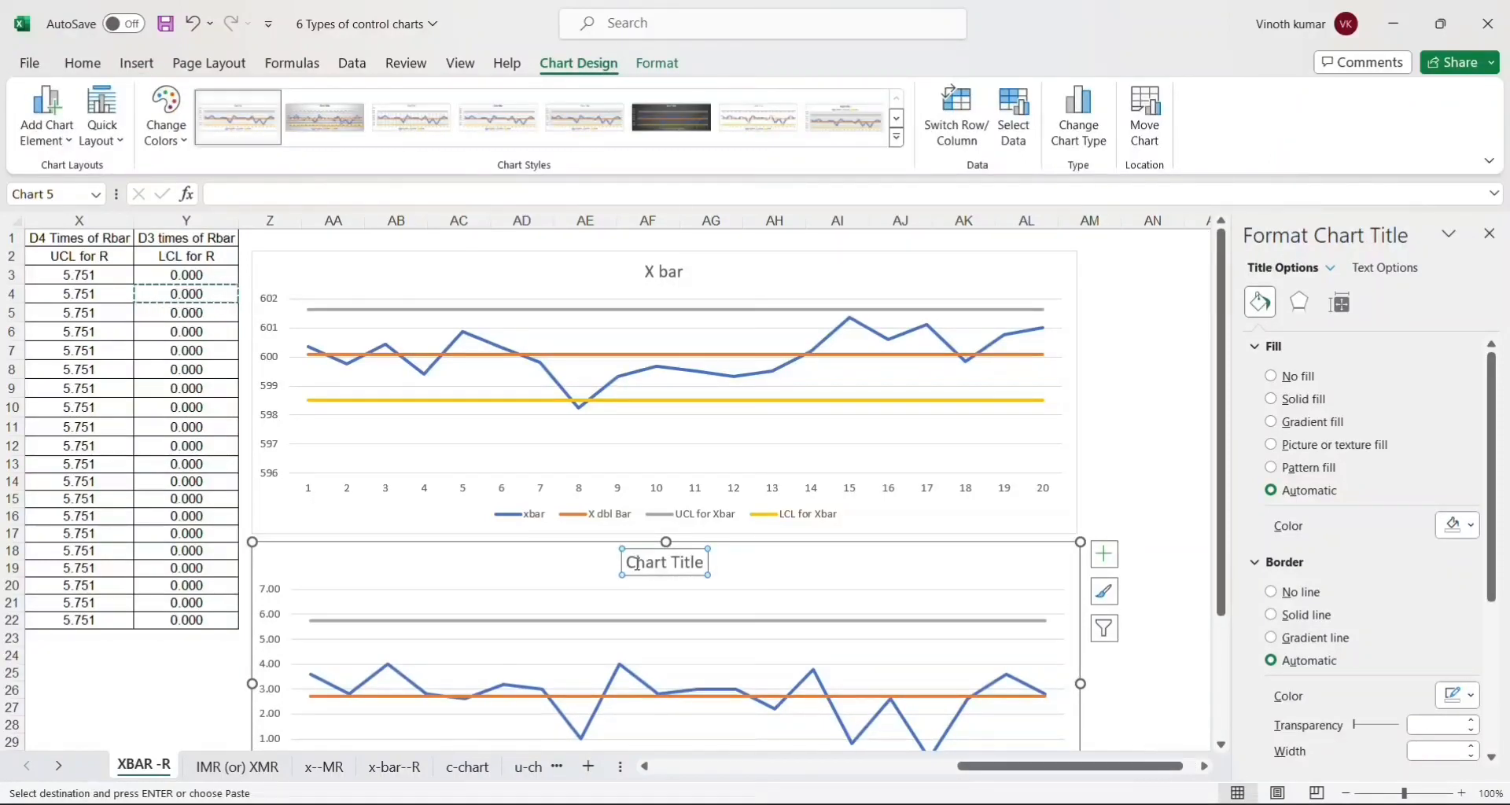
pyautogui.click(629, 561)
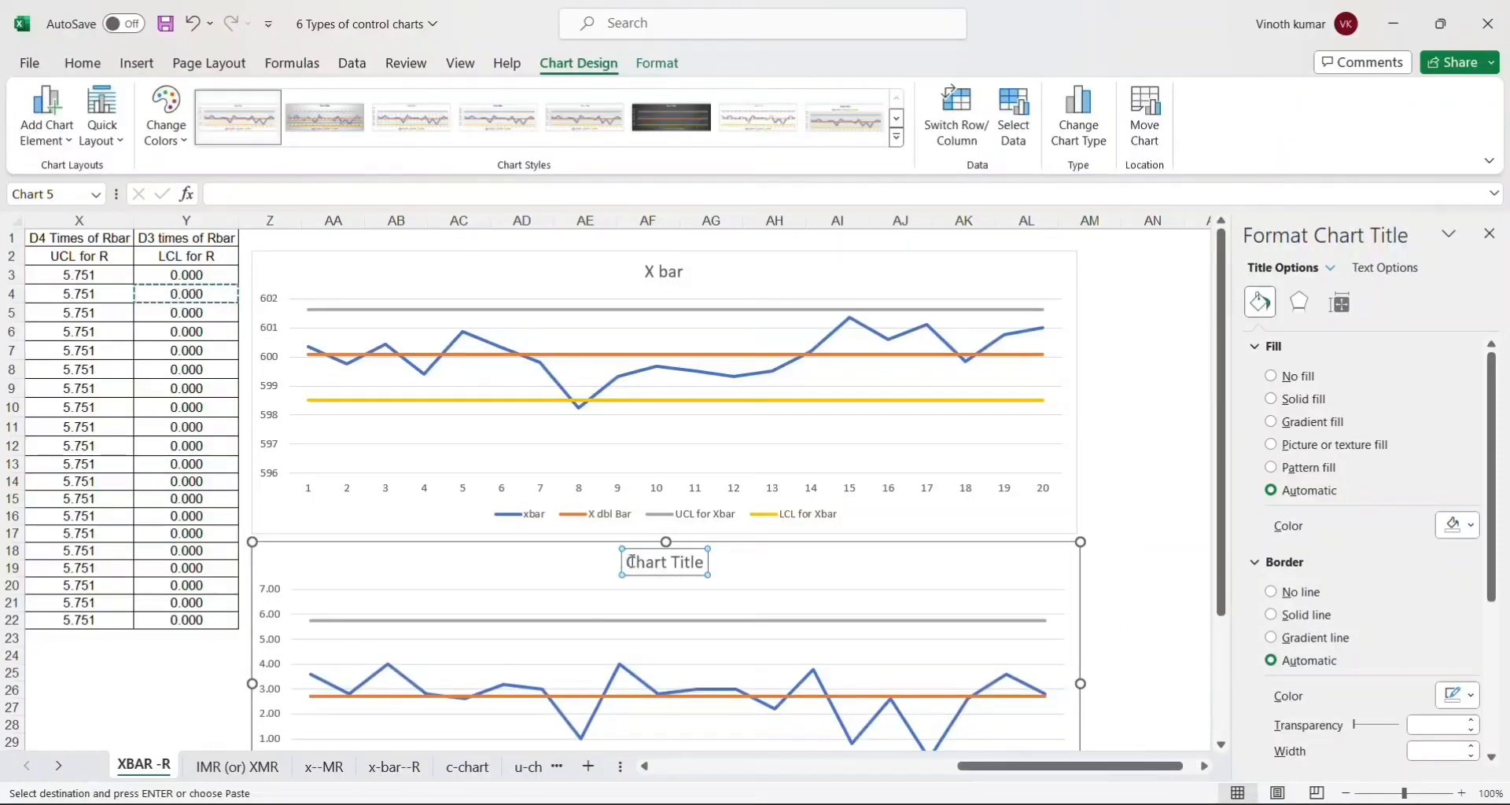
pyautogui.tripleClick(634, 565)
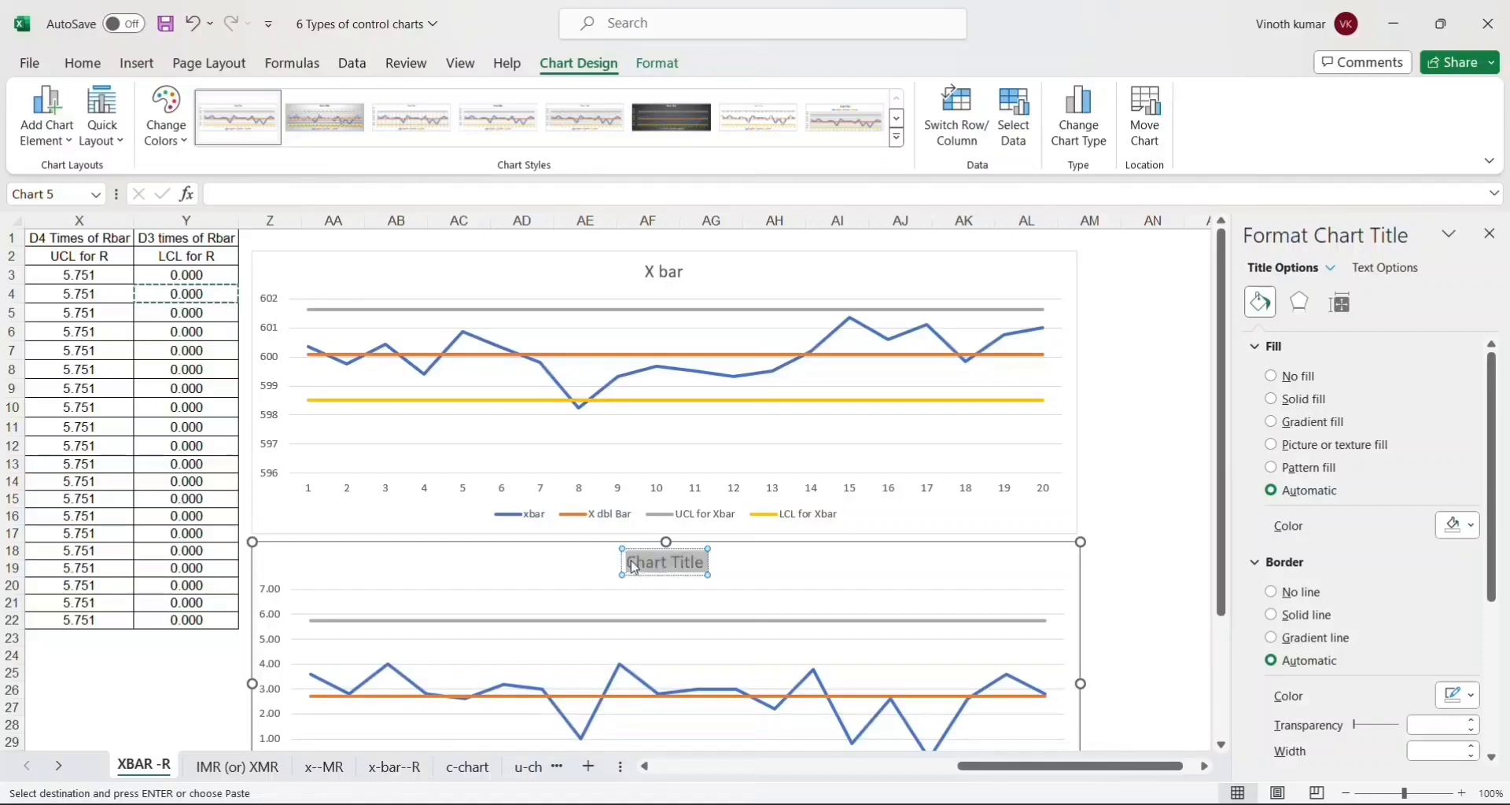
pyautogui.write('R Ch')
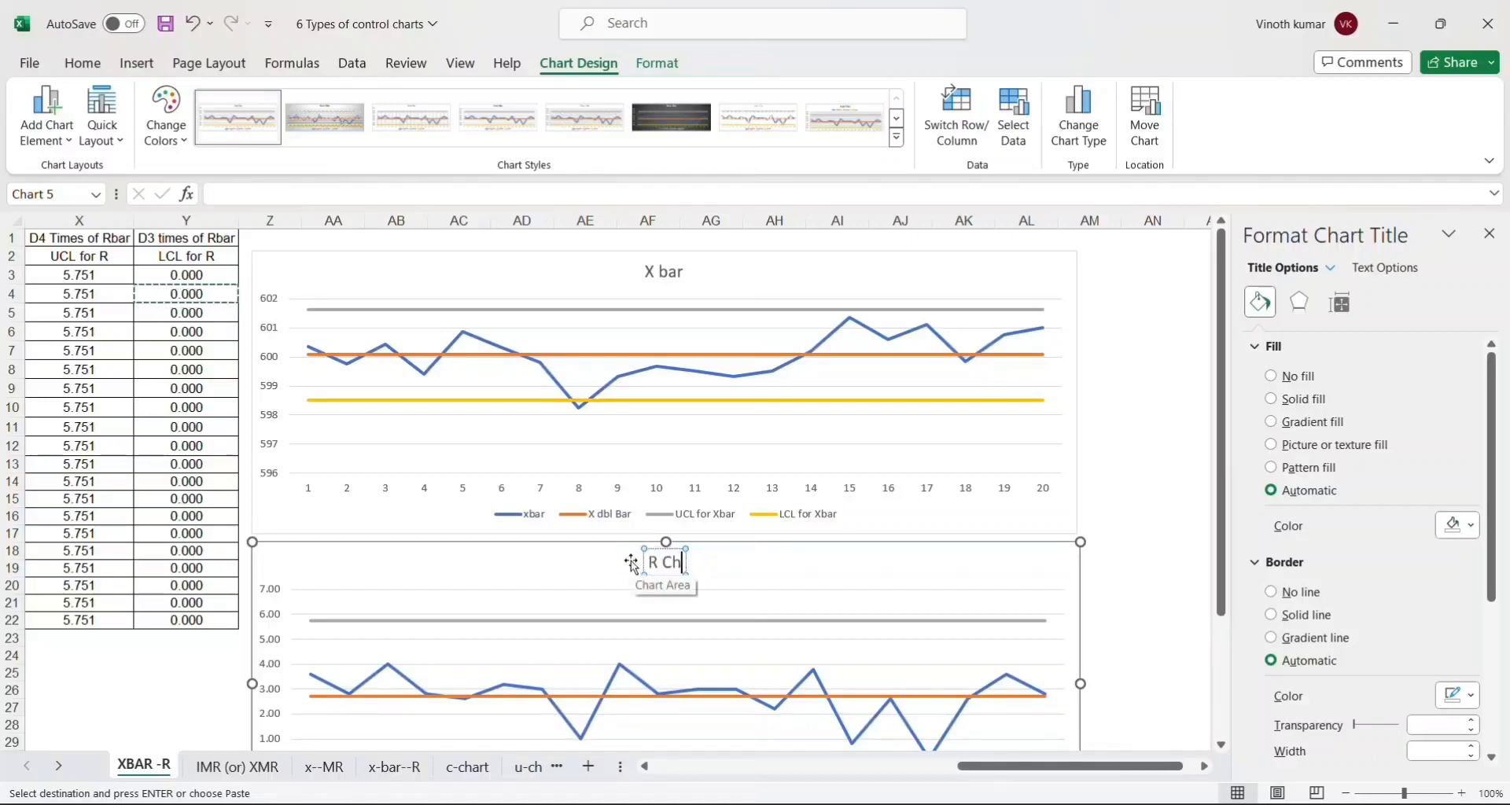
pyautogui.write('art')
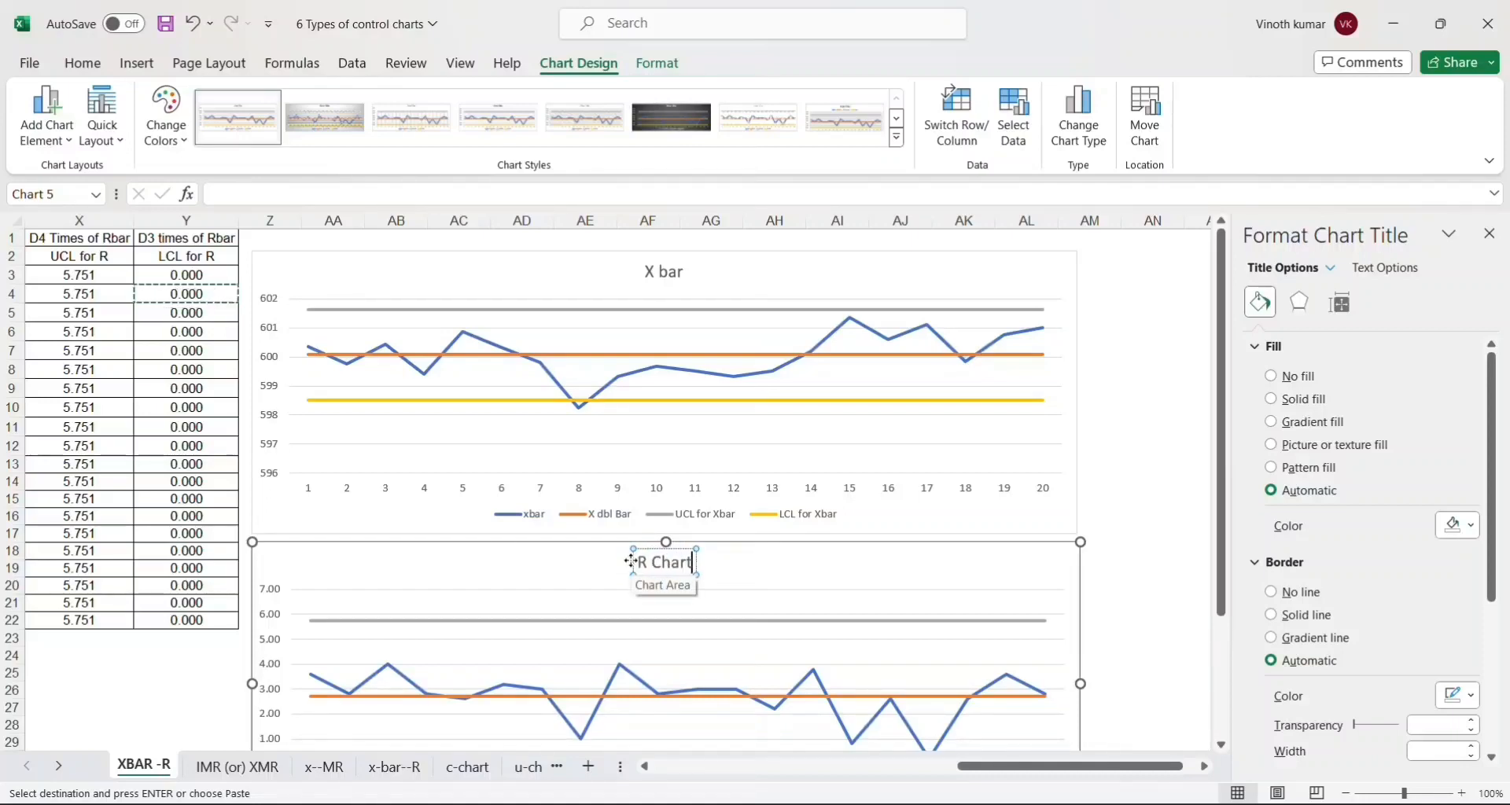
pyautogui.click(1156, 389)
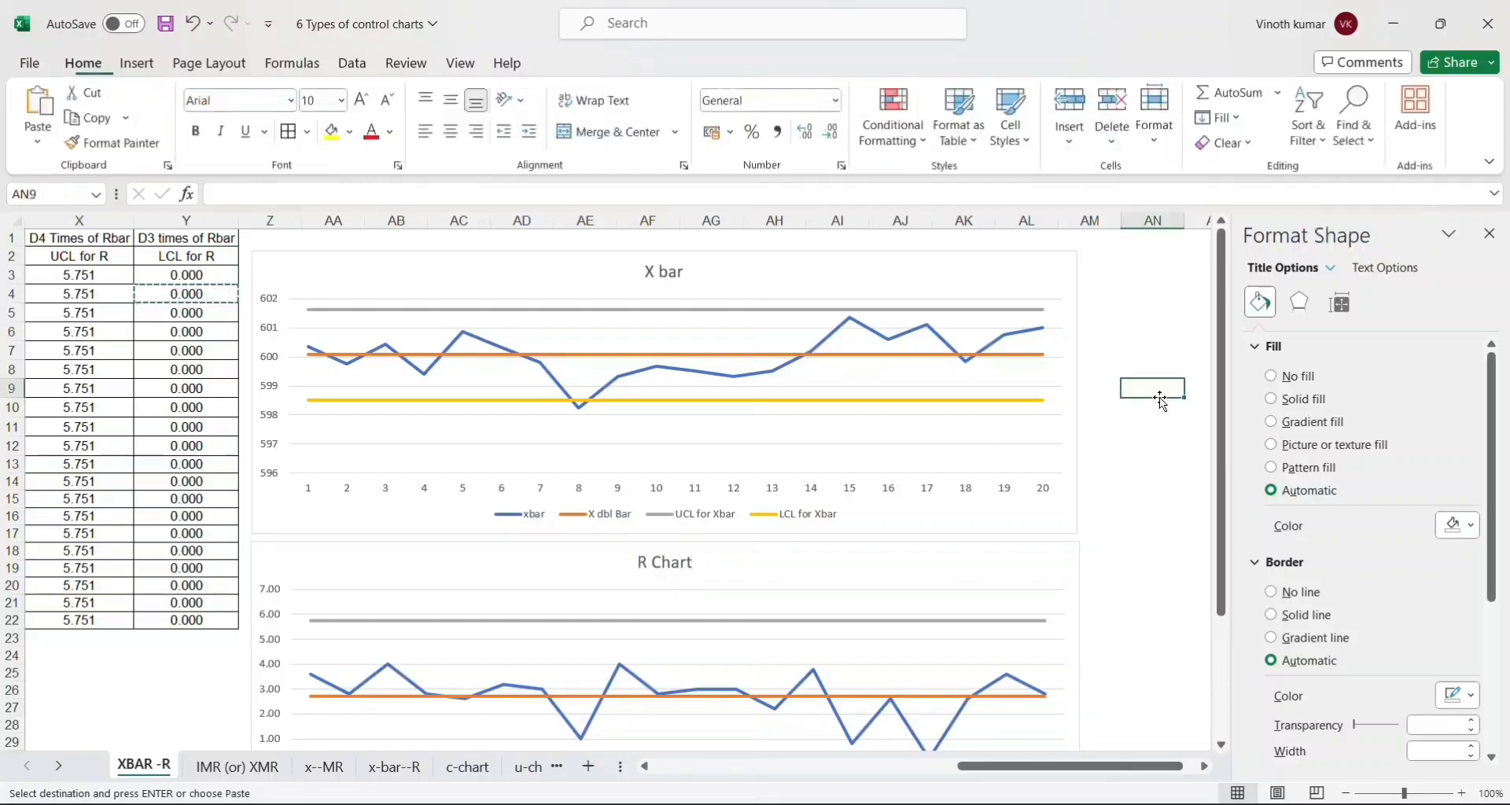
# Examine the X bar and R charts against their control limits, comparing subgroup 8 in both.
pyautogui.scroll(-3, 815, 488)
pyautogui.scroll(2, 816, 488)
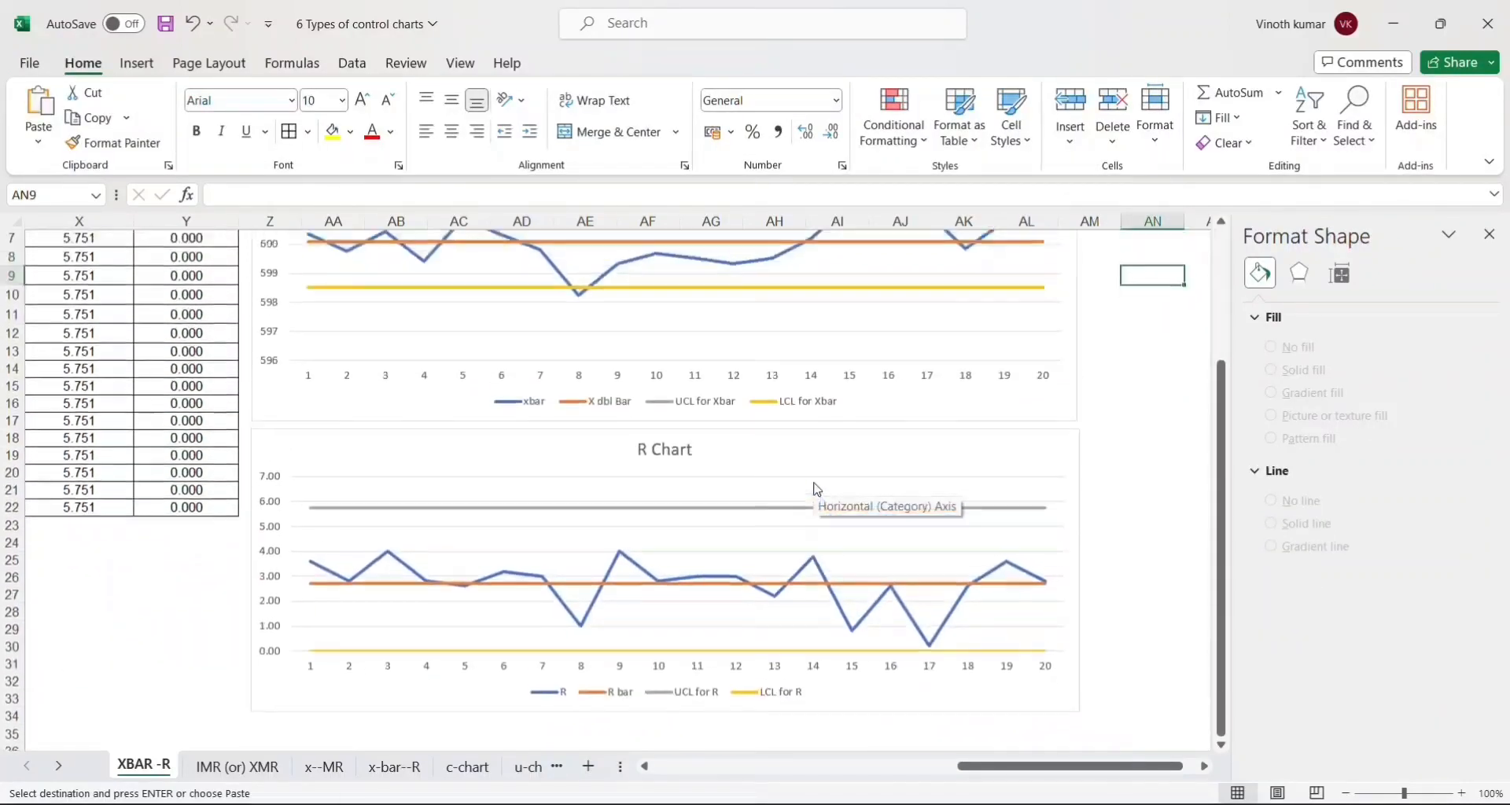
pyautogui.scroll(-1, 815, 487)
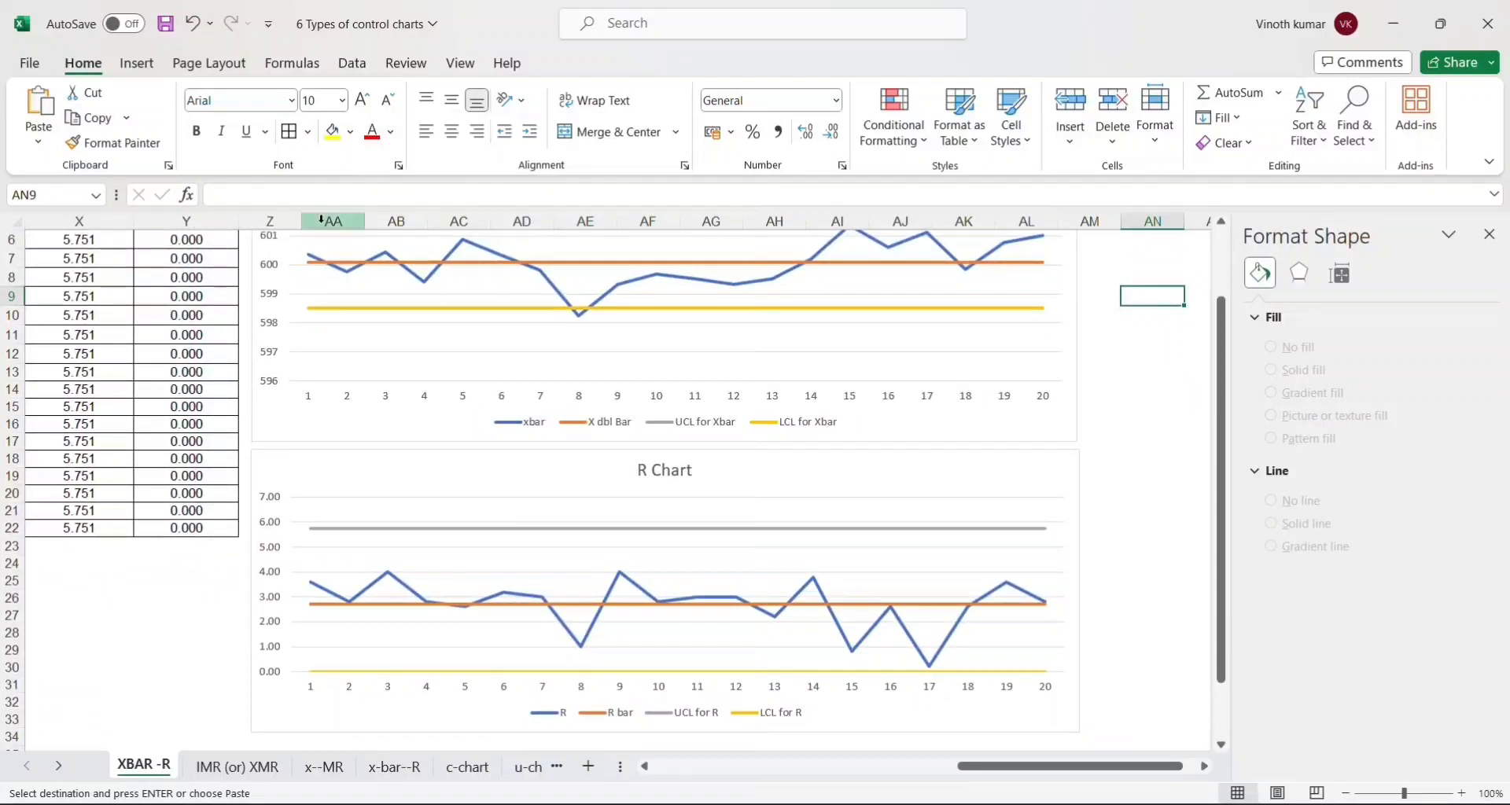
pyautogui.moveTo(311, 259)
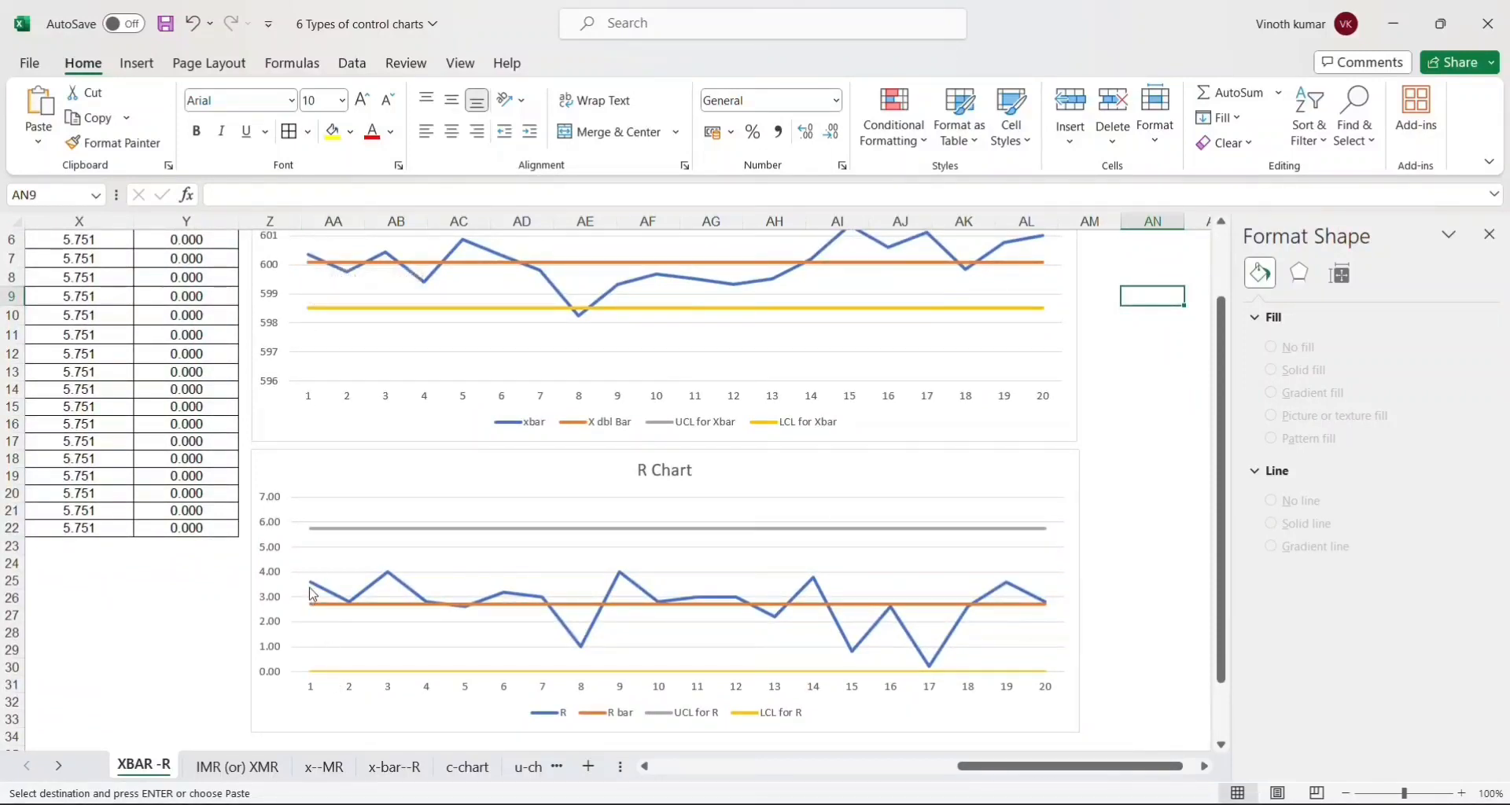
pyautogui.moveTo(311, 588)
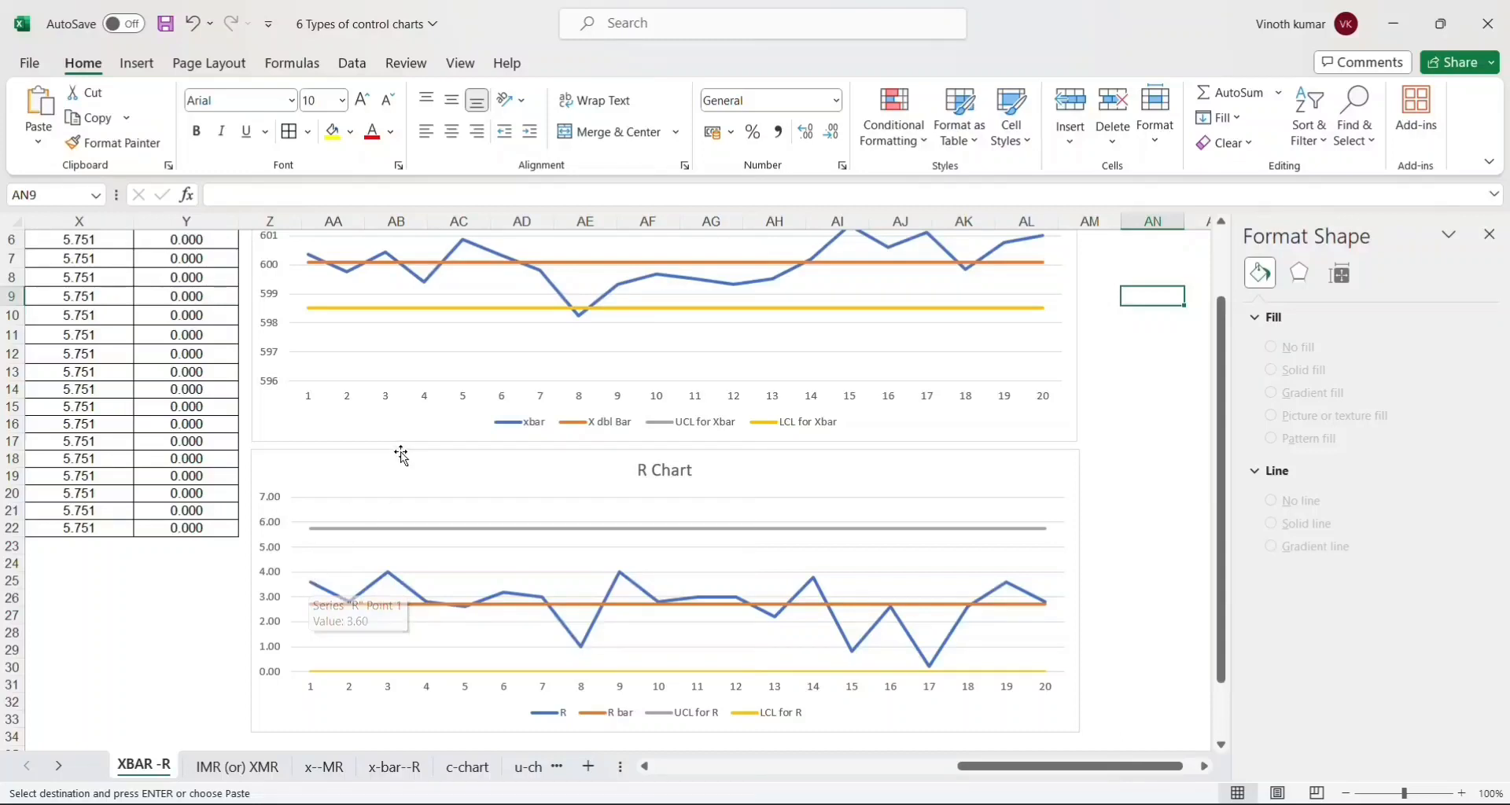
pyautogui.scroll(1, 400, 452)
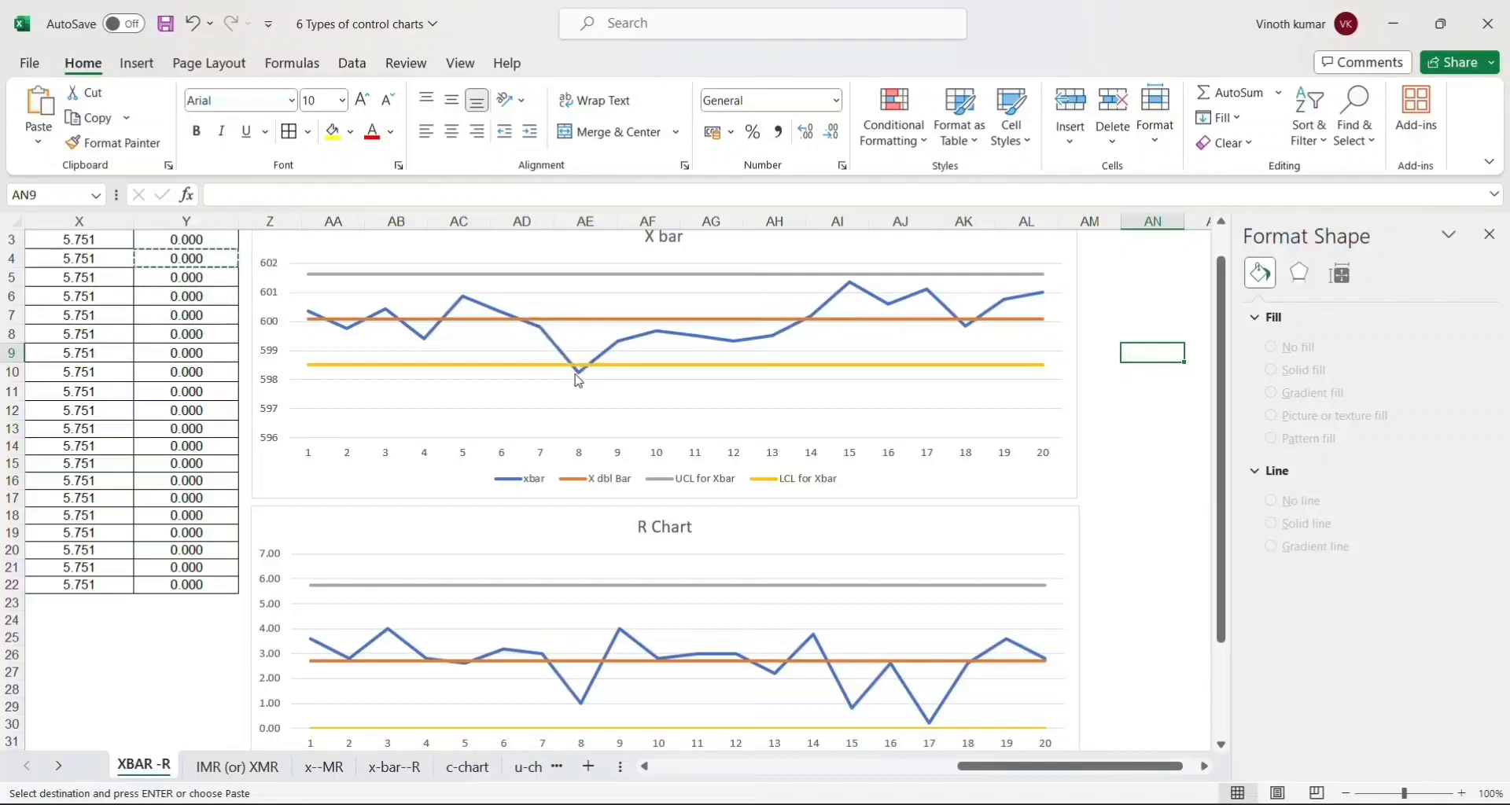
pyautogui.moveTo(576, 376)
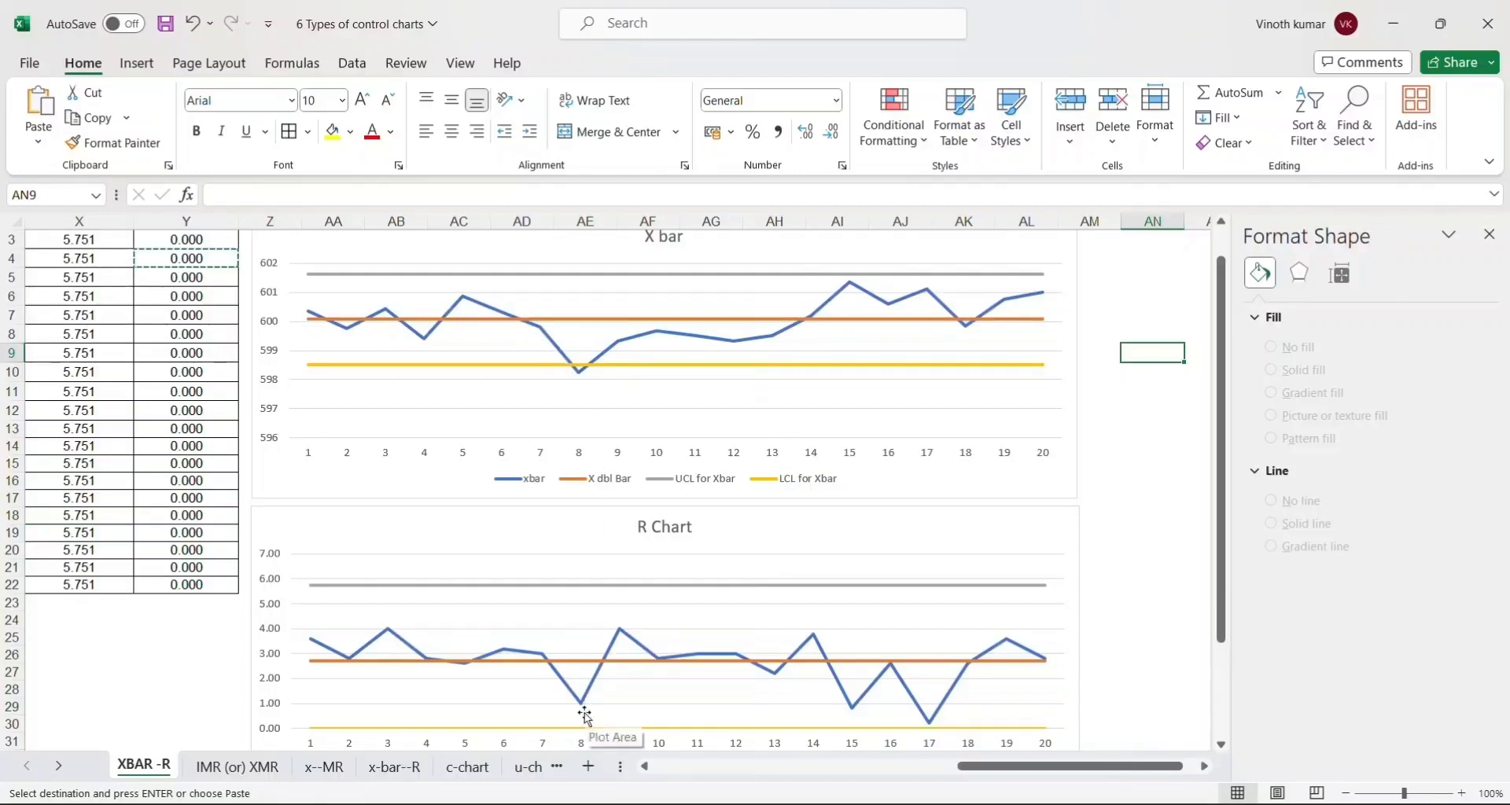
pyautogui.moveTo(583, 714)
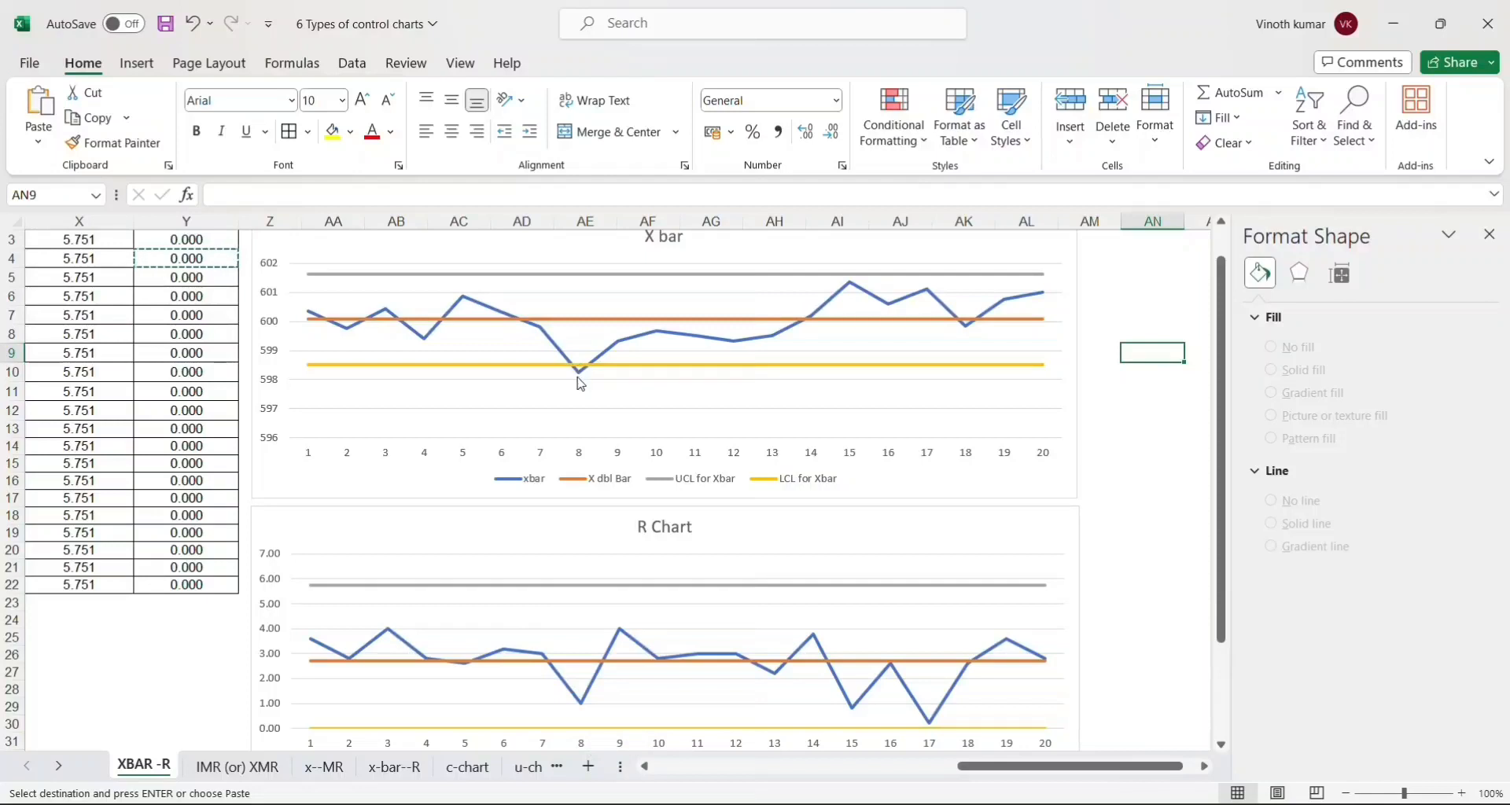
pyautogui.moveTo(580, 383)
pyautogui.moveTo(564, 687)
pyautogui.scroll(1, 563, 505)
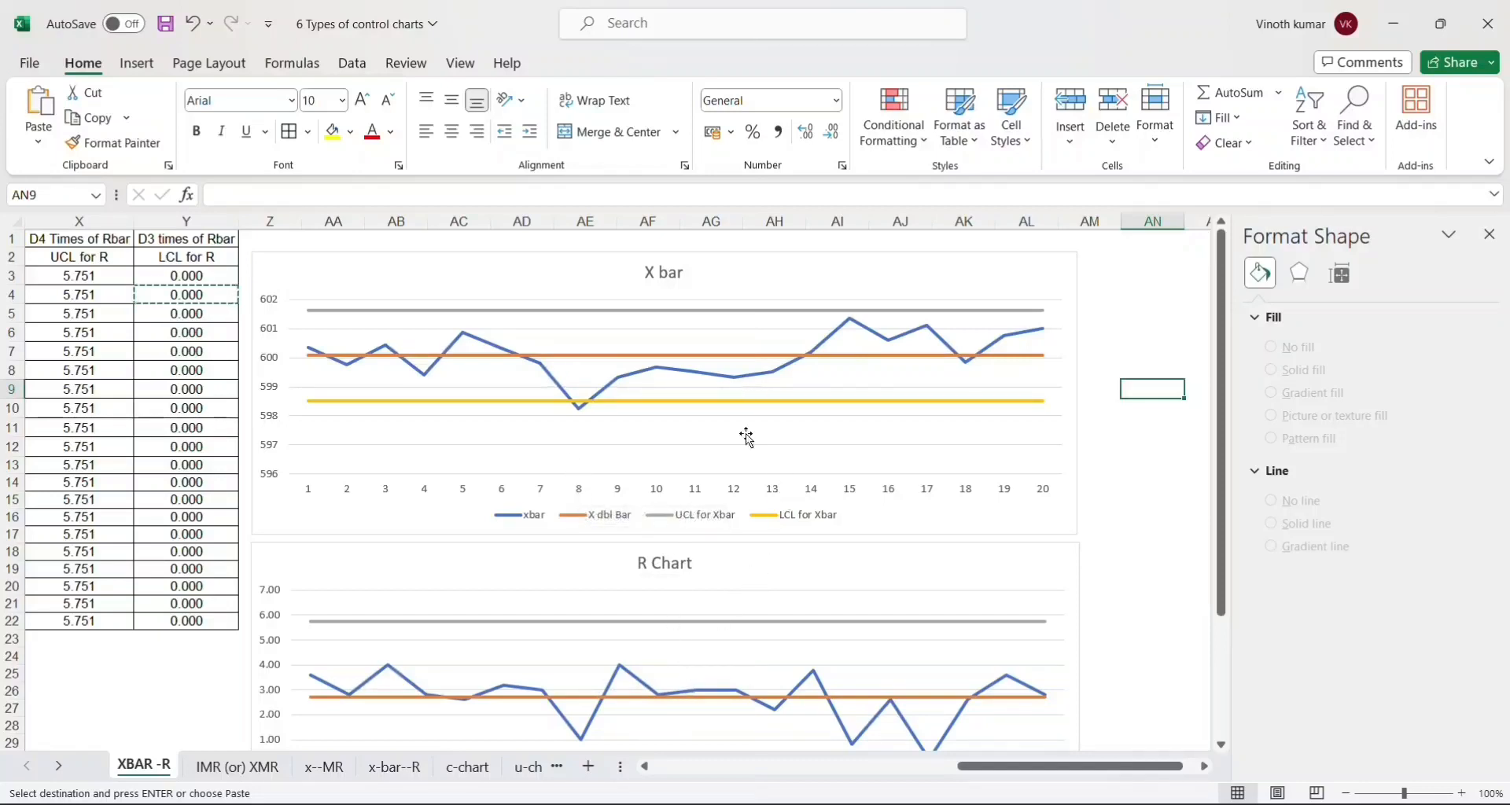
# Switch to Minitab and review the n1 to n5 subgroup columns in the Detergent.MTW worksheet.
pyautogui.moveTo(977, 802)
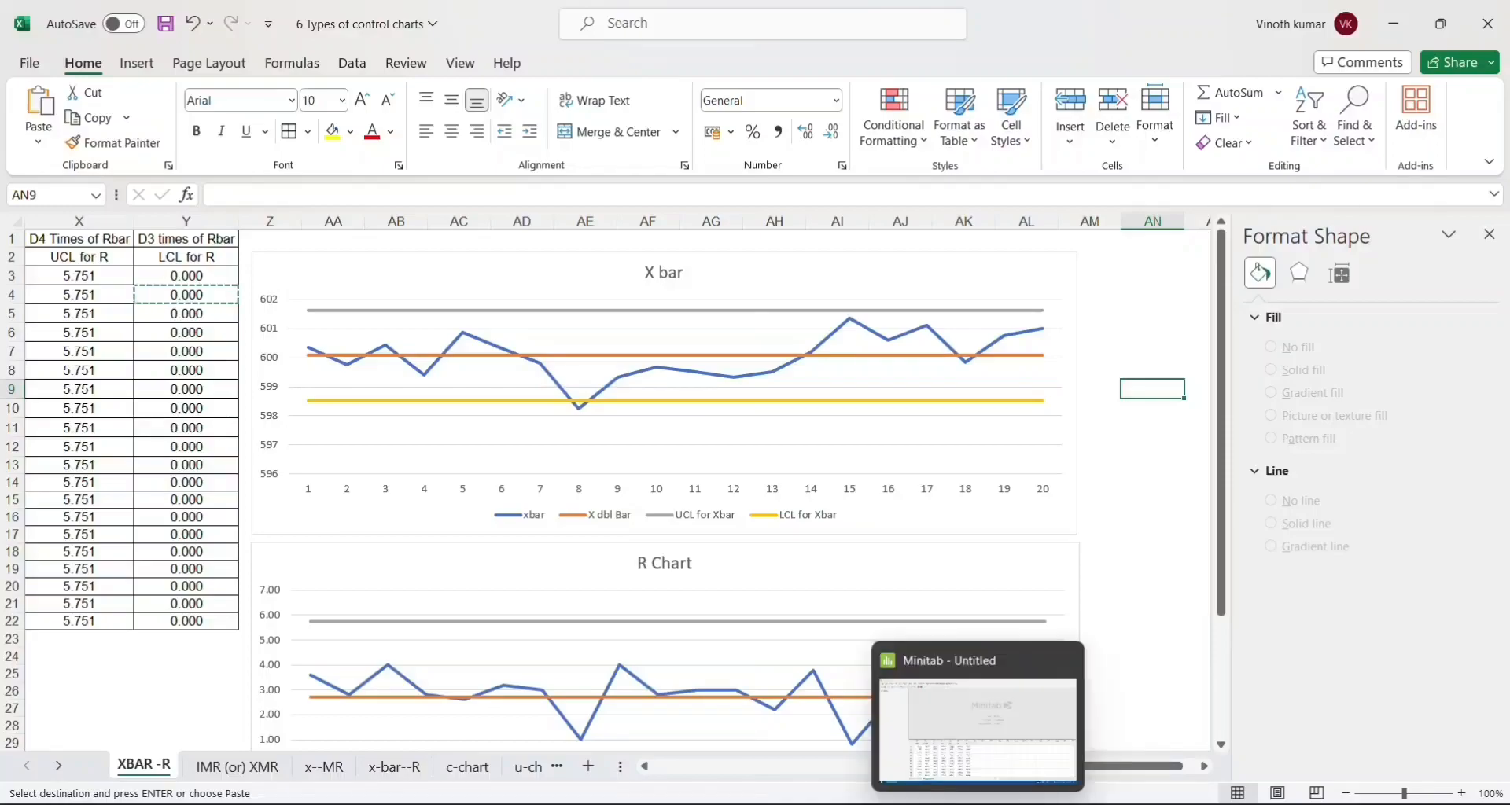
pyautogui.click(979, 749)
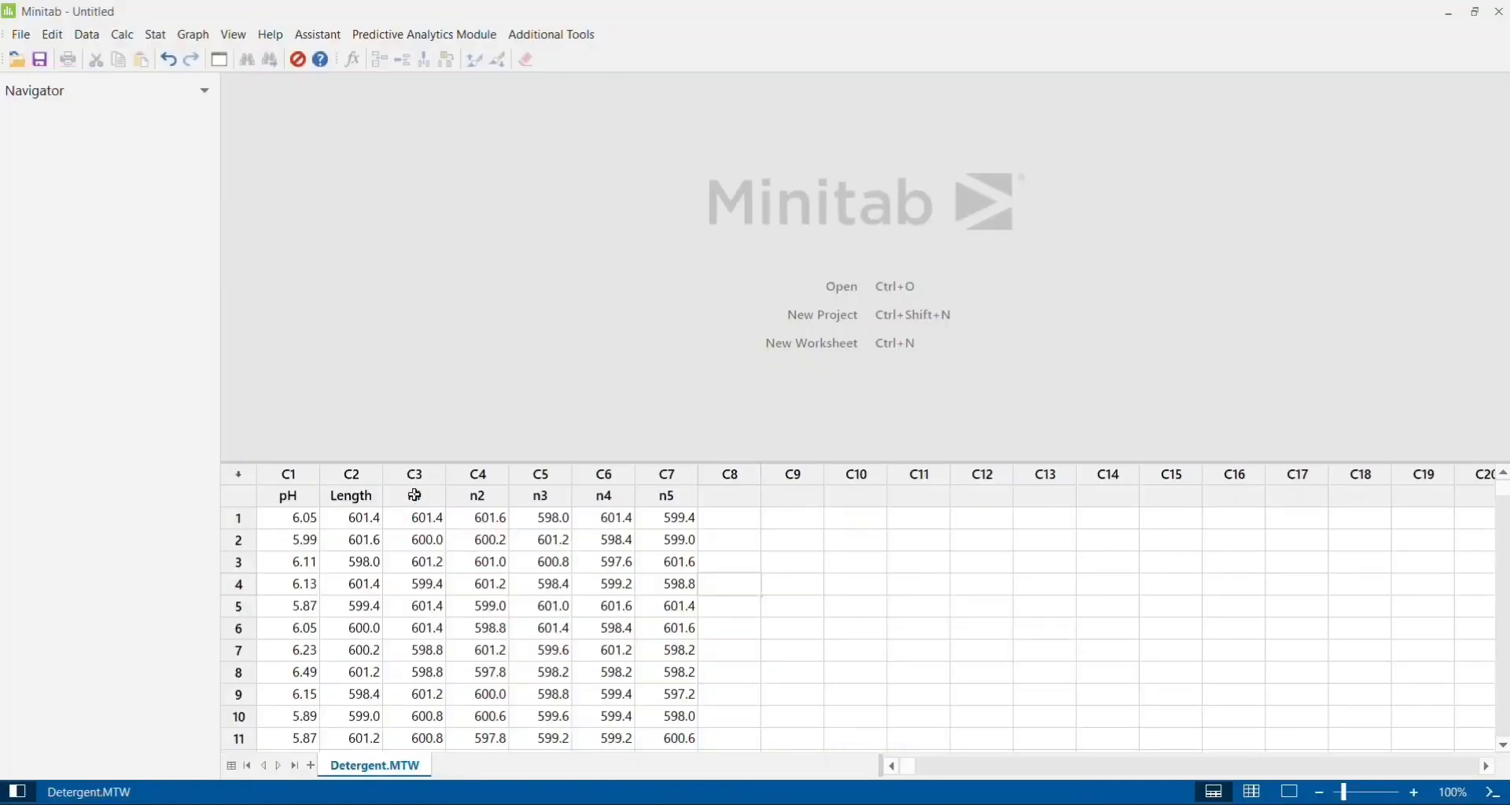
pyautogui.moveTo(415, 496); pyautogui.dragTo(623, 517)
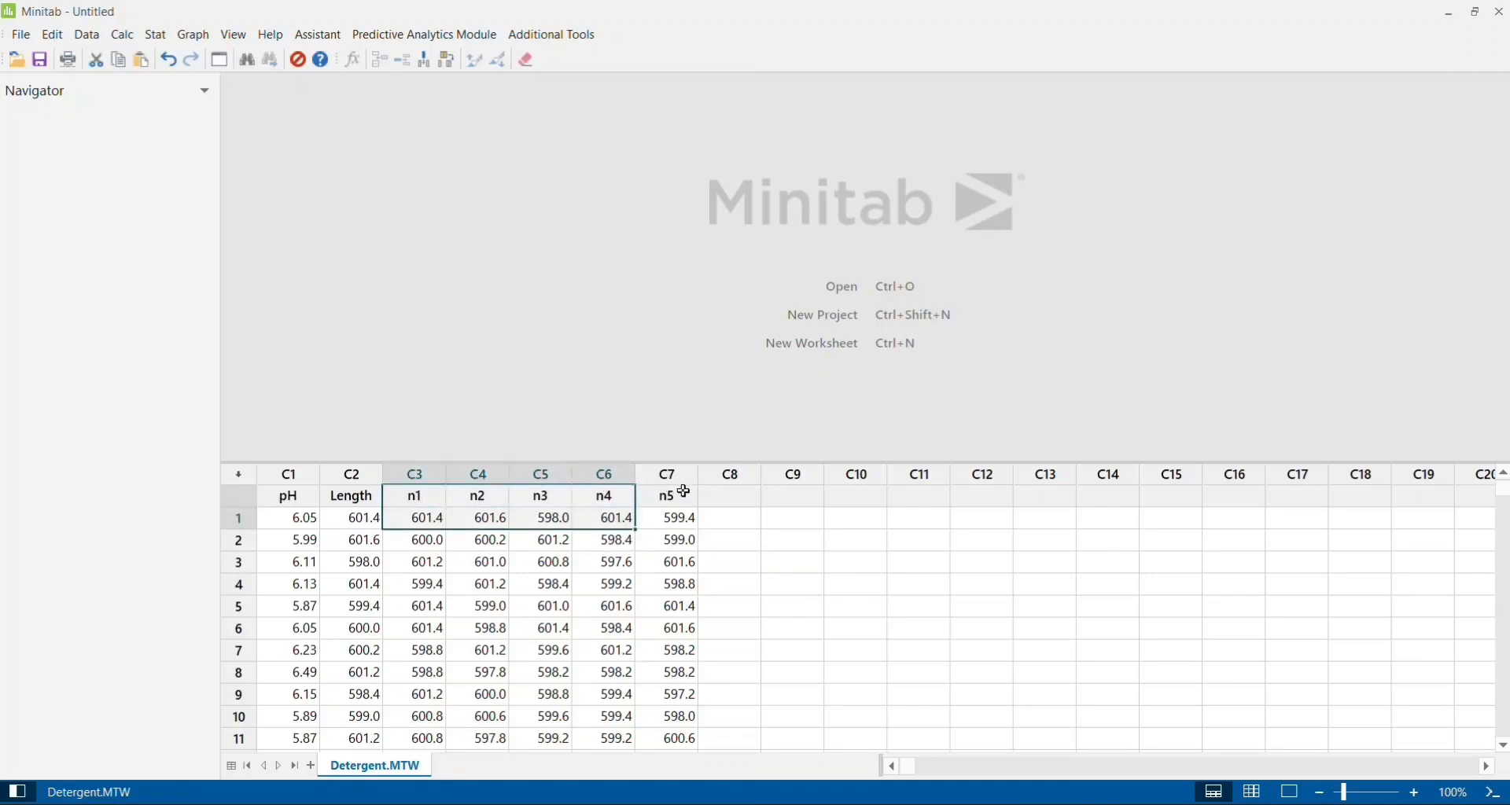
pyautogui.click(373, 520)
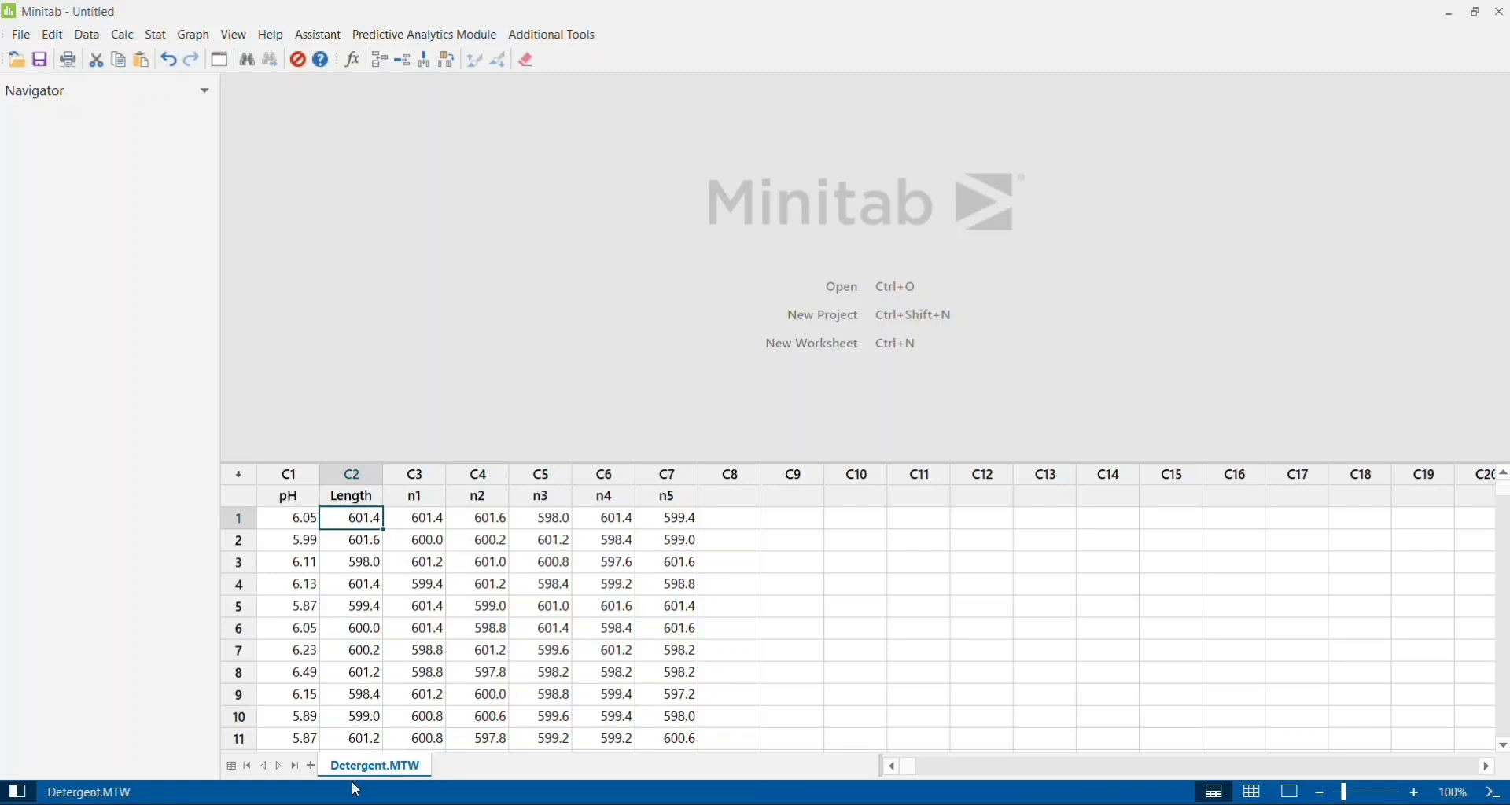
# Start an Xbar-R control chart for subgroups, with the observations for a subgroup in one row of columns.
pyautogui.click(158, 36)
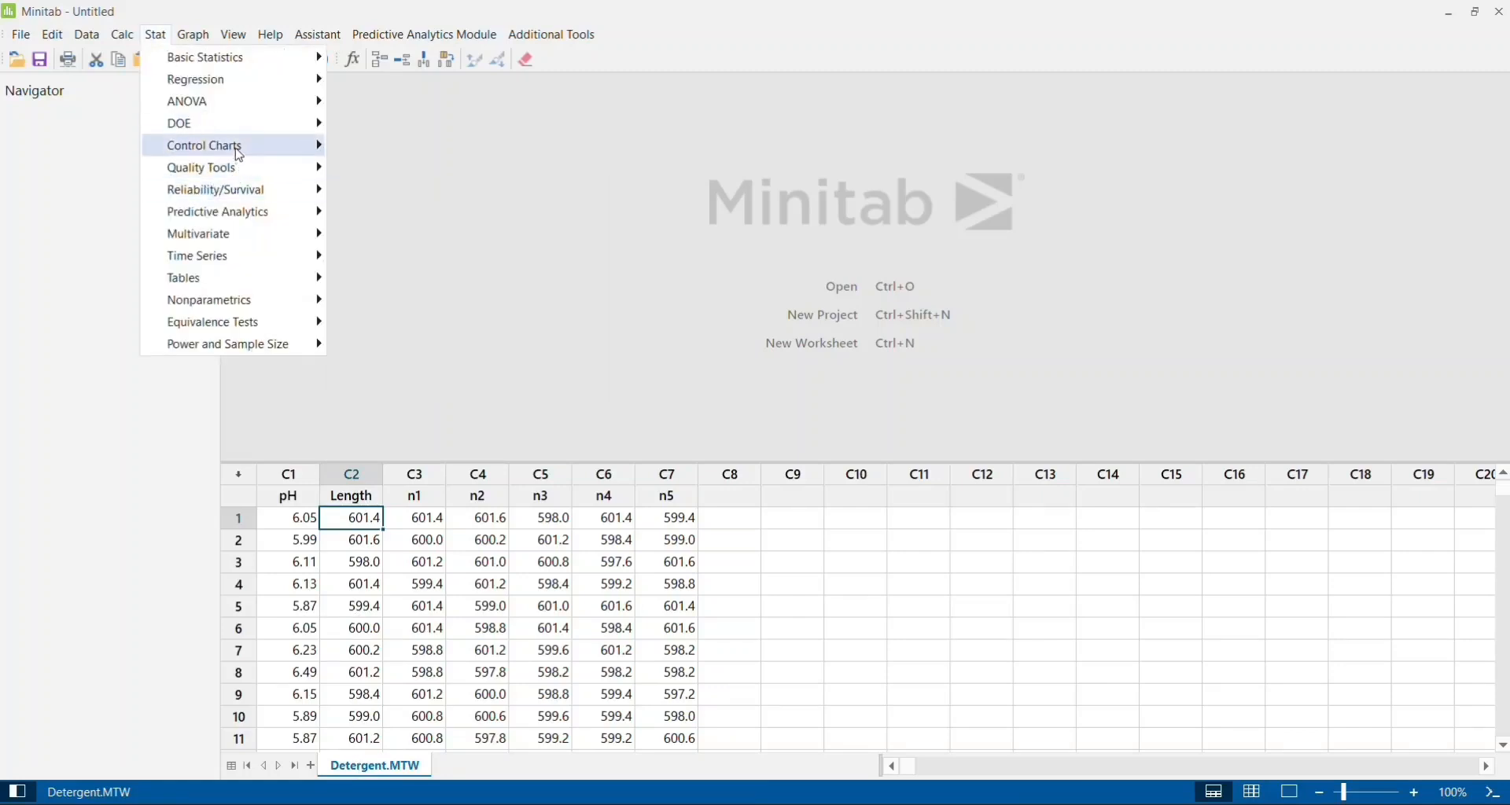
pyautogui.moveTo(239, 150)
pyautogui.moveTo(448, 183)
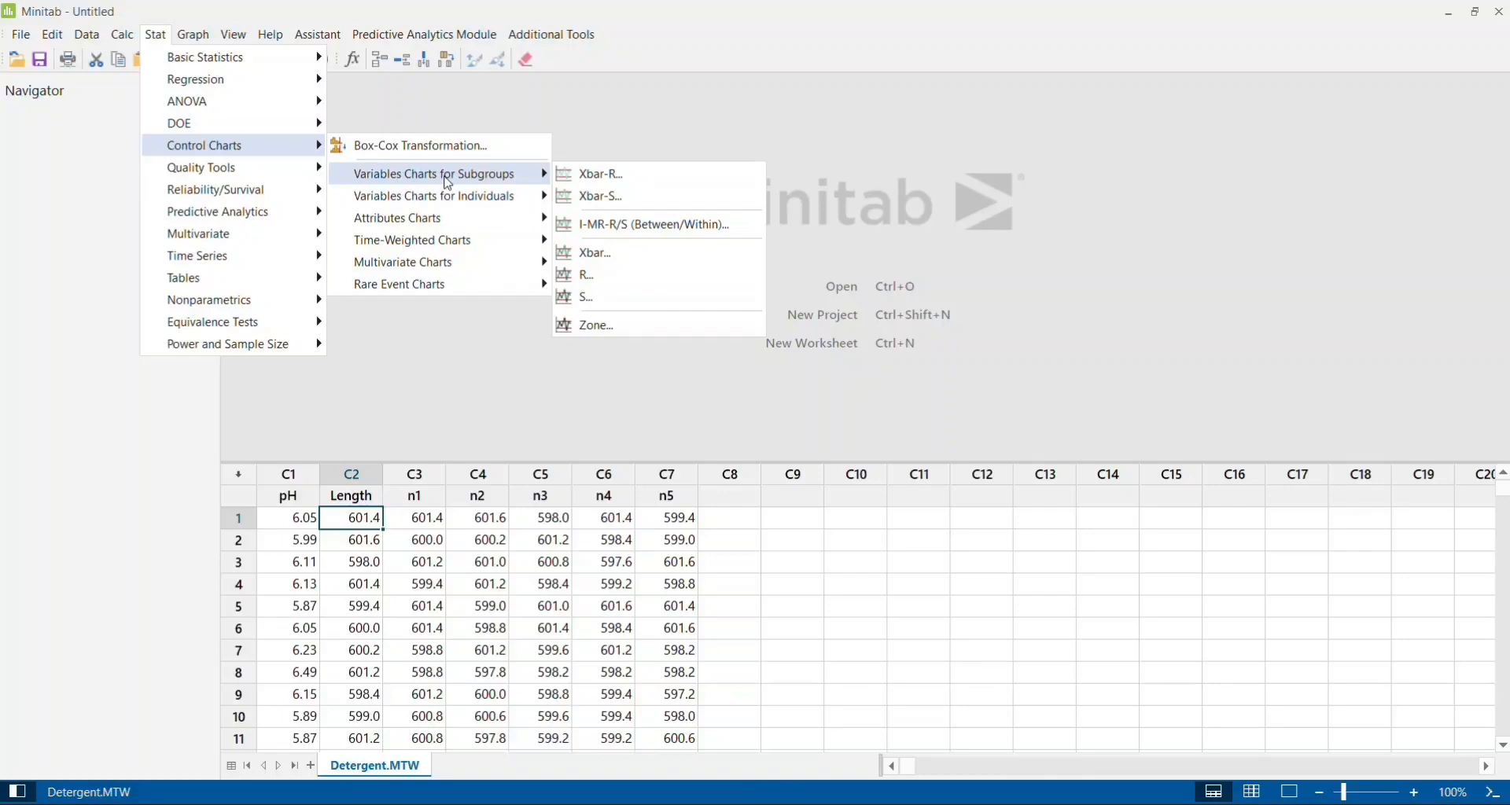
pyautogui.click(602, 180)
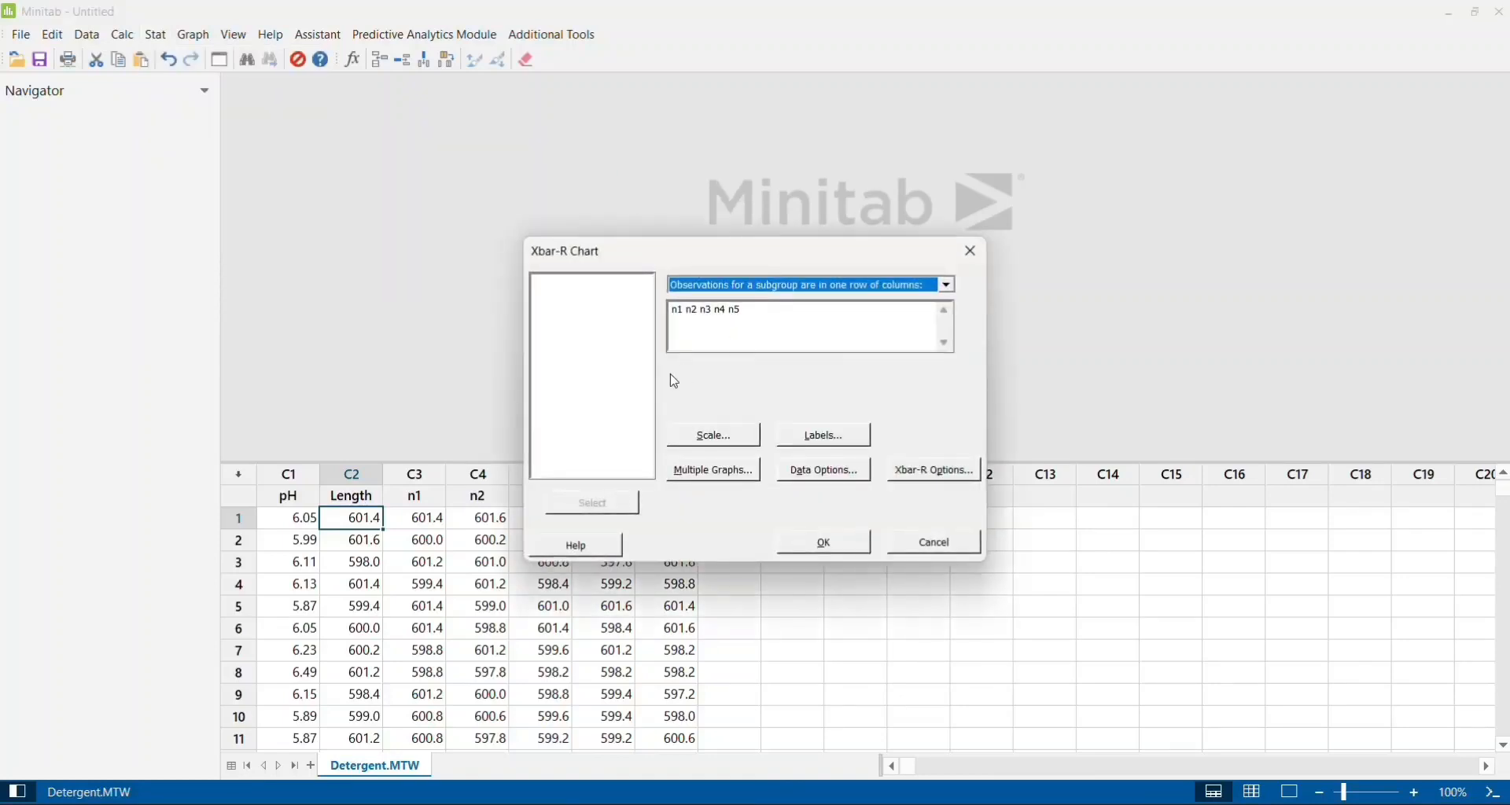
pyautogui.click(950, 286)
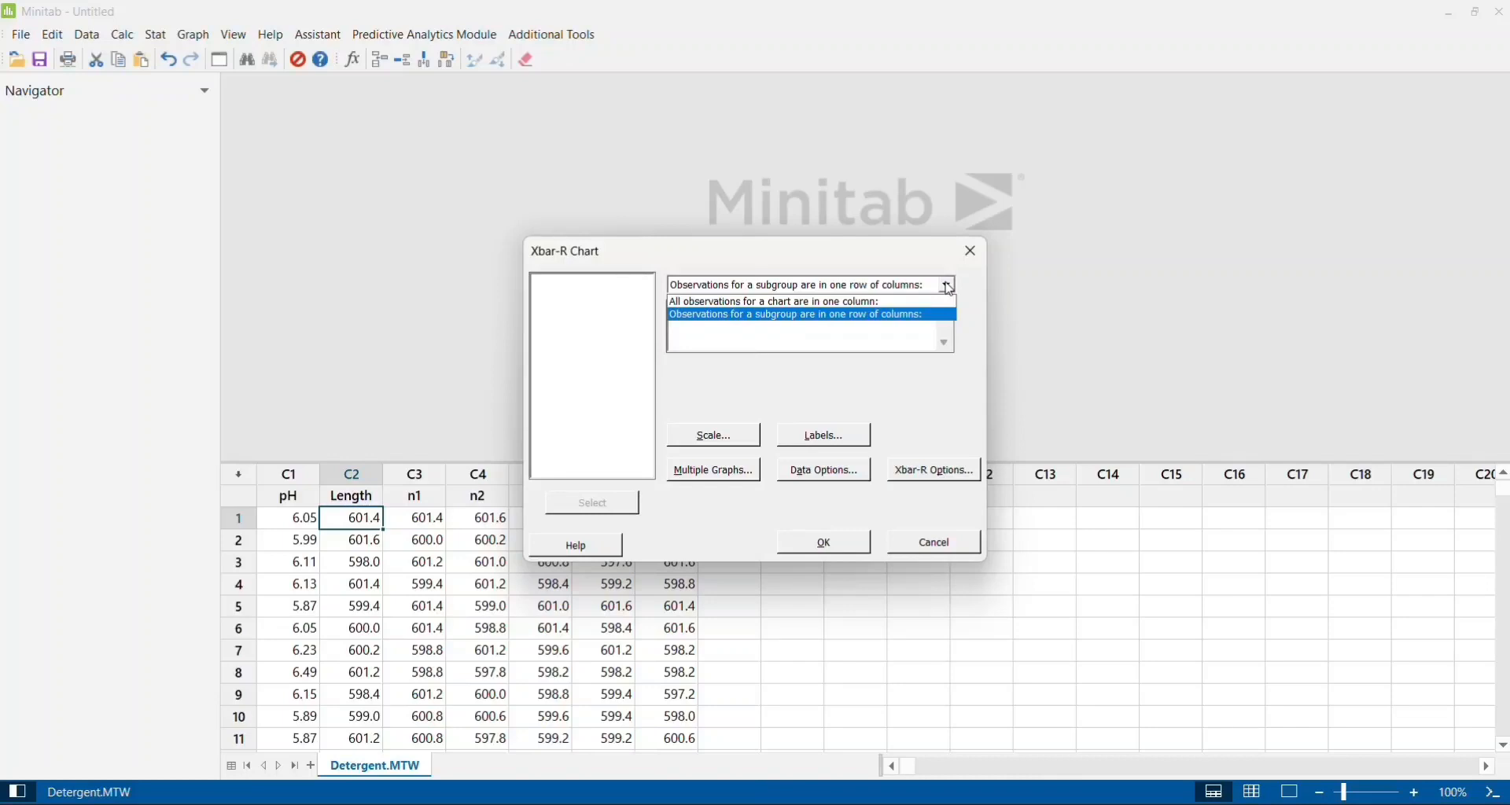
pyautogui.click(897, 315)
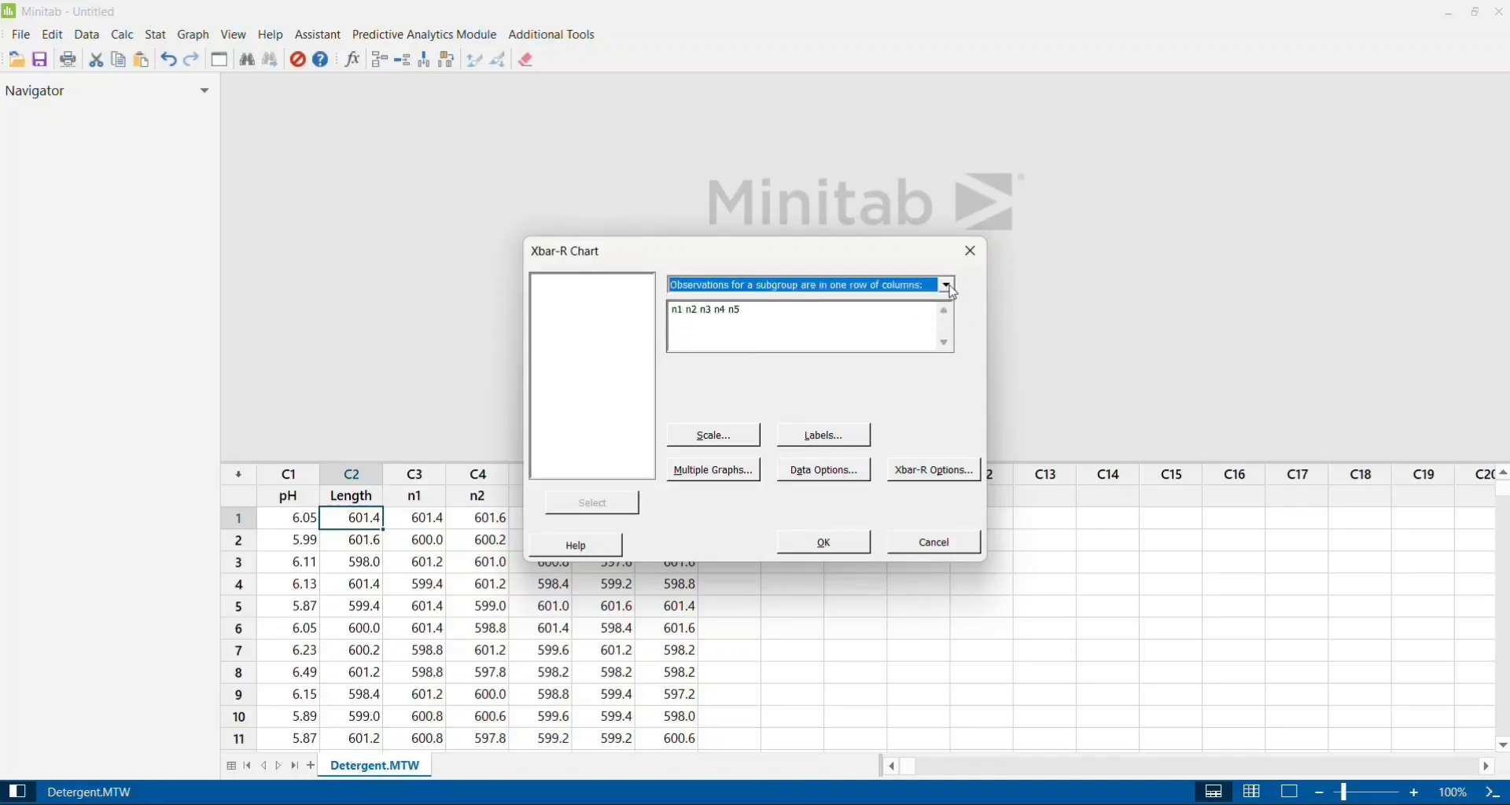
pyautogui.click(949, 285)
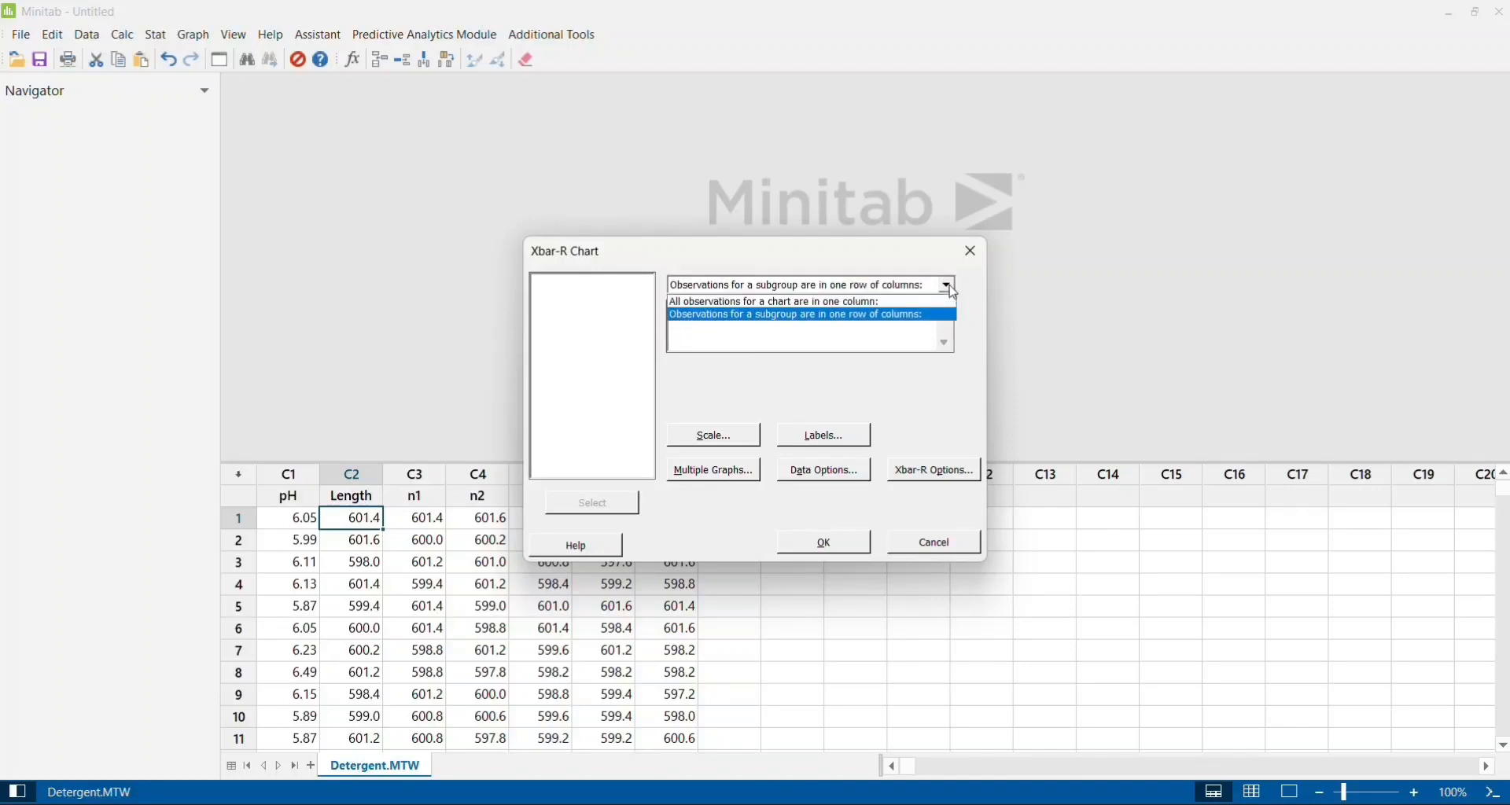
pyautogui.click(894, 318)
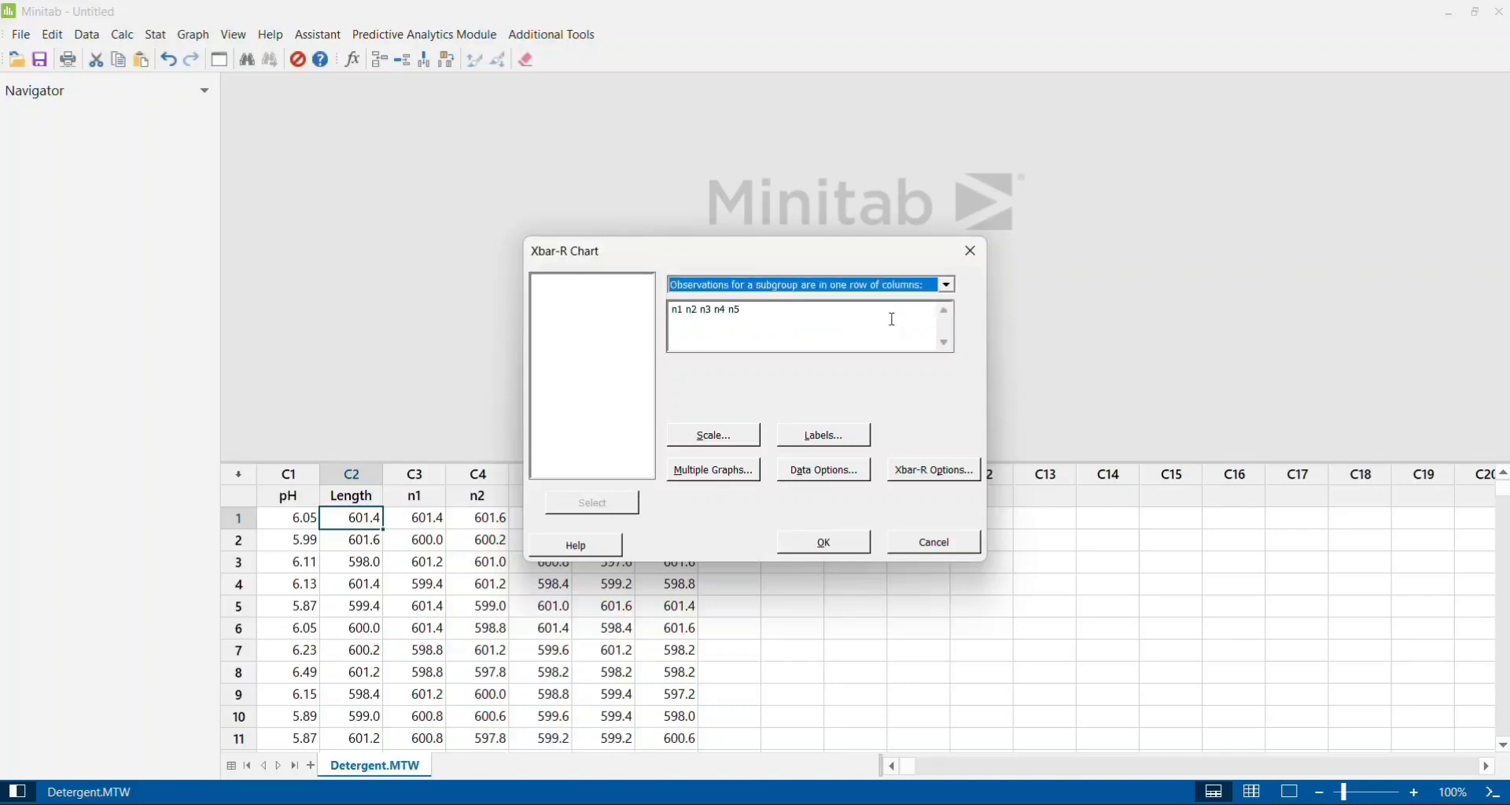
# Clear the chart's column list and choose n1, n2, n3, n4 and n5 again as the subgroup data.
pyautogui.click(863, 318)
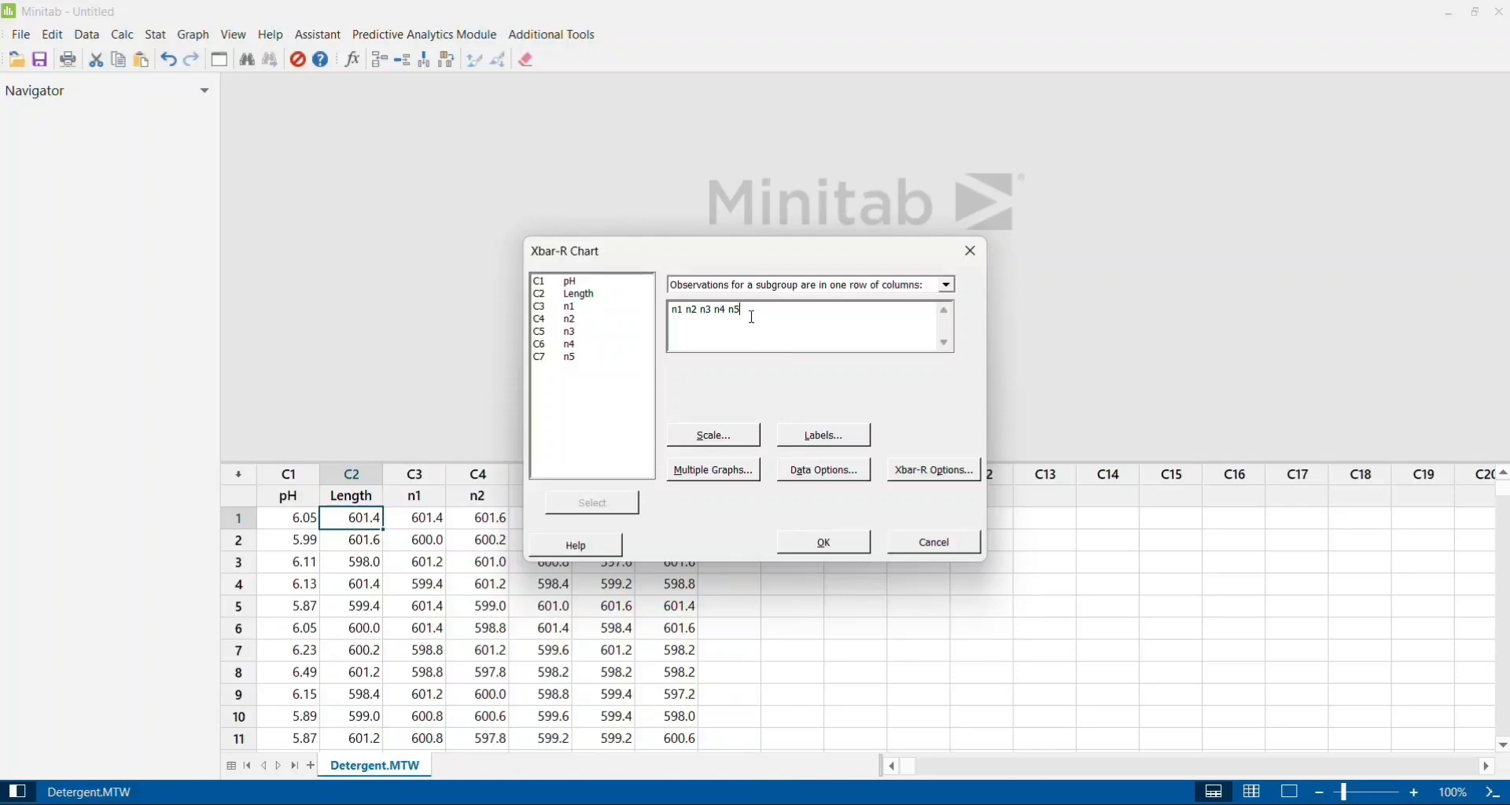
pyautogui.press('BackSpace')
pyautogui.press('BackSpace')
pyautogui.press('BackSpace')
pyautogui.press('BackSpace')
pyautogui.press('BackSpace')
pyautogui.press('BackSpace')
pyautogui.press('BackSpace')
pyautogui.press('BackSpace')
pyautogui.press('BackSpace')
pyautogui.press('BackSpace')
pyautogui.press('BackSpace')
pyautogui.press('BackSpace')
pyautogui.doubleClick(566, 310)
pyautogui.click(569, 320)
pyautogui.doubleClick(571, 322)
pyautogui.doubleClick(572, 334)
pyautogui.doubleClick(572, 357)
# Enable all eight tests for special causes in the Xbar-R options and generate the chart.
pyautogui.click(942, 473)
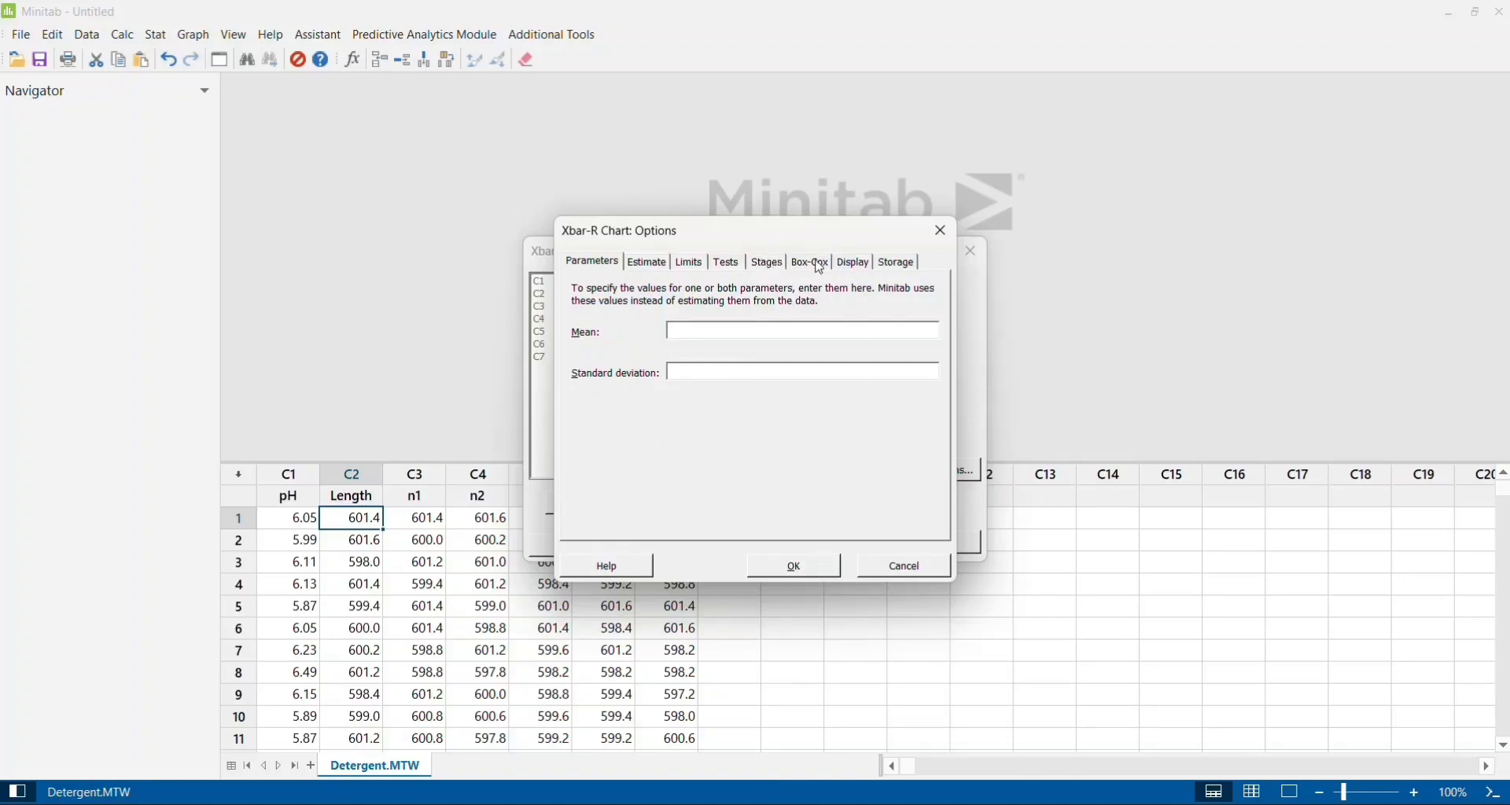
pyautogui.click(726, 265)
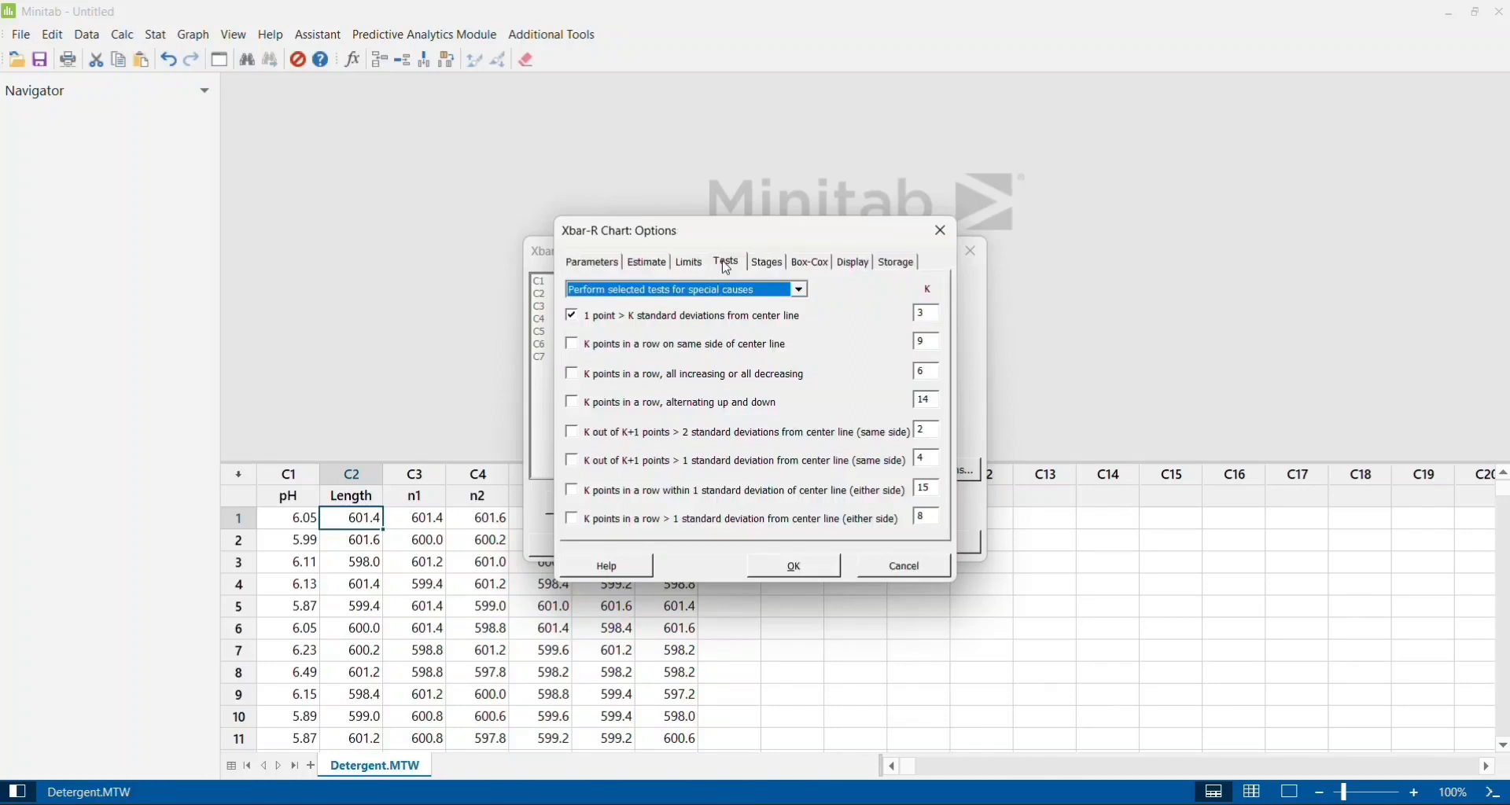
pyautogui.click(572, 349)
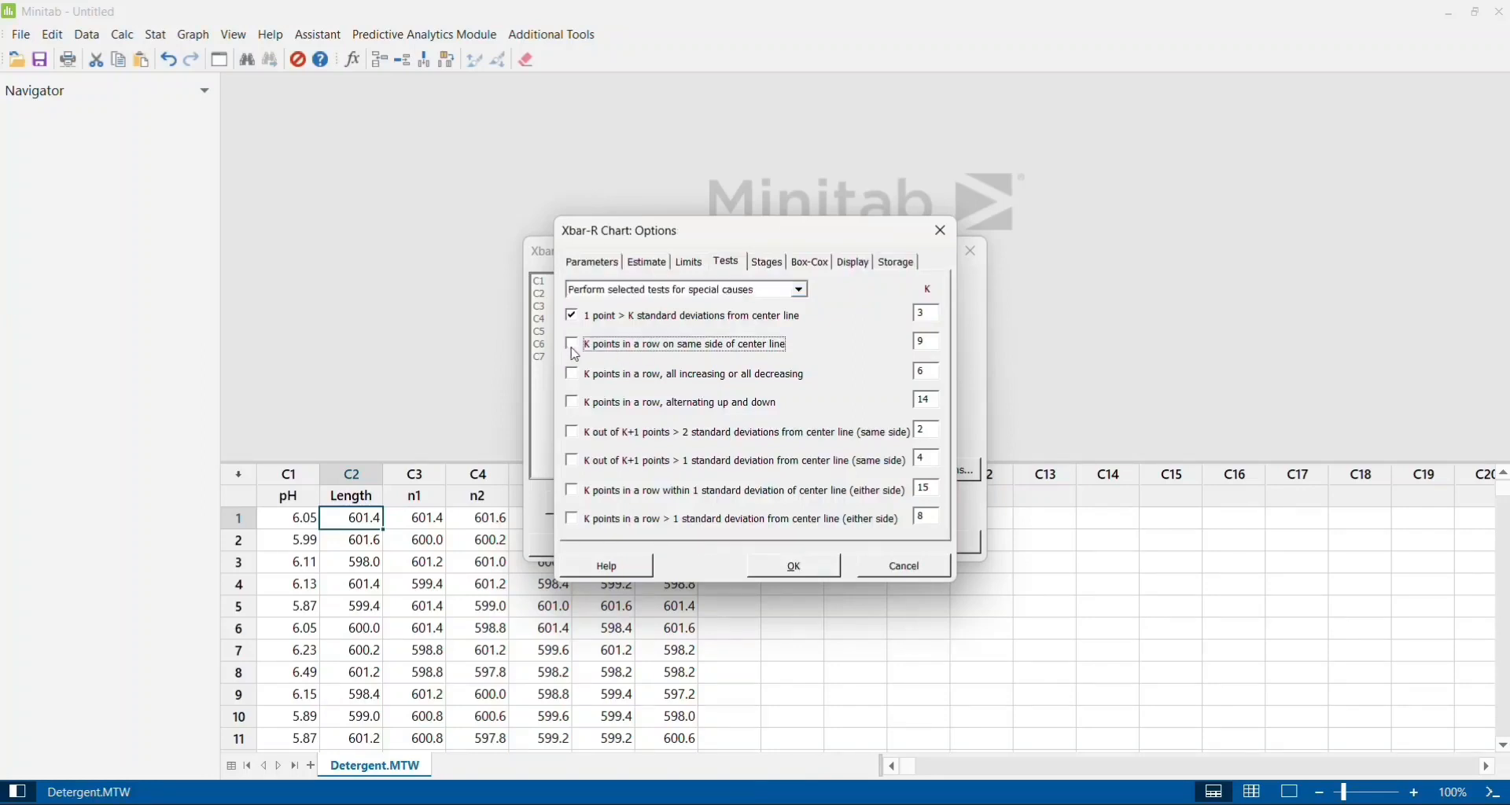
pyautogui.click(573, 377)
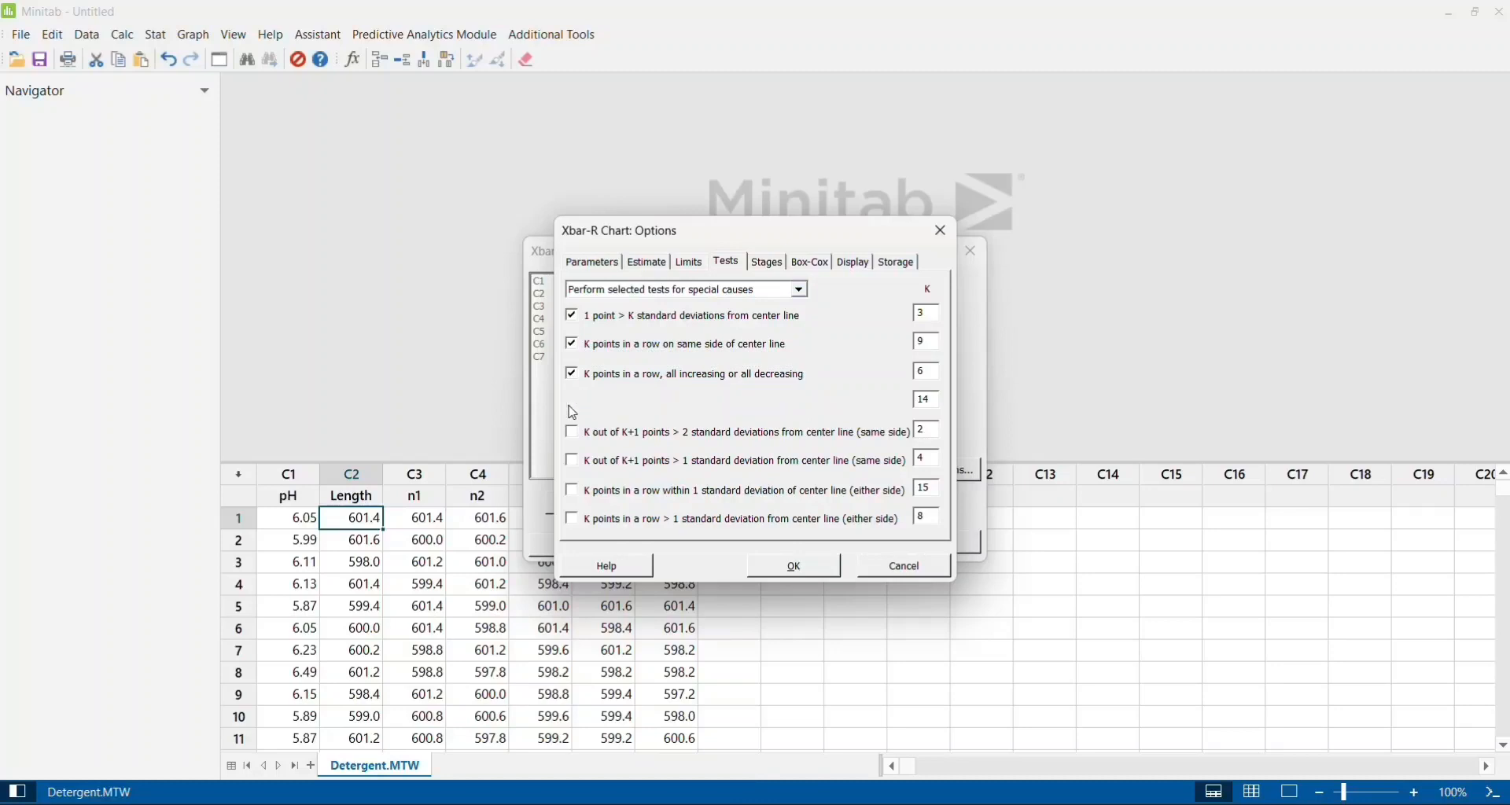
pyautogui.click(571, 404)
pyautogui.click(572, 432)
pyautogui.click(573, 464)
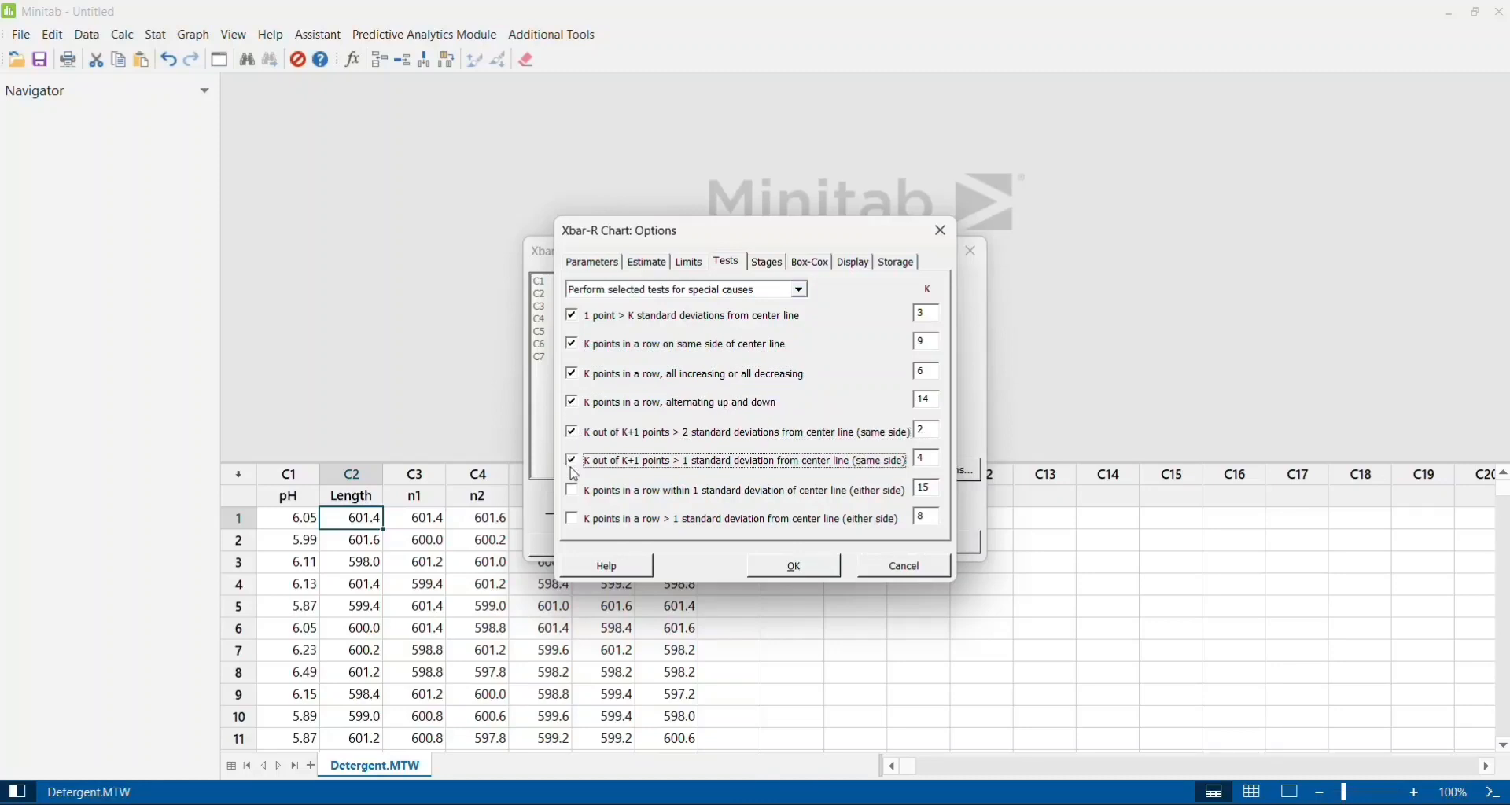
pyautogui.click(572, 494)
pyautogui.click(573, 521)
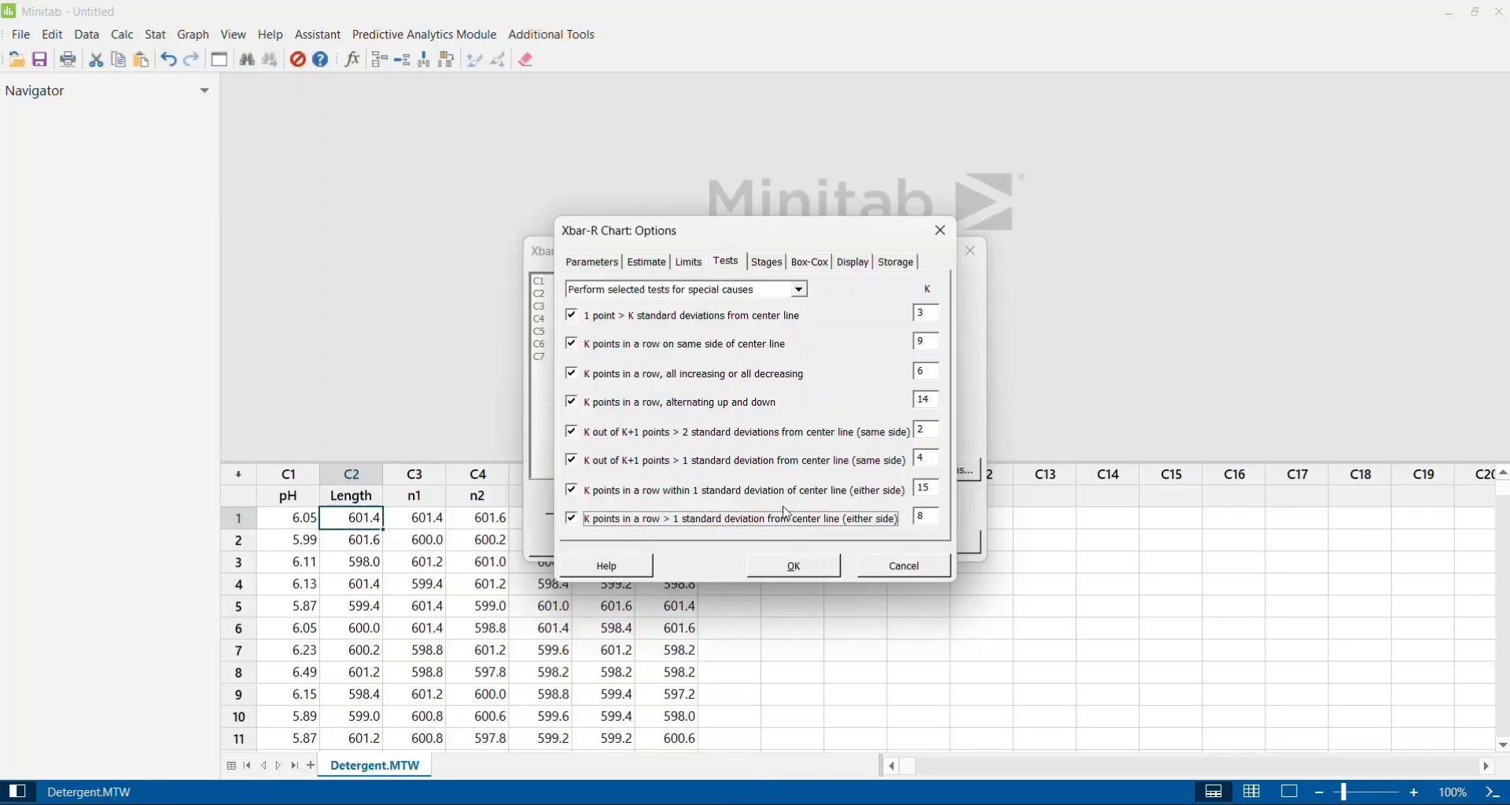
pyautogui.click(817, 580)
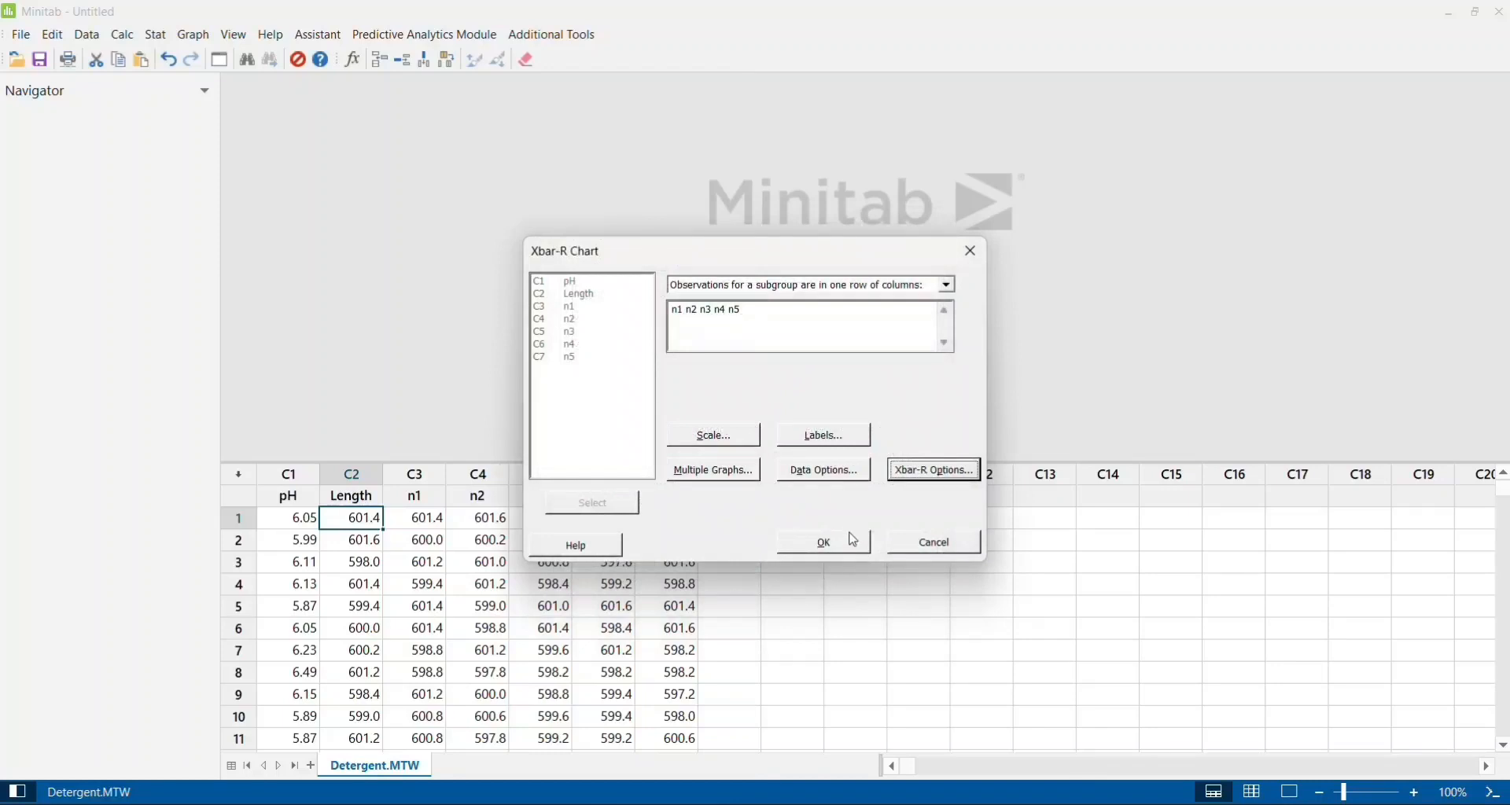
pyautogui.click(837, 543)
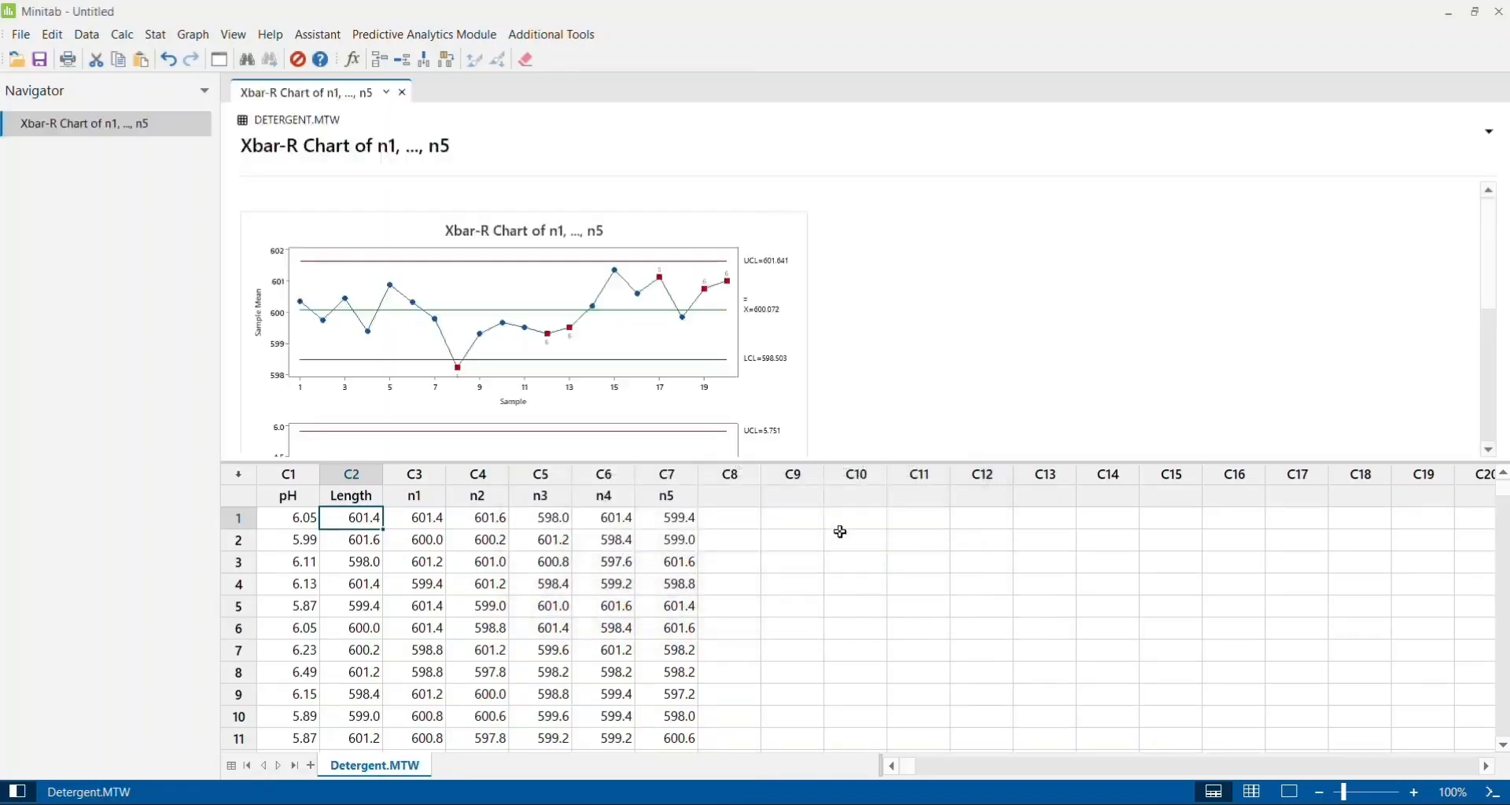
pyautogui.scroll(-3, 840, 351)
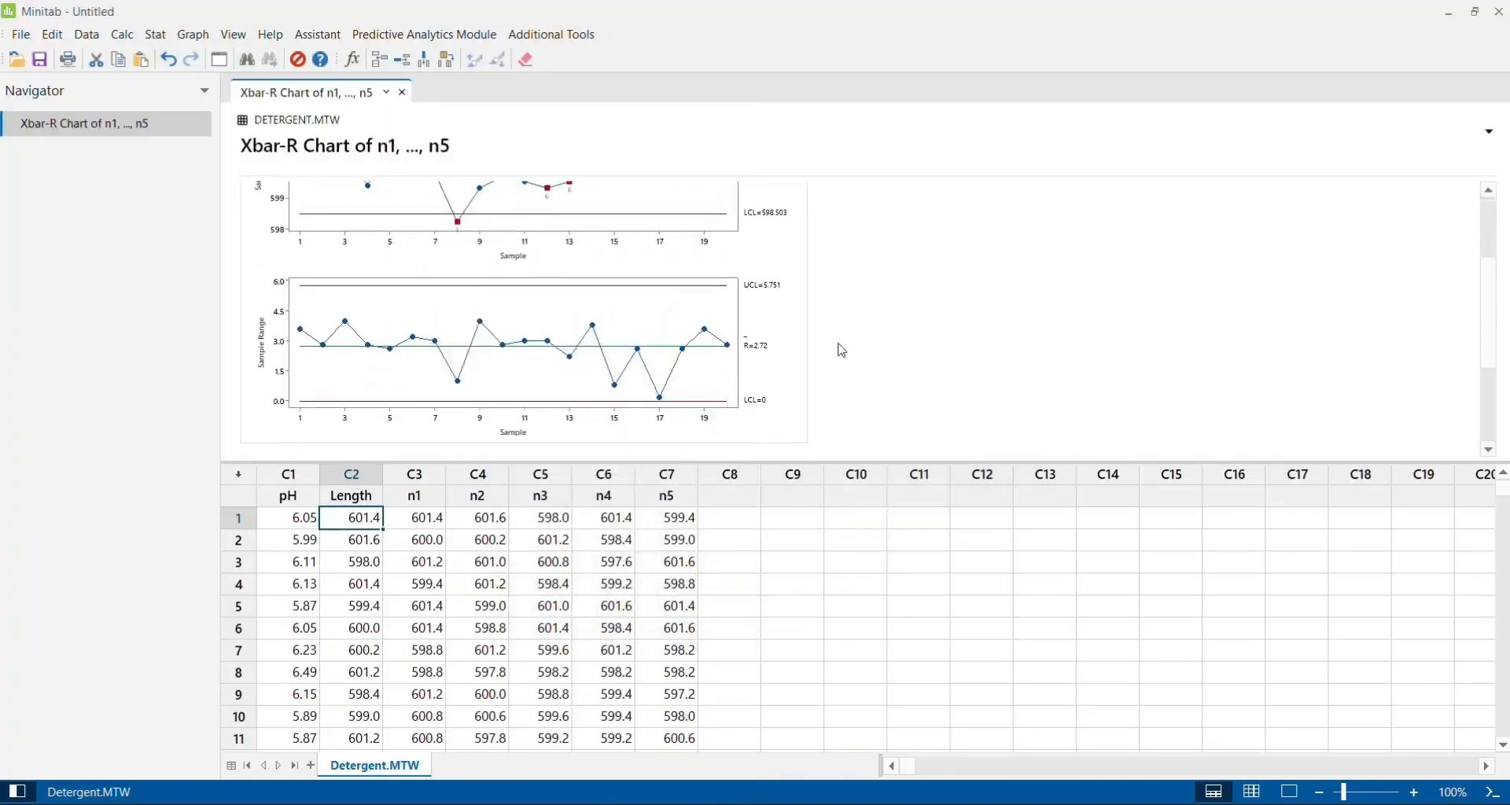
# Copy the Xbar-R chart graph of n1 to n5 from the Minitab output.
pyautogui.scroll(2, 840, 349)
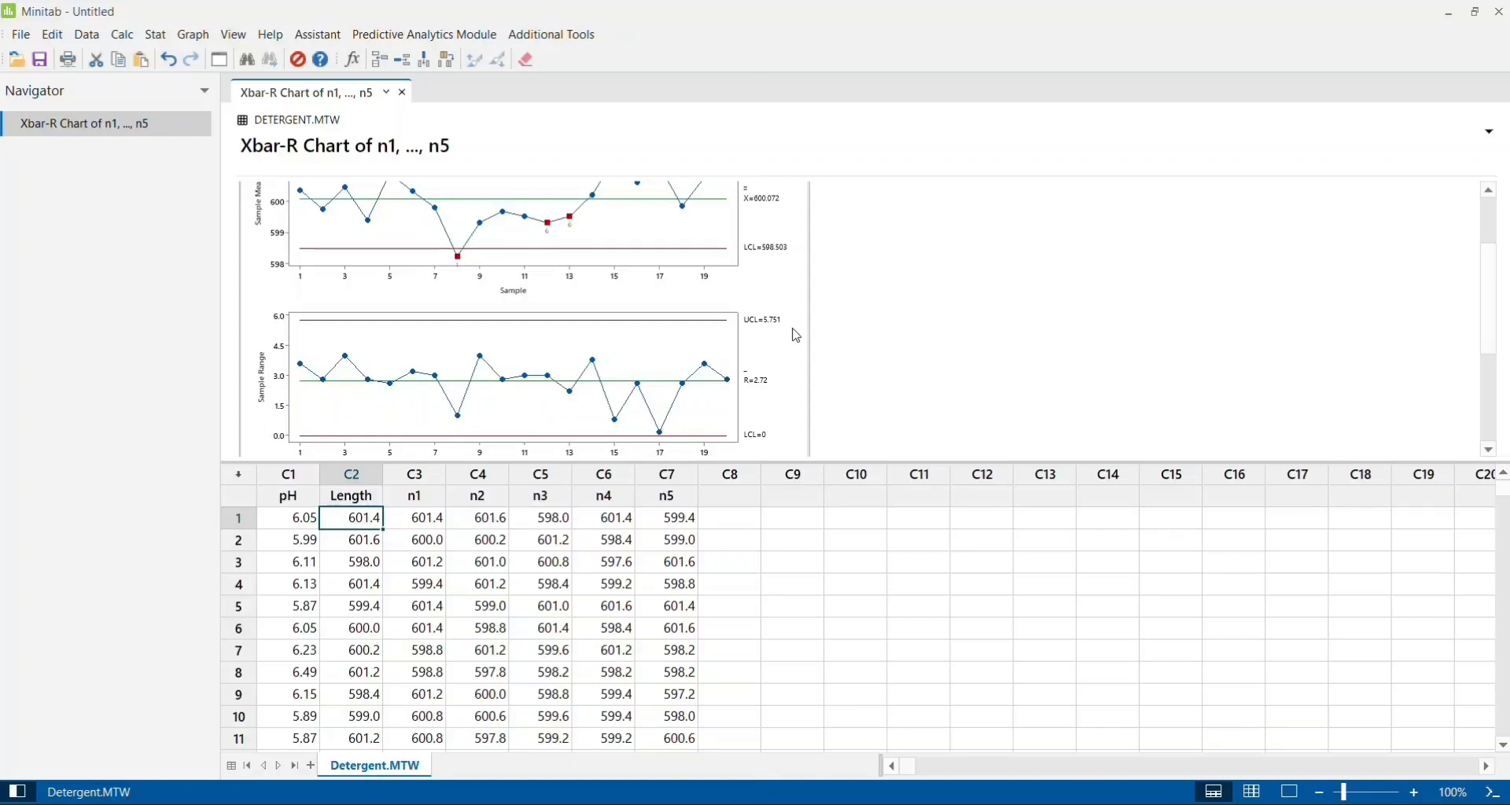
pyautogui.scroll(3, 797, 336)
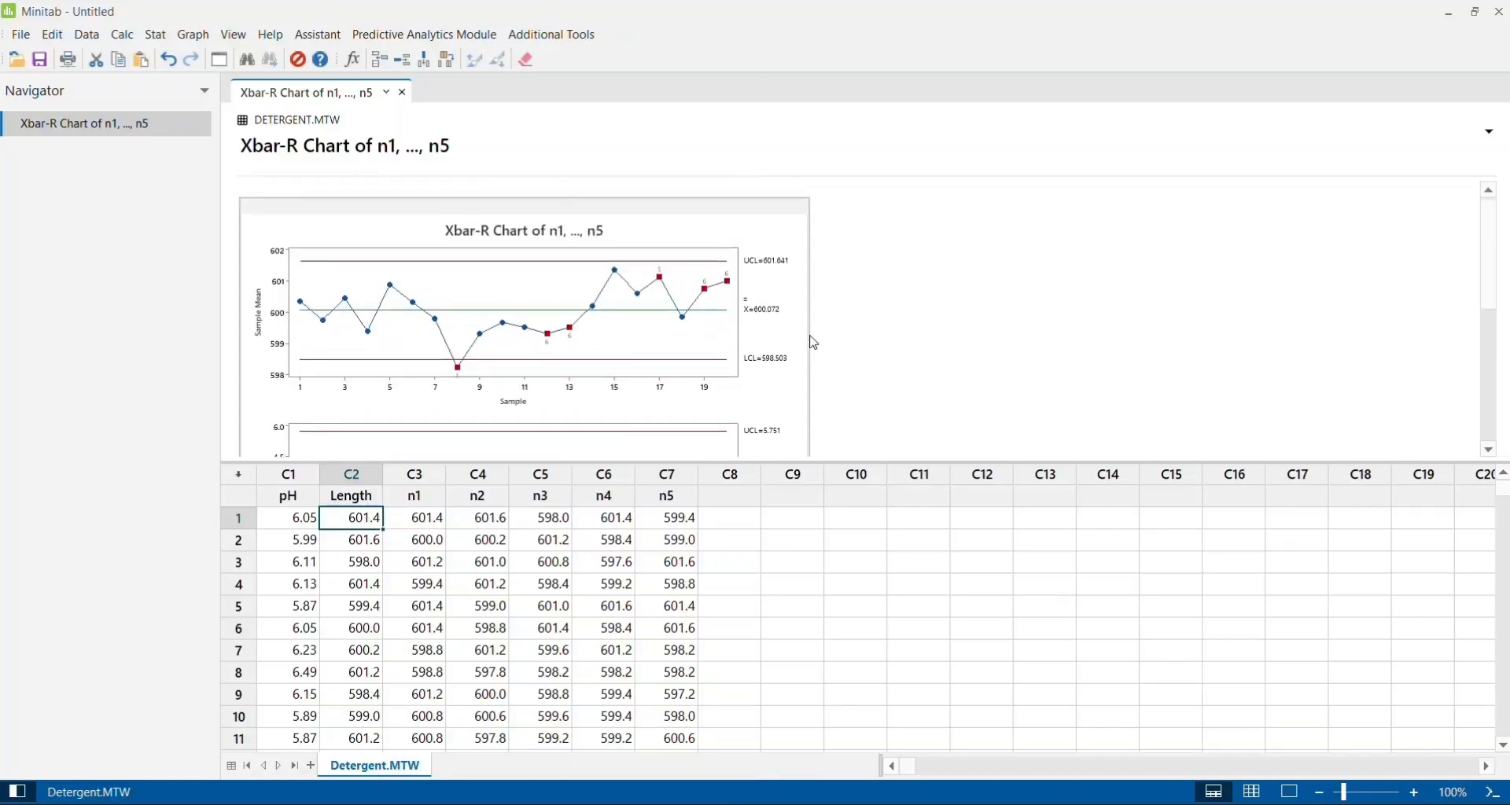
pyautogui.click(804, 322)
pyautogui.rightClick(804, 323)
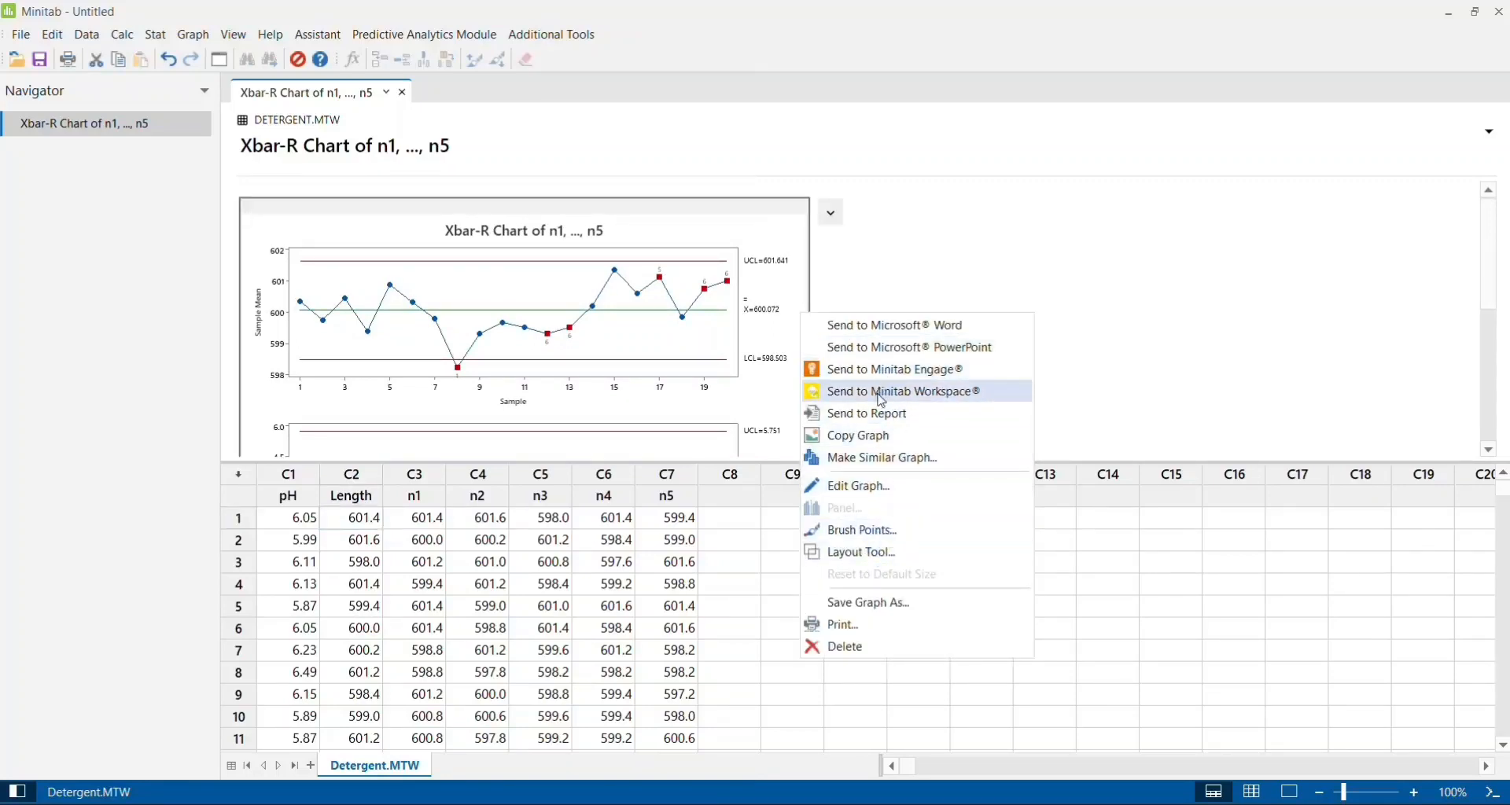
pyautogui.click(893, 436)
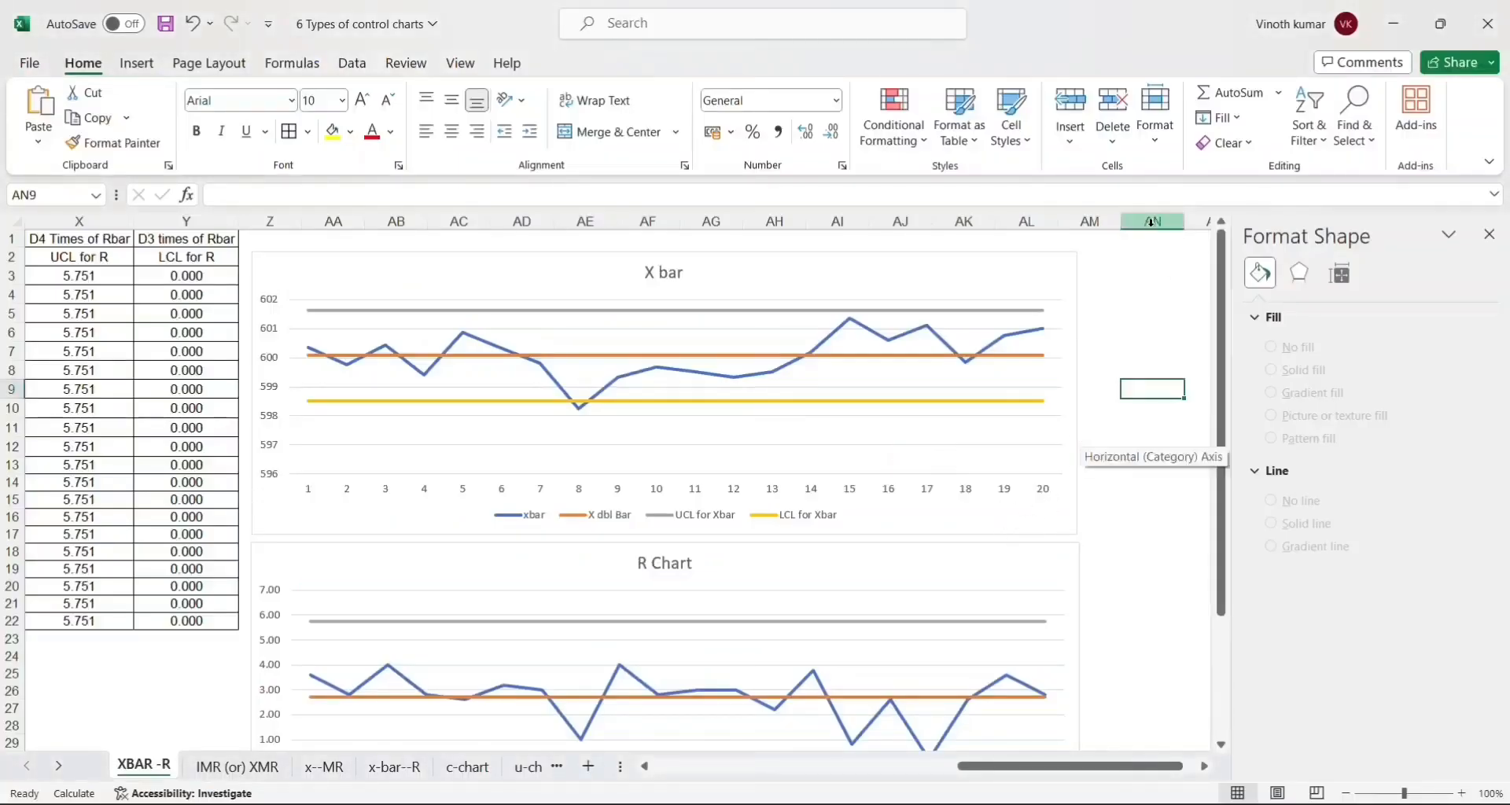
# Switch to Excel, paste the copied Minitab graph at cell AN2 of the XBAR -R sheet and close the formatting pane.
pyautogui.click(1133, 263)
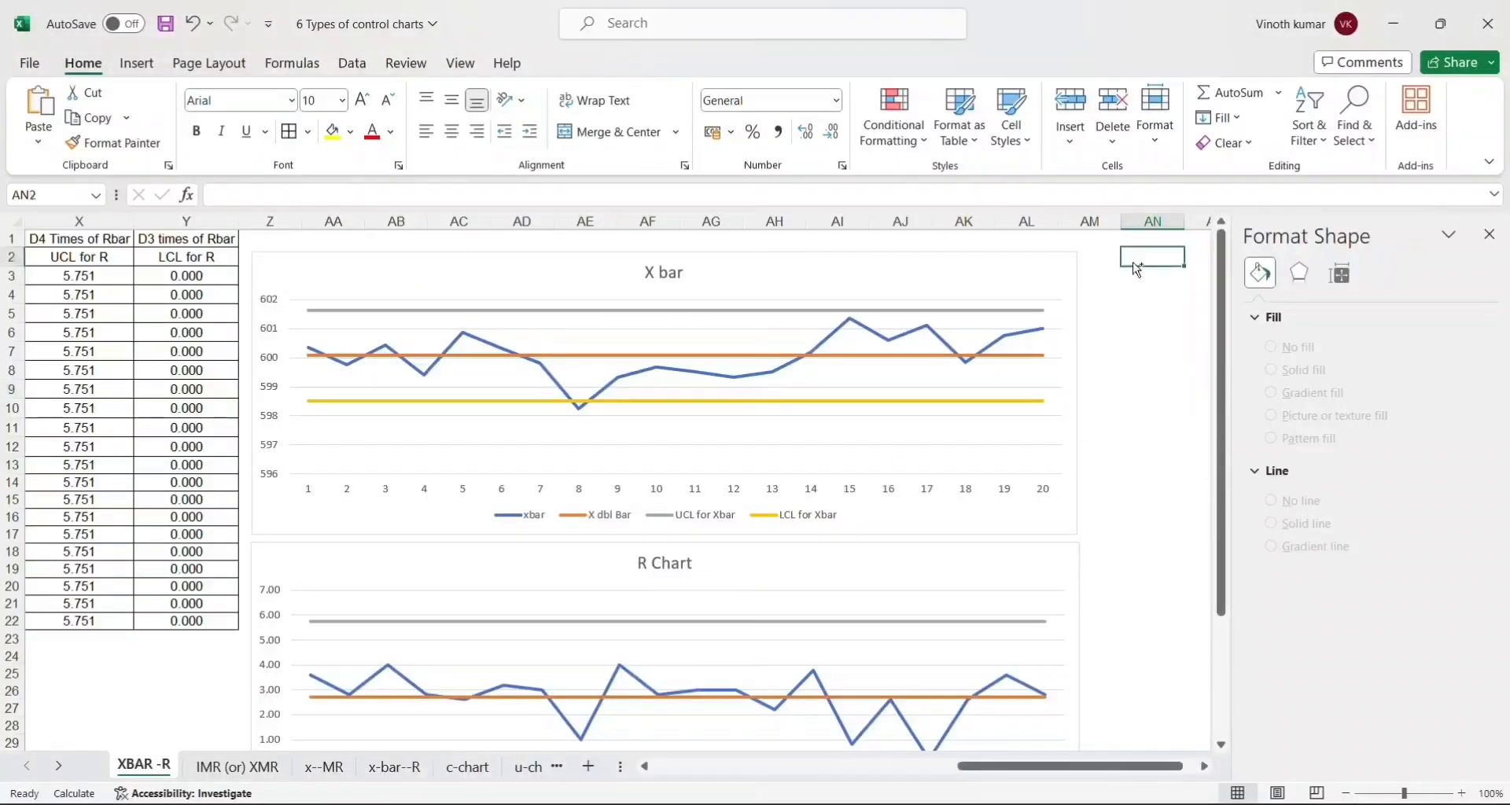
pyautogui.hotkey('ctrl', 'v')
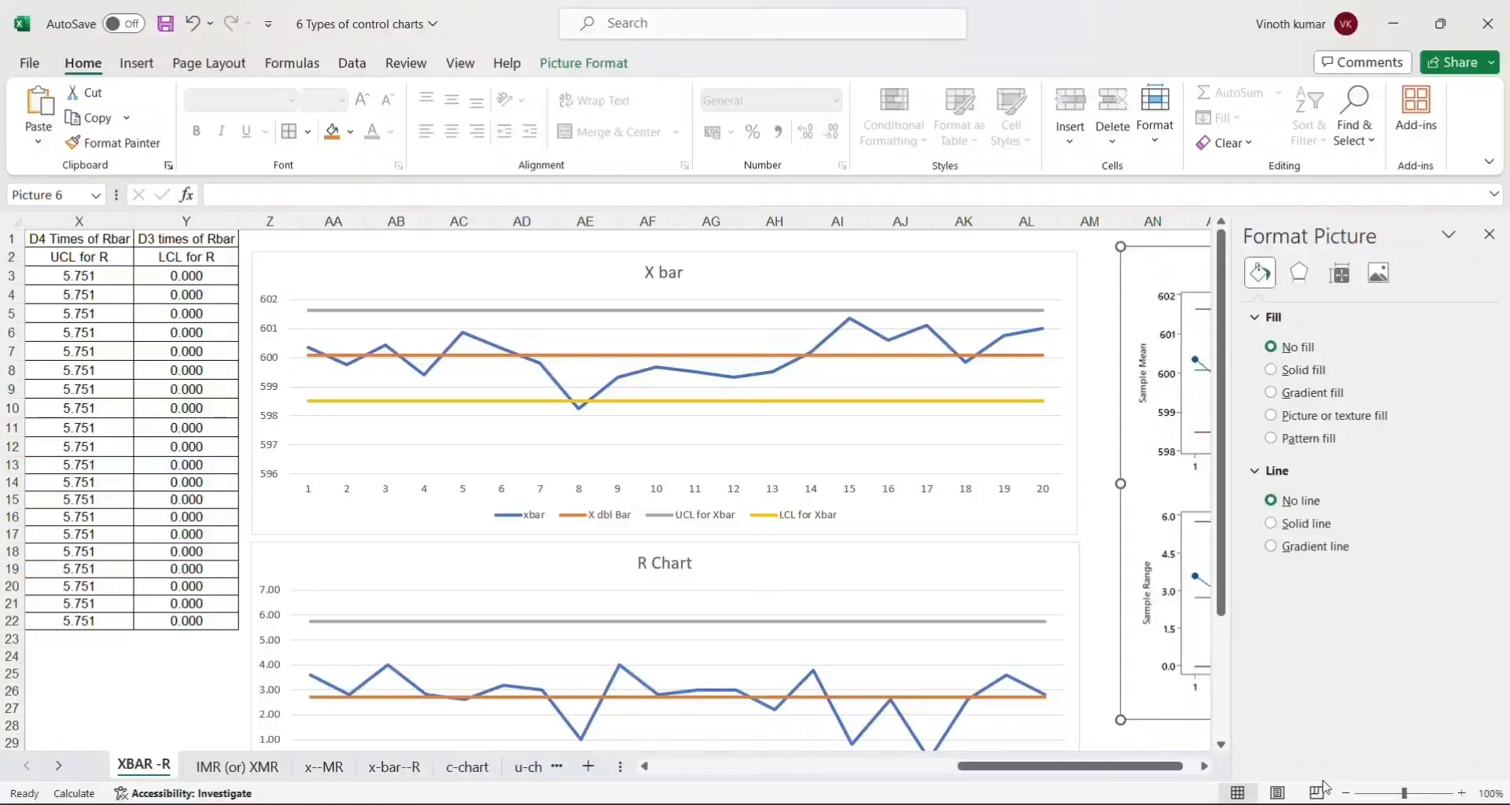
pyautogui.click(1490, 233)
# Enlarge the pasted Minitab graph proportionally from its lower corner and compare it with the Excel X bar and R charts.
pyautogui.hscroll(2, 1379, 463)
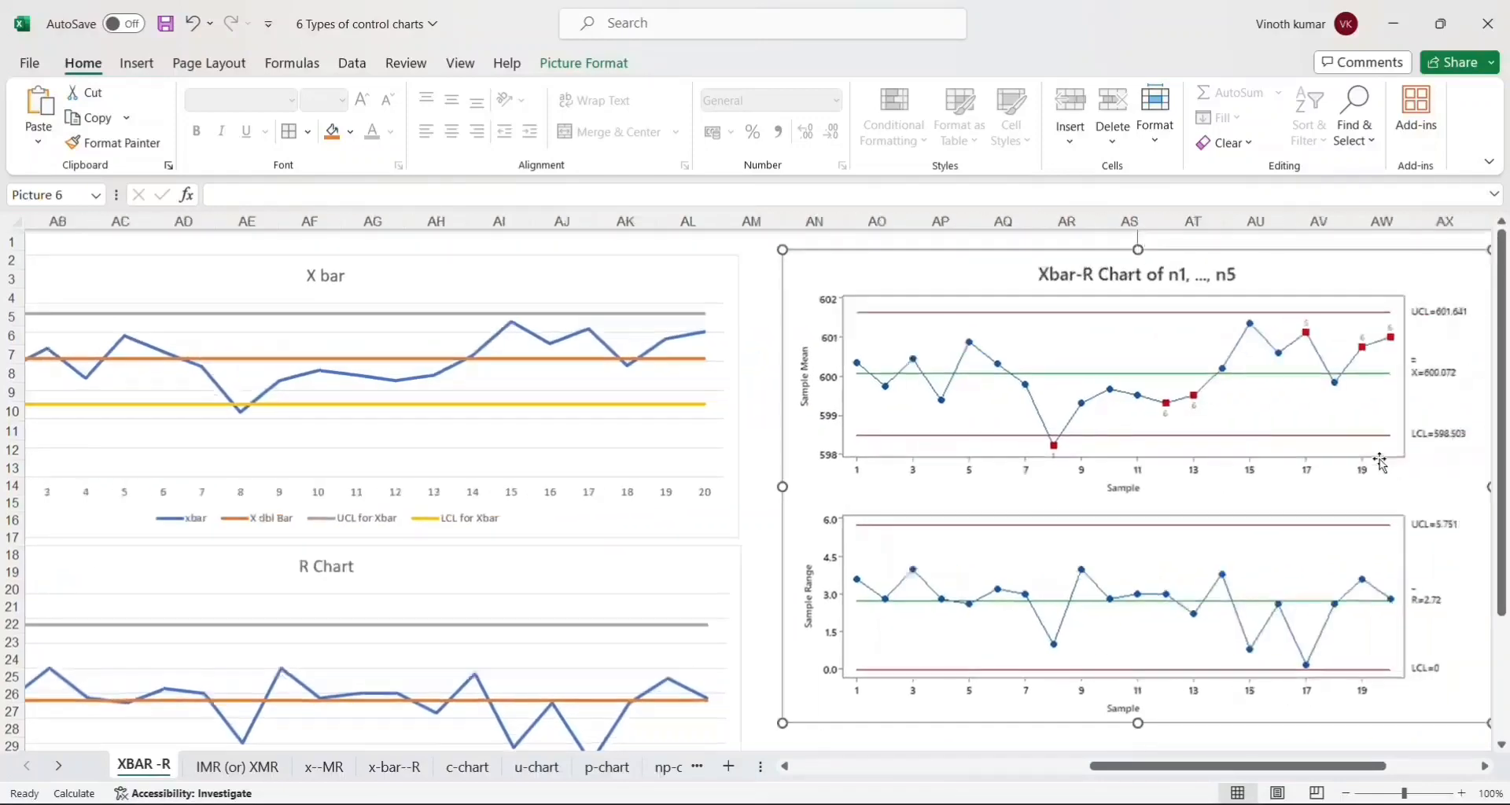
pyautogui.hscroll(3, 1380, 463)
pyautogui.scroll(-4, 1380, 460)
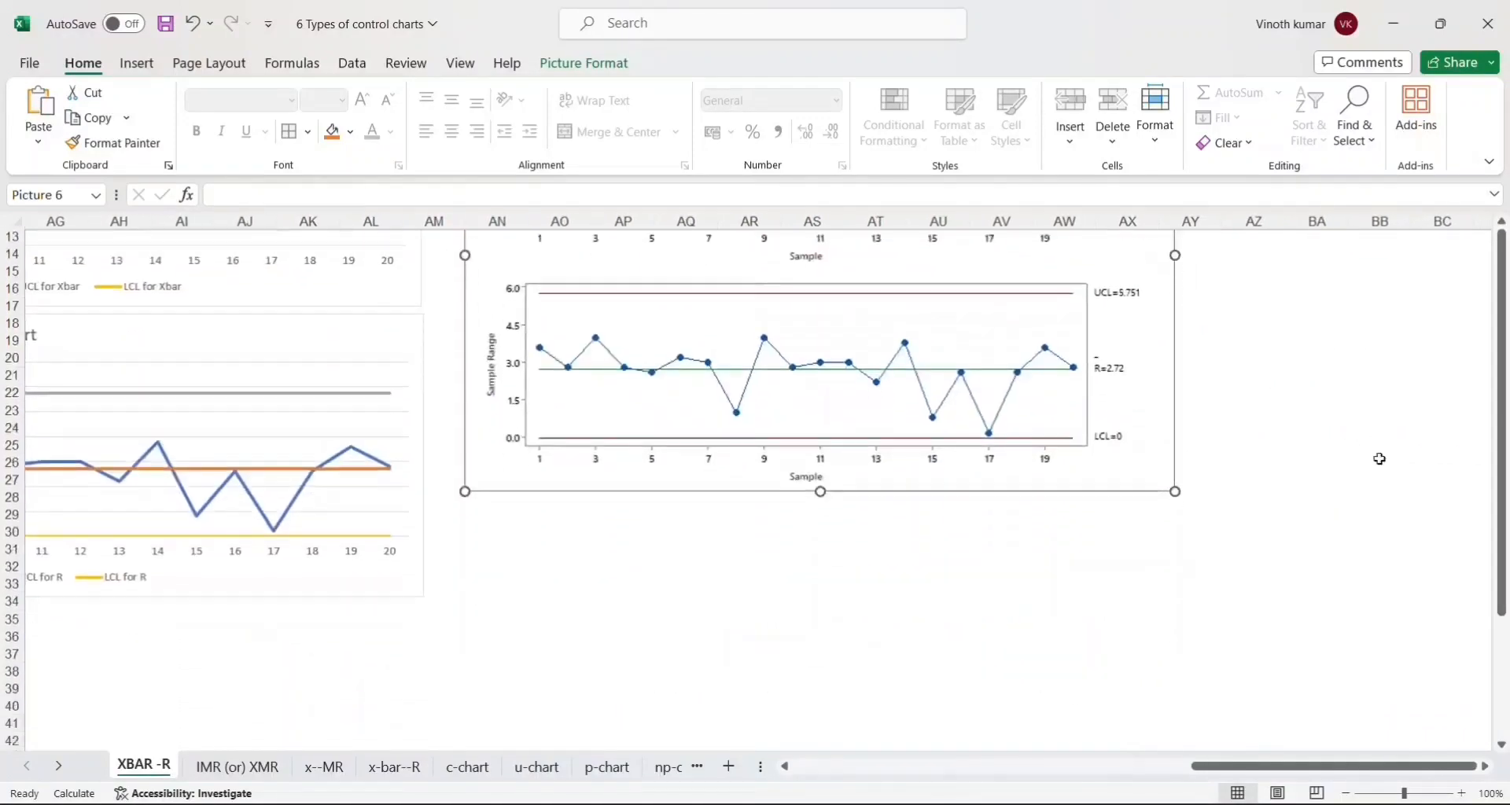
pyautogui.scroll(-2, 1380, 459)
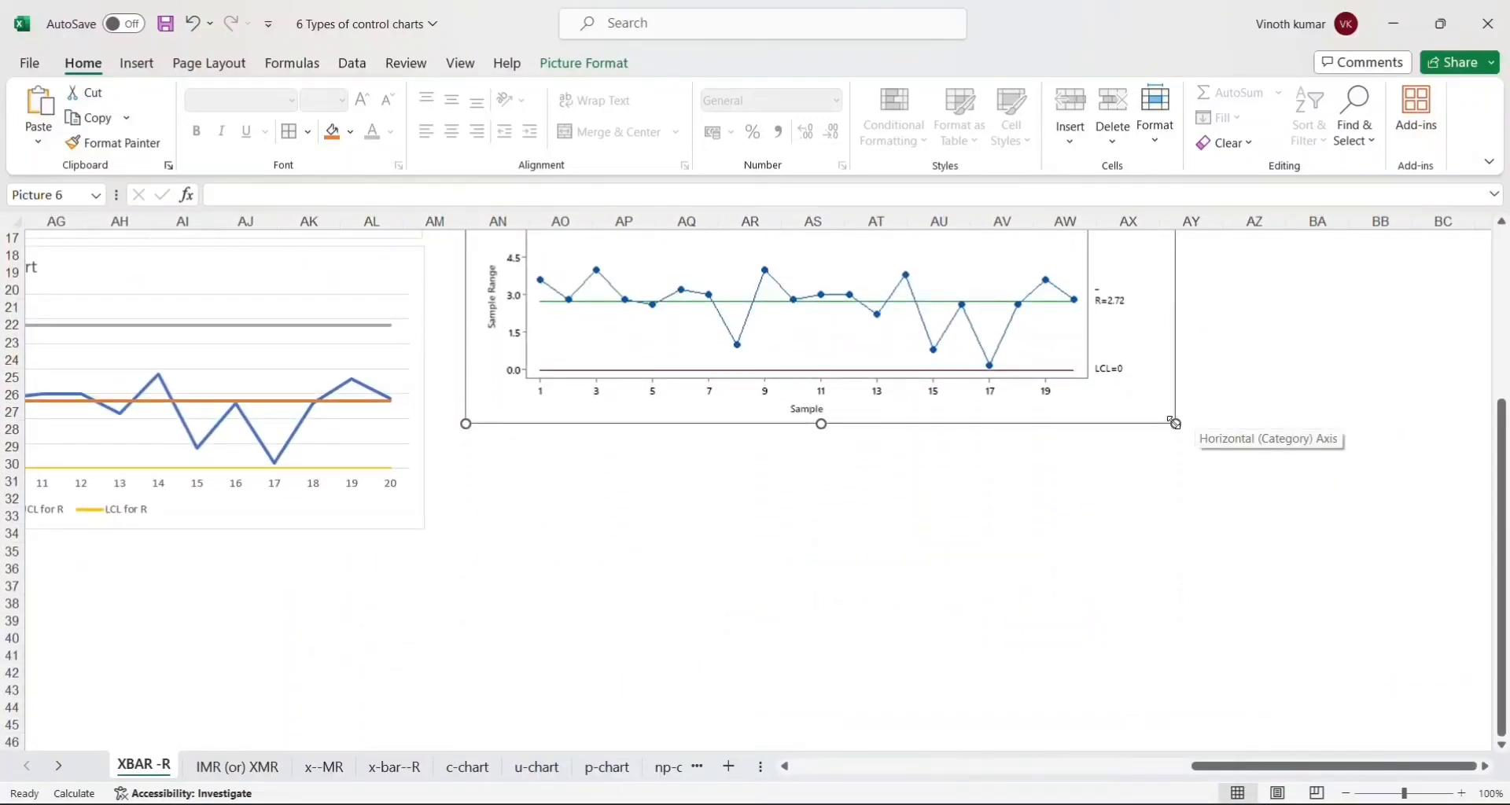
pyautogui.moveTo(1174, 423); pyautogui.dragTo(1354, 504)
pyautogui.scroll(4, 1183, 569)
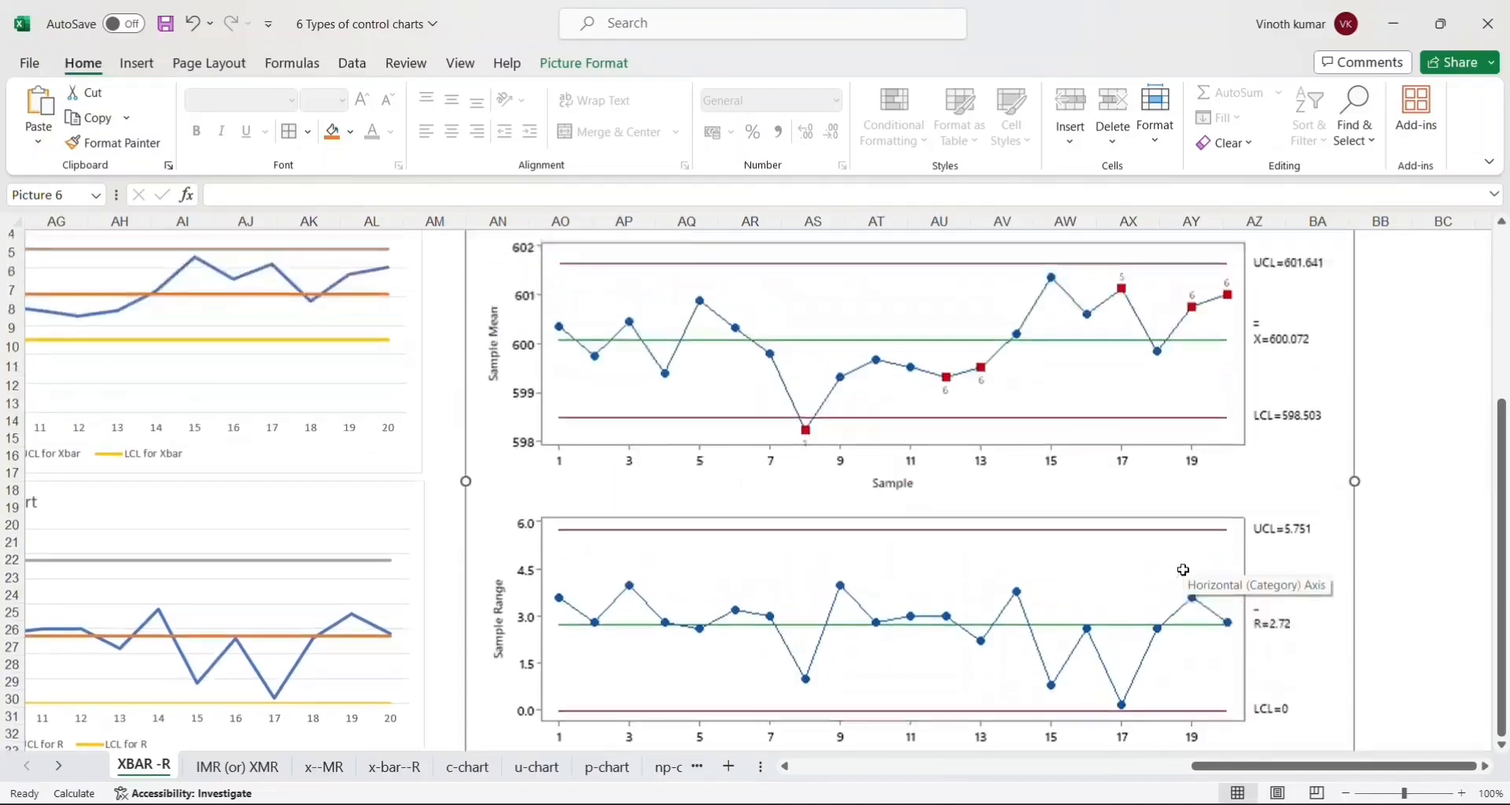
pyautogui.scroll(1, 1183, 569)
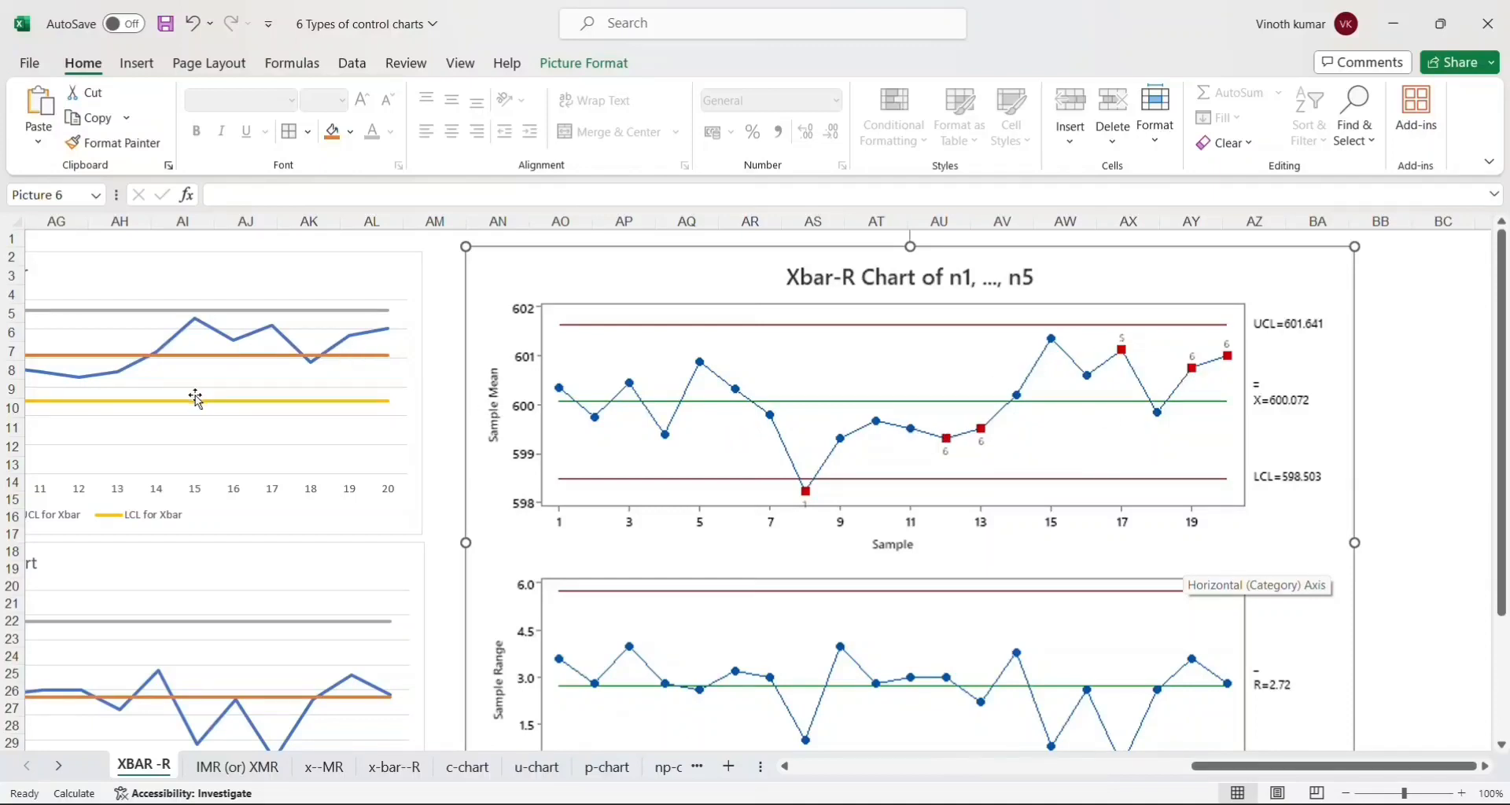
pyautogui.hscroll(-4, 195, 397)
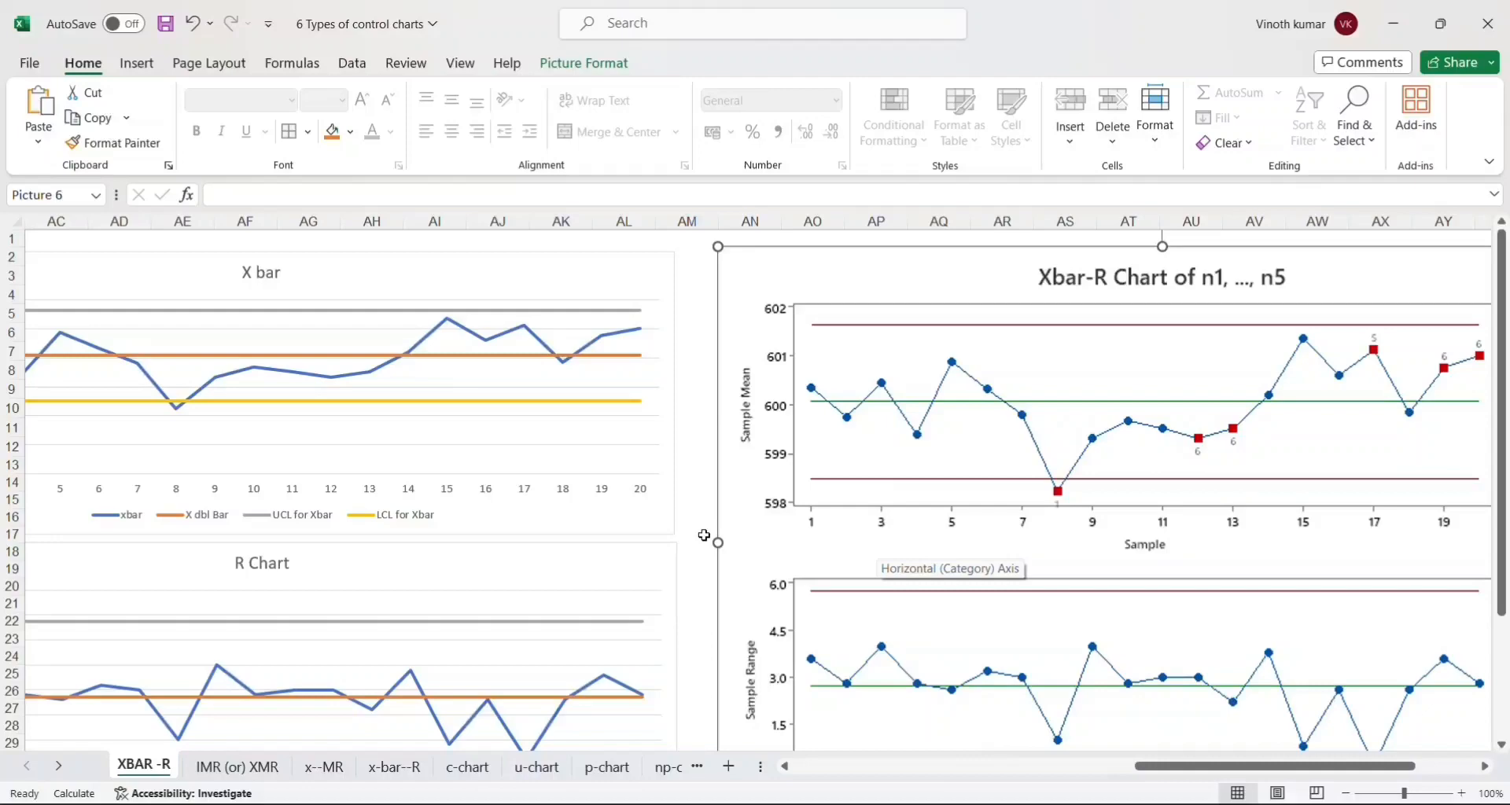
# Switch back to Minitab and start another Xbar-R control chart for subgroups.
pyautogui.moveTo(983, 804)
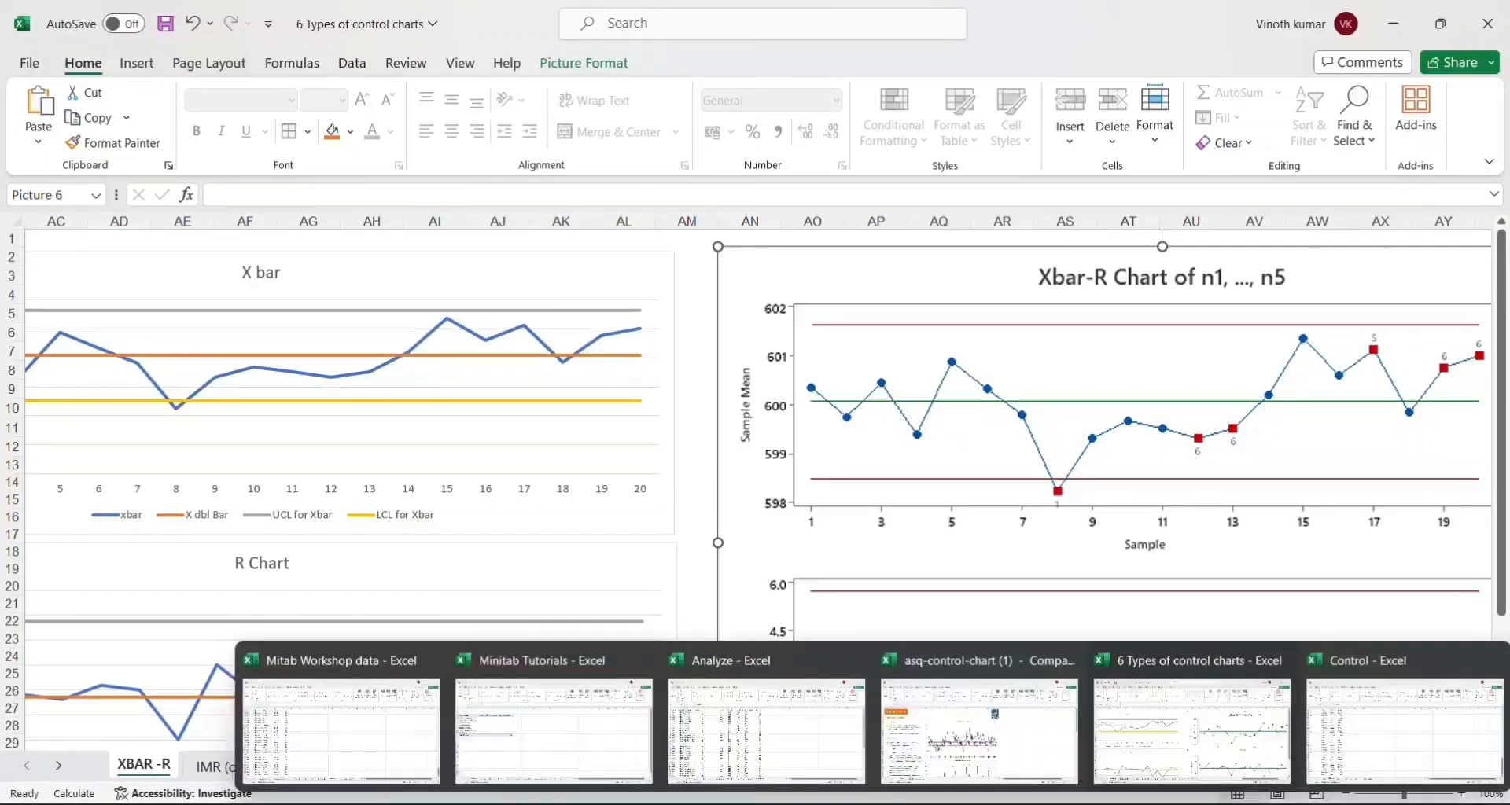
pyautogui.click(1000, 726)
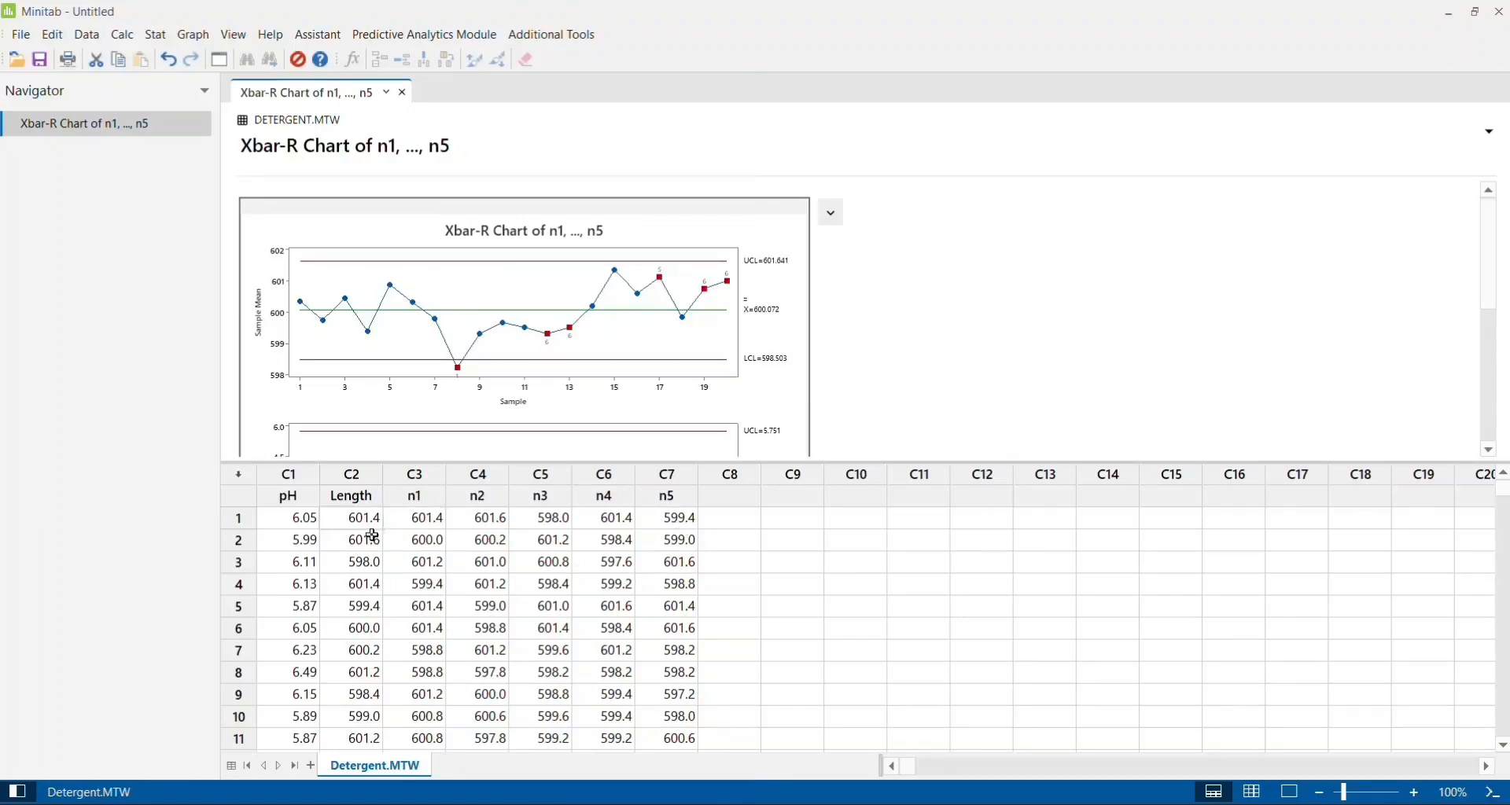
pyautogui.click(155, 36)
pyautogui.moveTo(171, 63)
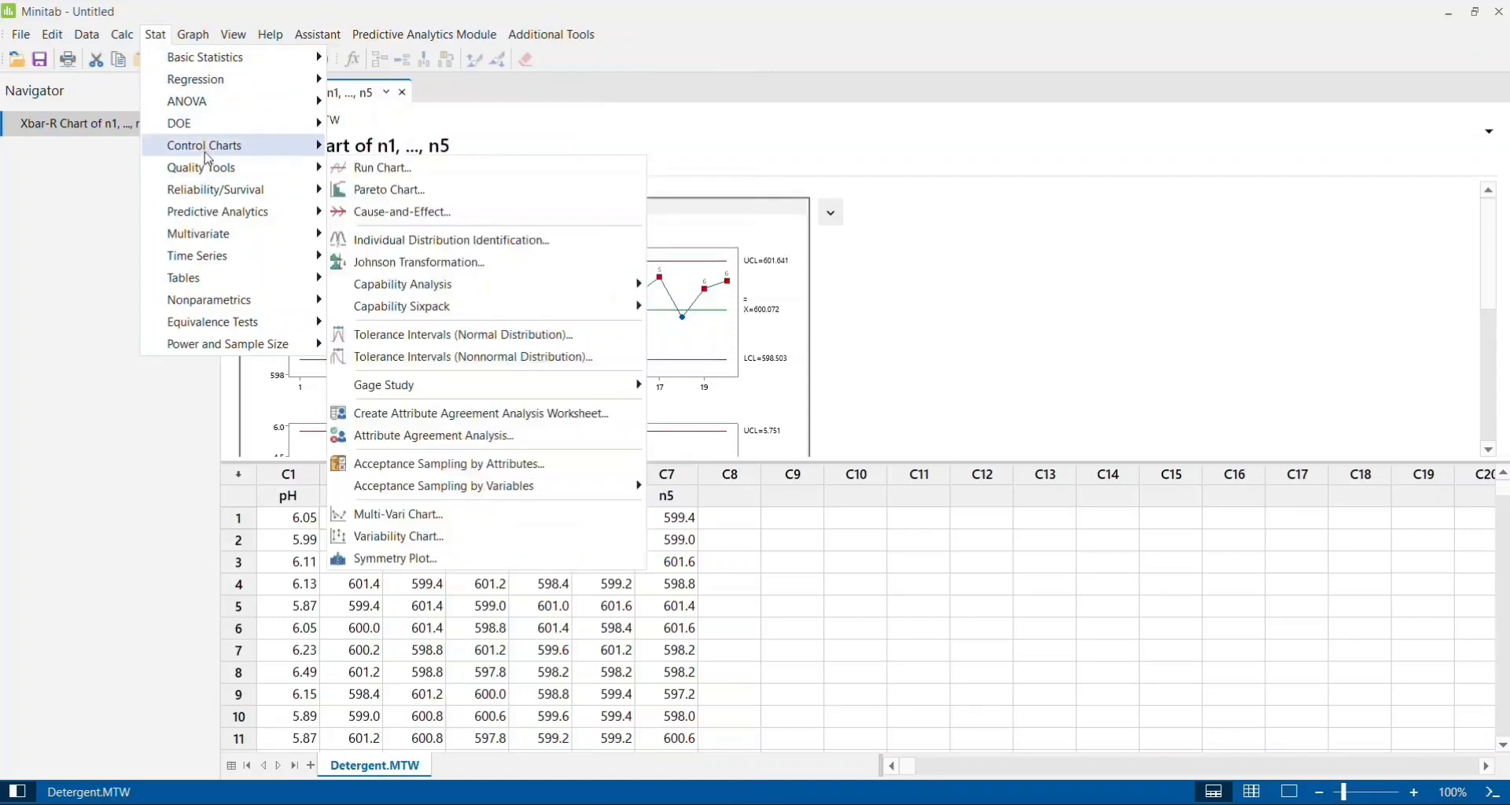
pyautogui.moveTo(206, 157)
pyautogui.moveTo(433, 179)
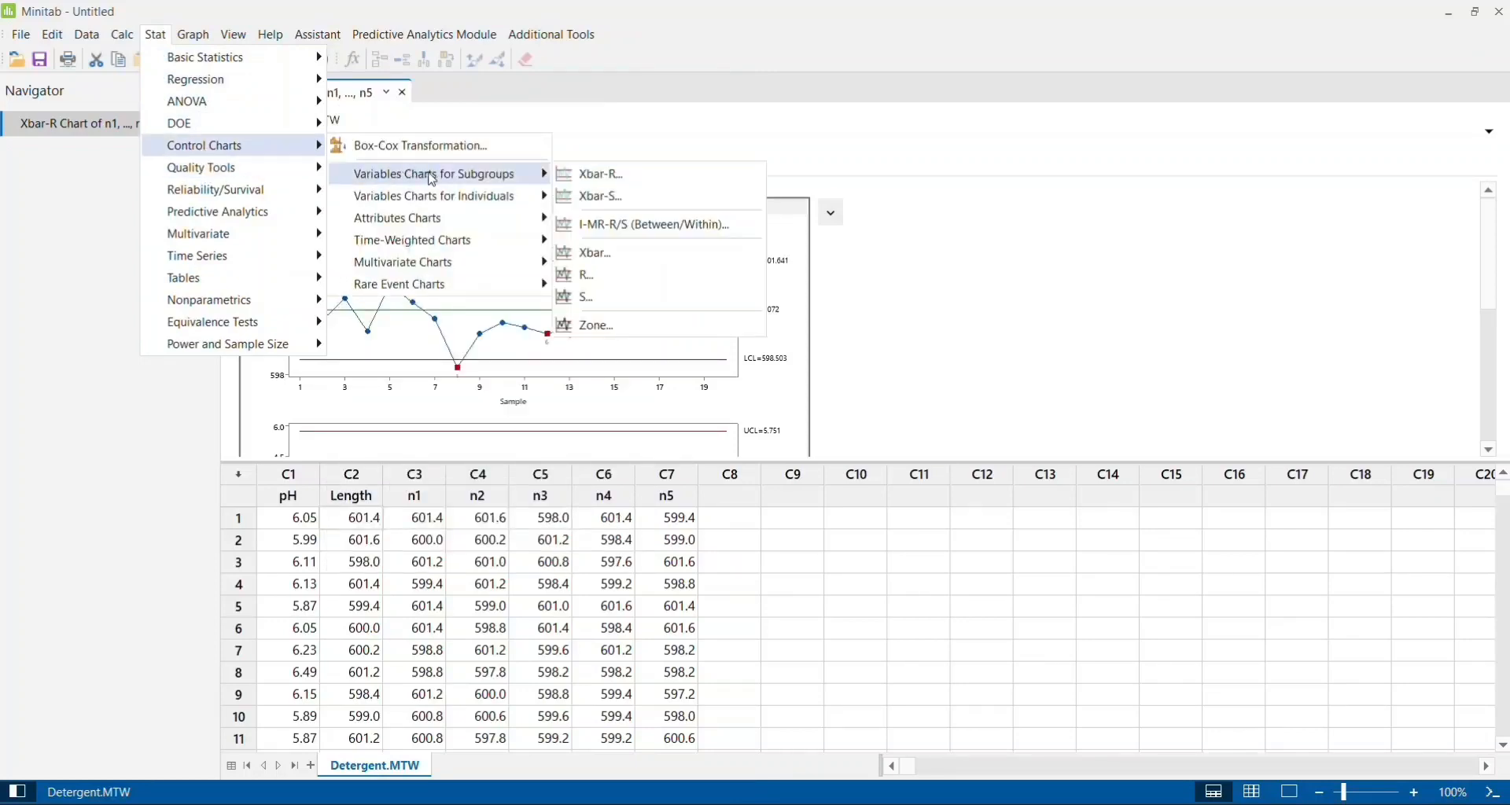
pyautogui.click(617, 179)
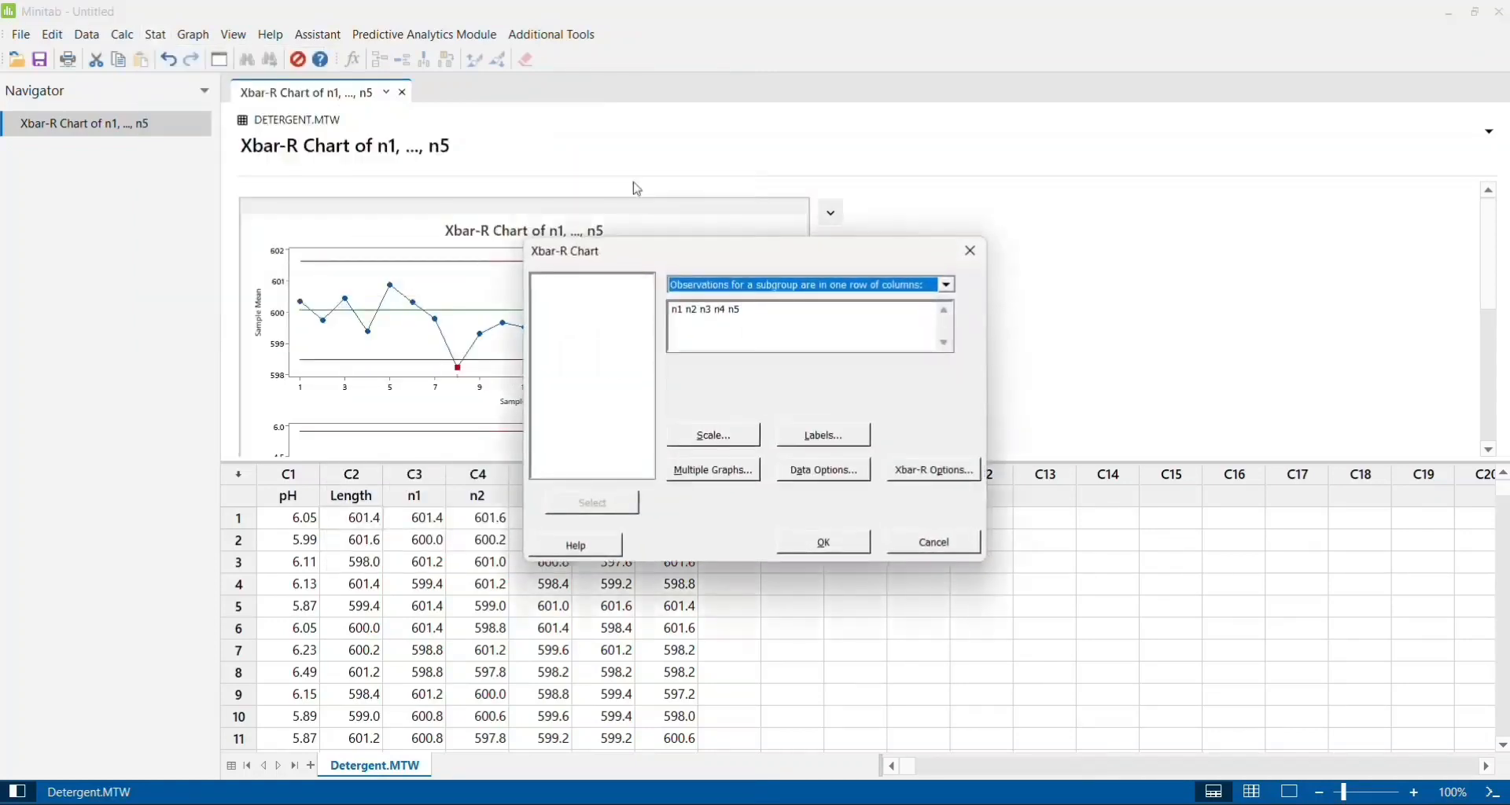
# Set all chart observations to be in one column, choose Length as the data and enter a subgroup size of 5.
pyautogui.click(947, 284)
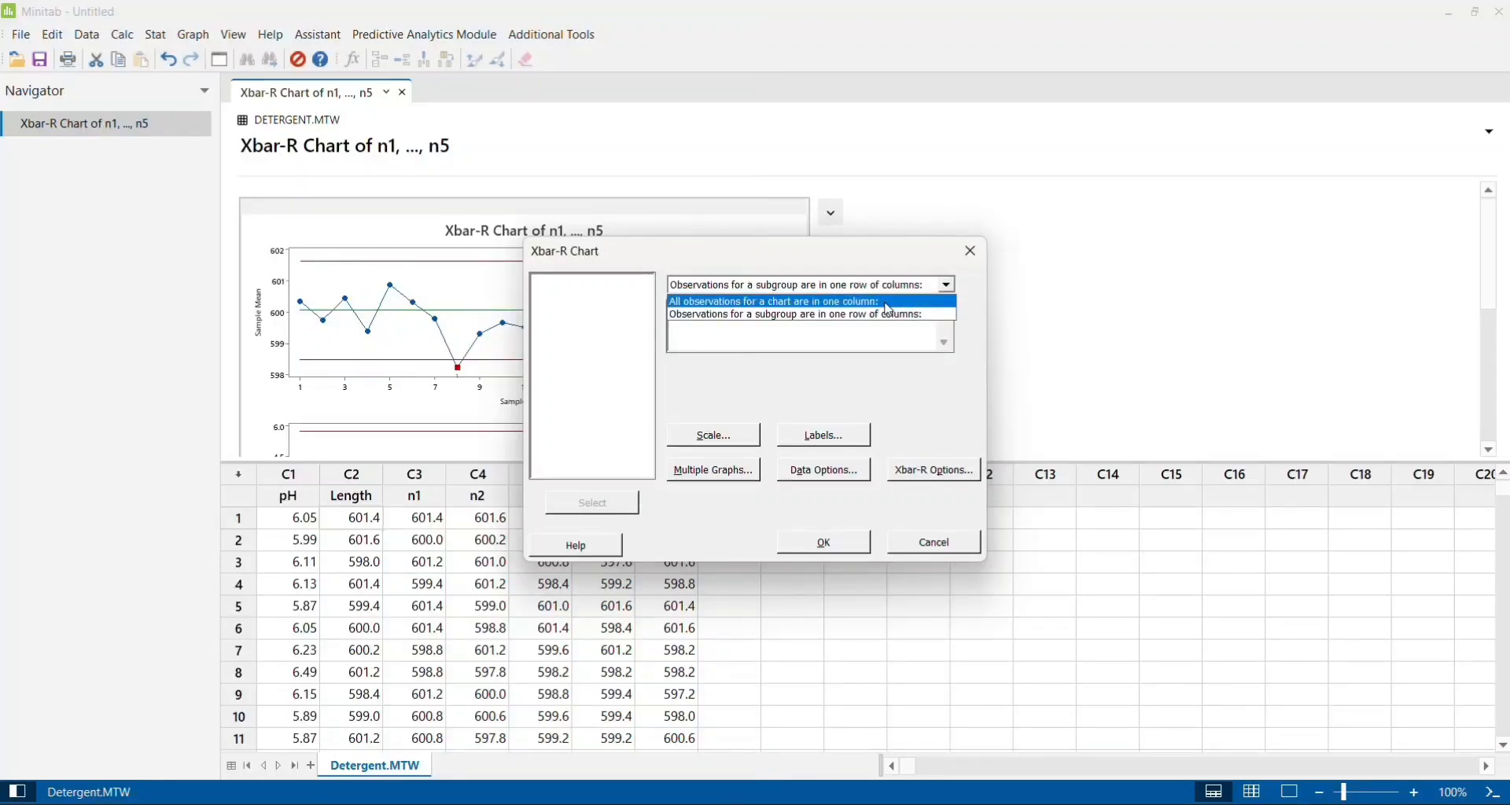
pyautogui.click(886, 304)
pyautogui.click(773, 324)
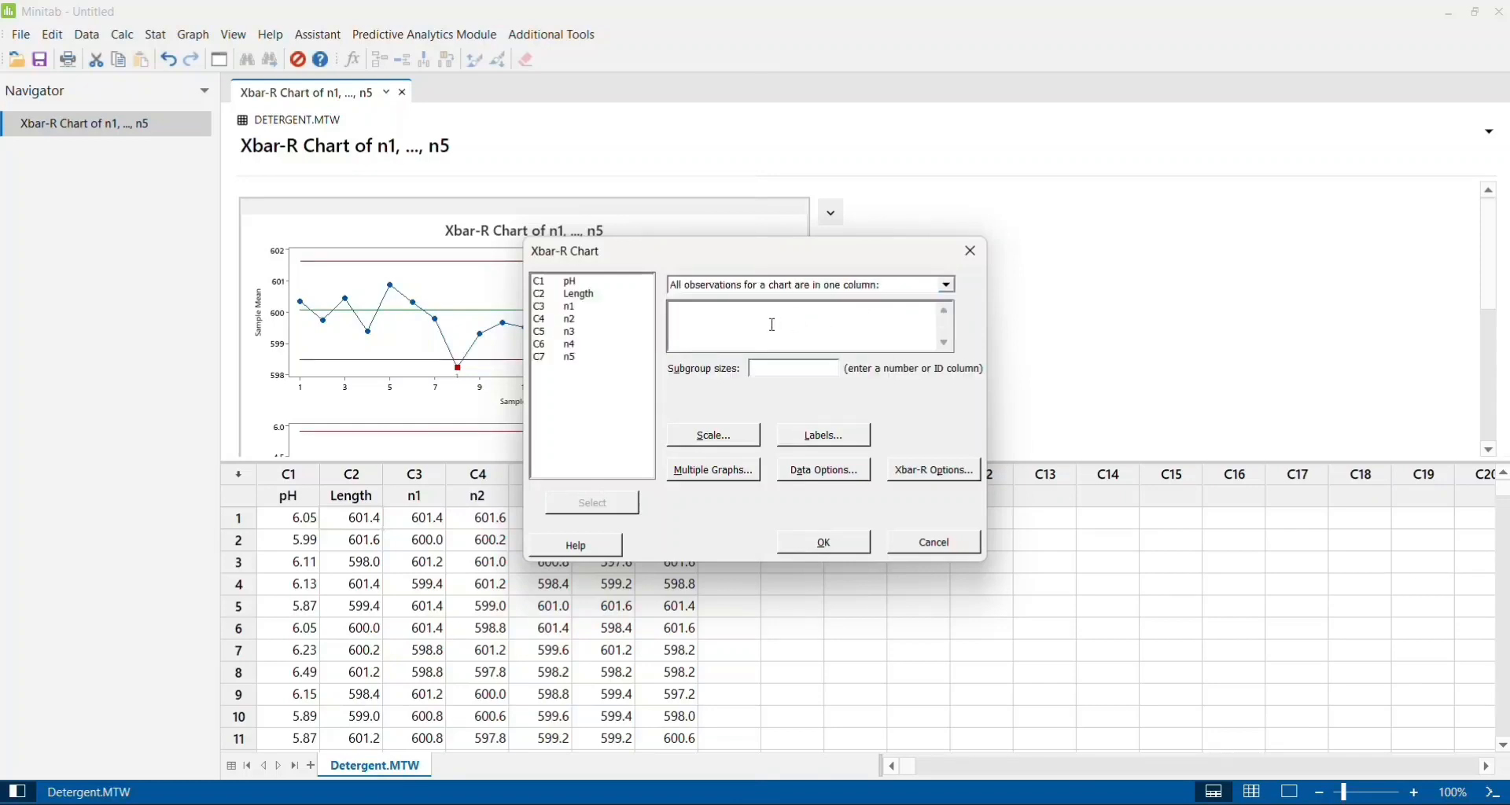
pyautogui.doubleClick(585, 297)
pyautogui.click(809, 376)
# Check the selected special-cause tests in the Xbar-R options, accept them and generate the chart of Length.
pyautogui.click(953, 470)
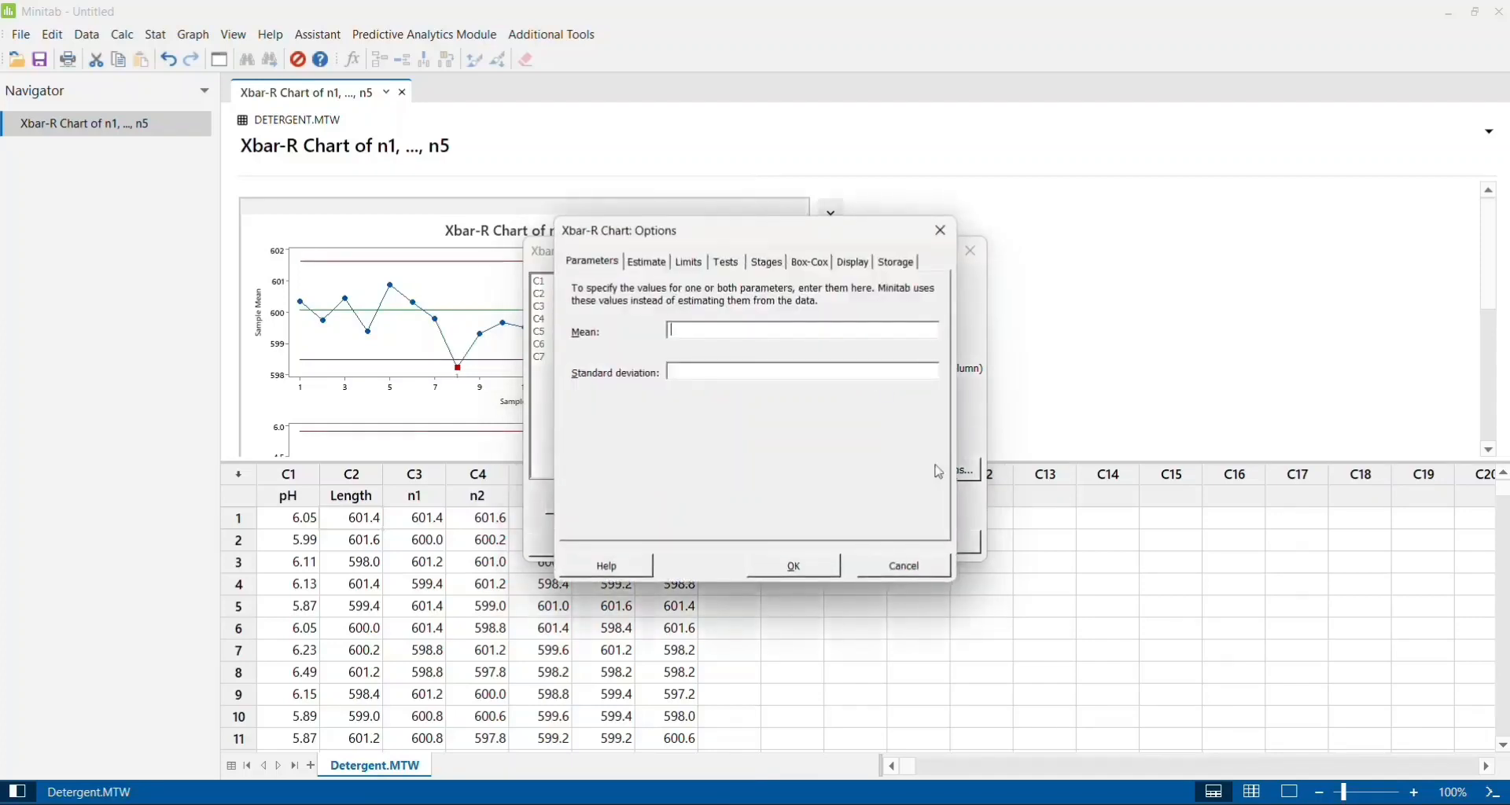
pyautogui.click(726, 265)
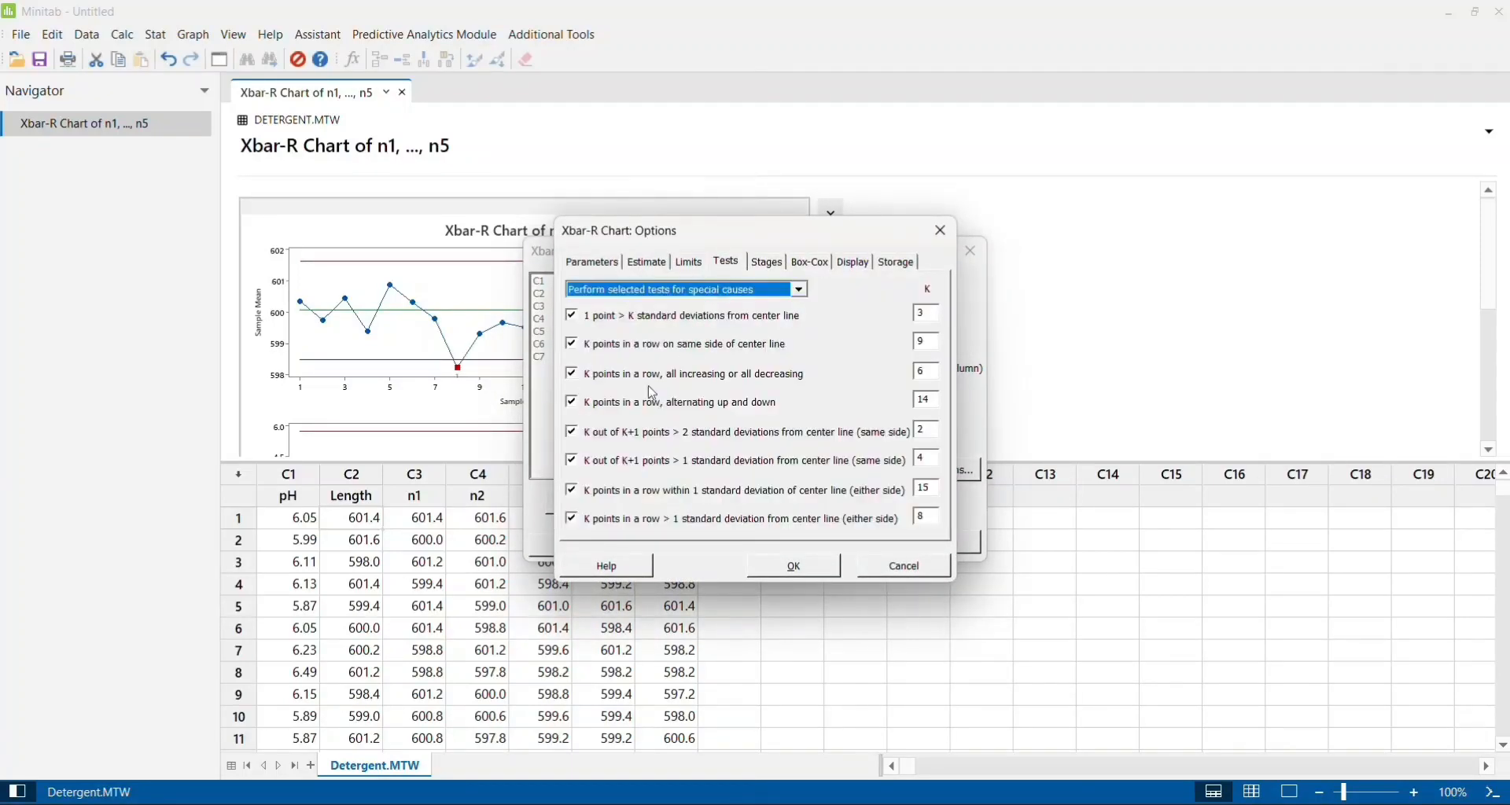
pyautogui.click(806, 578)
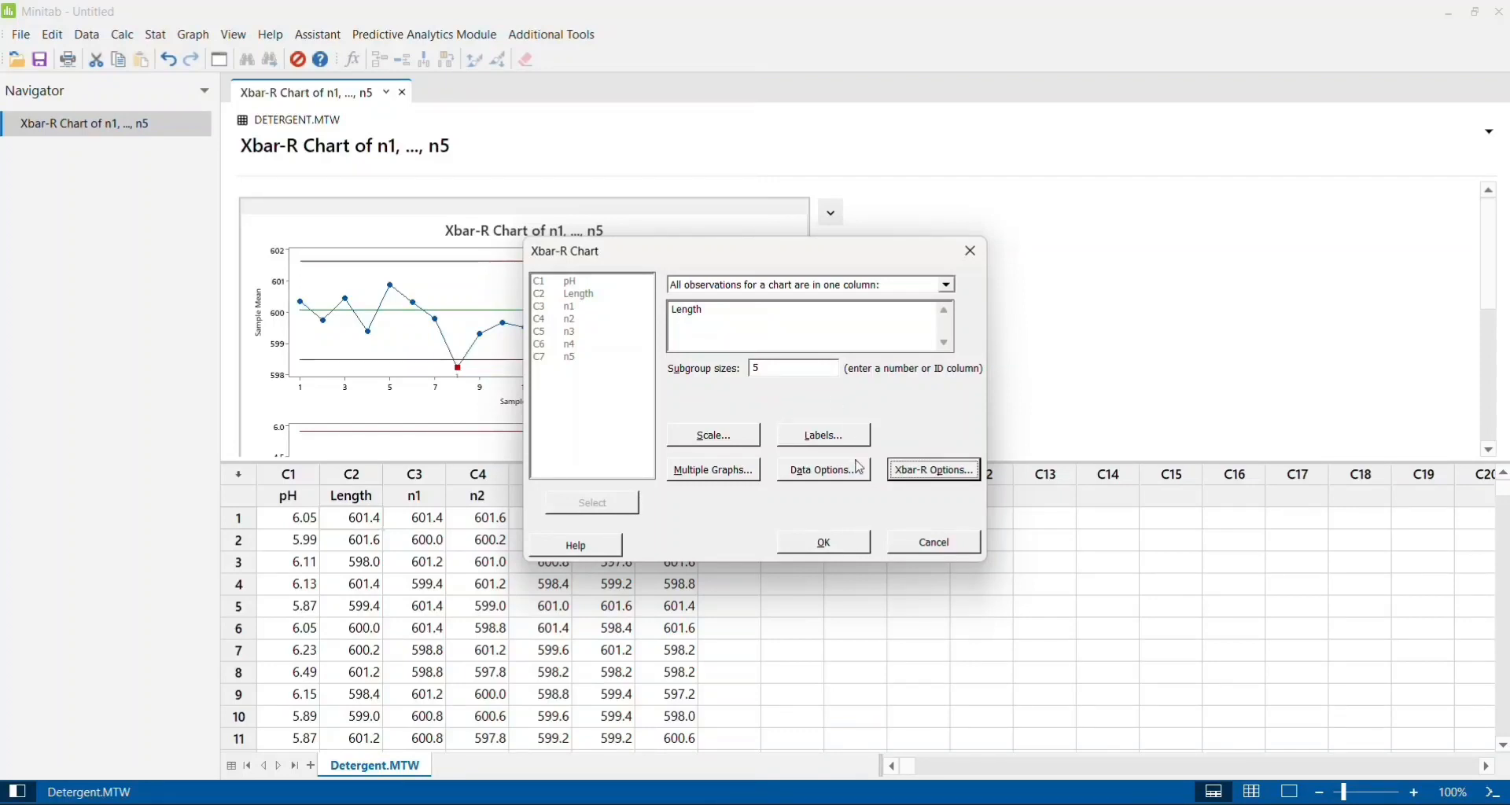
pyautogui.click(832, 544)
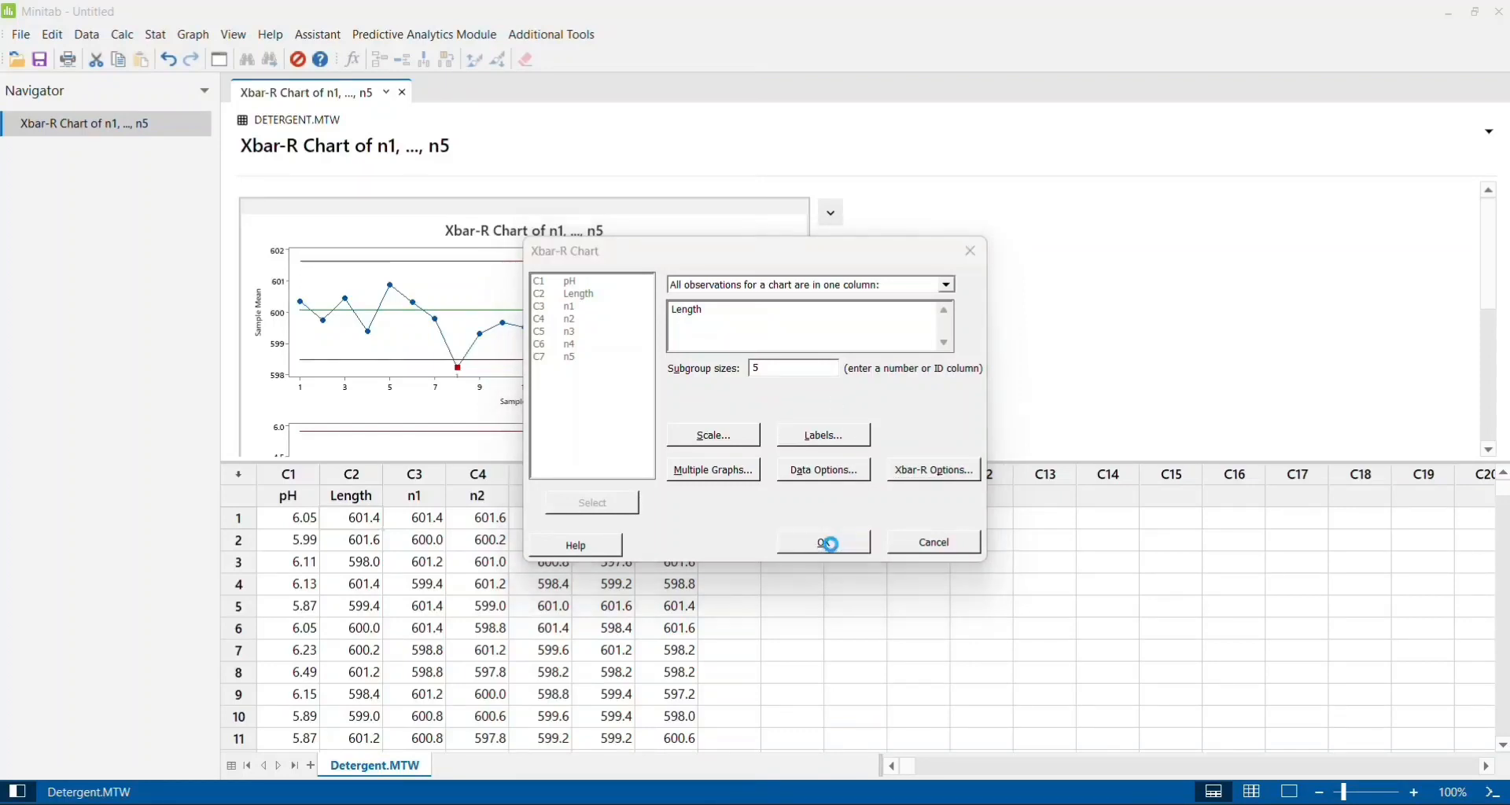
# Examine the Xbar and R plots of Length and the test results listed below them.
pyautogui.scroll(-5, 846, 394)
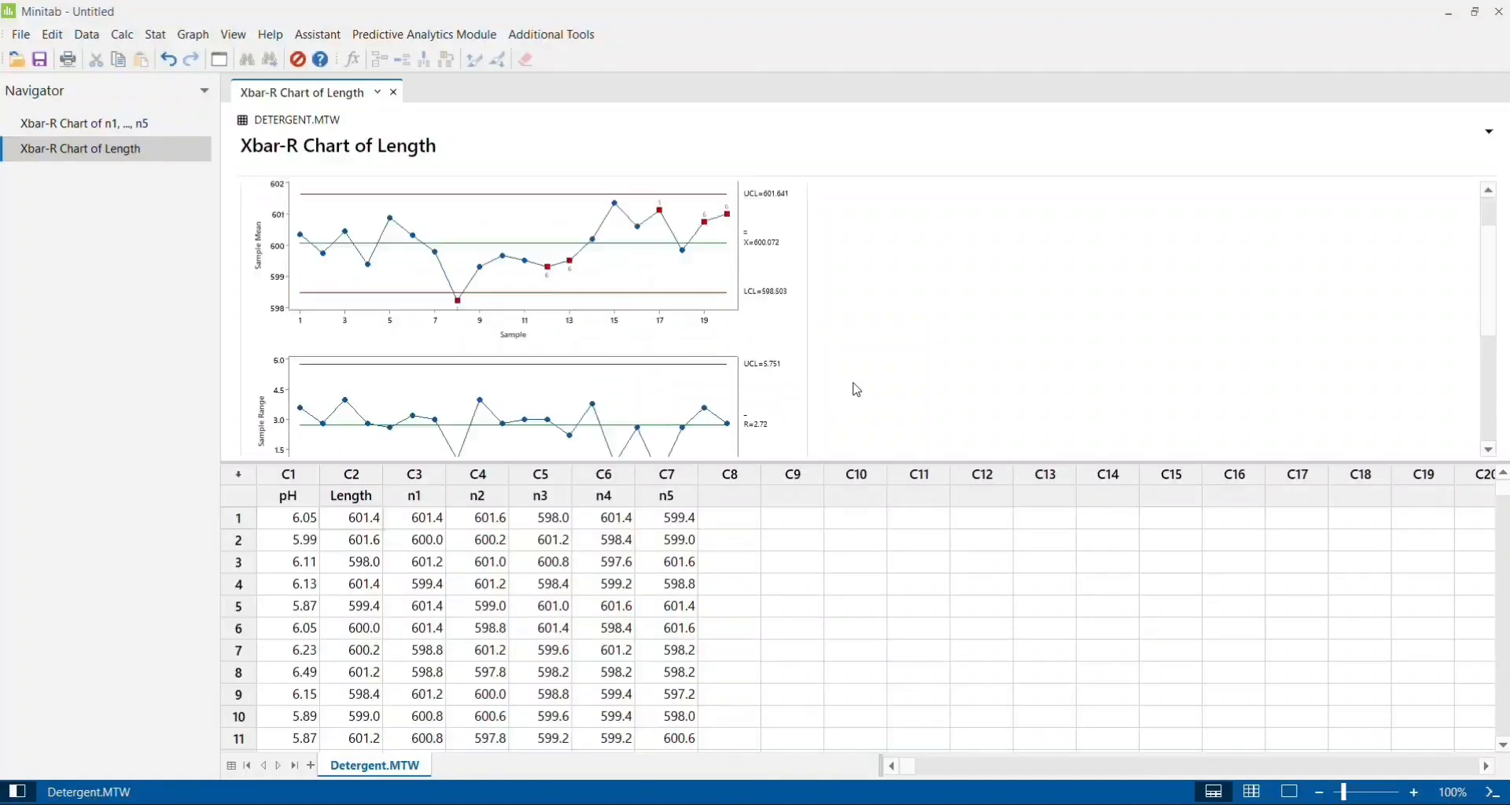
pyautogui.scroll(1, 857, 390)
pyautogui.scroll(1, 858, 390)
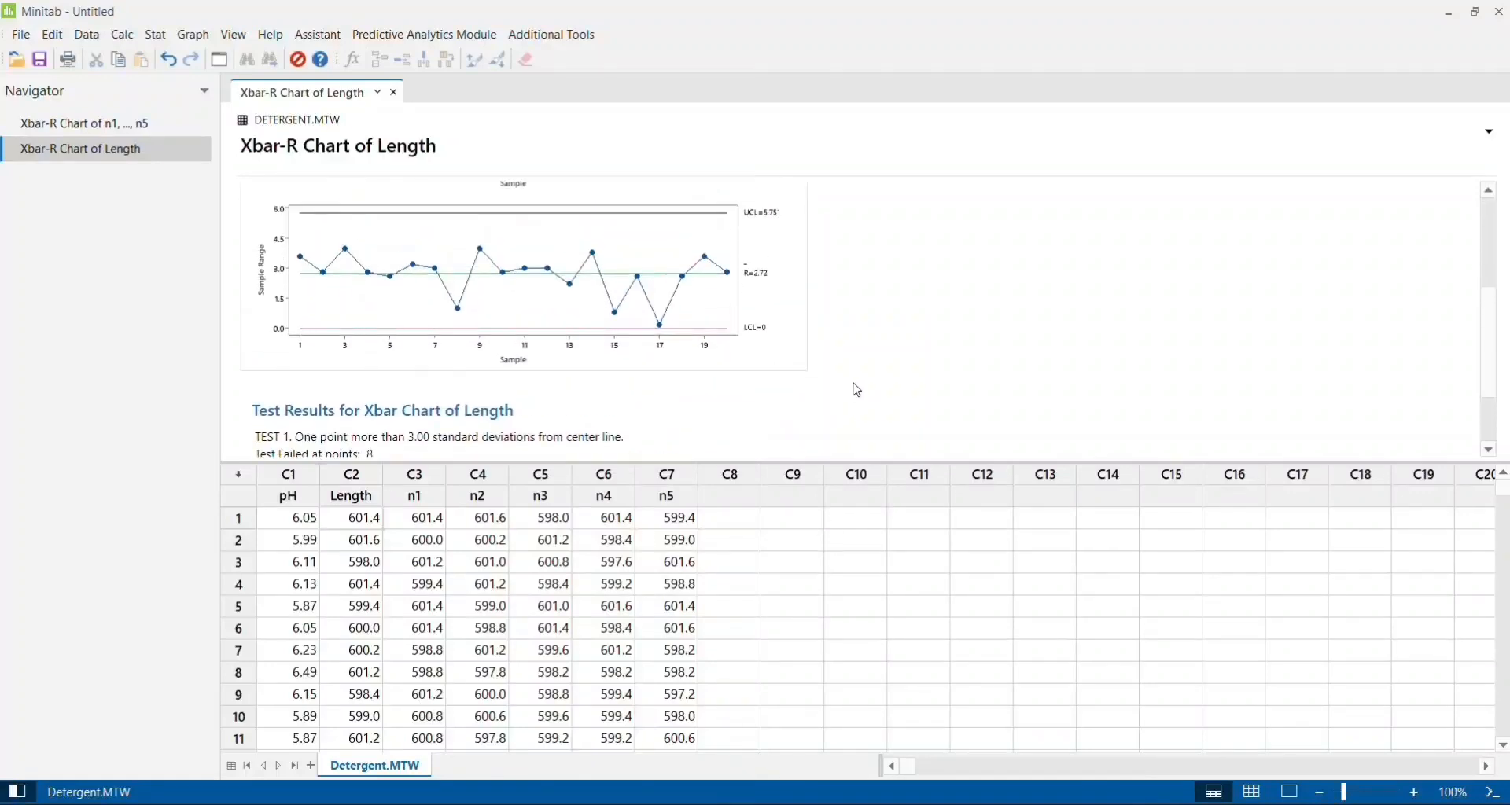
pyautogui.scroll(-2, 857, 390)
pyautogui.scroll(4, 857, 390)
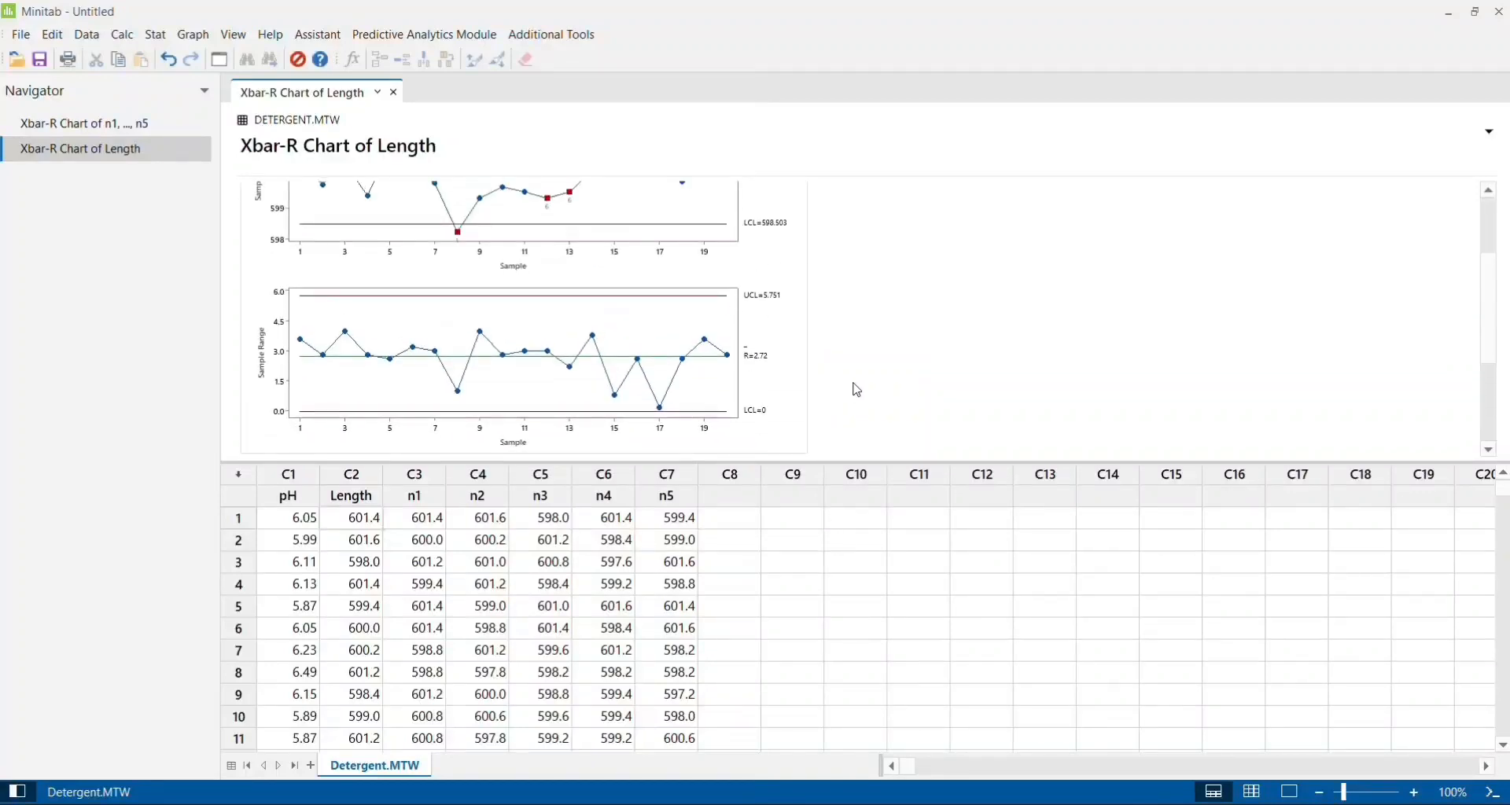
pyautogui.scroll(1, 857, 390)
pyautogui.scroll(-3, 857, 390)
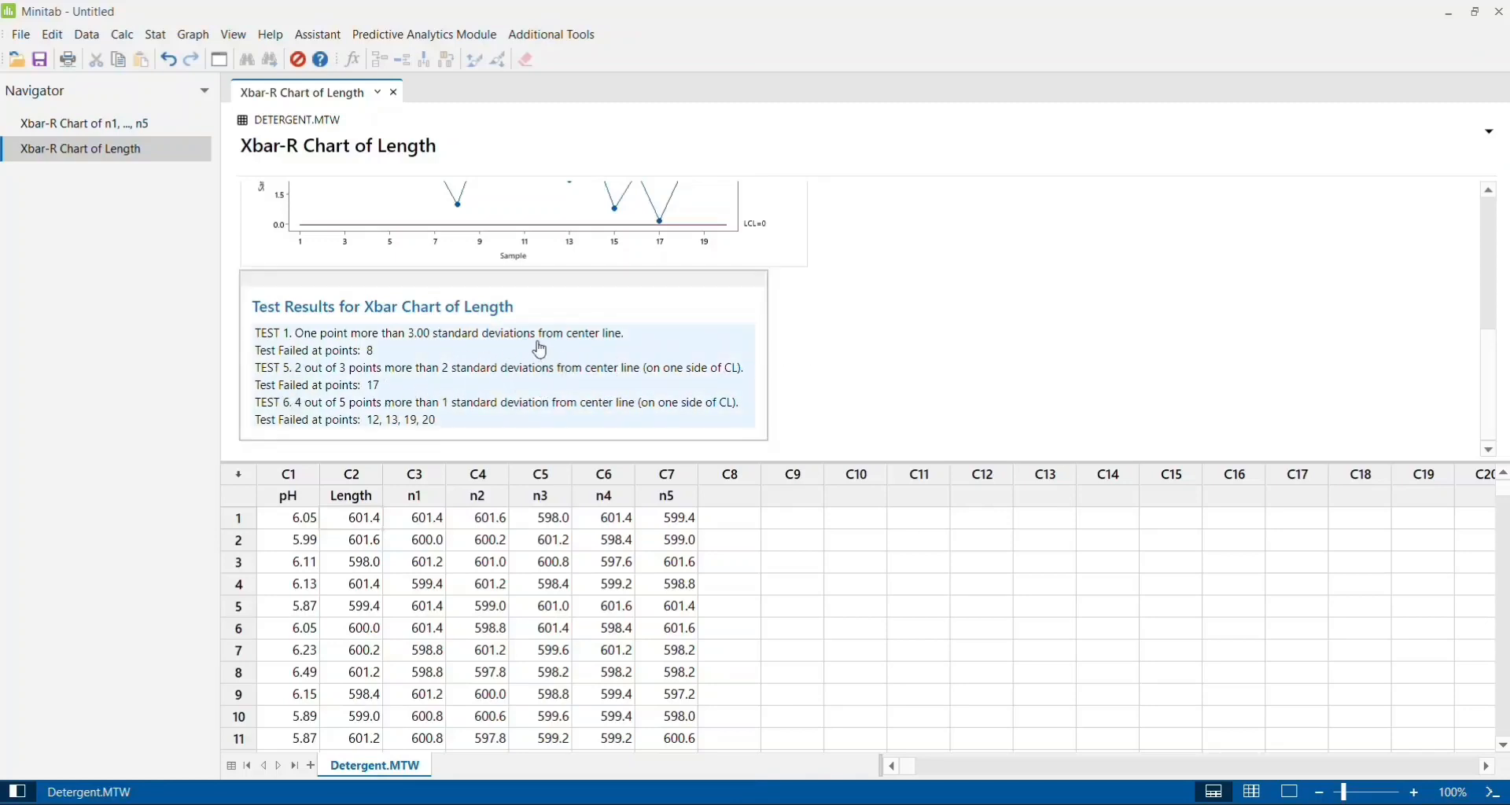
pyautogui.scroll(1, 904, 344)
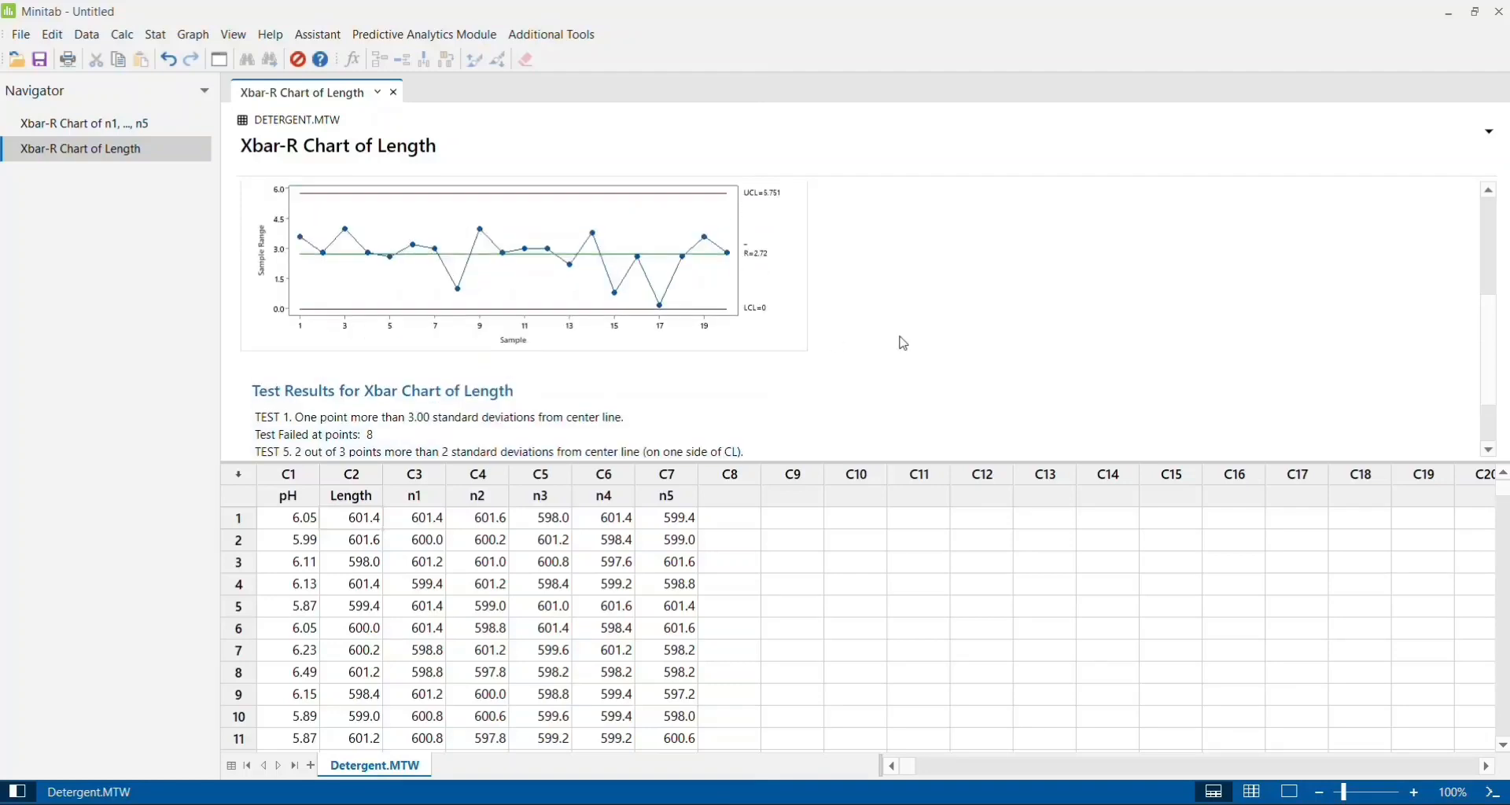
pyautogui.scroll(3, 904, 343)
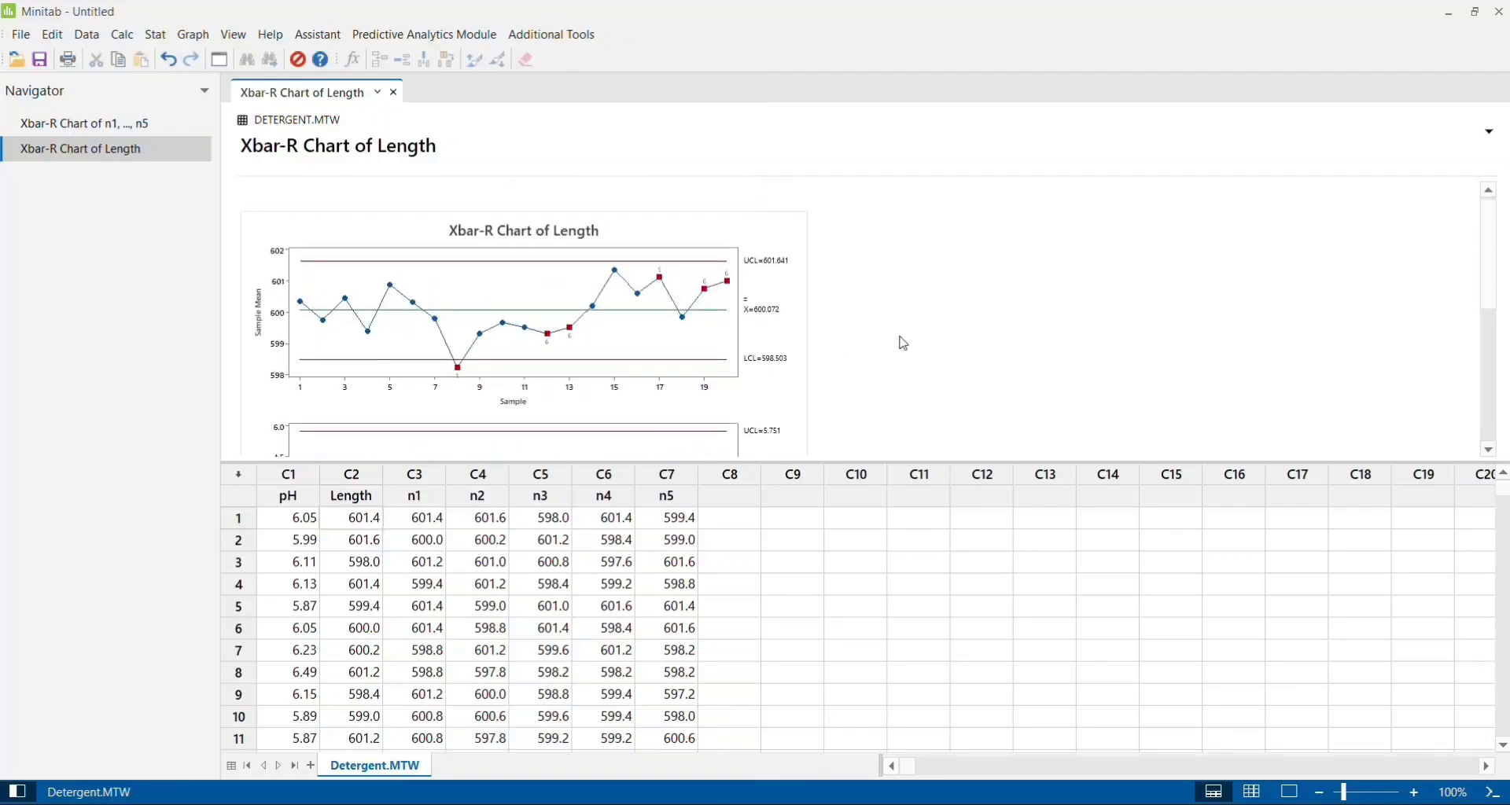